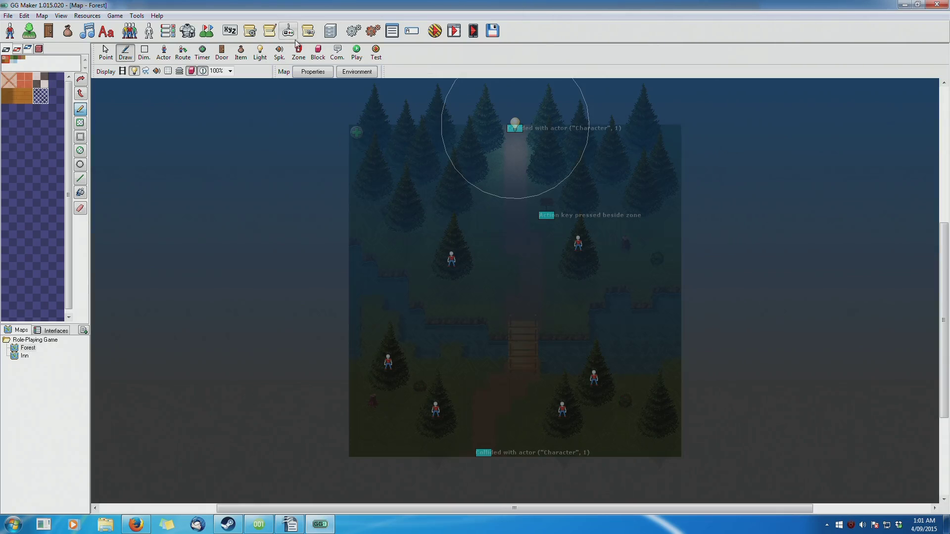
Open the script of the Tutorial_Text custom event and examine its comparison branch and both event paths
click(271, 32)
click(339, 179)
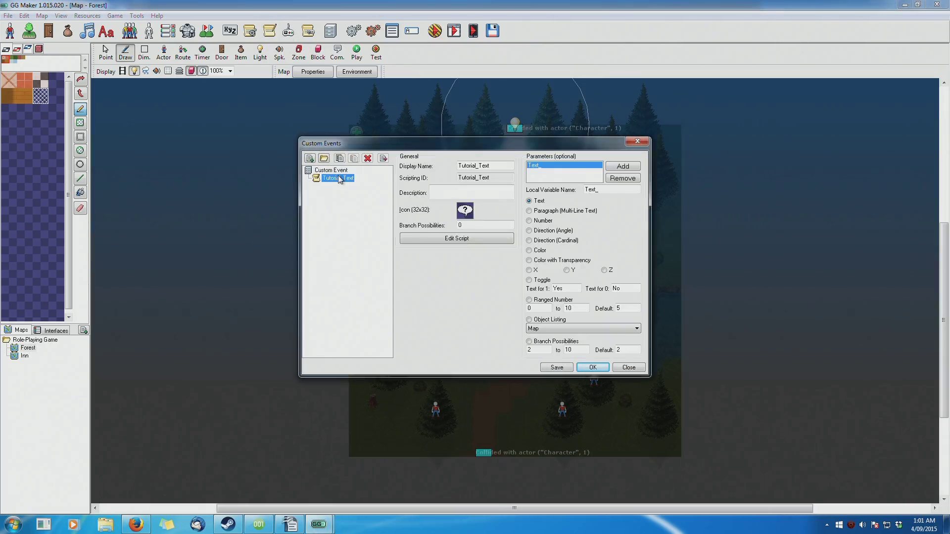
click(456, 238)
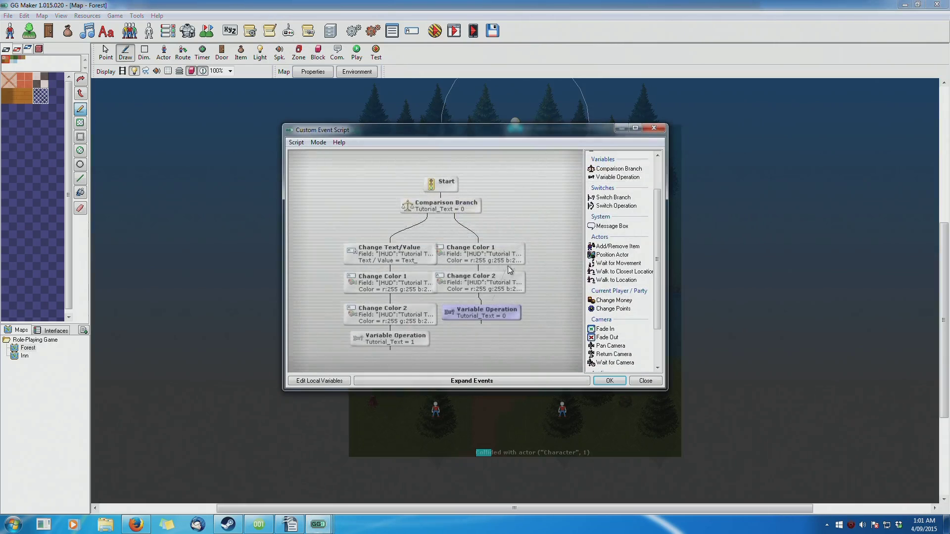
scroll(475, 250, down, 3)
drag(479, 233, 467, 278)
Inspect the Fill Table event's options in the Tables category, cancel it, and close the script editor and custom events without saving
key(Return)
click(326, 255)
click(316, 214)
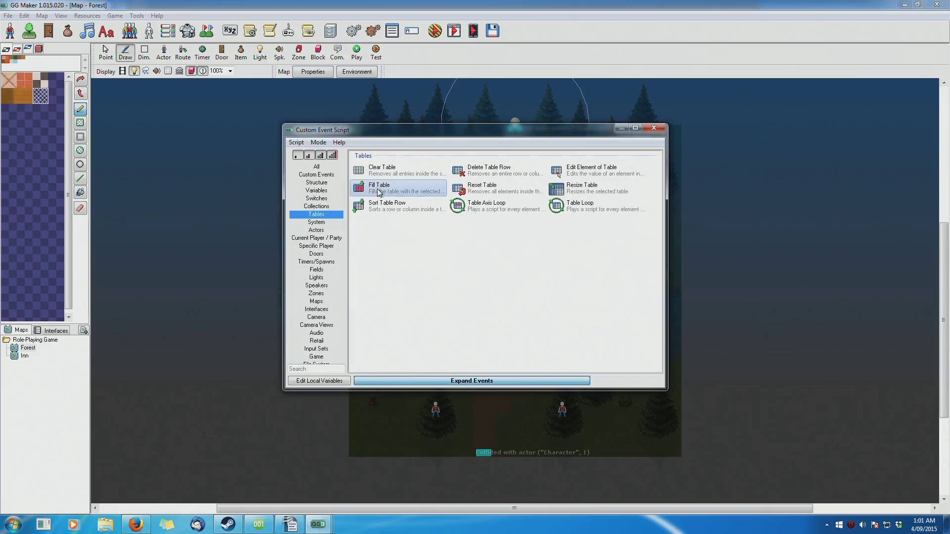
double_click(383, 190)
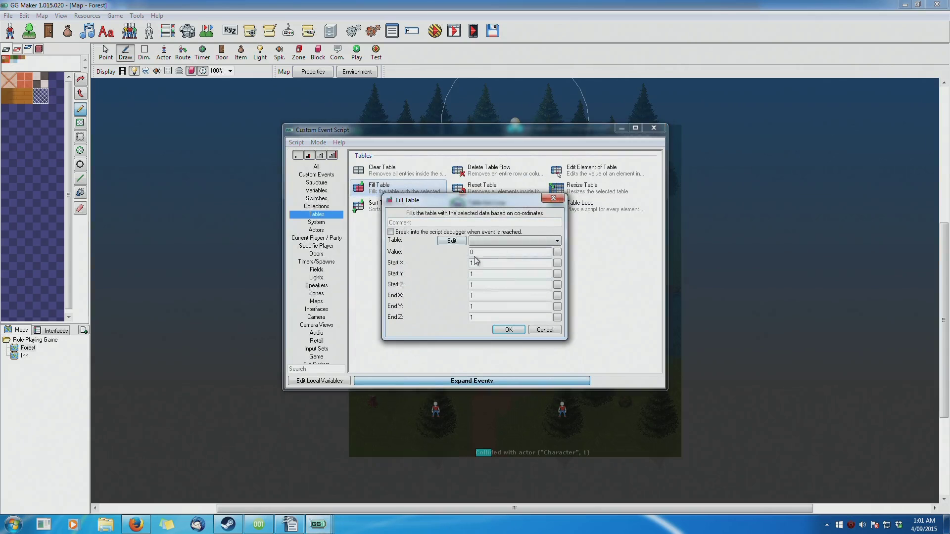
click(543, 330)
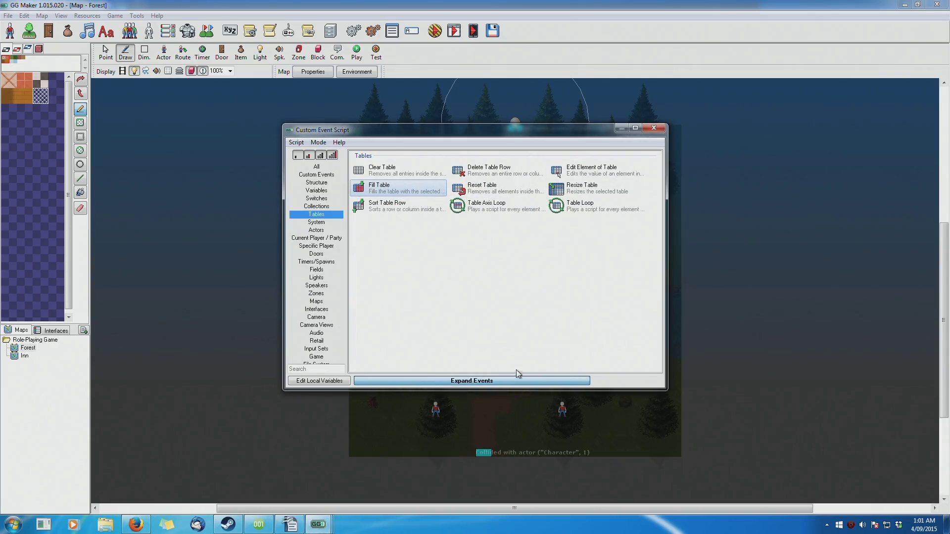
click(458, 381)
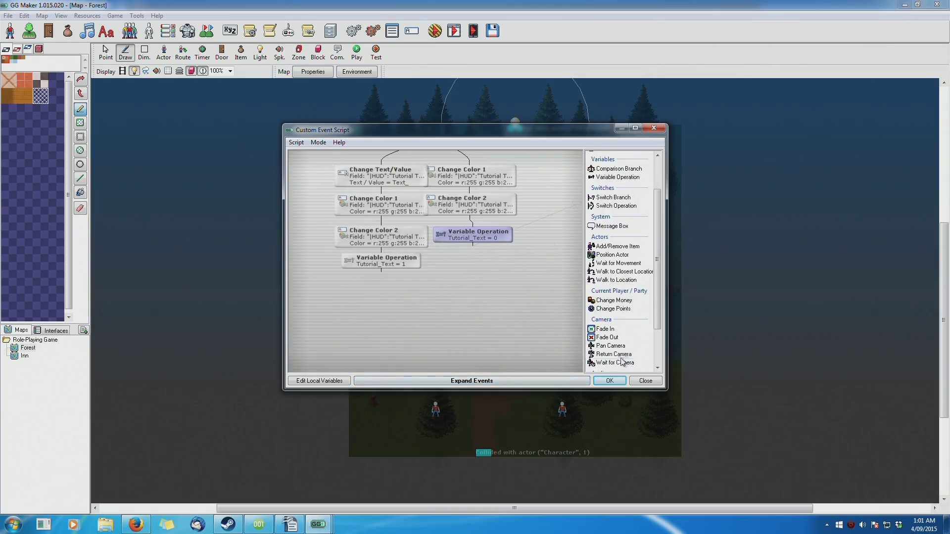
click(645, 381)
click(496, 296)
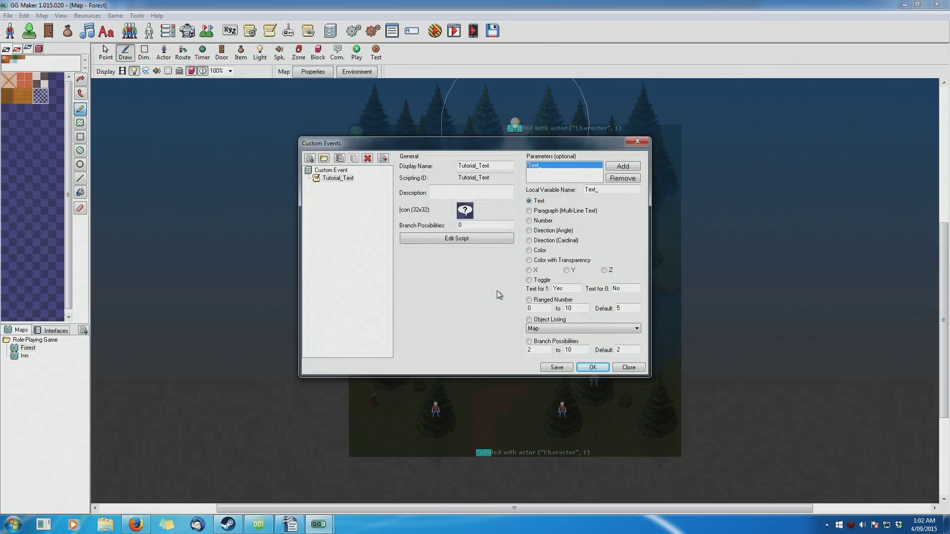
click(628, 367)
key(F5)
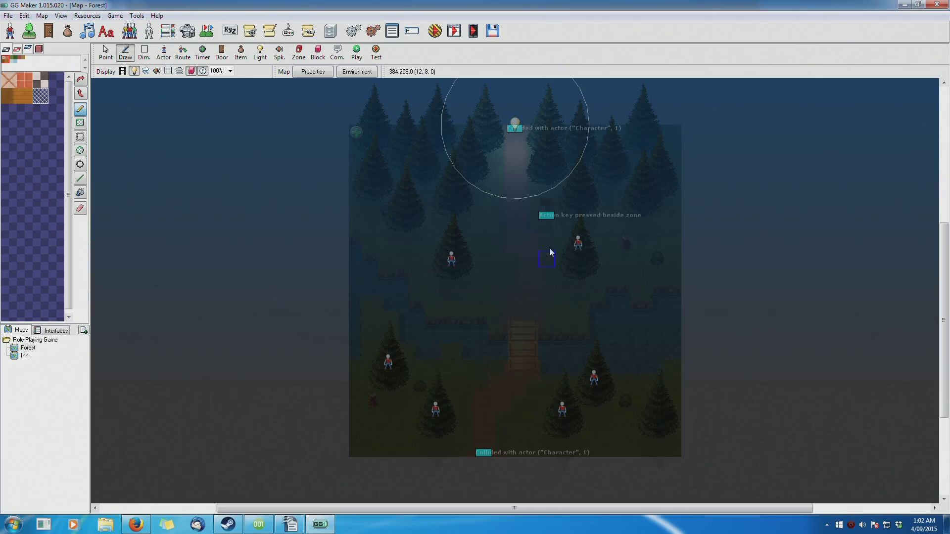
Switch to Firefox and open the downloads page of the engine001.com site to examine the edition comparison
click(136, 524)
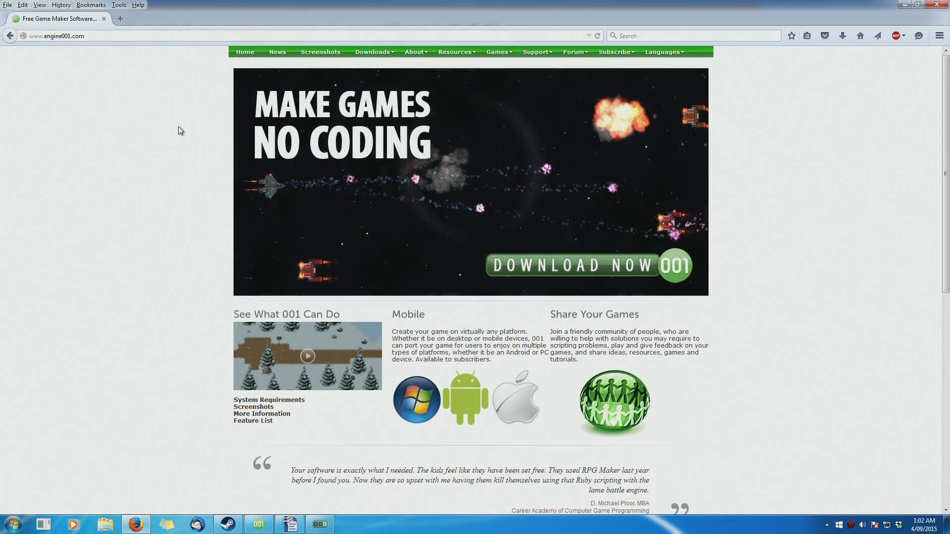
mouse_move(368, 52)
click(372, 72)
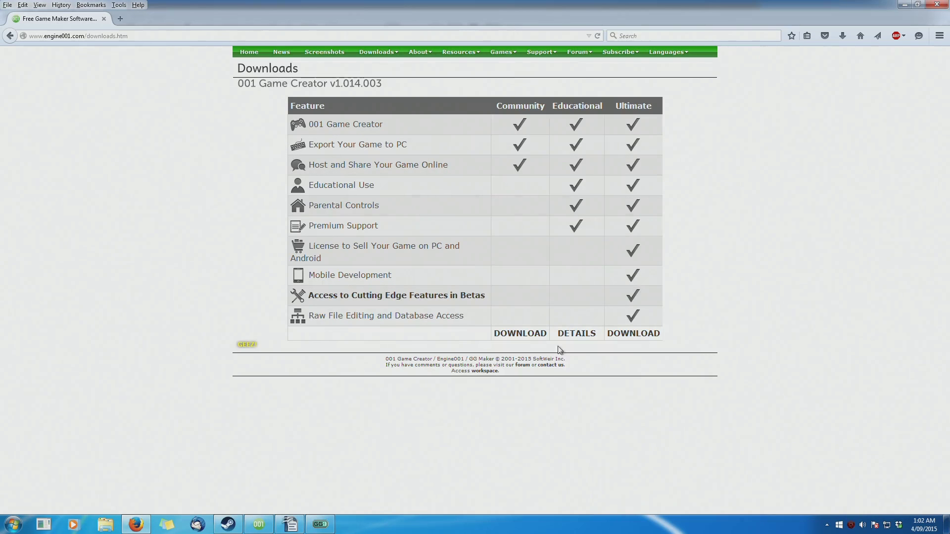
Switch to Steam, look over the GG Maker store page and its screenshots, and return to the downloads page
click(227, 524)
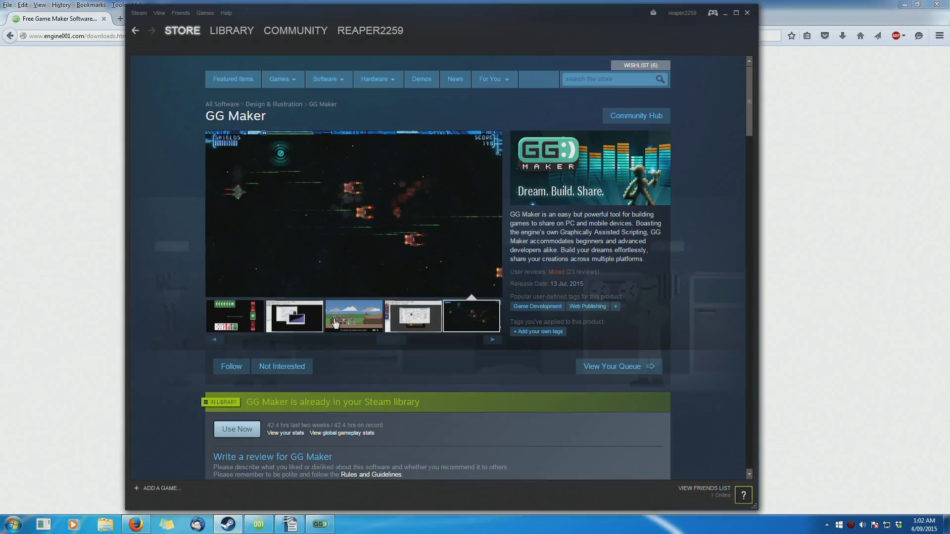
click(296, 321)
scroll(296, 320, down, 7)
scroll(370, 283, up, 6)
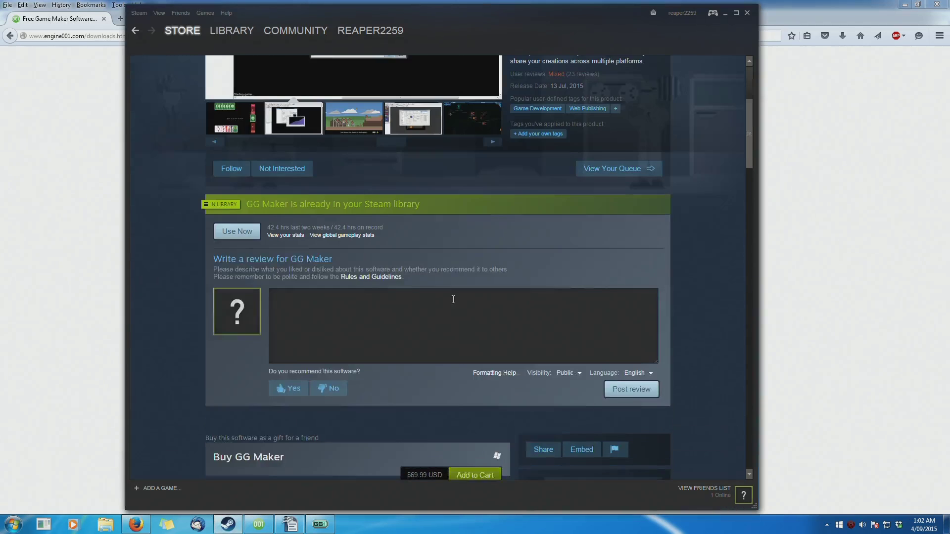
click(369, 283)
click(76, 242)
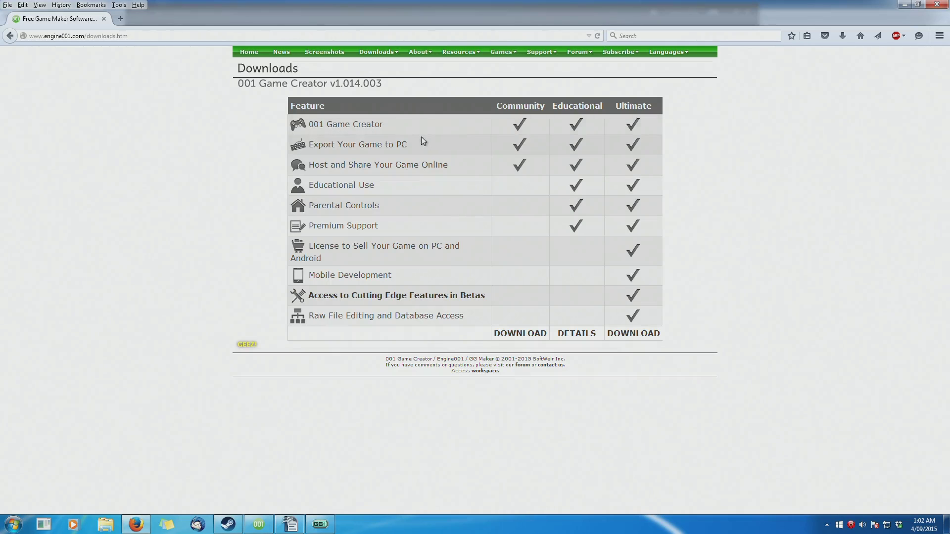
Switch to 001 Game Creator, add a new custom event, and open its script for editing
click(317, 524)
click(312, 523)
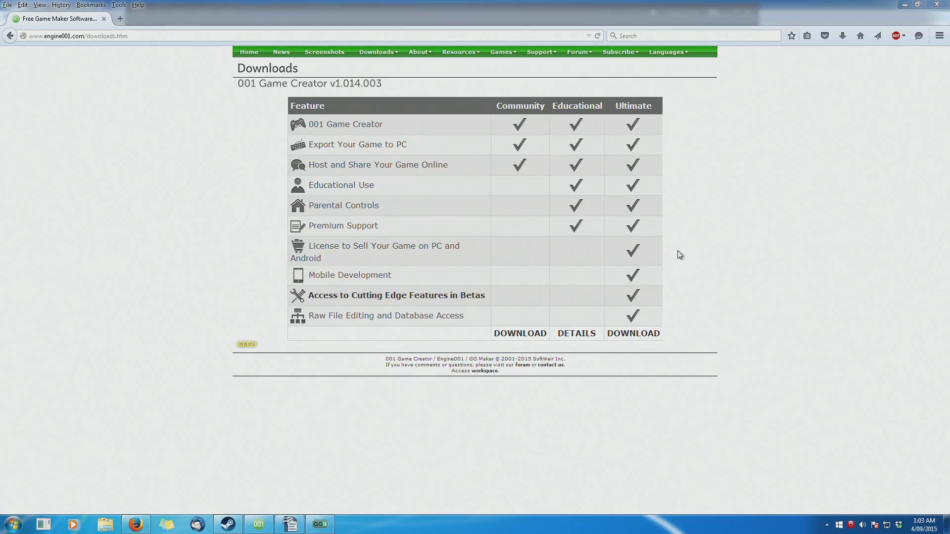
click(258, 524)
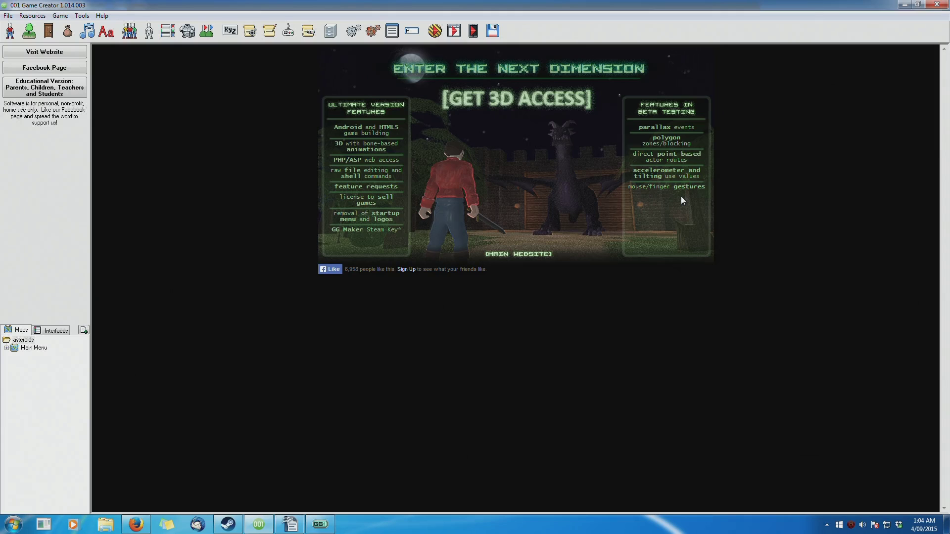
click(269, 31)
click(344, 171)
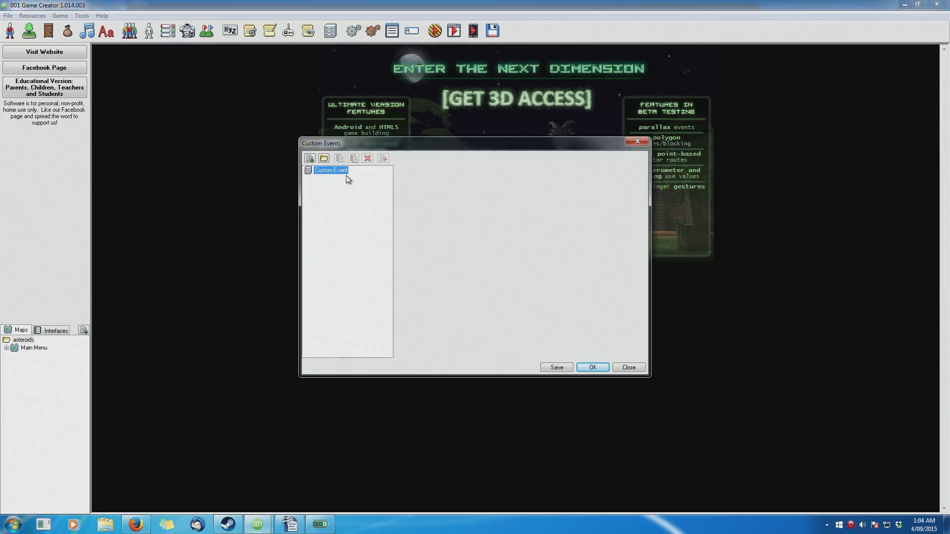
click(310, 159)
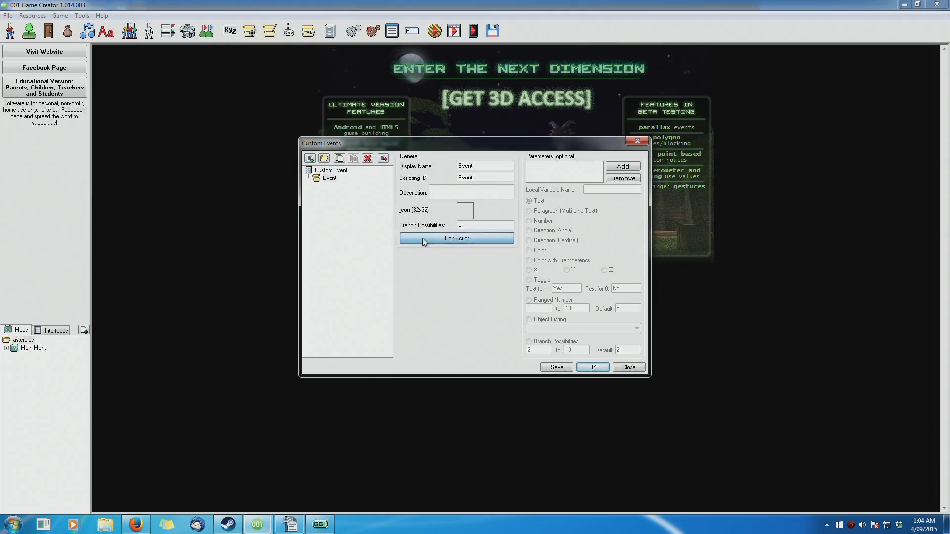
click(423, 238)
Enlarge the script window and examine which events are offered in the Internet, Collections and File System categories
click(433, 311)
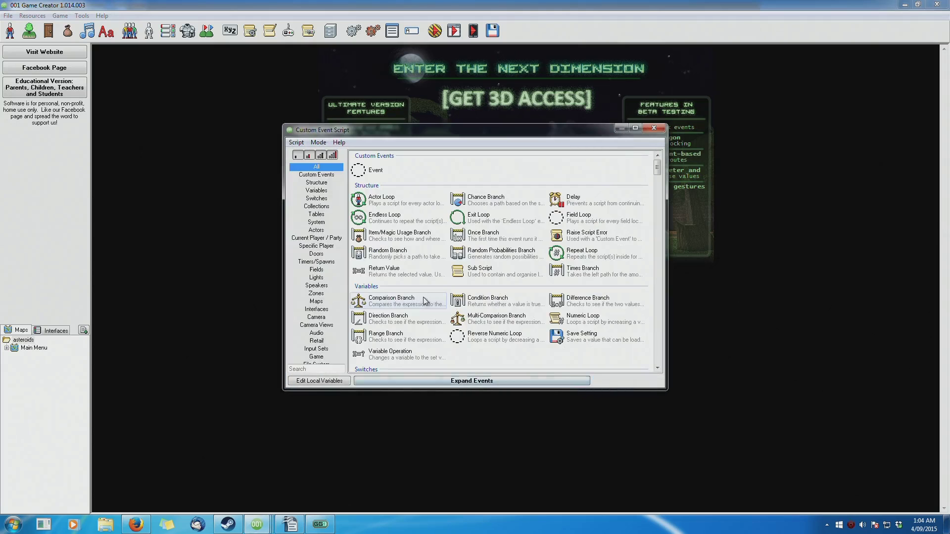
click(366, 381)
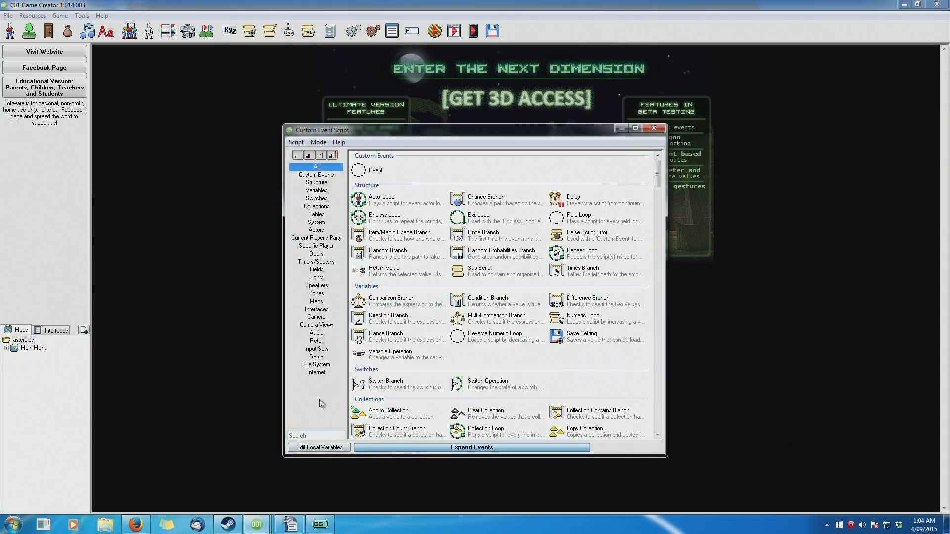
click(316, 372)
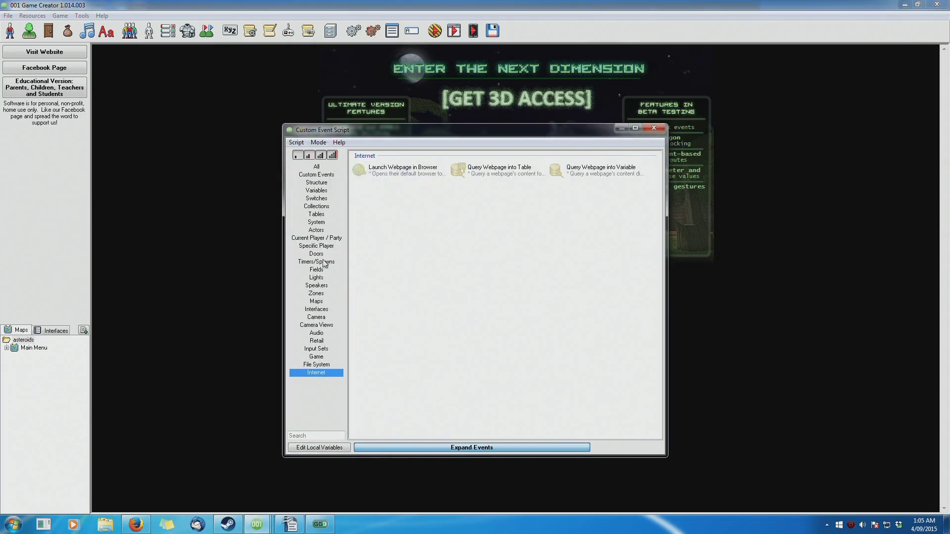
click(326, 270)
click(316, 374)
click(338, 207)
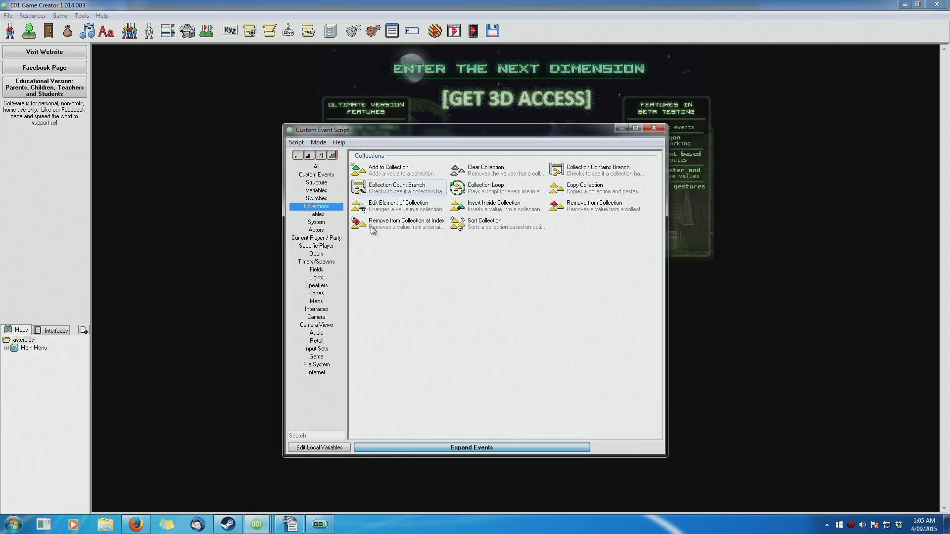
click(317, 373)
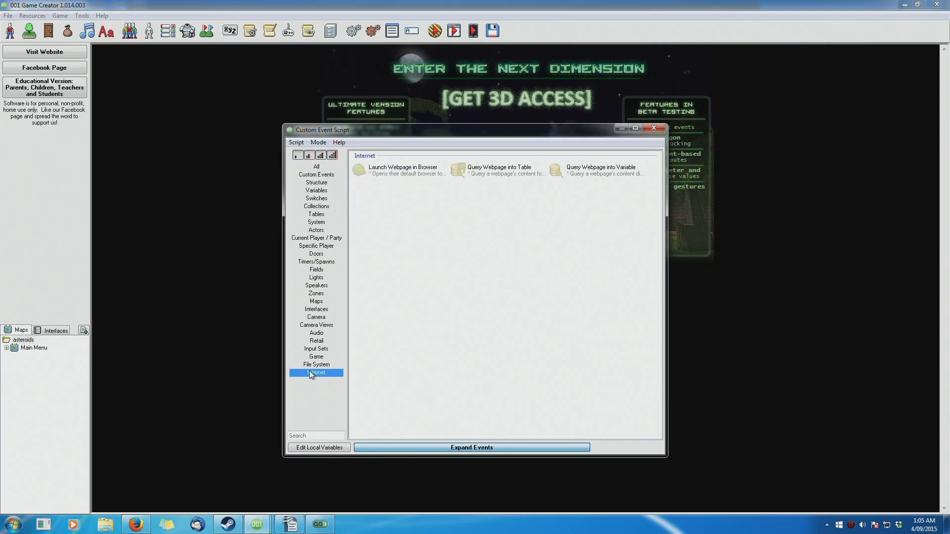
click(316, 365)
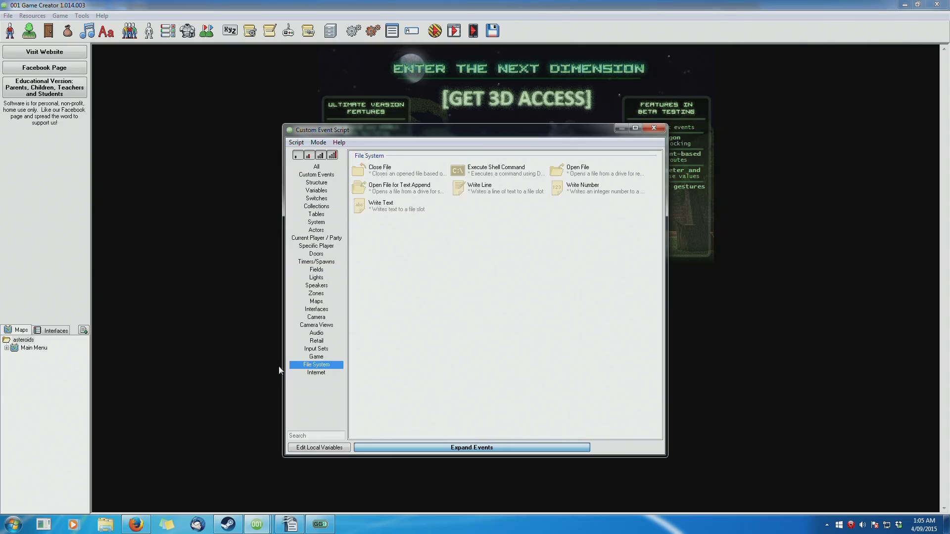
Examine the available events in the categories from Game up to Structure, including Camera Views and Tables
click(320, 357)
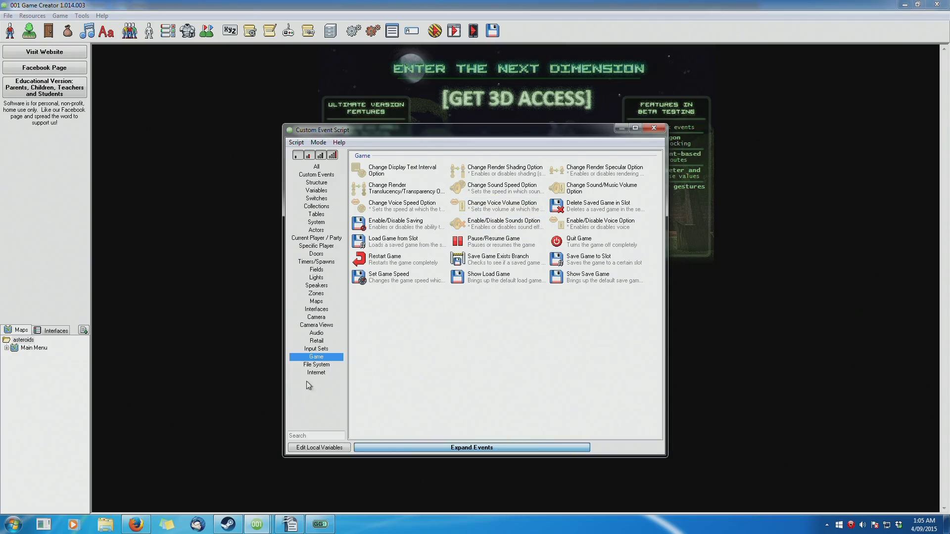
click(325, 351)
click(325, 341)
click(325, 326)
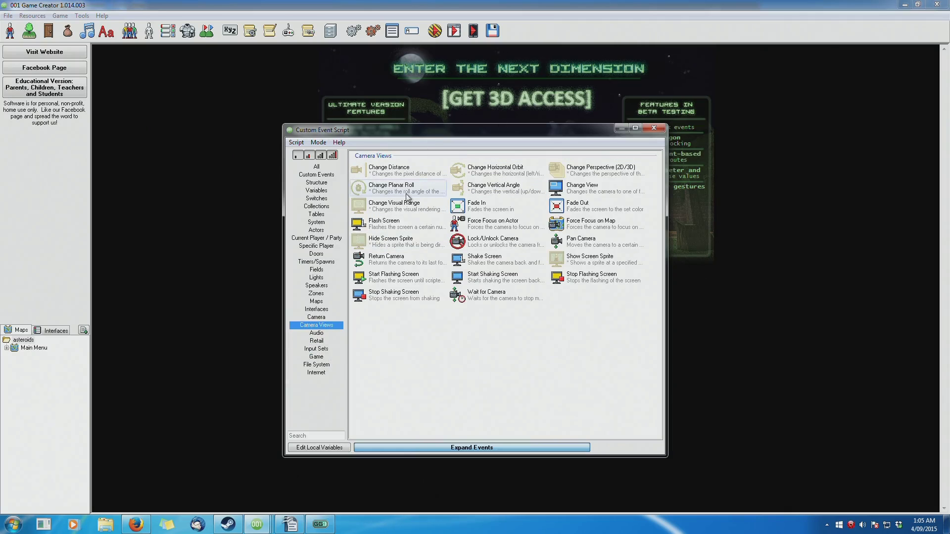
click(319, 317)
click(319, 285)
click(318, 254)
click(318, 222)
click(318, 191)
click(319, 182)
click(320, 214)
click(313, 325)
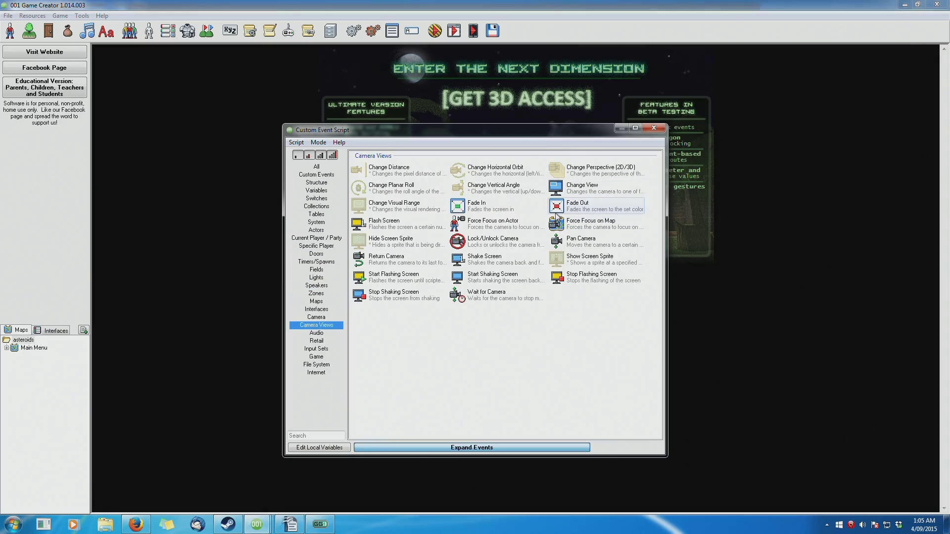
Review the Retail, Camera, Specific Player and Current Player / Party events, and close the script and custom events windows without saving
click(316, 262)
click(319, 341)
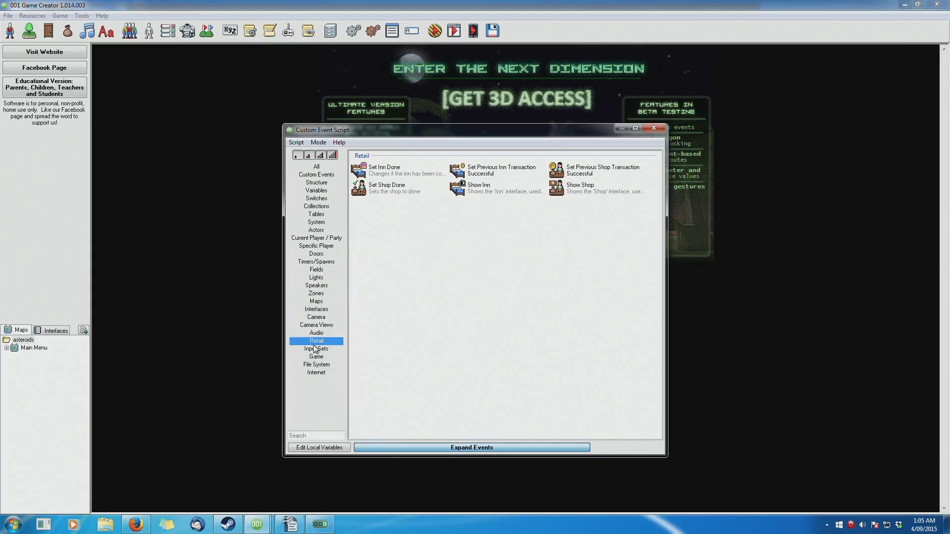
click(320, 325)
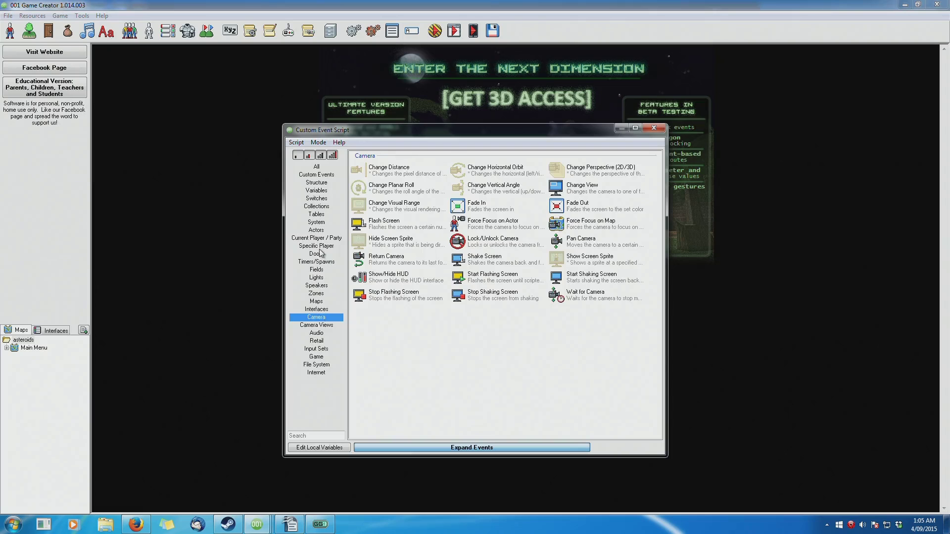
click(320, 247)
click(325, 275)
scroll(316, 272, up, 11)
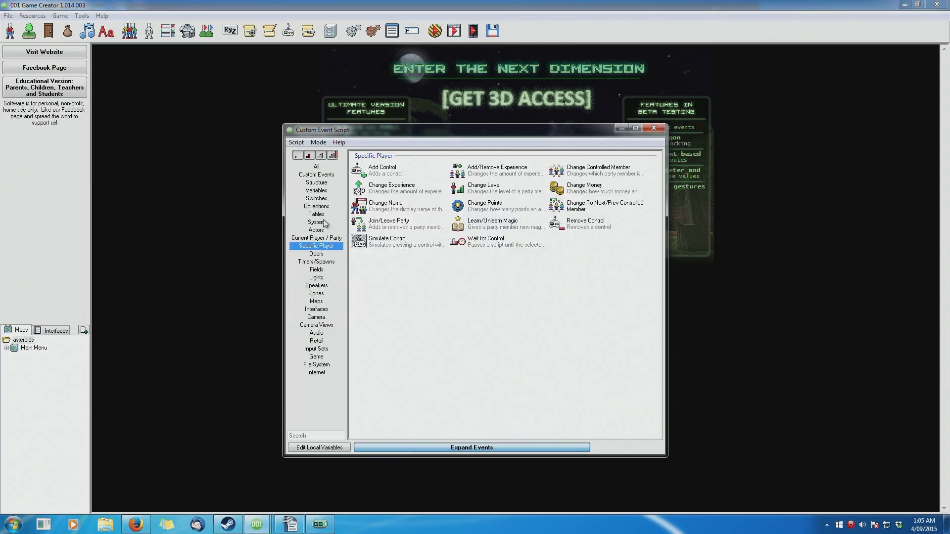
scroll(313, 269, down, 6)
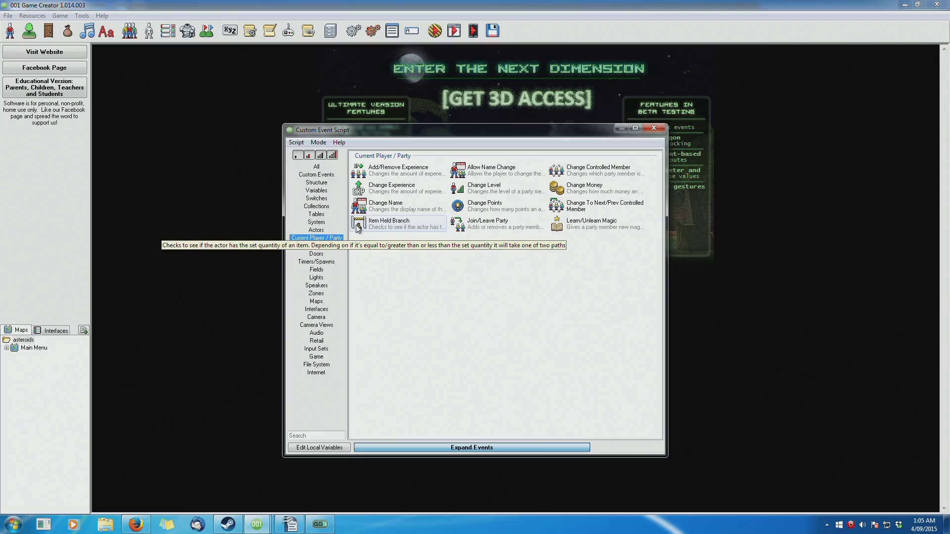
click(654, 128)
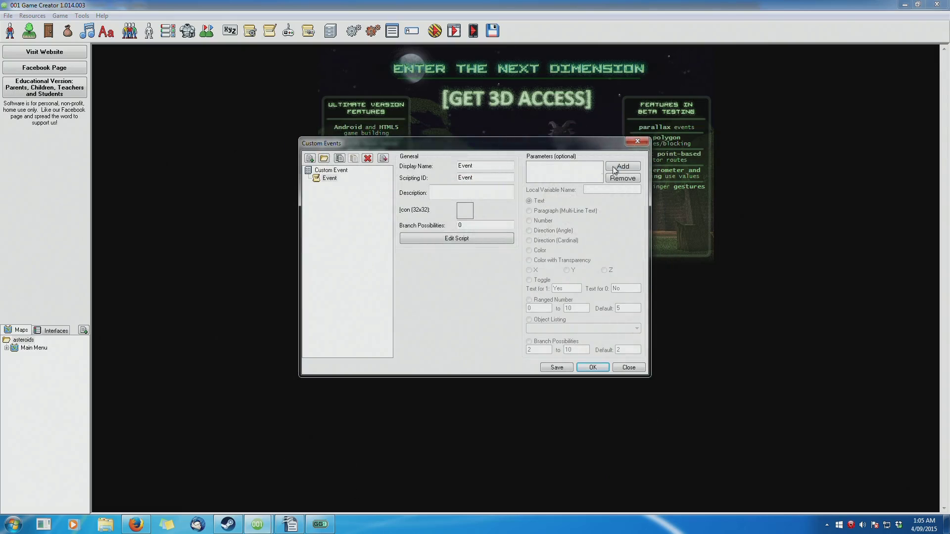
click(638, 142)
click(513, 298)
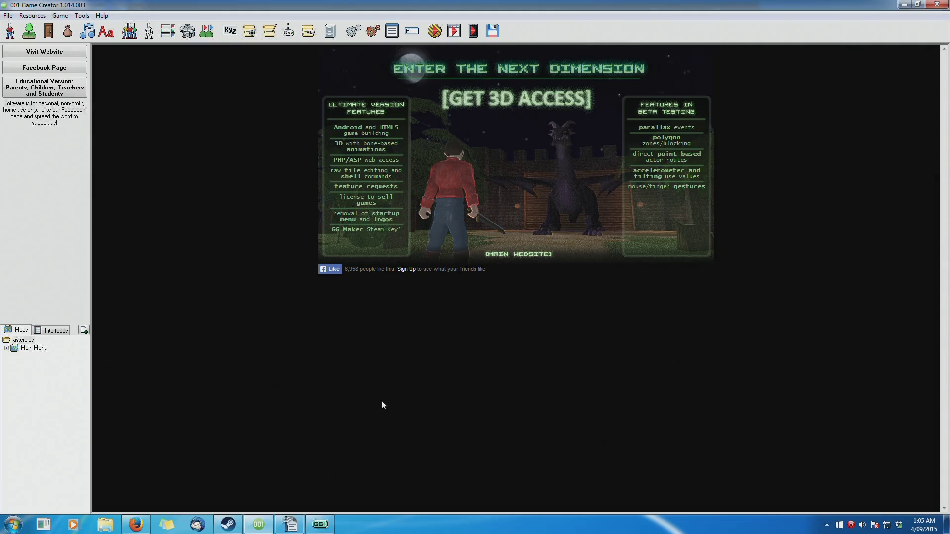
Switch to GG Maker, start a new game, and review the offered templates, including Platformer Game and Action / RPG (Pro)
click(325, 528)
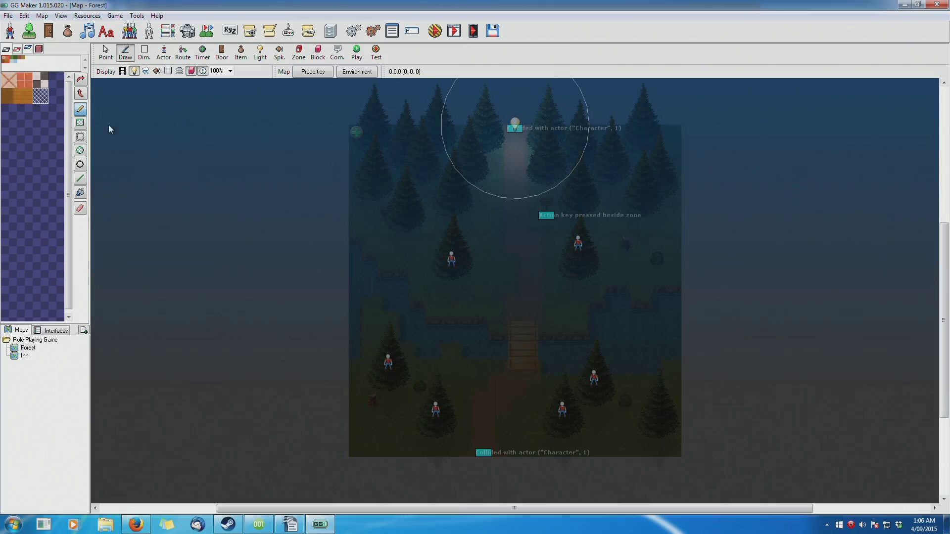
click(30, 35)
click(7, 16)
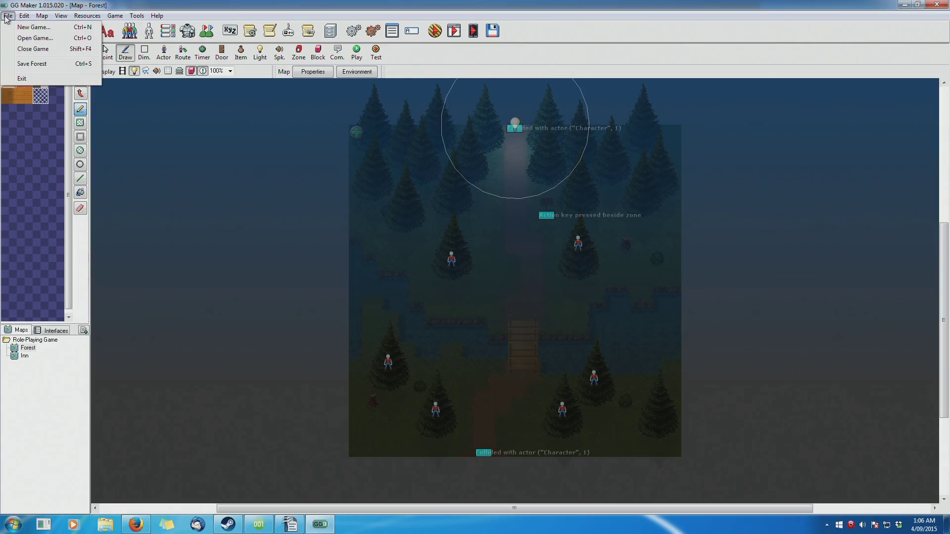
click(34, 27)
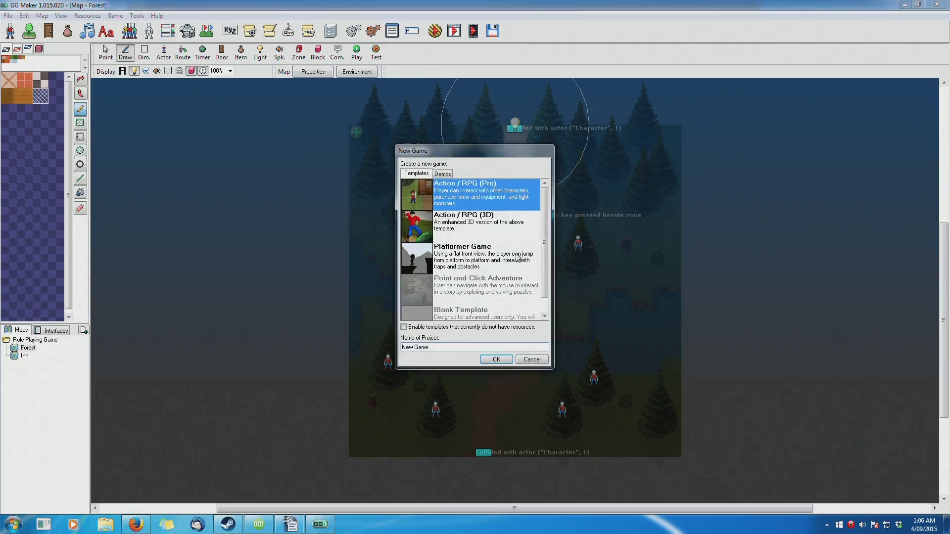
scroll(524, 236, down, 1)
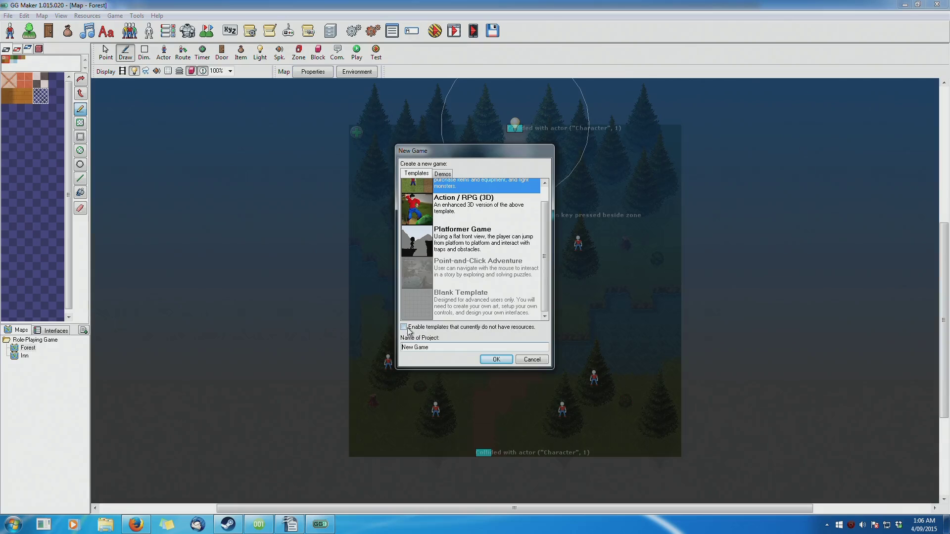
click(453, 301)
click(457, 276)
click(464, 235)
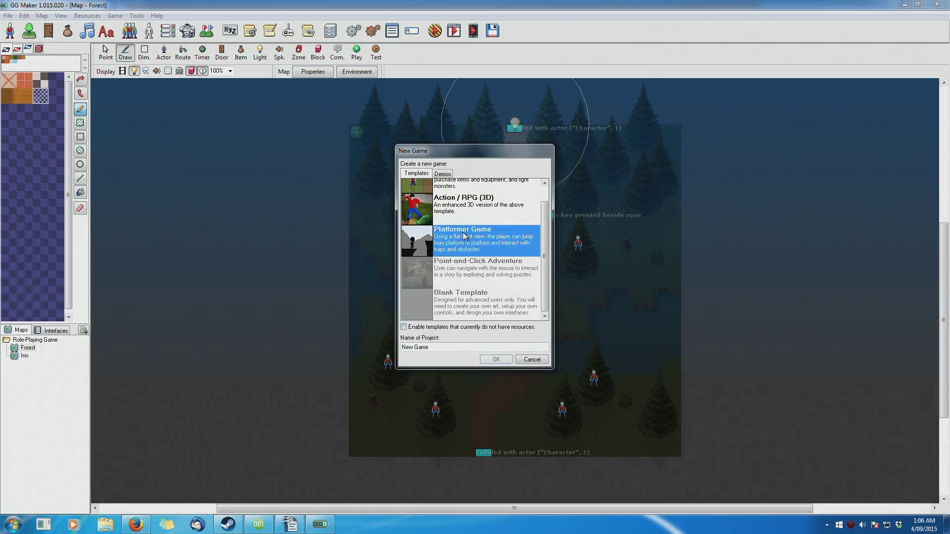
click(537, 220)
click(538, 184)
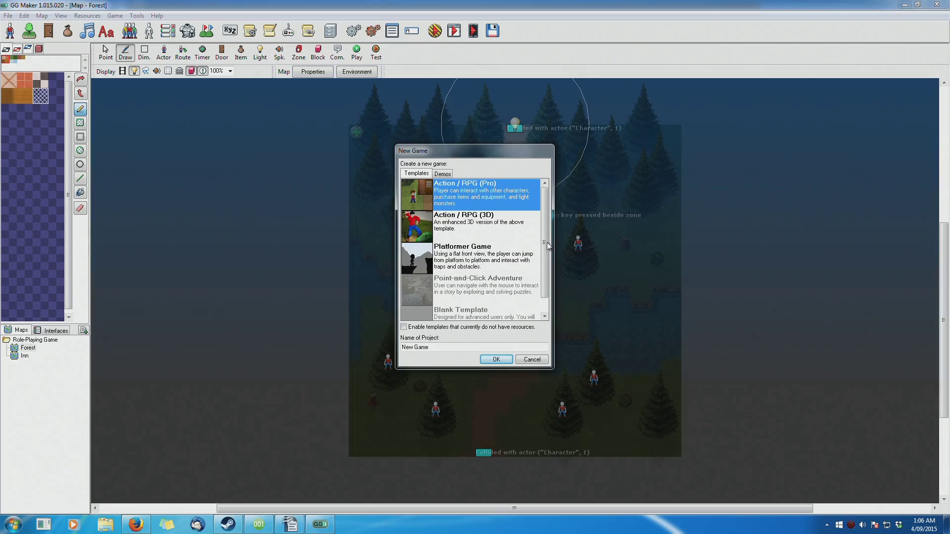
Enable the templates that lack resources, select Blank Template, and cancel creating the new game
click(403, 327)
drag(542, 217, 542, 261)
click(474, 303)
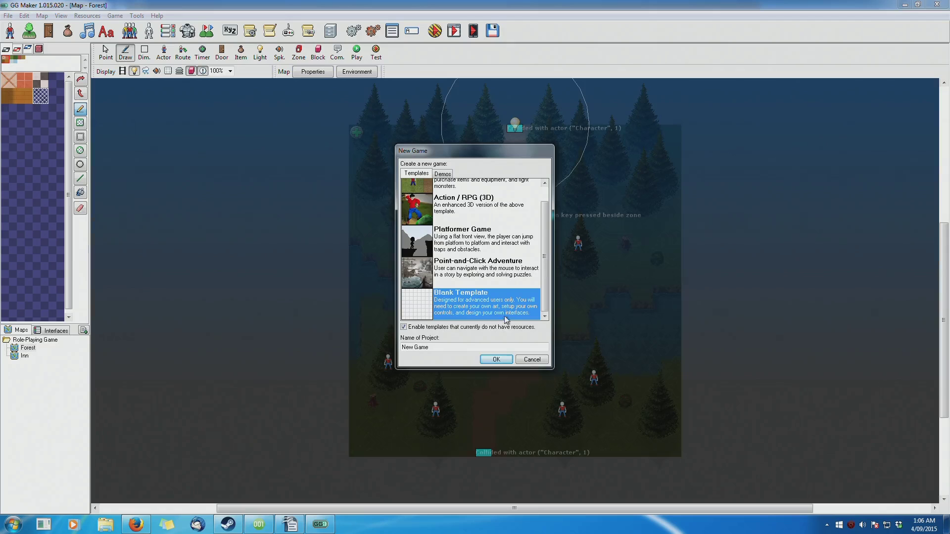
click(527, 359)
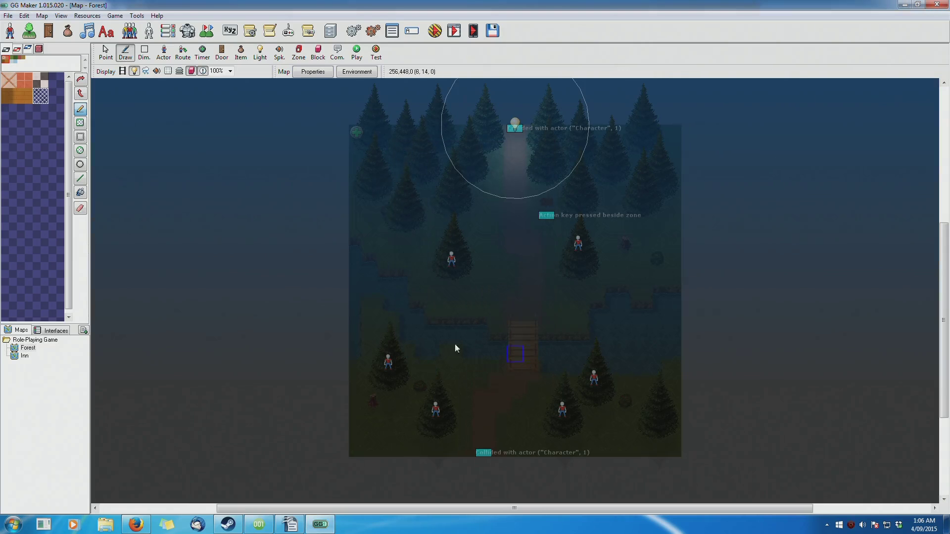
Examine the commands available for maps, including the export operations and the option to run custom events
click(24, 17)
mouse_move(42, 16)
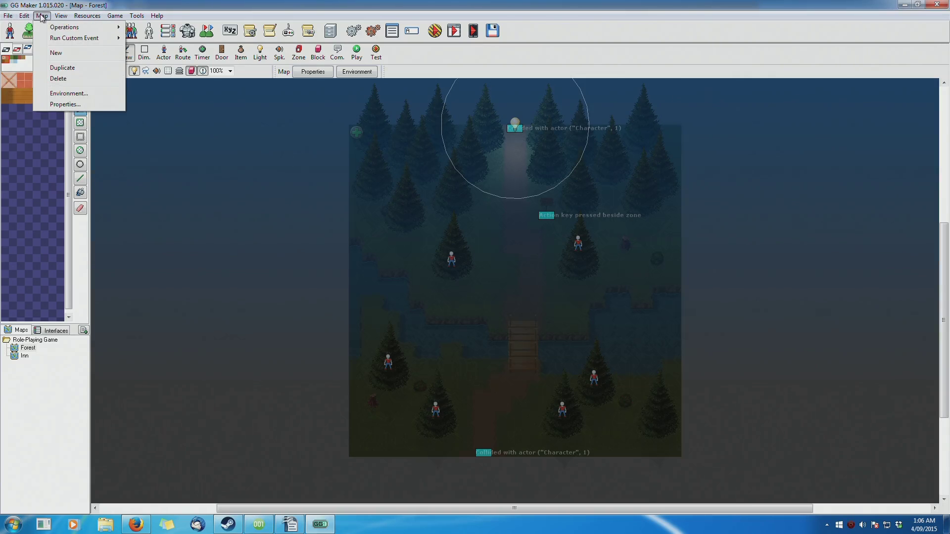
mouse_move(61, 29)
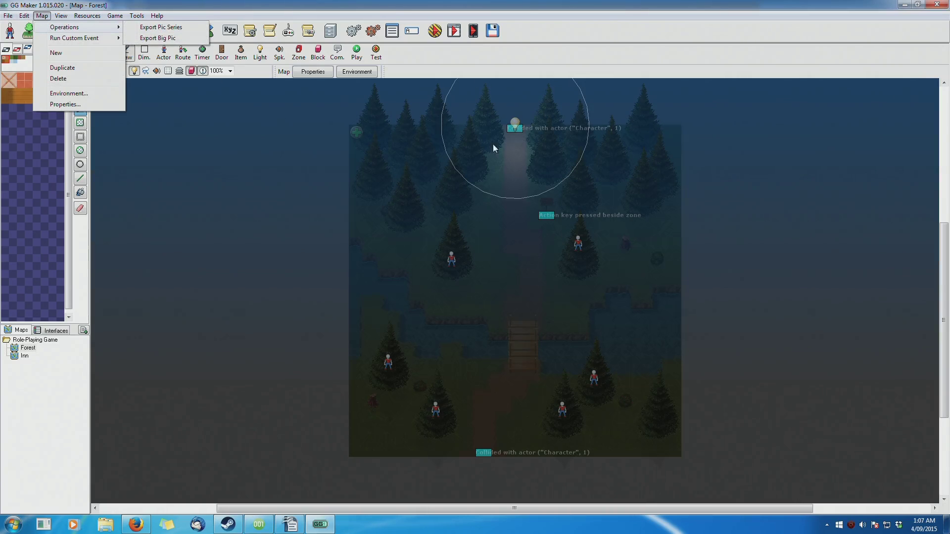
mouse_move(101, 41)
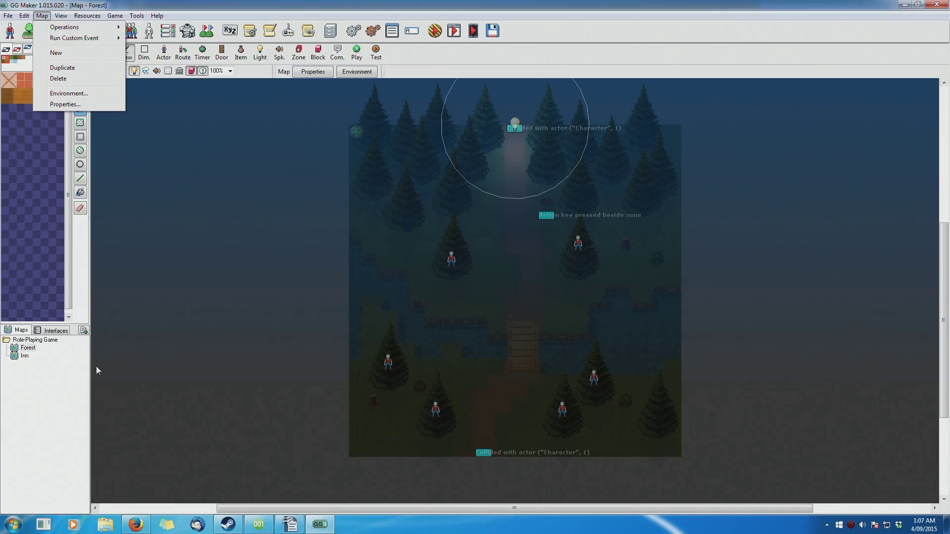
Start adding a new map, enter "vbcvbcvb" as its display name, and clear the name again
click(83, 330)
click(83, 329)
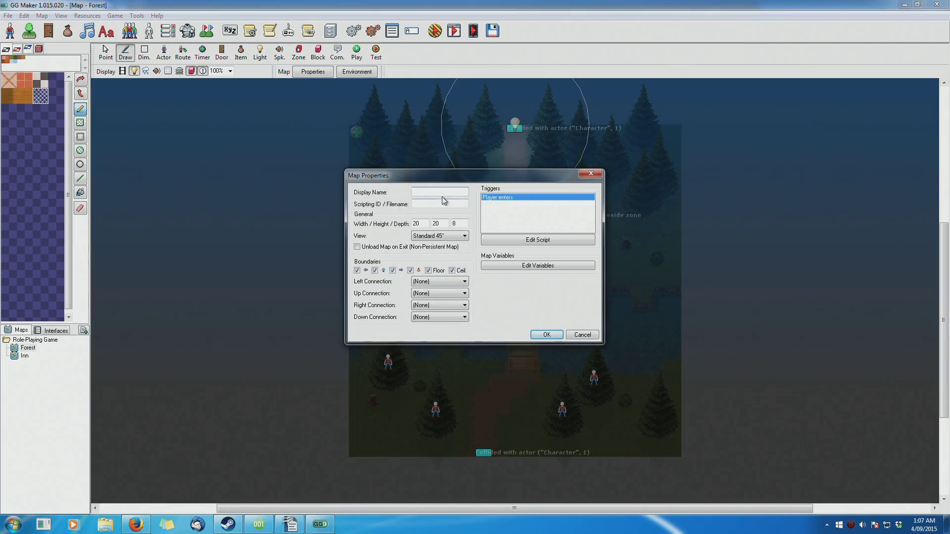
text(vbcvbcvb)
key(BackSpace)
key(BackSpace)
key(BackSpace)
key(BackSpace)
key(BackSpace)
key(BackSpace)
key(BackSpace)
Check which view types the new map offers and reposition the map properties window beside the Forest map
click(430, 236)
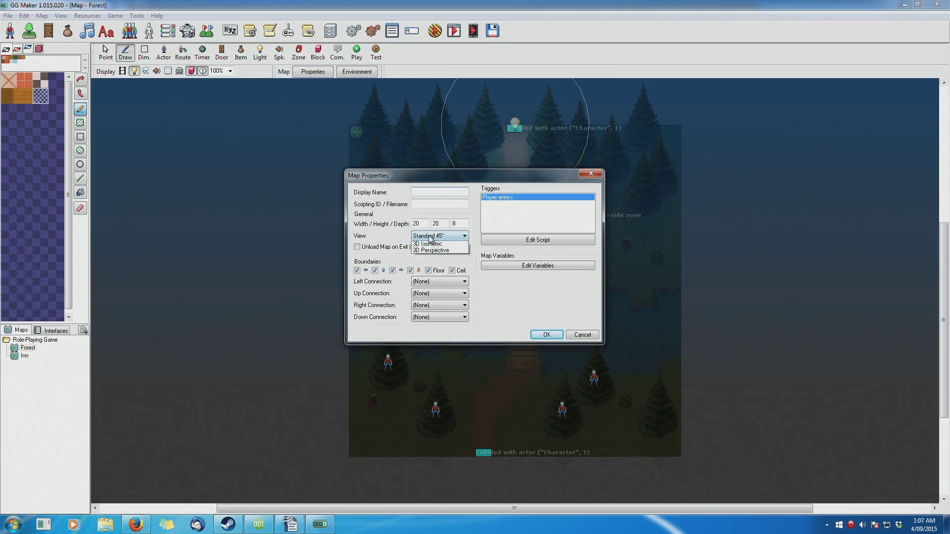
click(490, 179)
drag(573, 177, 408, 226)
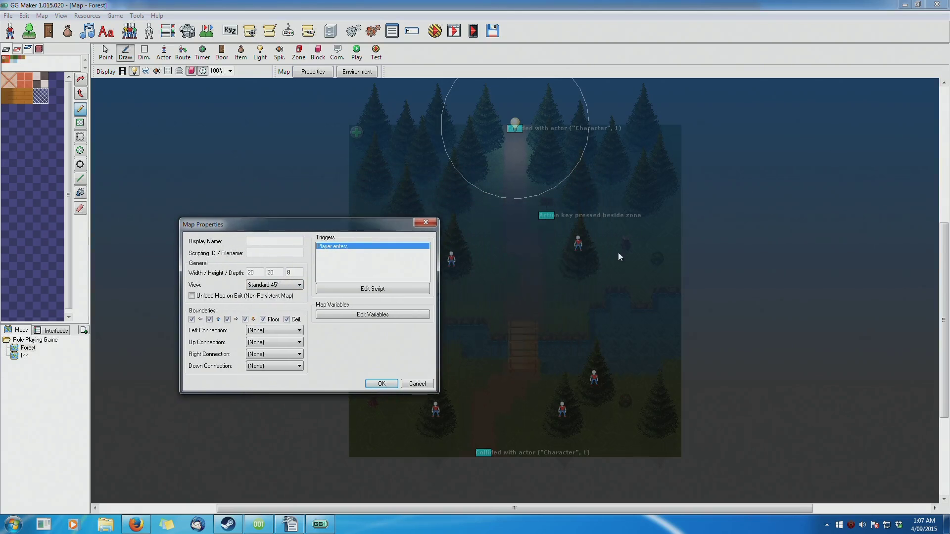
drag(318, 225, 351, 216)
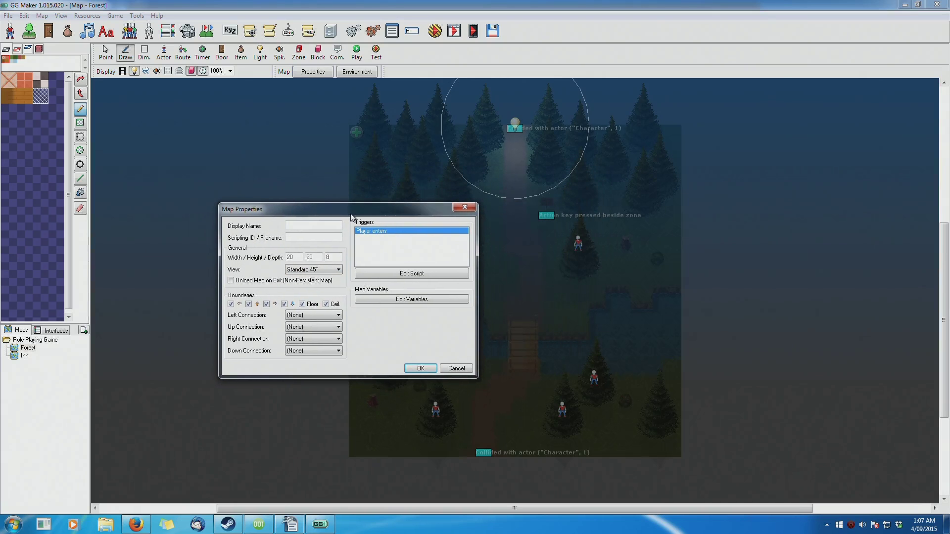
drag(333, 212, 637, 172)
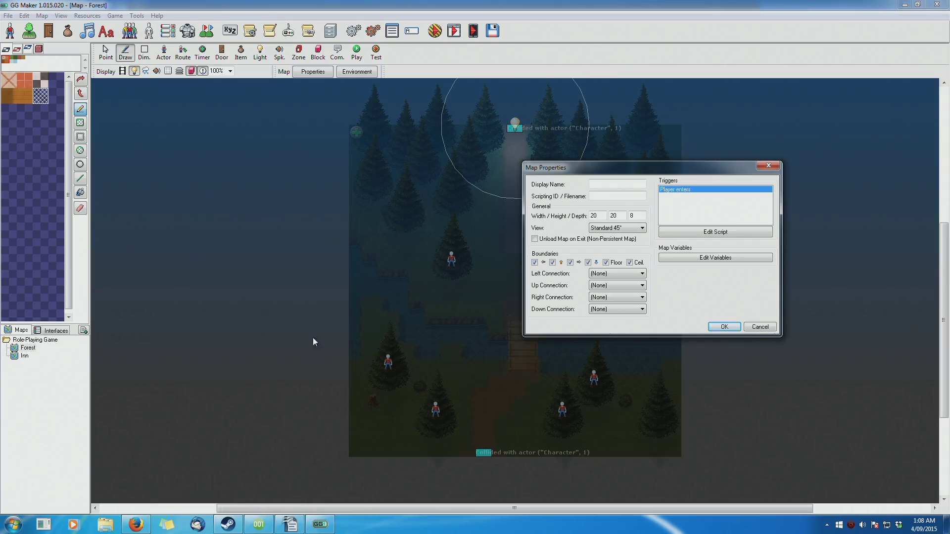
Review the new map's boundary and left connection choices, and inspect the script editor for its Player enters trigger
click(534, 262)
click(593, 275)
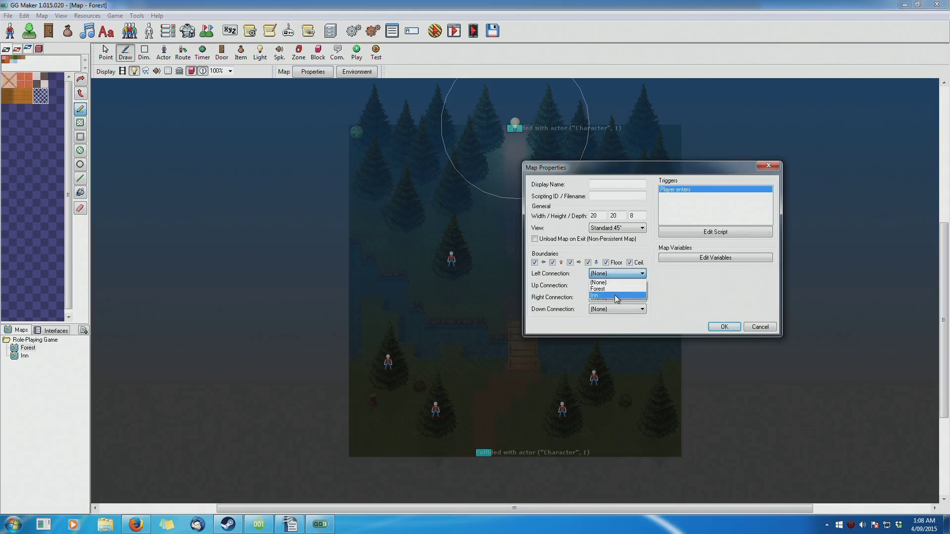
click(601, 280)
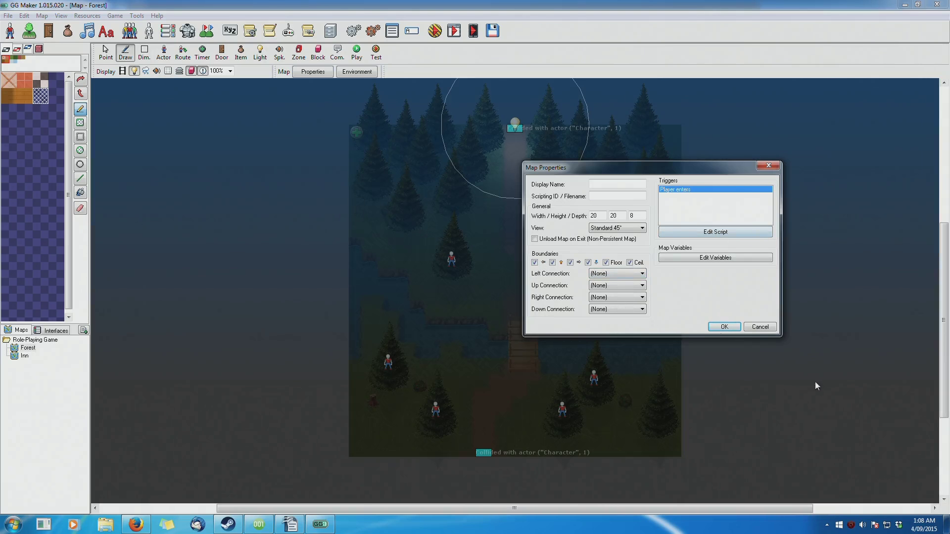
click(693, 232)
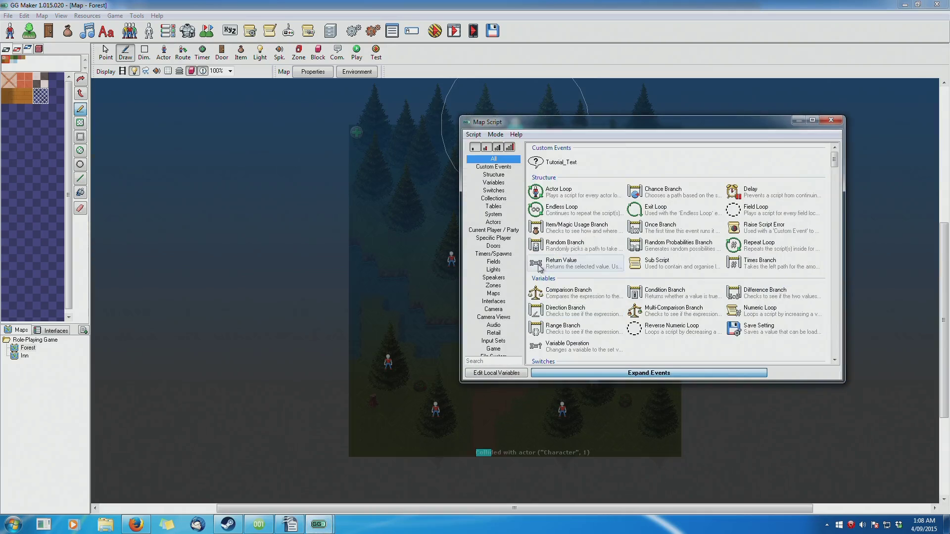
click(831, 119)
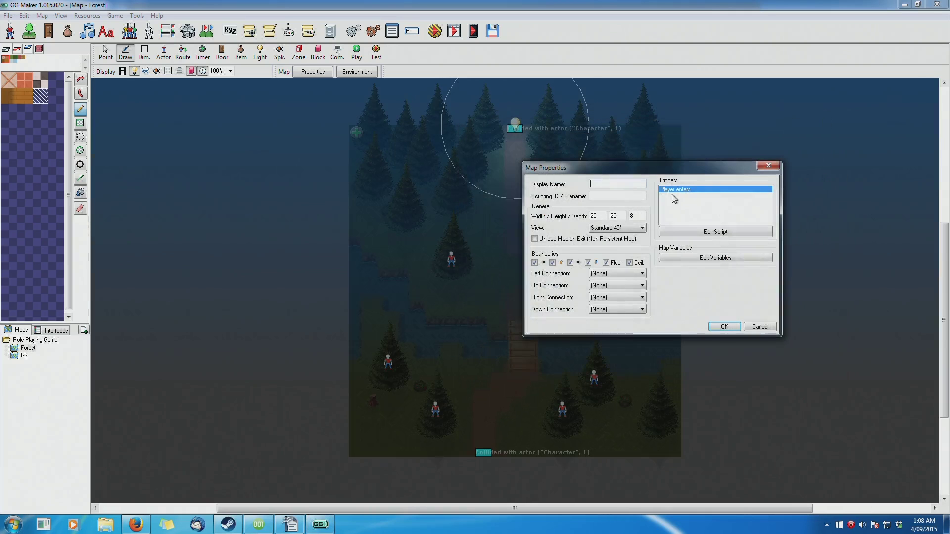
Create 2 map variables, name the first "dsfdsf" with default value 6, and cancel the new map
click(736, 260)
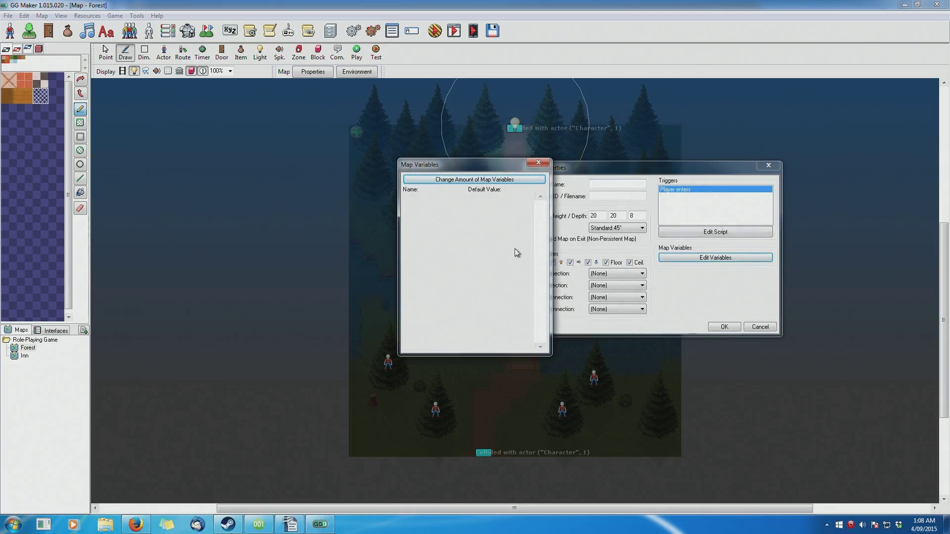
click(478, 180)
text(2)
click(542, 169)
click(451, 196)
text(dsfdsf)
click(497, 196)
text(6)
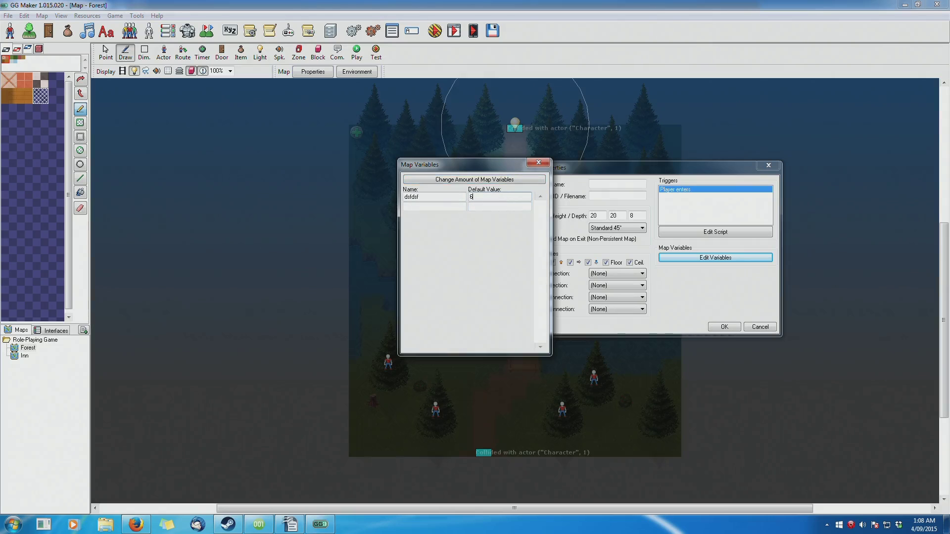
click(538, 163)
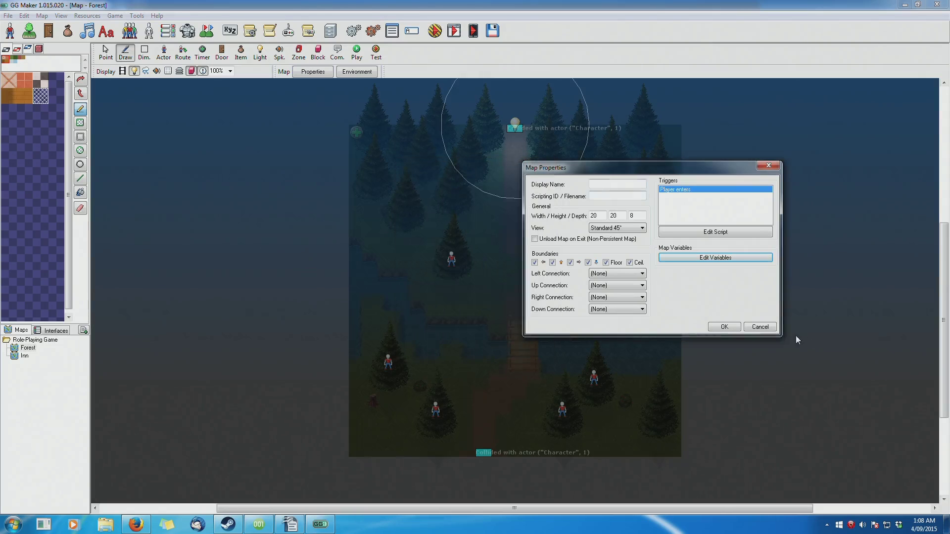
click(759, 328)
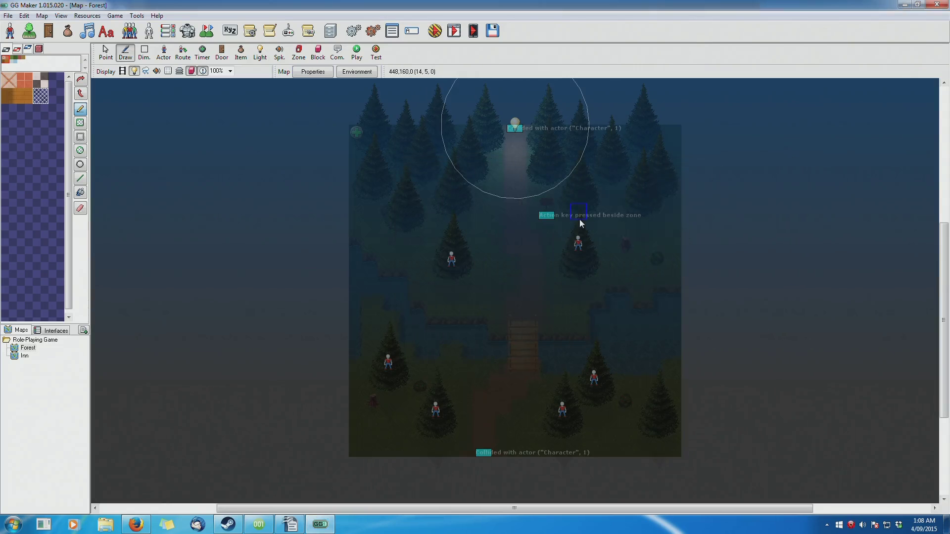
View the Inn map, return to the Forest map, and review the Forest map's properties and environment settings
double_click(23, 356)
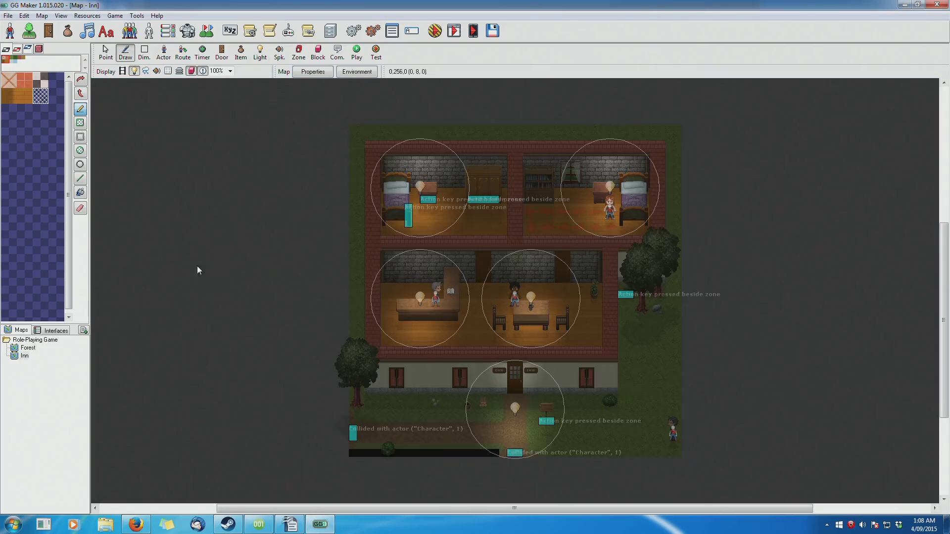
double_click(33, 348)
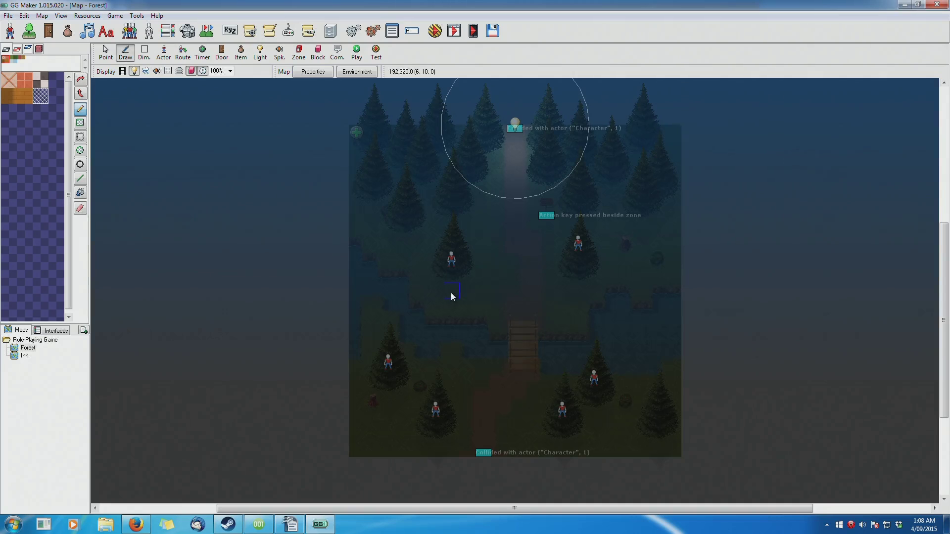
click(42, 16)
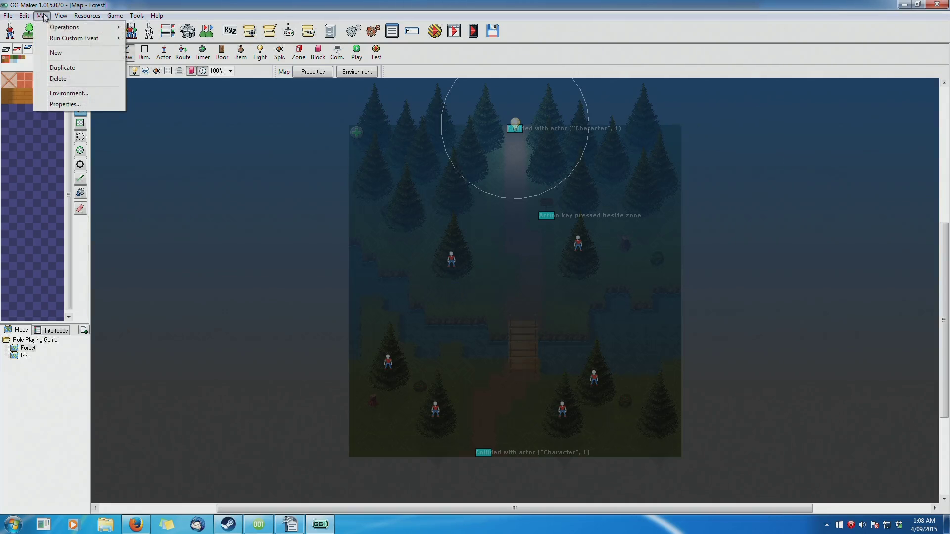
click(316, 73)
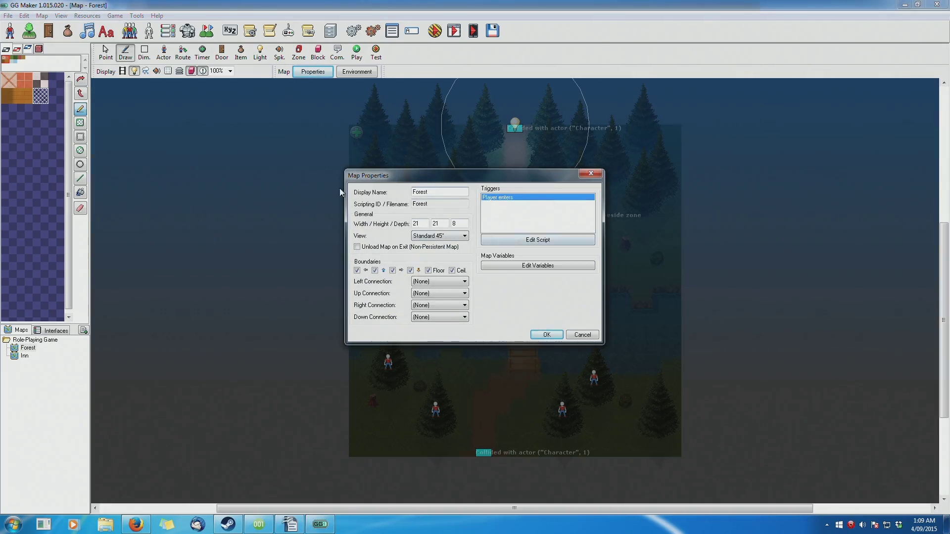
click(584, 337)
click(355, 72)
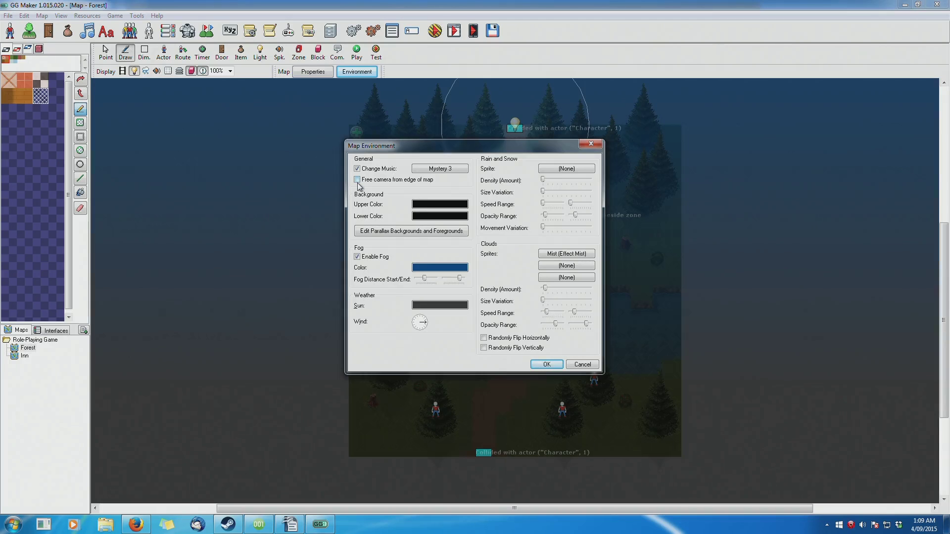
click(591, 144)
Erase a patch of tiles in the middle of the Forest map and try white for the environment's sun and background colors
click(81, 207)
drag(503, 225, 527, 259)
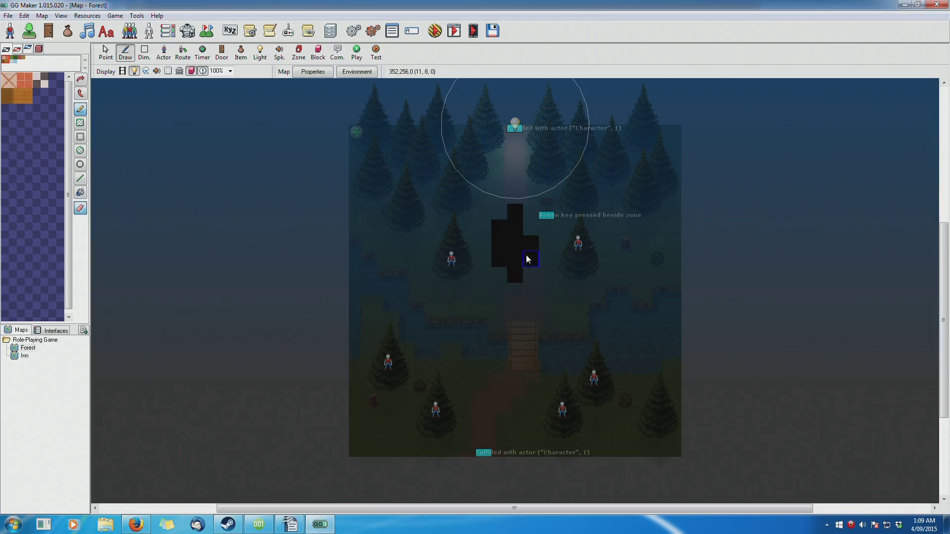
click(356, 71)
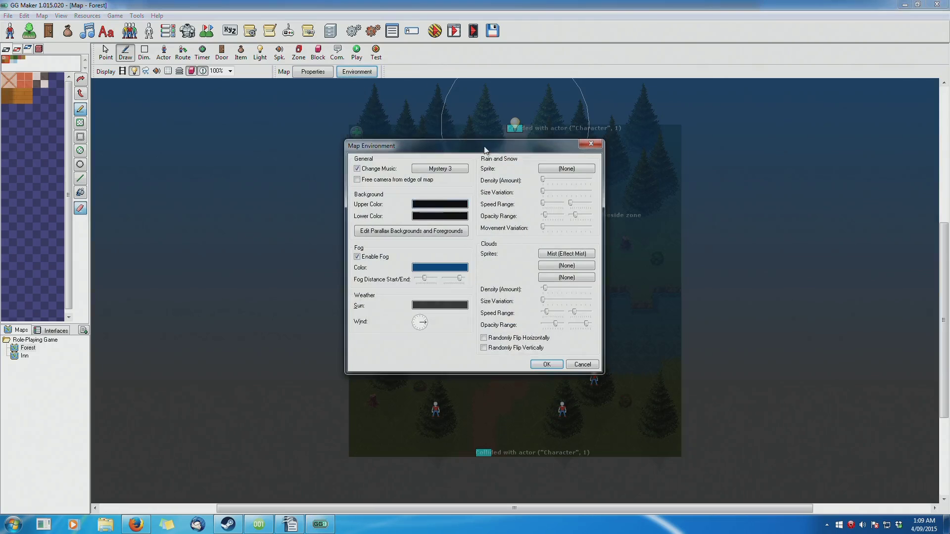
drag(484, 150, 699, 108)
click(654, 262)
click(664, 195)
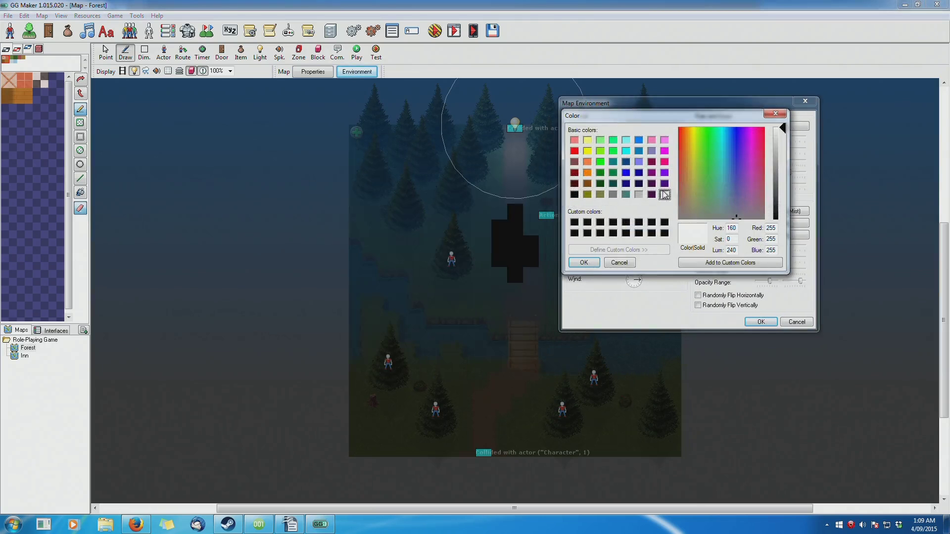
click(584, 262)
click(668, 181)
click(664, 194)
click(591, 263)
click(761, 320)
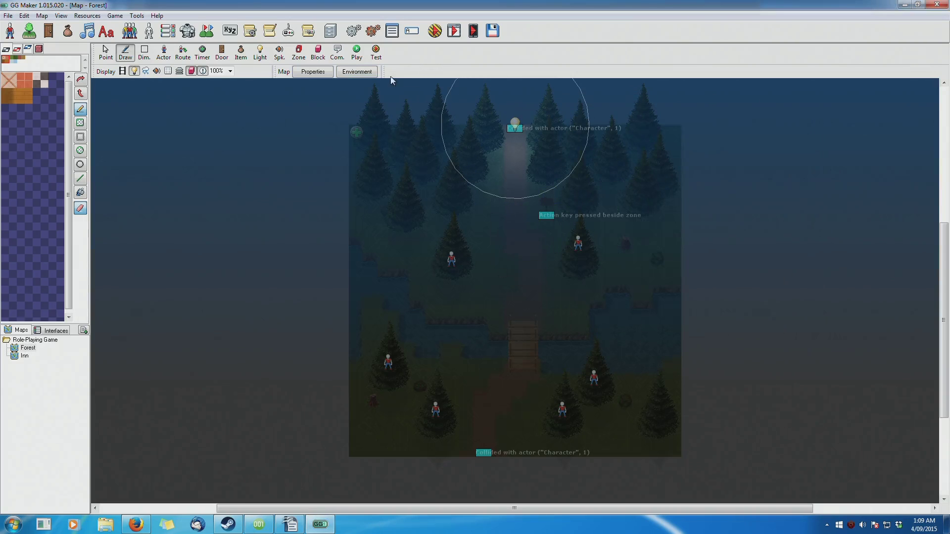
Check the Forest map's fog color choices and set the environment's sun color to white
click(357, 72)
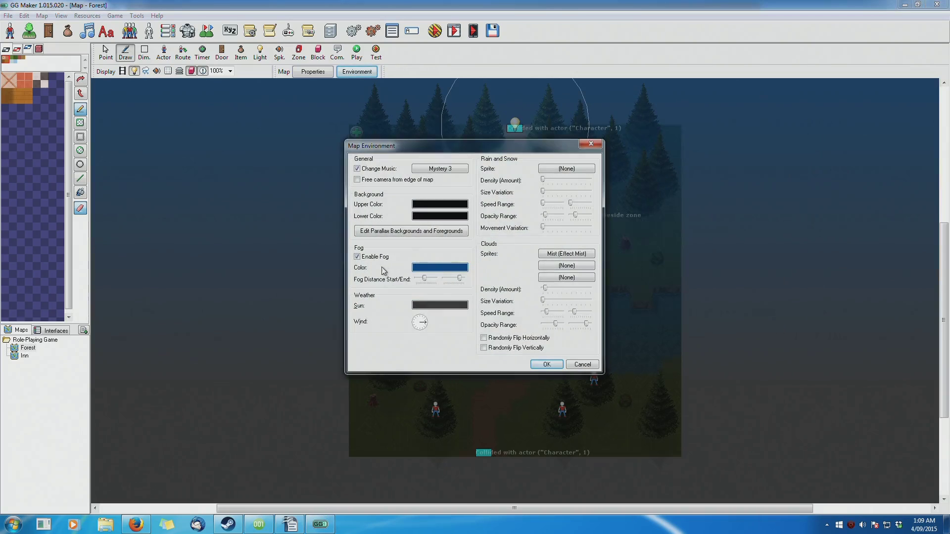
drag(447, 147, 261, 158)
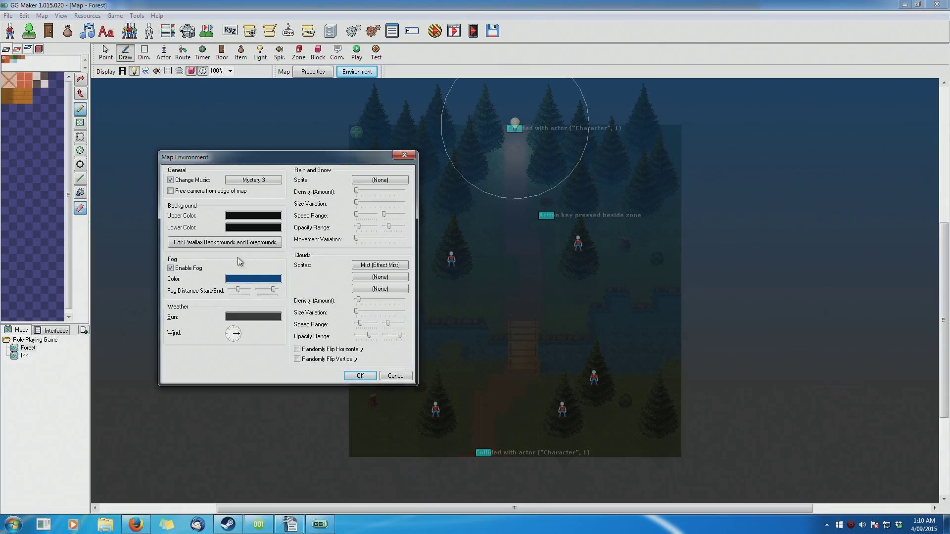
click(238, 278)
click(370, 171)
drag(307, 160, 783, 128)
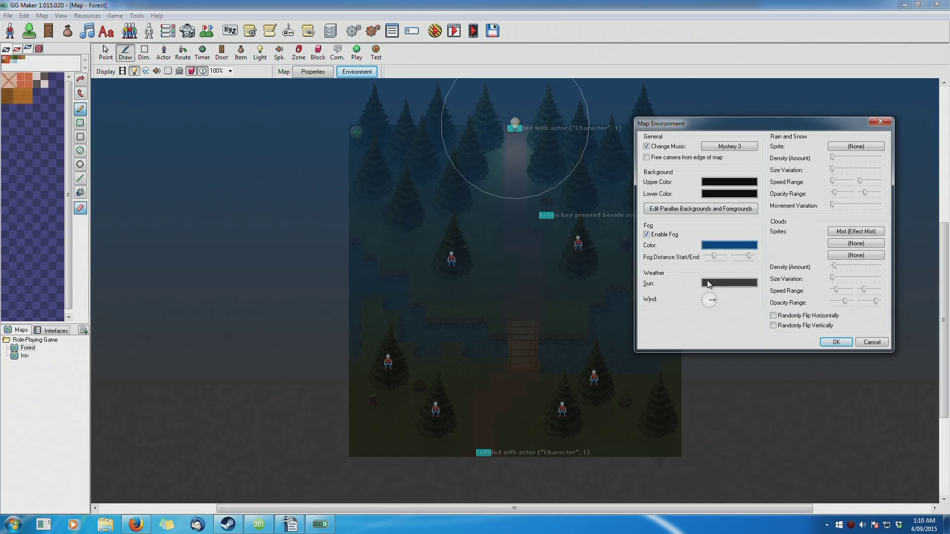
click(727, 286)
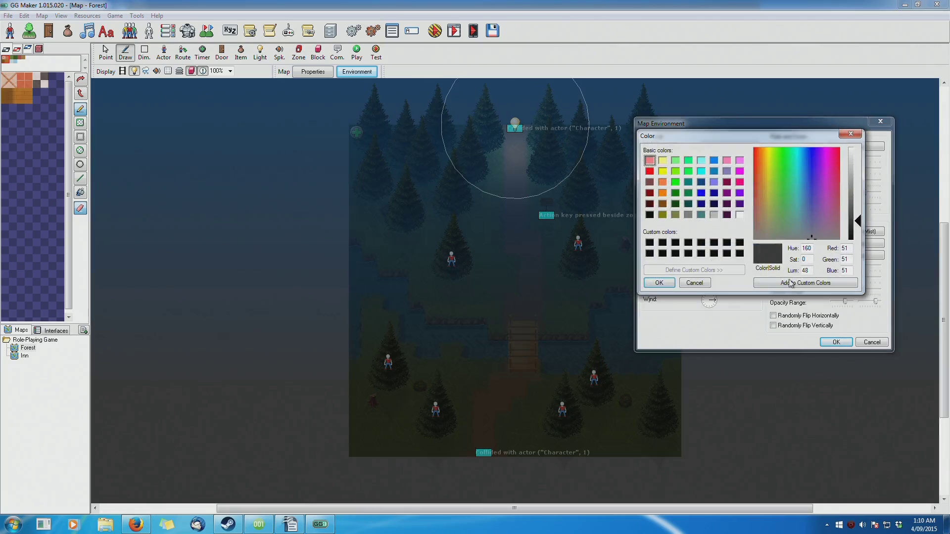
click(659, 283)
click(835, 342)
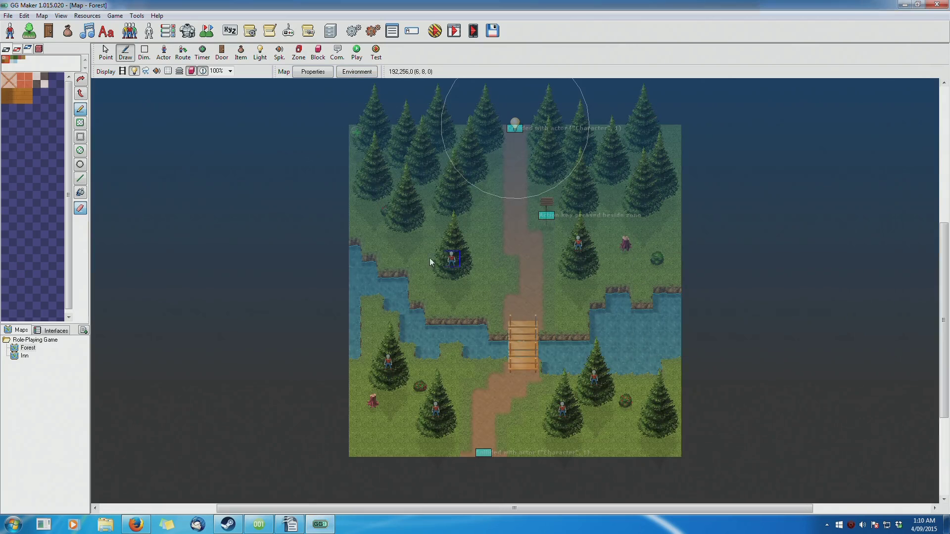
Set the Forest map's sun color to dark gray with red, green and blue at 40
click(356, 72)
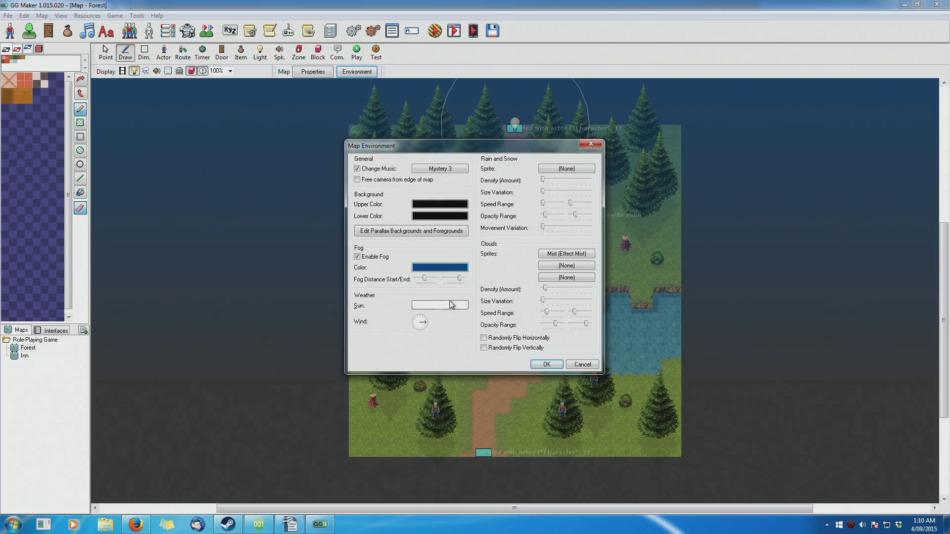
click(453, 299)
drag(571, 174, 572, 247)
click(369, 305)
click(547, 365)
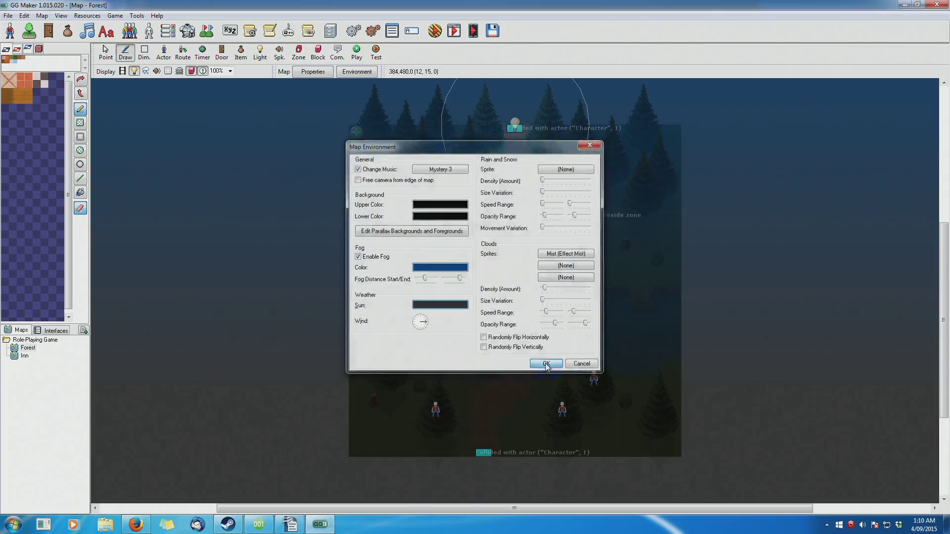
Set the Forest map's sun color to dark red with red 128, green 0 and blue 0
click(356, 72)
click(425, 305)
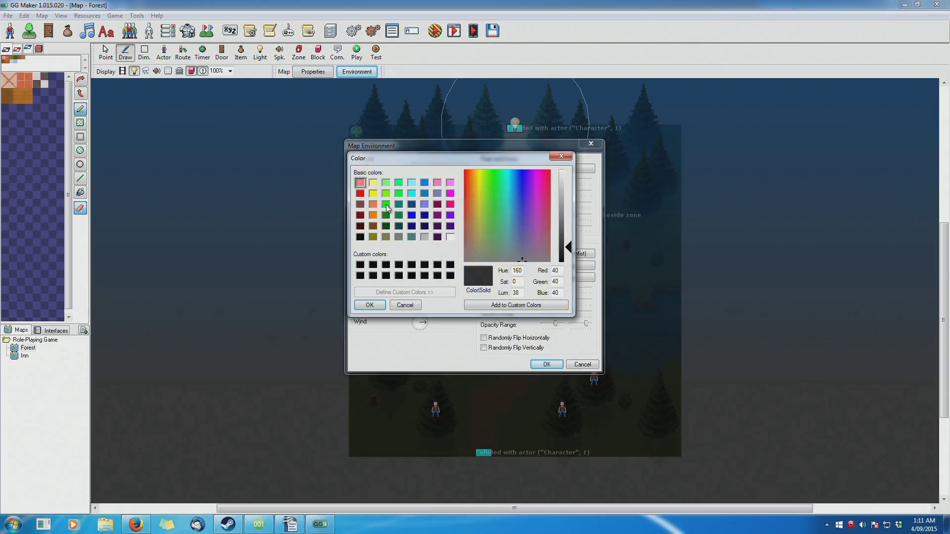
click(360, 216)
click(370, 306)
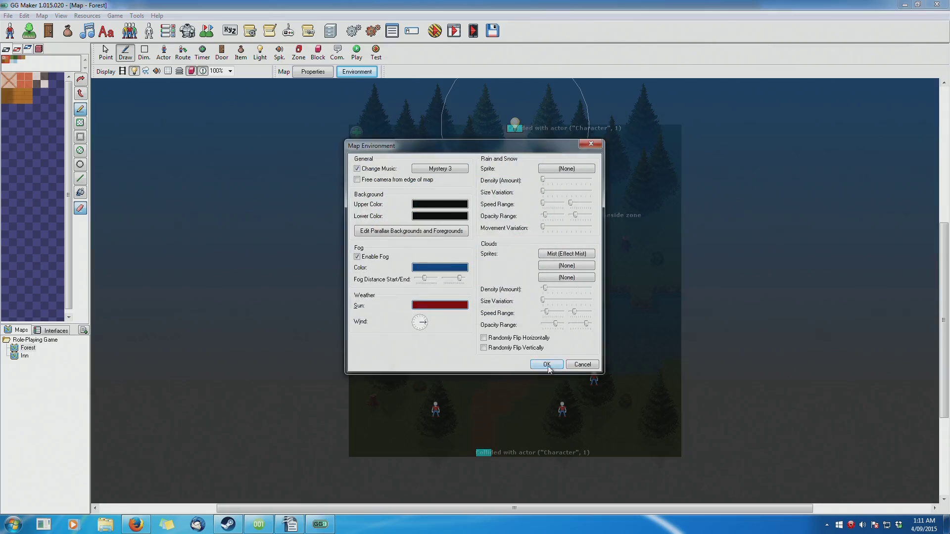
click(546, 365)
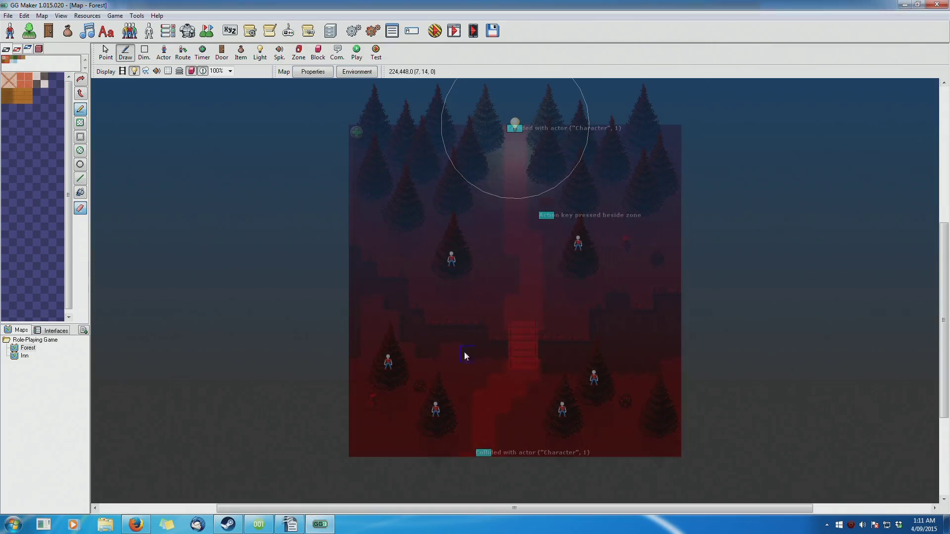
Try a near-black sun color, view the rain and snow sprite choices, and discard the environment changes
click(356, 72)
click(451, 306)
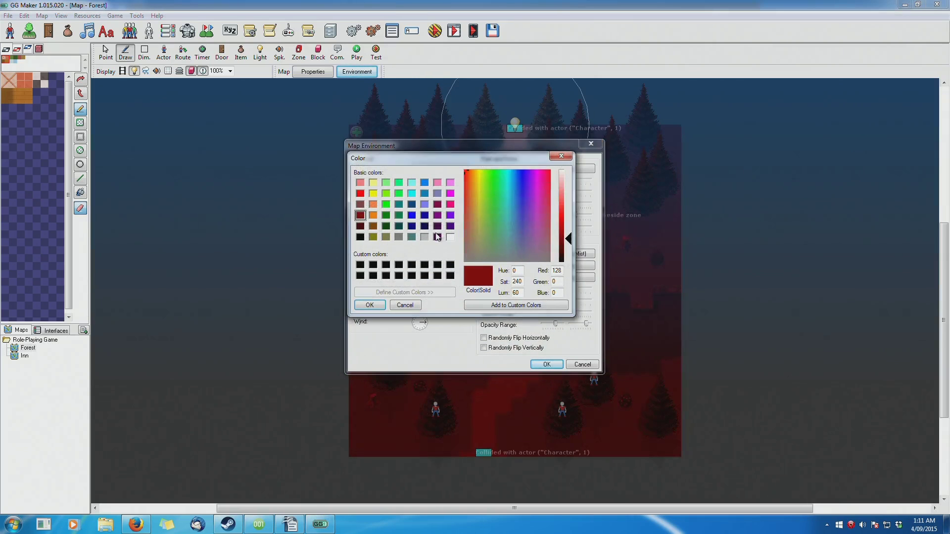
click(360, 237)
drag(569, 245, 573, 253)
click(378, 306)
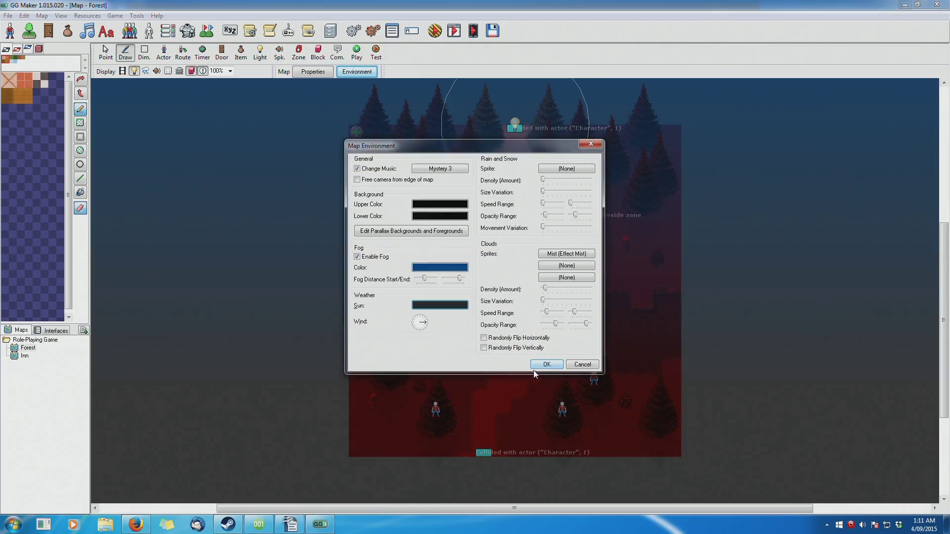
click(573, 169)
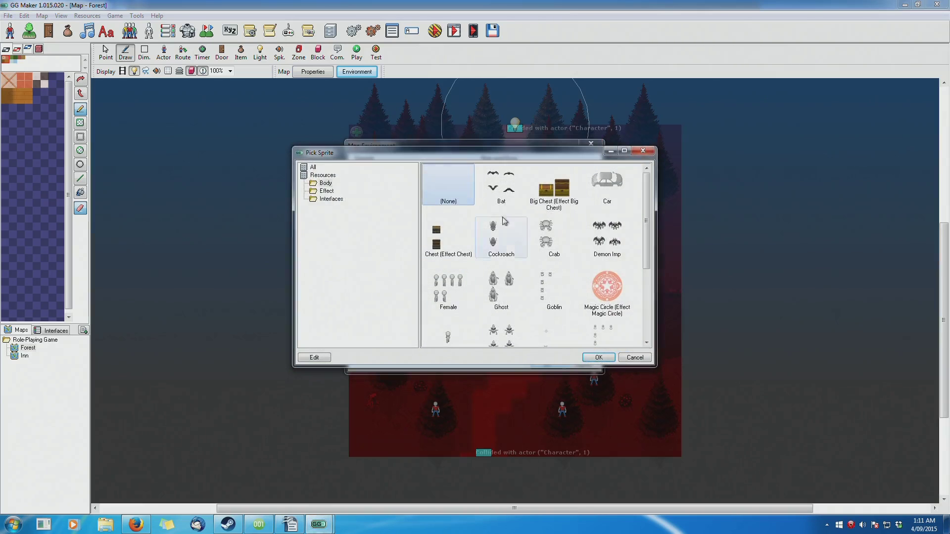
click(635, 357)
click(589, 145)
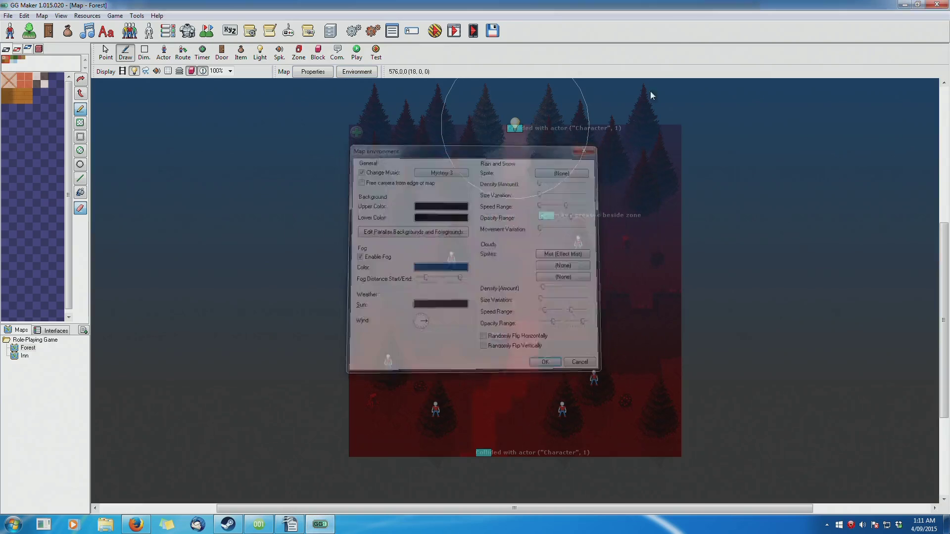
Review the rain and snow sprites without picking one, and set the sun color to dark gray with red, green and blue at 31
click(357, 71)
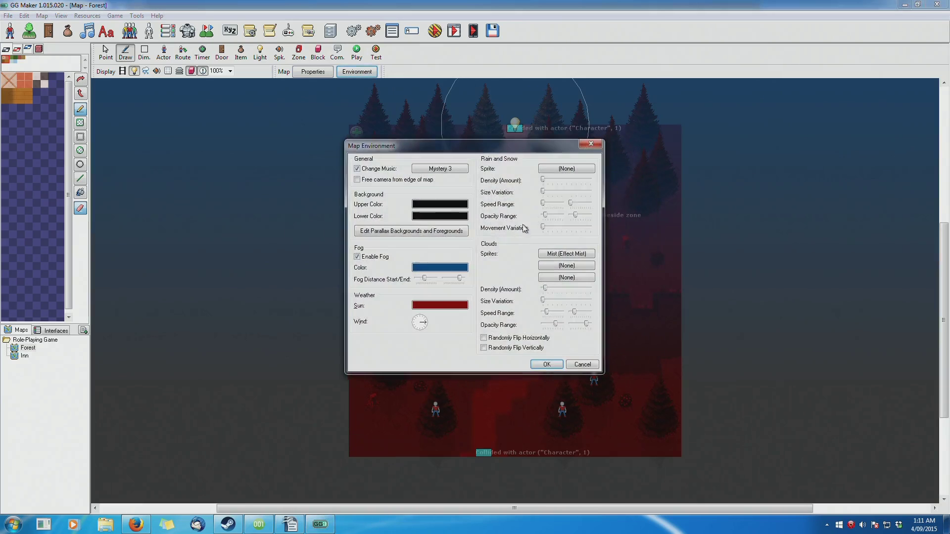
click(568, 170)
click(627, 359)
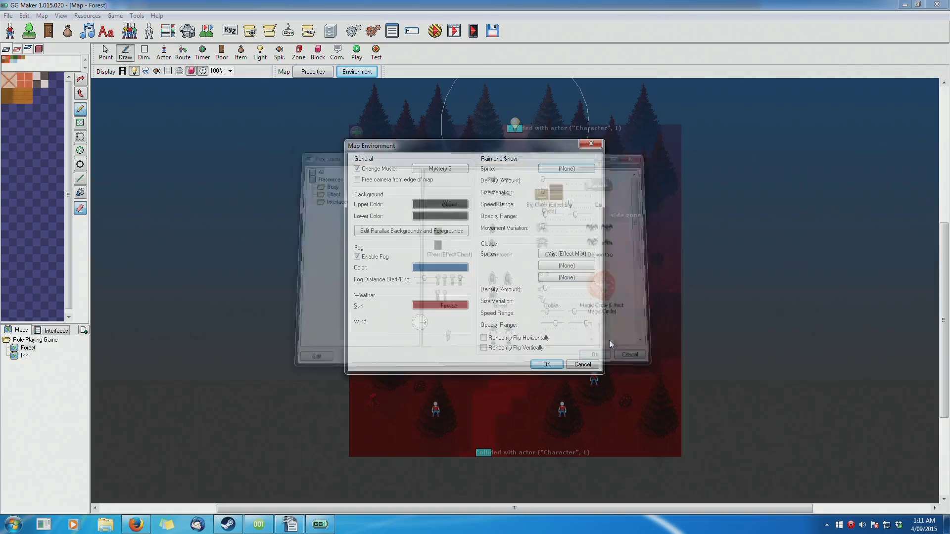
click(425, 308)
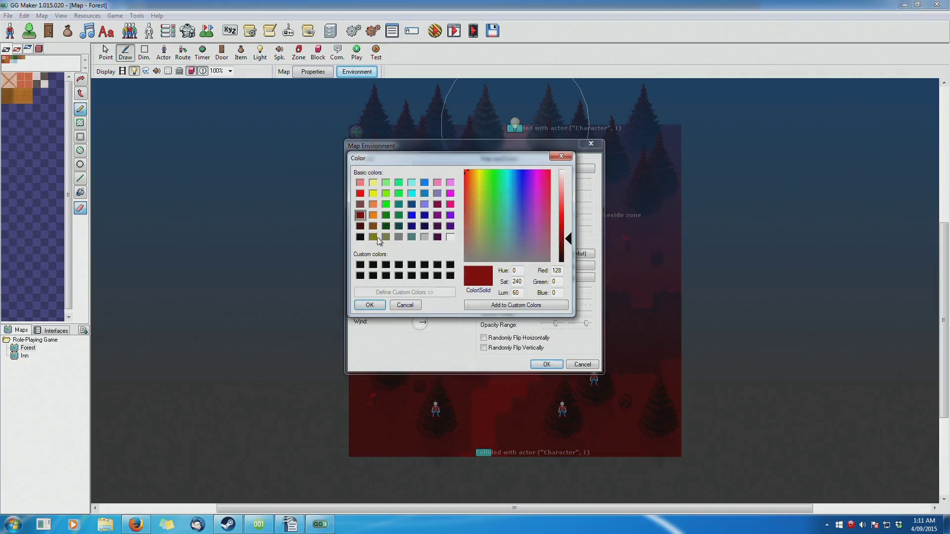
click(360, 237)
drag(576, 272, 569, 254)
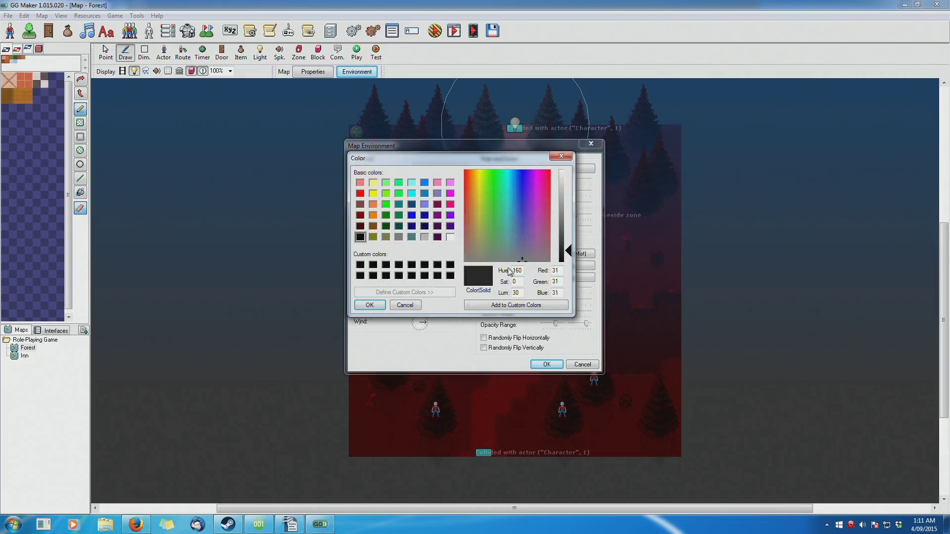
click(369, 305)
click(546, 364)
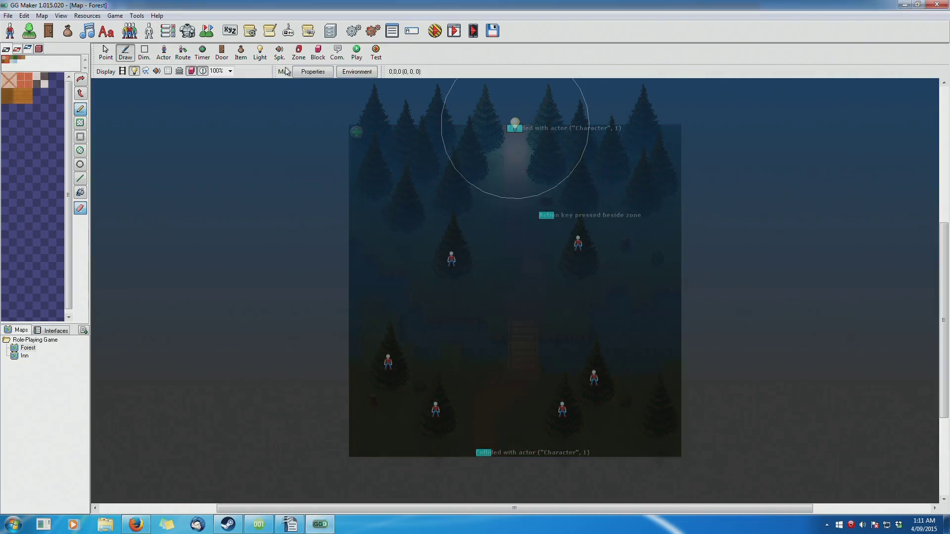
Add a blank parallax layer to the Forest map's backgrounds and foregrounds
click(356, 72)
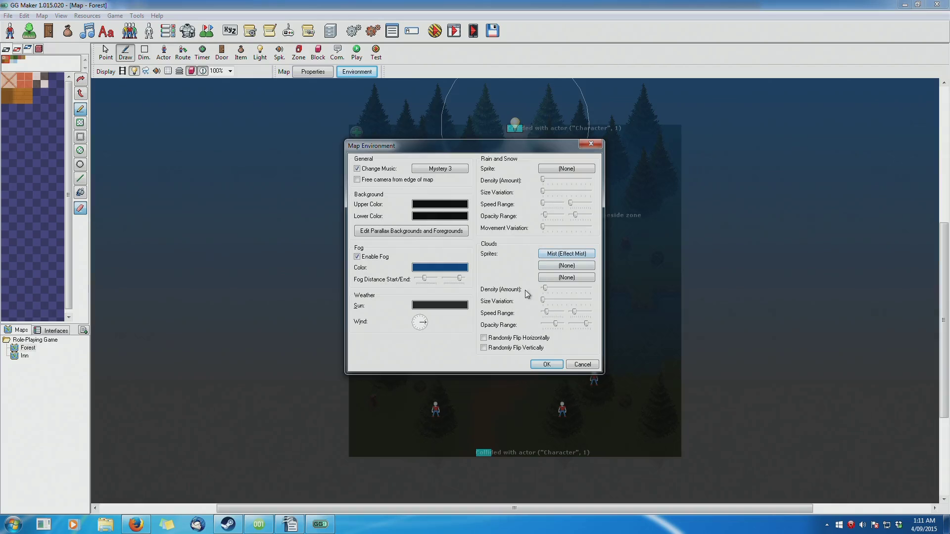
click(422, 231)
click(449, 217)
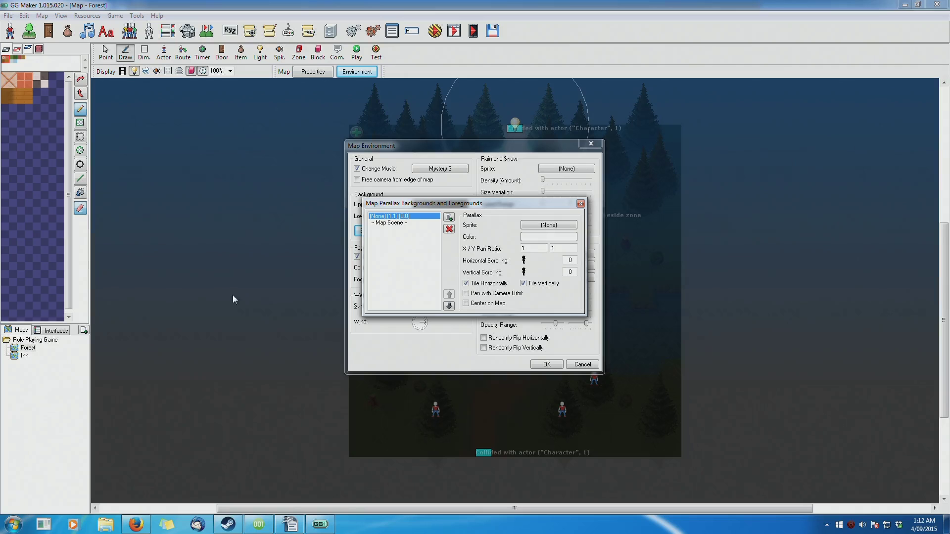
click(580, 203)
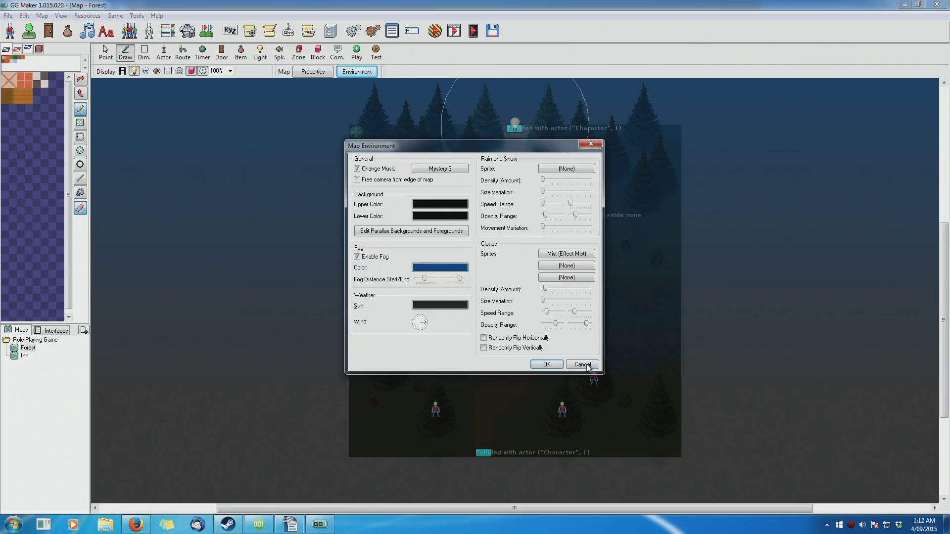
Delete the blank parallax layer and accept the Forest map's environment settings
click(428, 237)
click(422, 218)
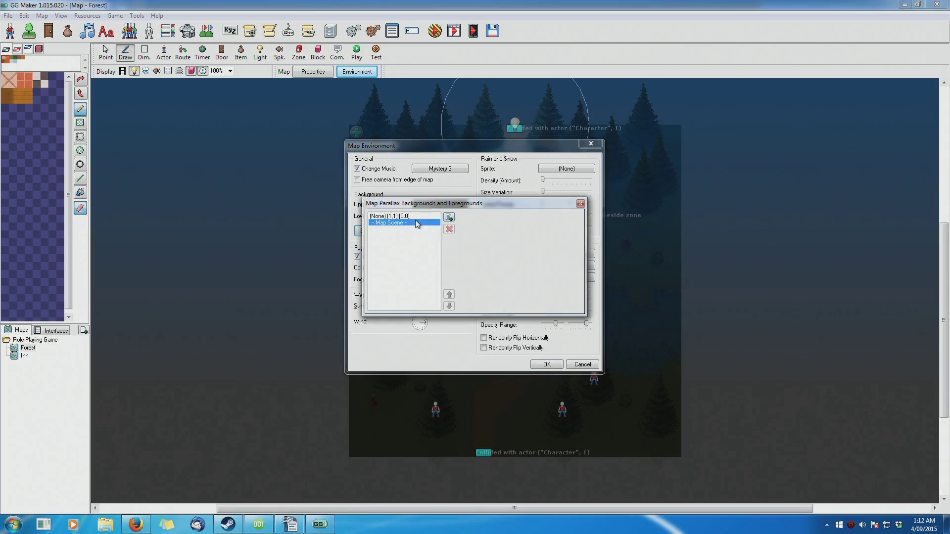
click(449, 229)
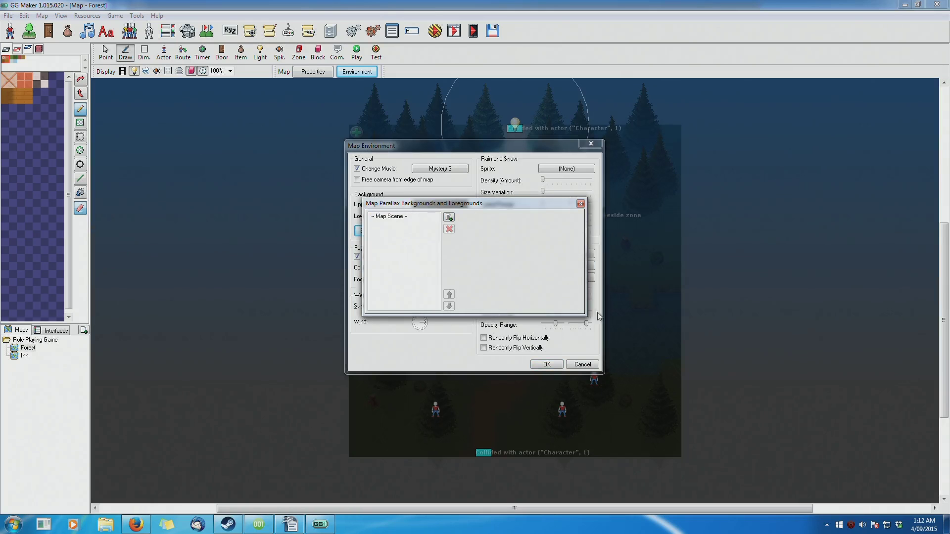
click(580, 204)
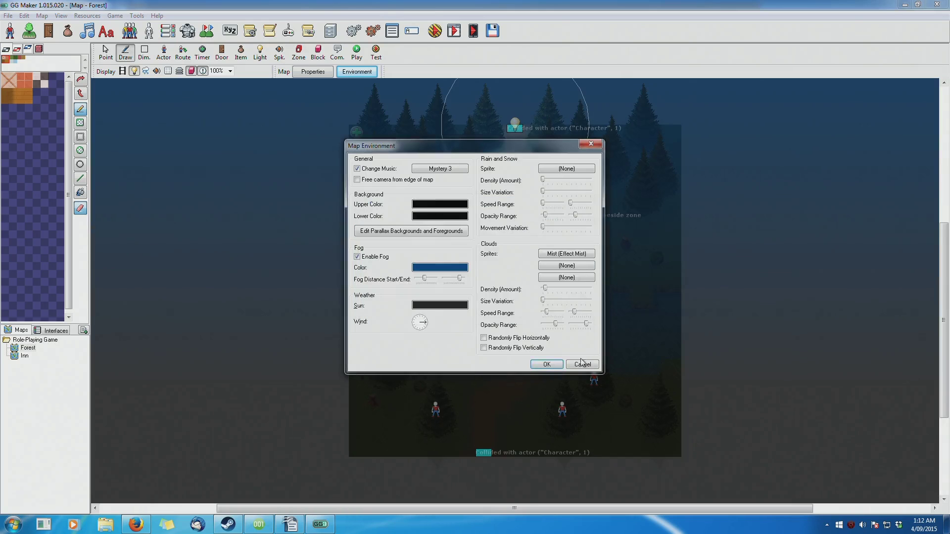
click(551, 365)
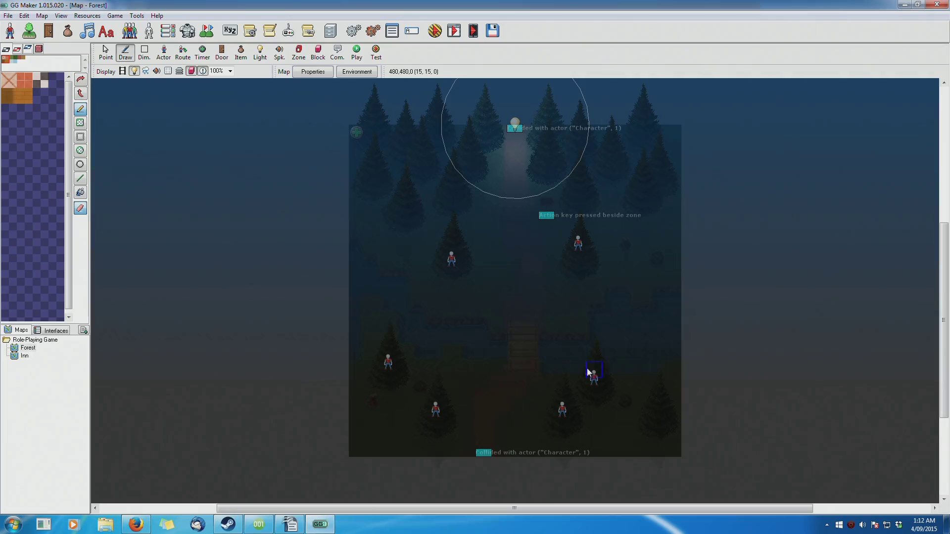
Zoom the Forest map in to 200% and back out to 95%, and look over the layer commands
click(67, 15)
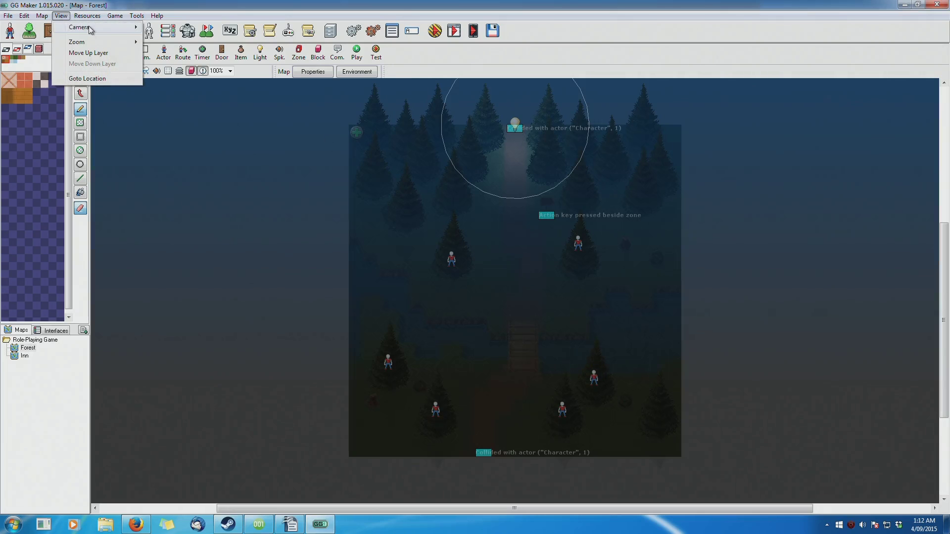
mouse_move(91, 30)
click(163, 42)
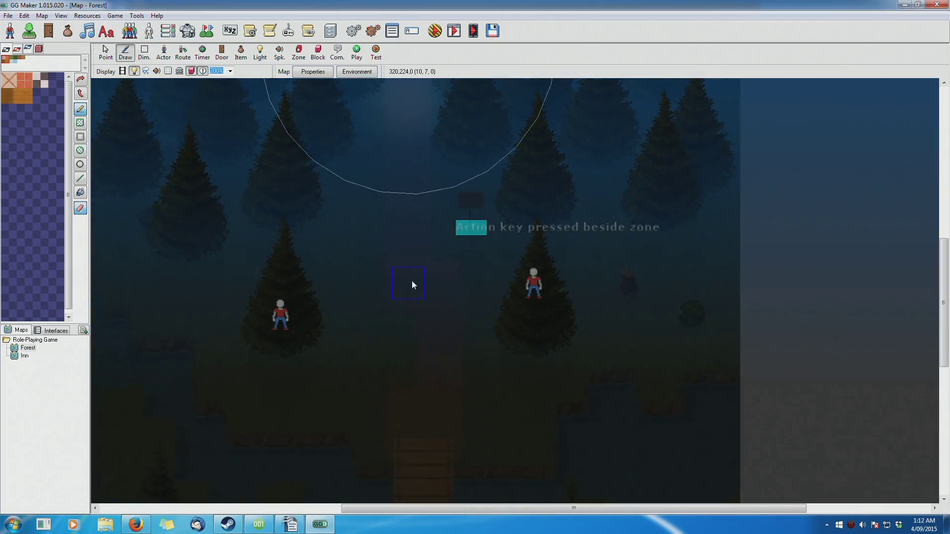
scroll(411, 280, down, 3)
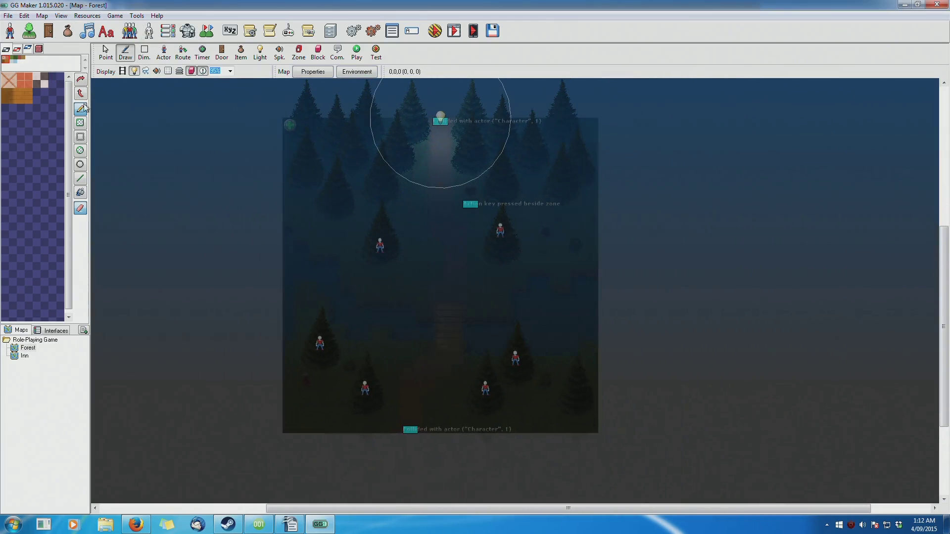
click(61, 16)
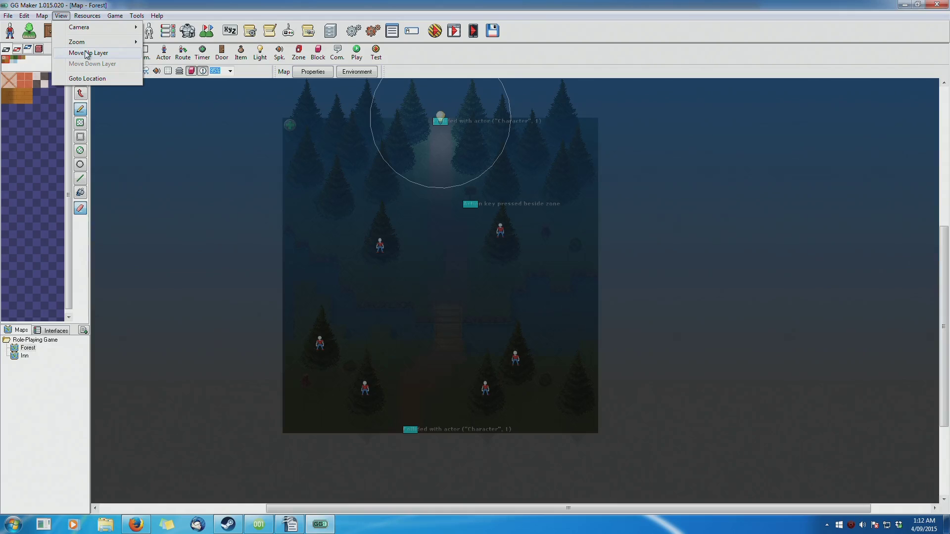
click(409, 229)
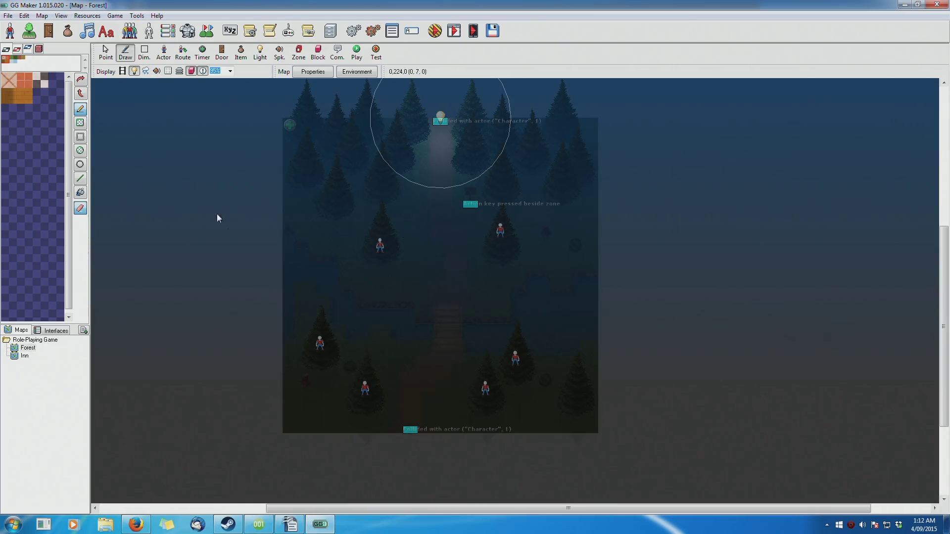
Inspect the depth setting in the Forest map's properties and leave without saving
click(328, 73)
click(457, 223)
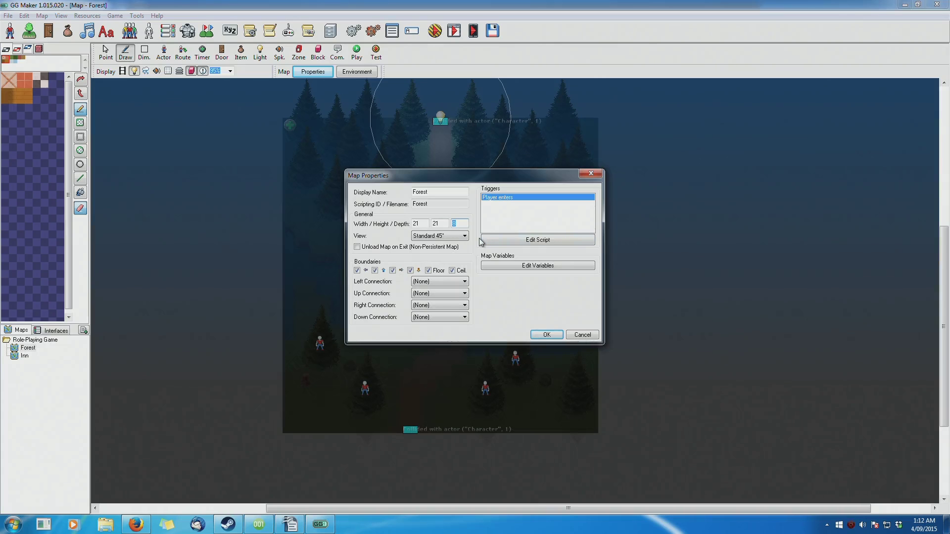
click(595, 336)
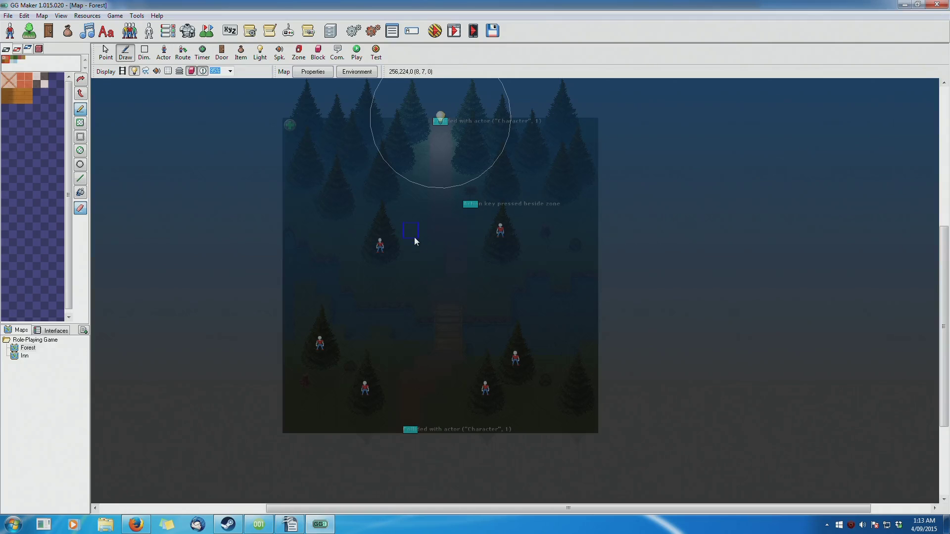
Go to tile location X 14, Y 10, Z 0 on the Forest map
click(61, 15)
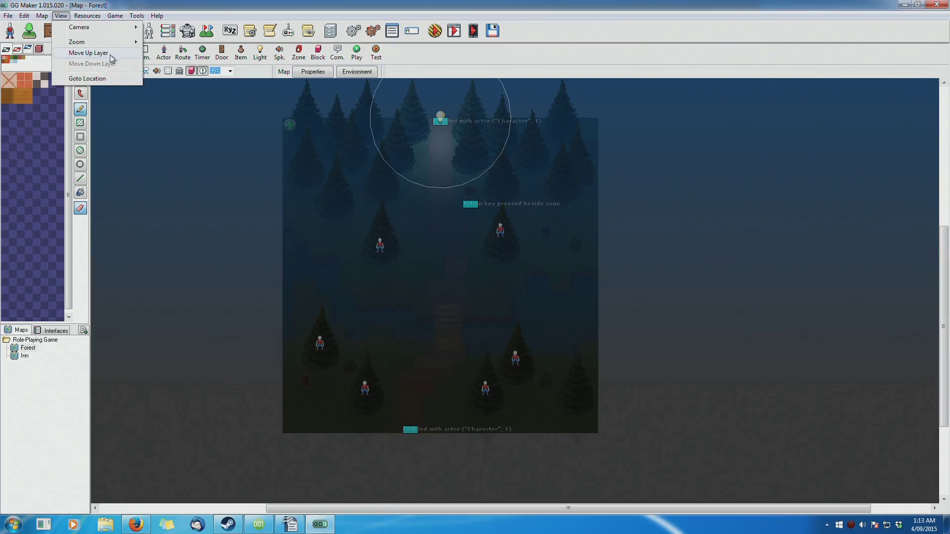
click(94, 78)
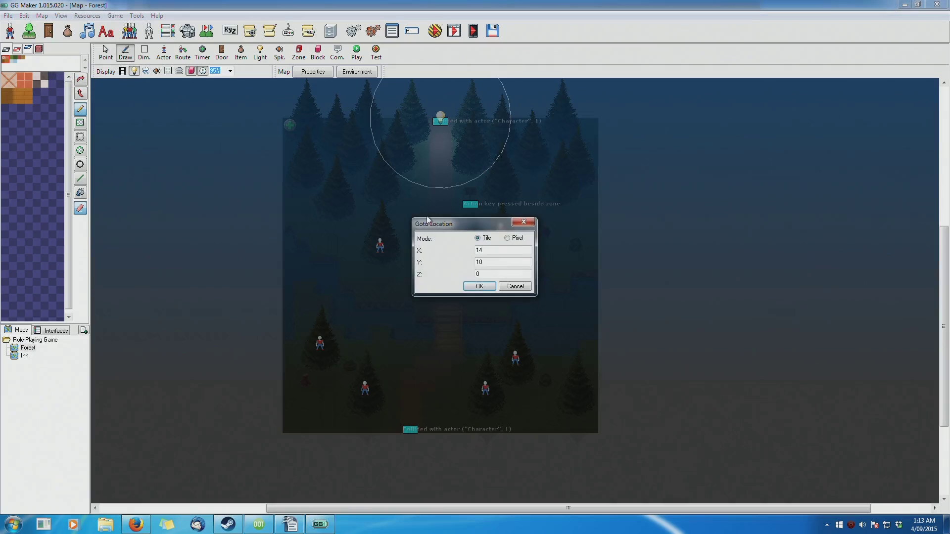
drag(484, 228, 525, 218)
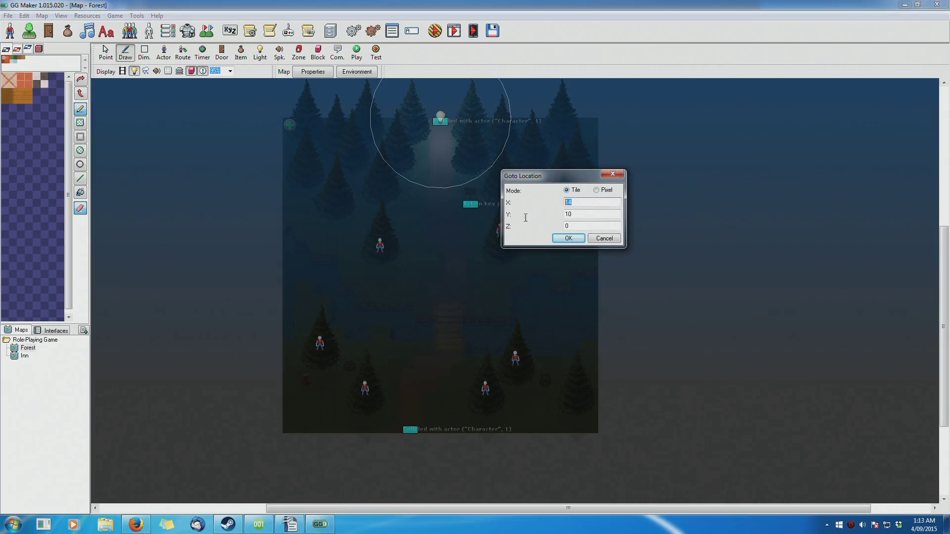
click(567, 237)
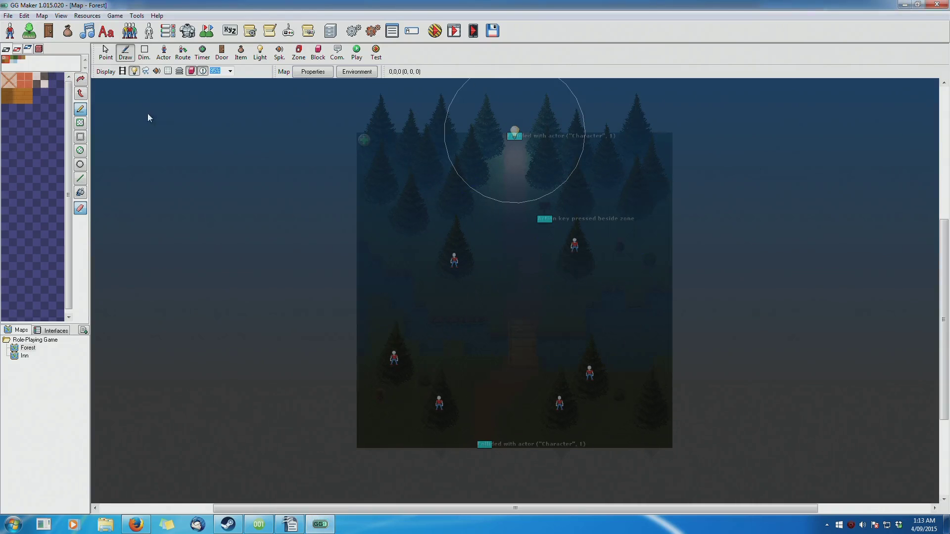
click(85, 16)
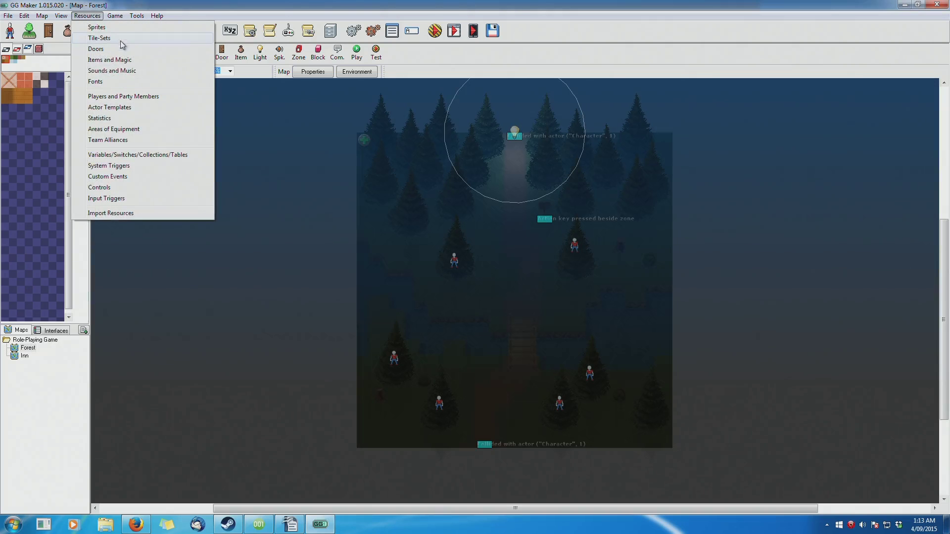
mouse_move(42, 16)
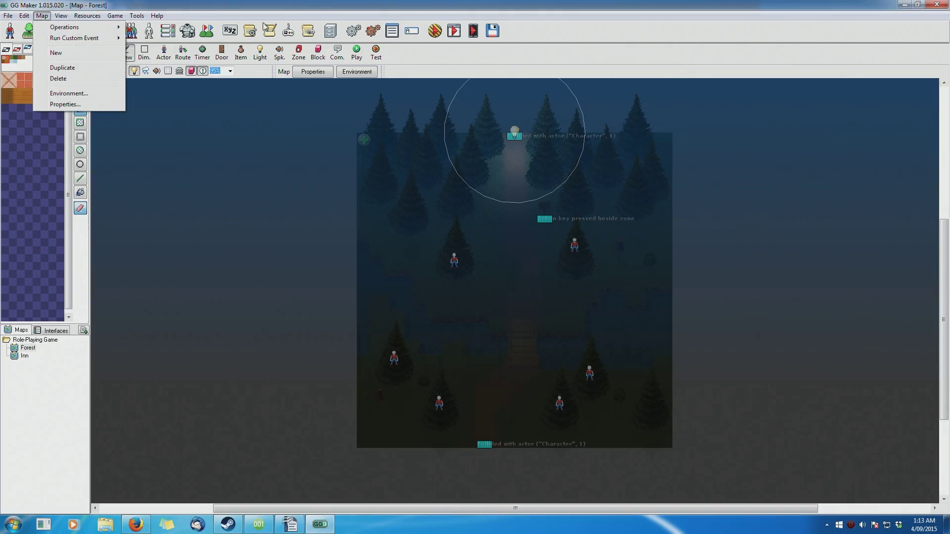
click(197, 9)
click(115, 16)
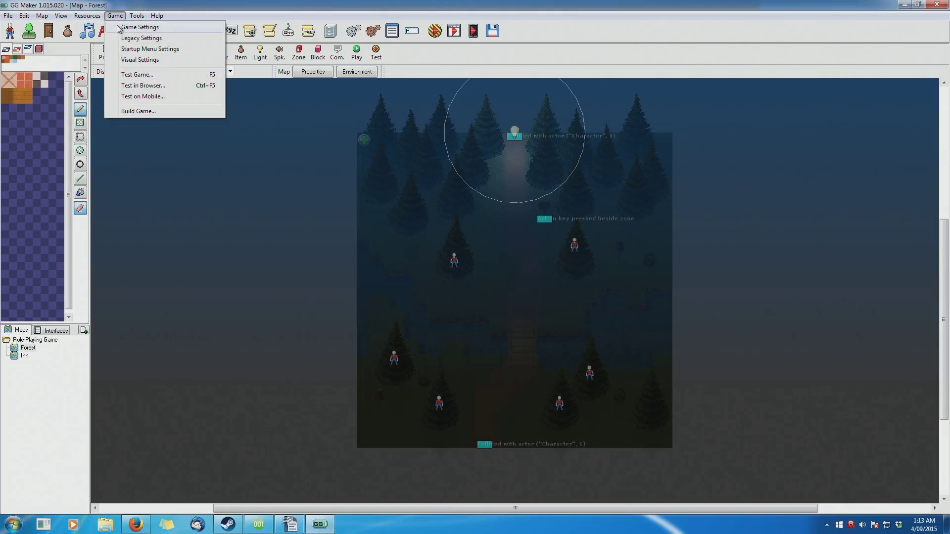
key(Escape)
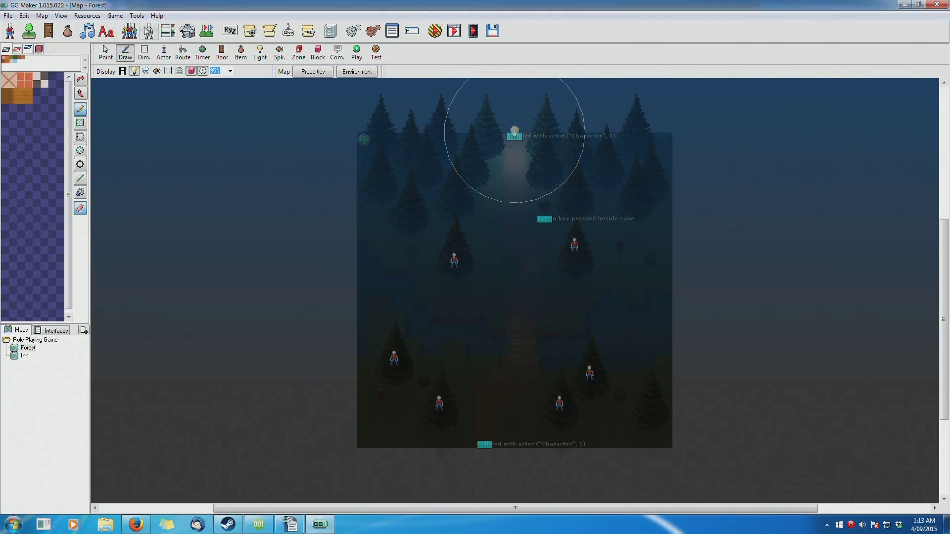
Check the project's resources for newer versions, select the Doors category and leave without updating
click(137, 16)
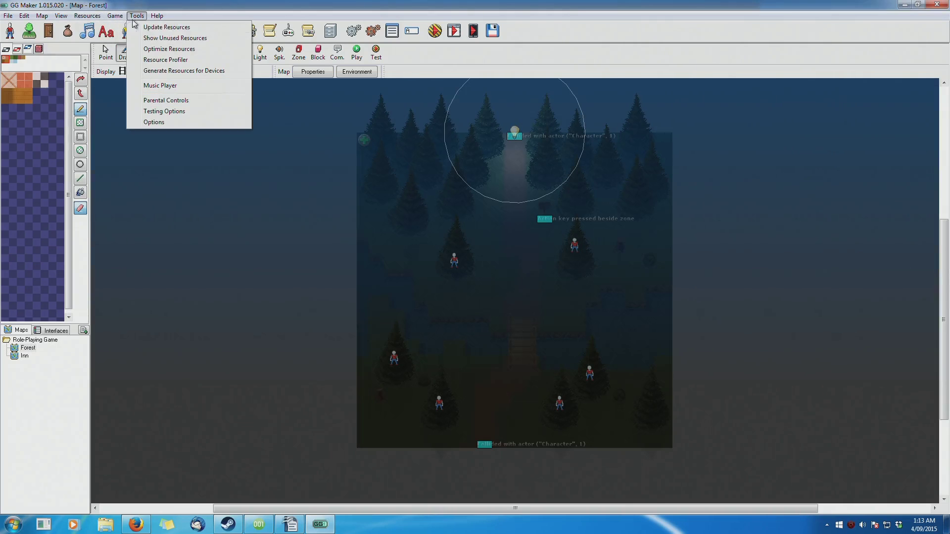
click(207, 28)
click(506, 293)
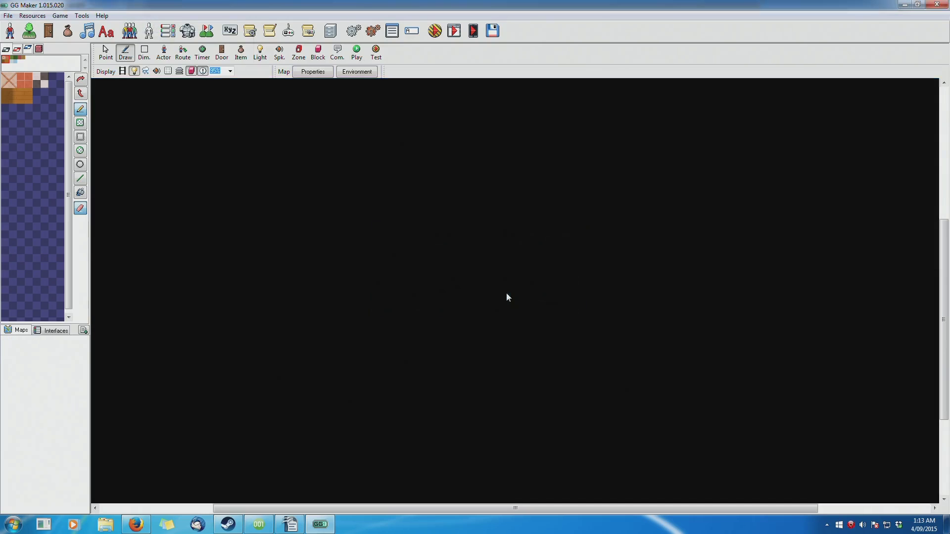
click(373, 197)
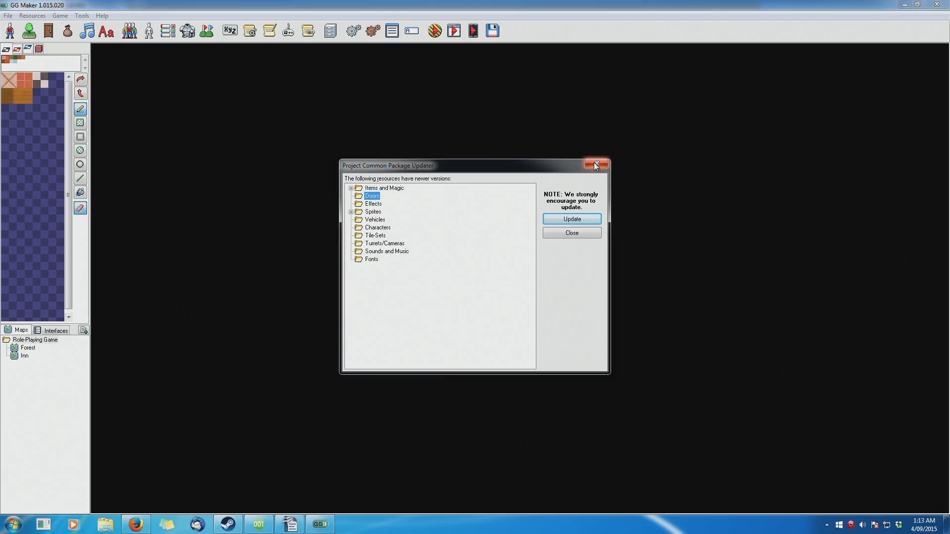
click(596, 164)
Glance over the sprite library and list the project's unused resources
click(10, 31)
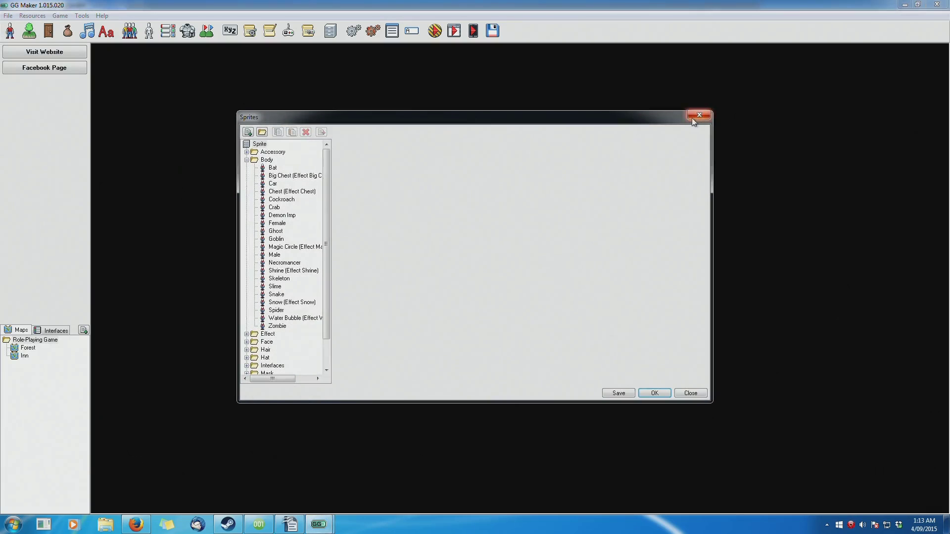
click(698, 115)
click(81, 15)
click(131, 42)
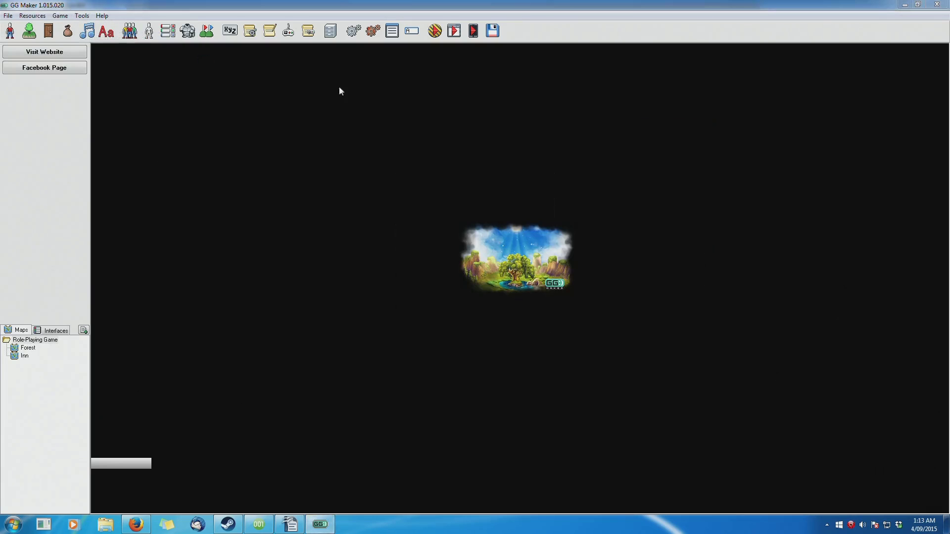
mouse_move(553, 208)
mouse_down()
mouse_move(542, 295)
mouse_move(549, 203)
mouse_up()
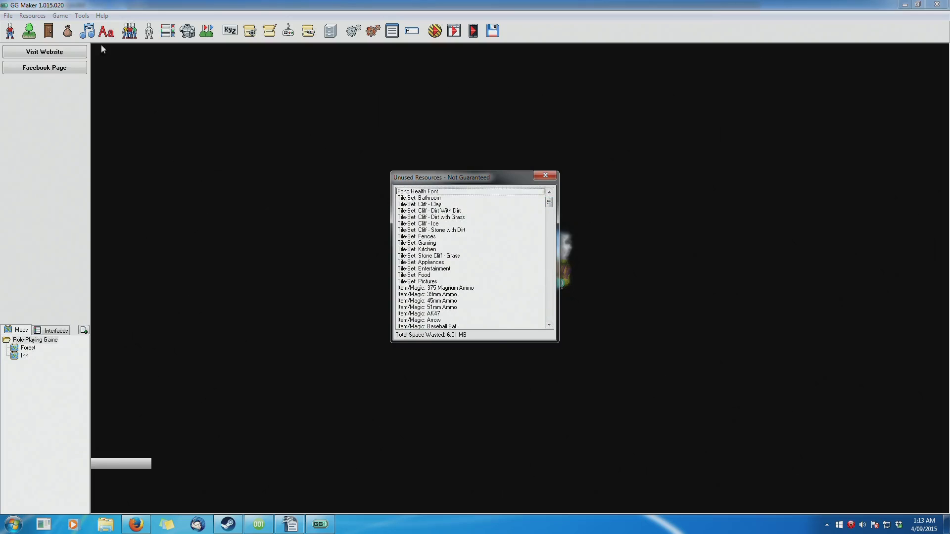
click(545, 175)
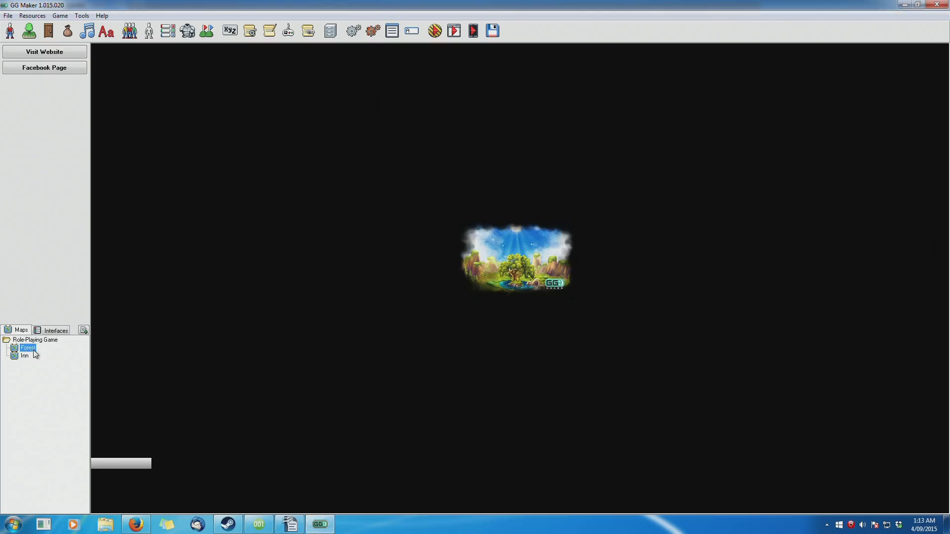
View the project's list of interfaces and return to its list of maps
click(52, 330)
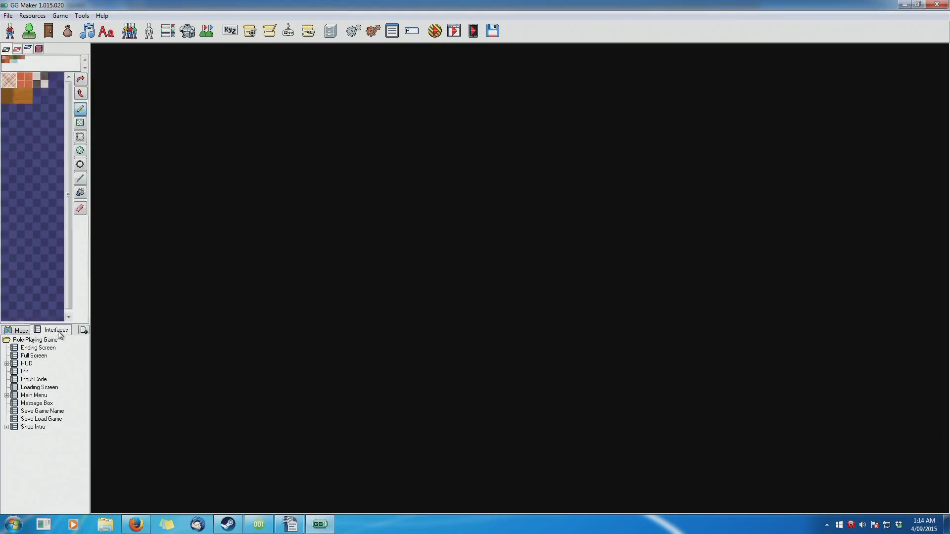
click(19, 330)
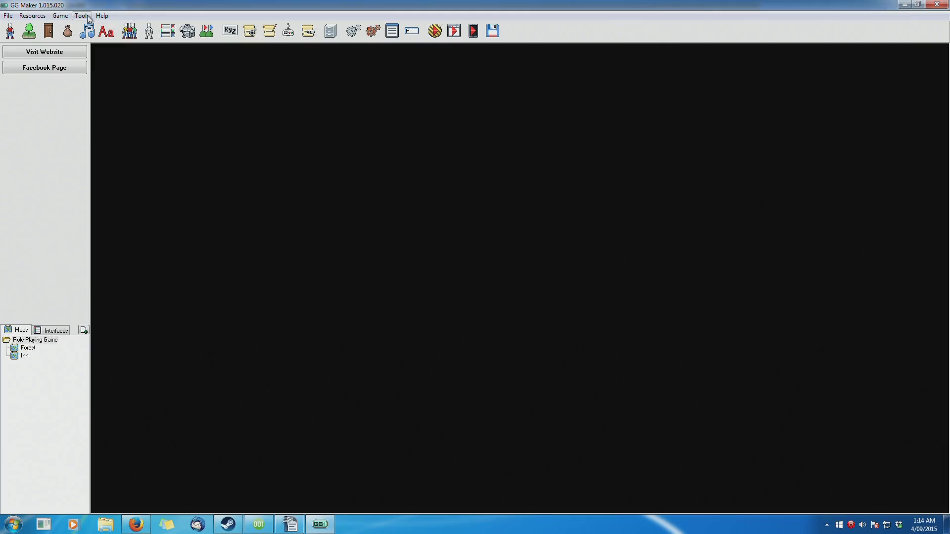
click(30, 340)
Try to optimize the role-playing project's resources, continuing past the warning
click(102, 16)
mouse_move(91, 17)
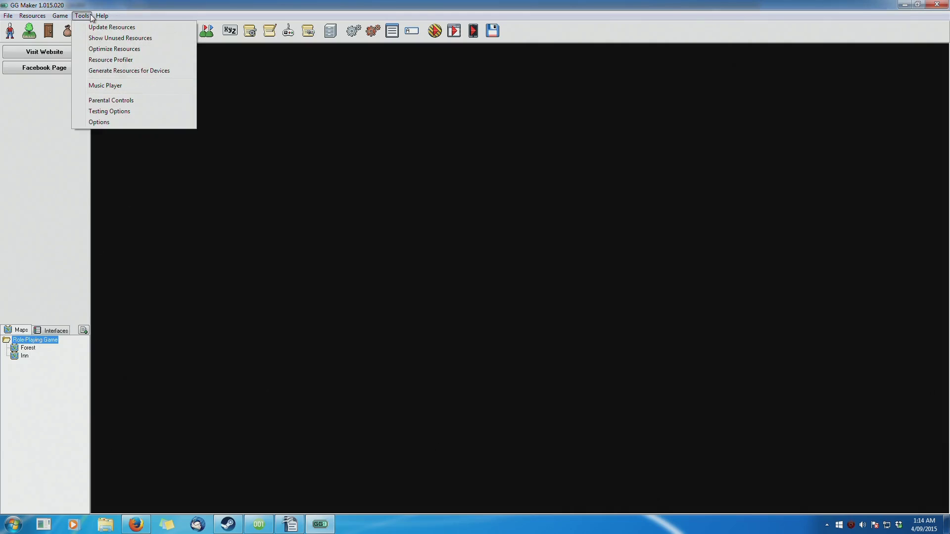
click(107, 50)
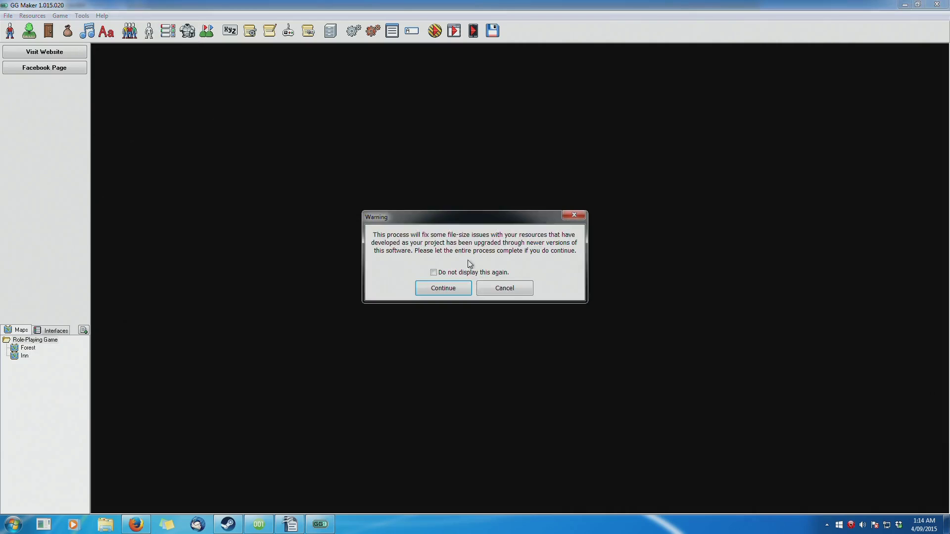
click(463, 289)
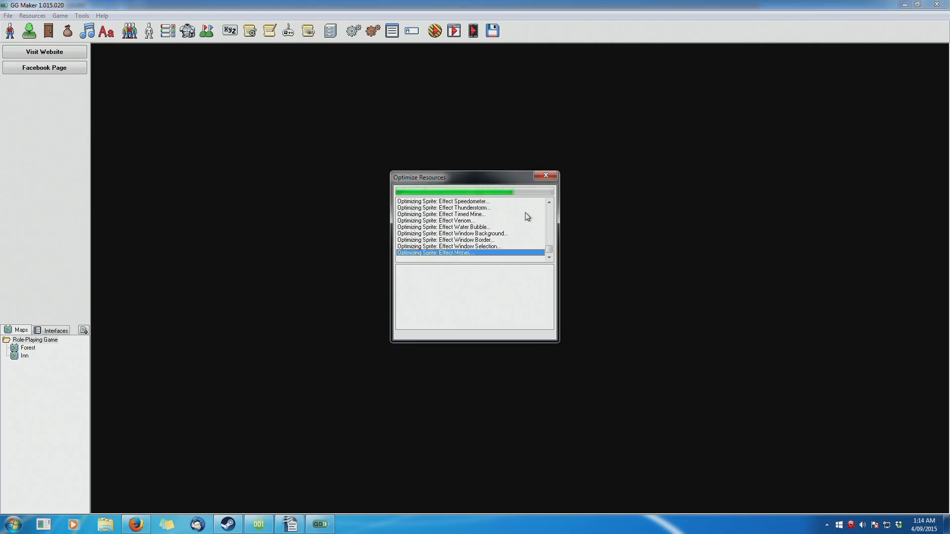
click(510, 297)
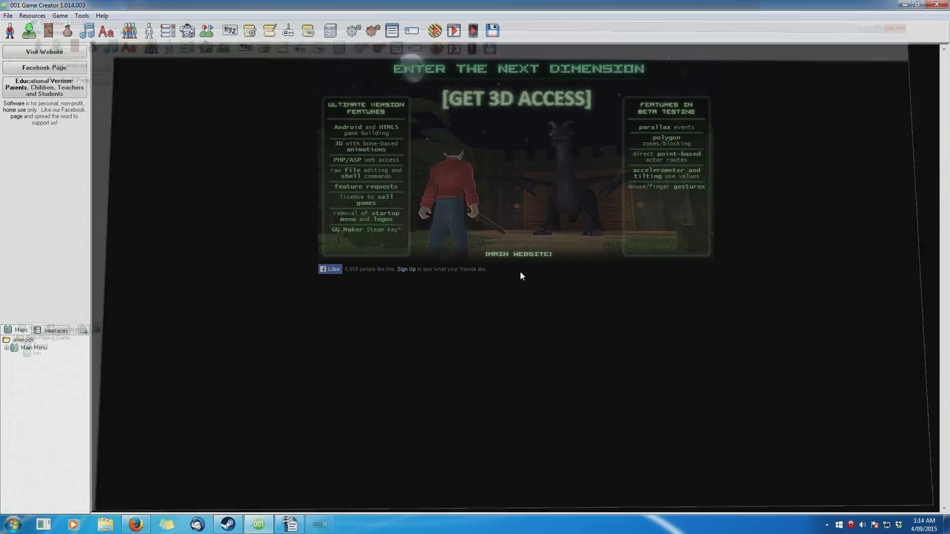
Switch to Steam, relaunch GG Maker from the library and decline to submit the project for diagnosis
click(228, 523)
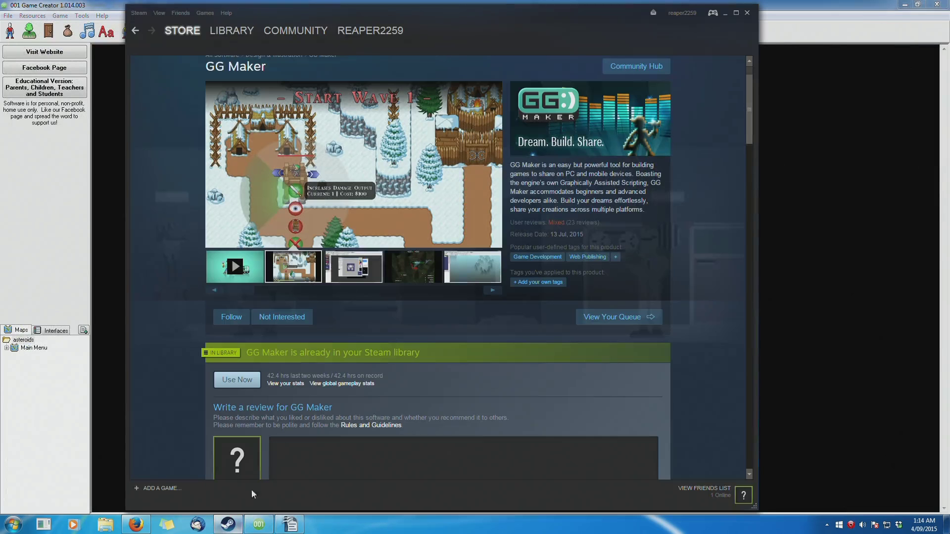
mouse_move(229, 34)
click(233, 89)
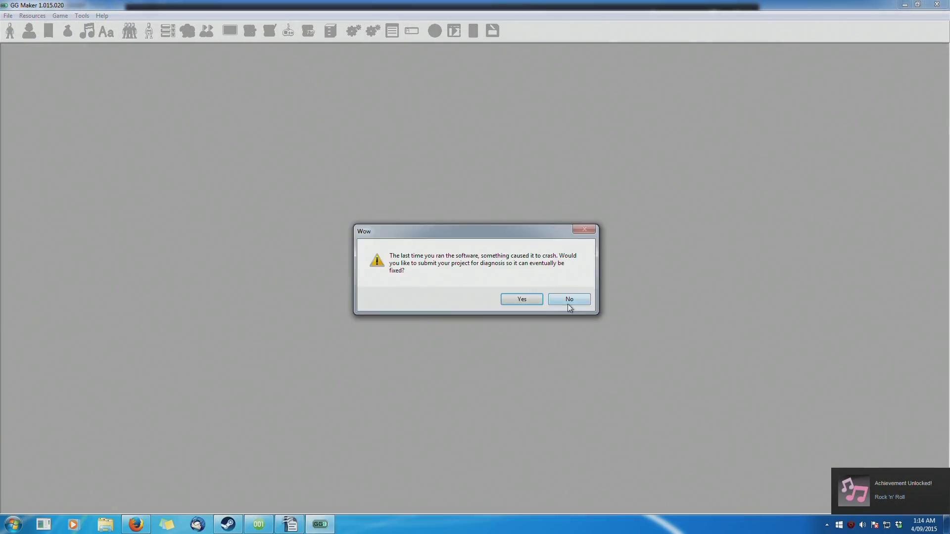
click(569, 299)
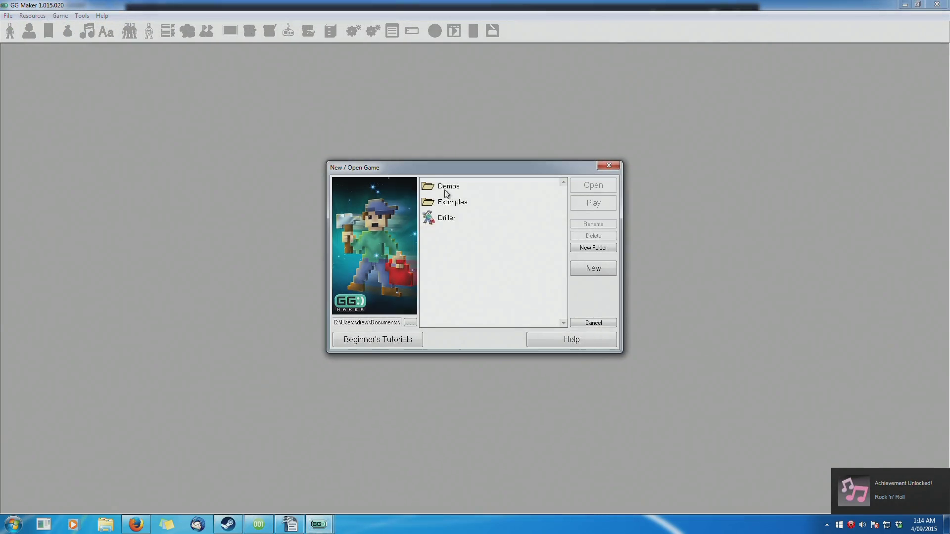
Open the Role-Playing Game project from the Demos folder, dismiss the tip and load its Forest map
double_click(446, 190)
click(451, 218)
click(593, 185)
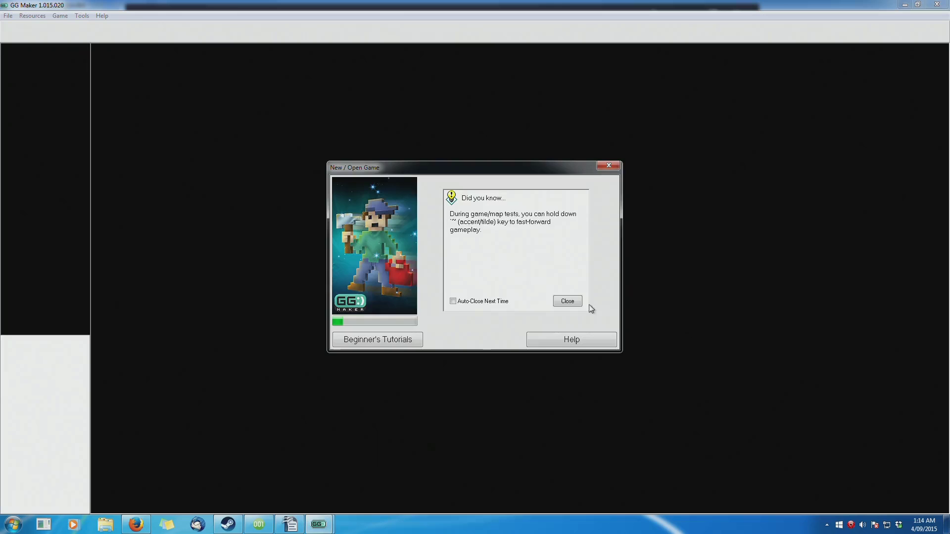
click(589, 172)
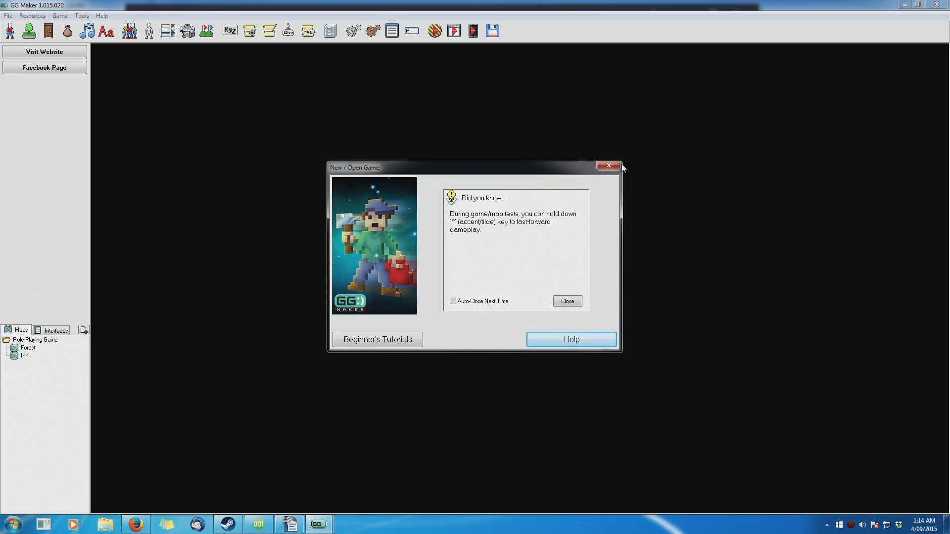
click(608, 165)
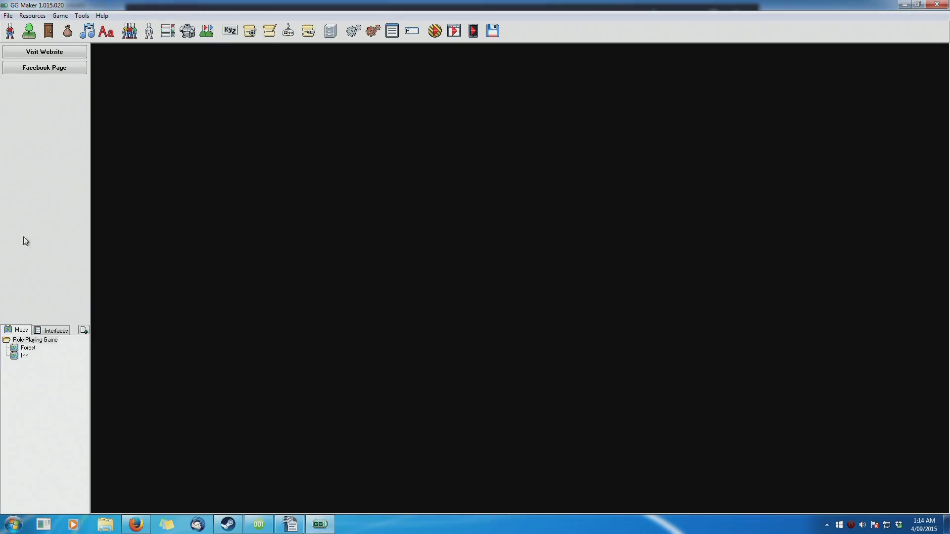
double_click(36, 354)
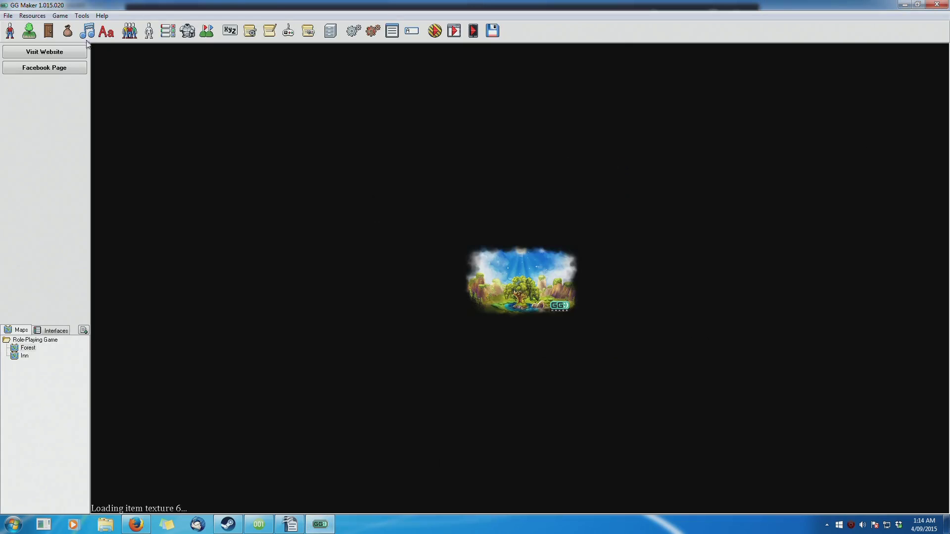
Run the Resource Profiler and review the memory, save and file sizes of all project resources
click(83, 16)
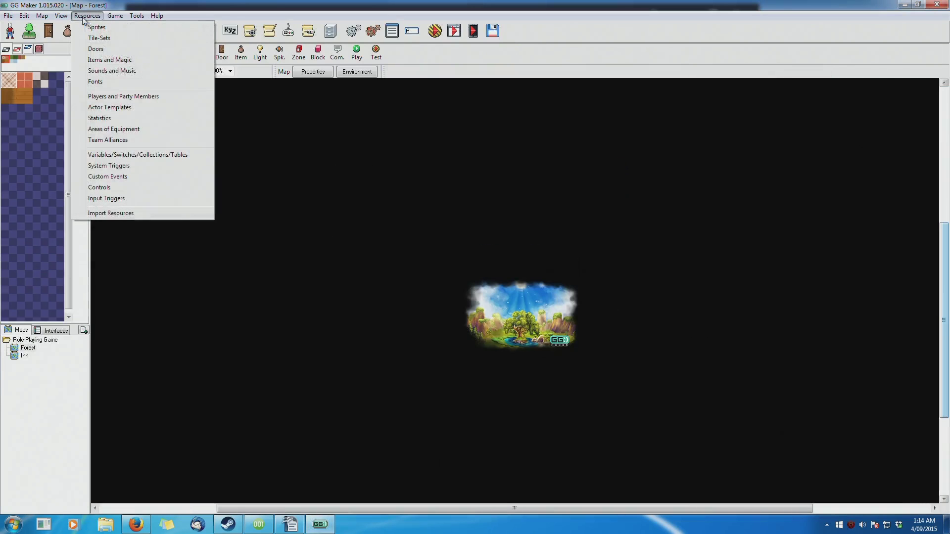
mouse_move(115, 16)
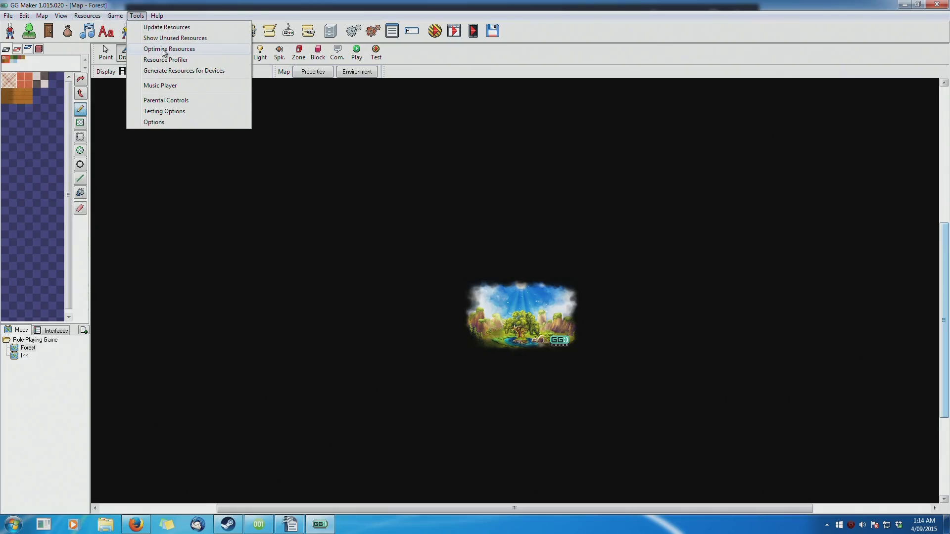
click(189, 59)
drag(627, 189, 629, 347)
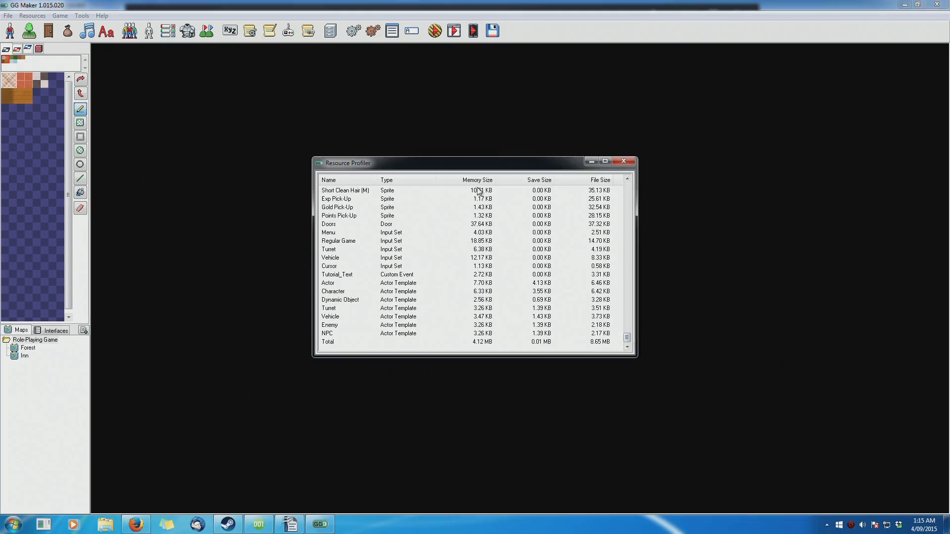
drag(627, 337, 627, 187)
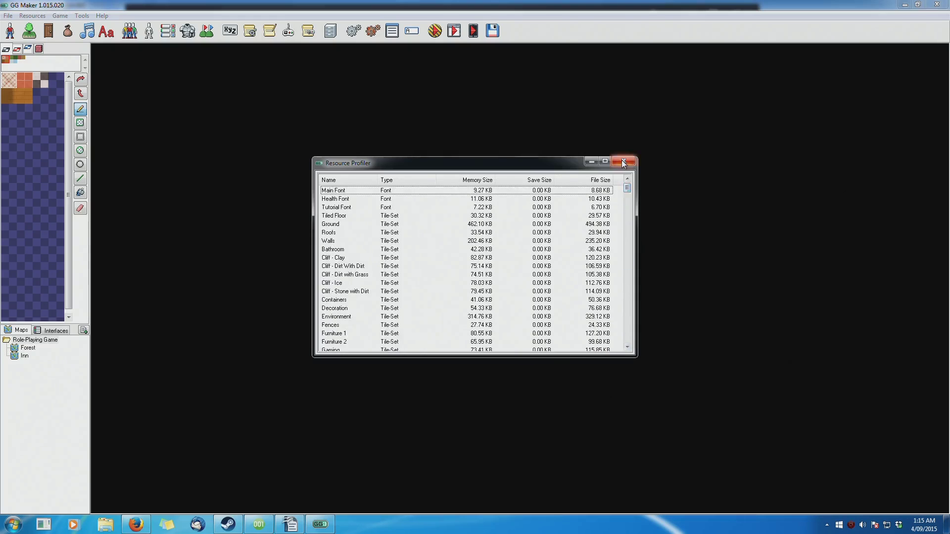
click(623, 161)
Preview the Battle 2 track in the Music Player and stop playback
click(81, 15)
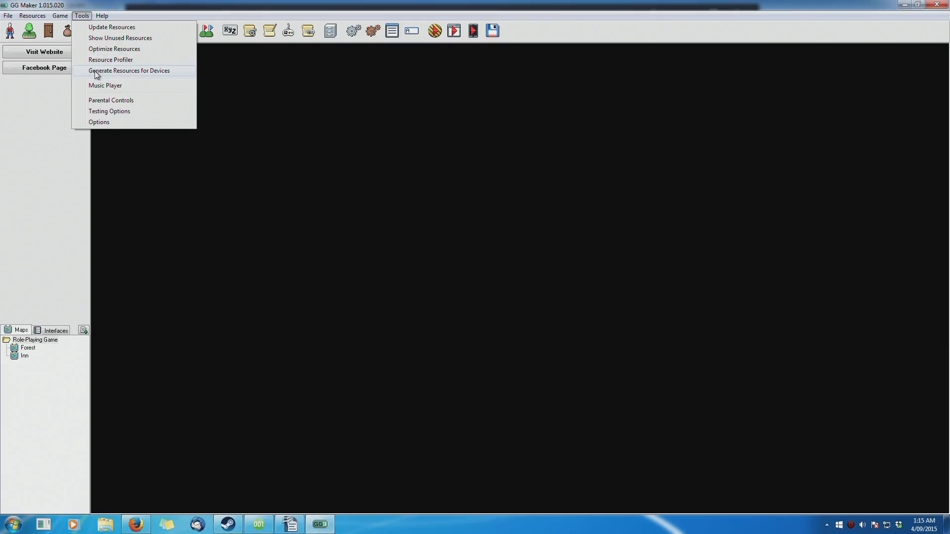
click(121, 87)
click(451, 196)
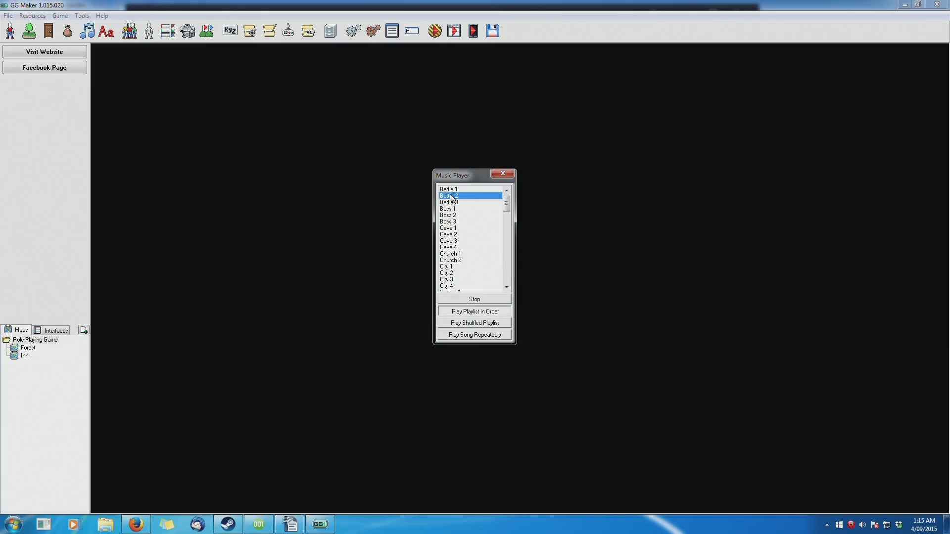
click(484, 299)
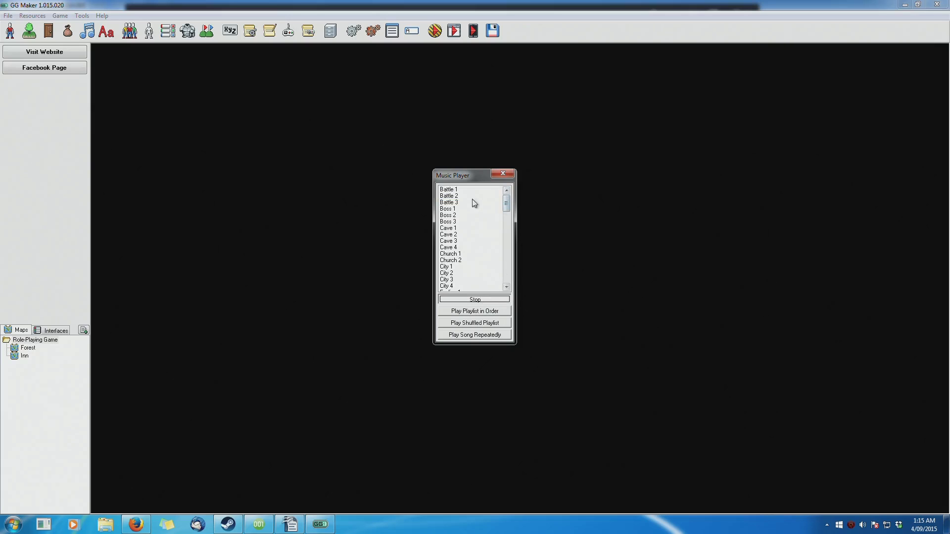
Close the Music Player, open the Parental Controls password setup and dismiss it without setting a password
mouse_move(506, 202)
mouse_down()
mouse_move(513, 307)
mouse_move(512, 203)
mouse_up()
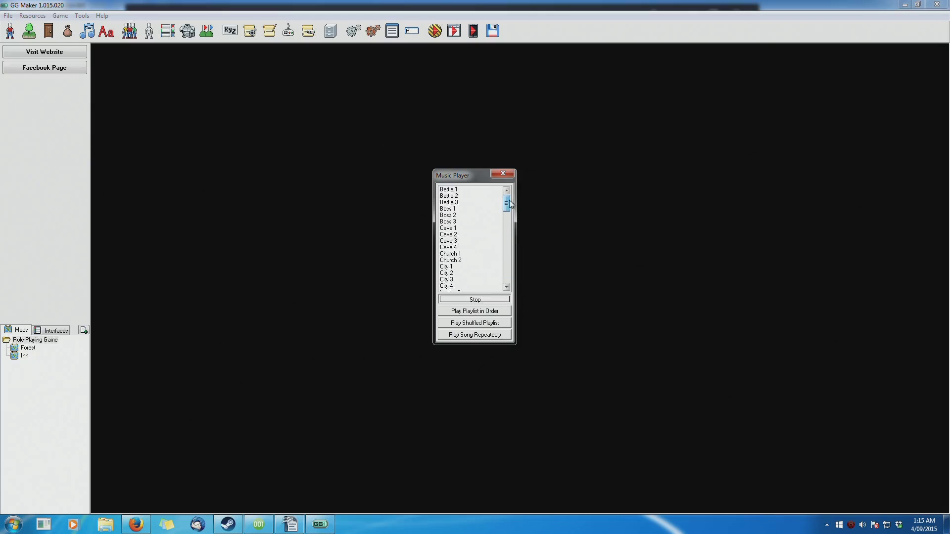
click(503, 174)
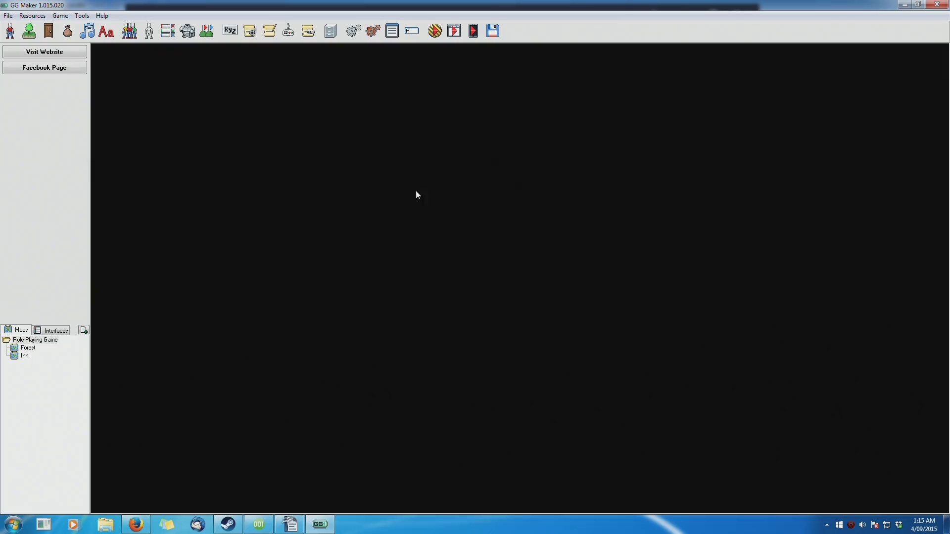
click(82, 15)
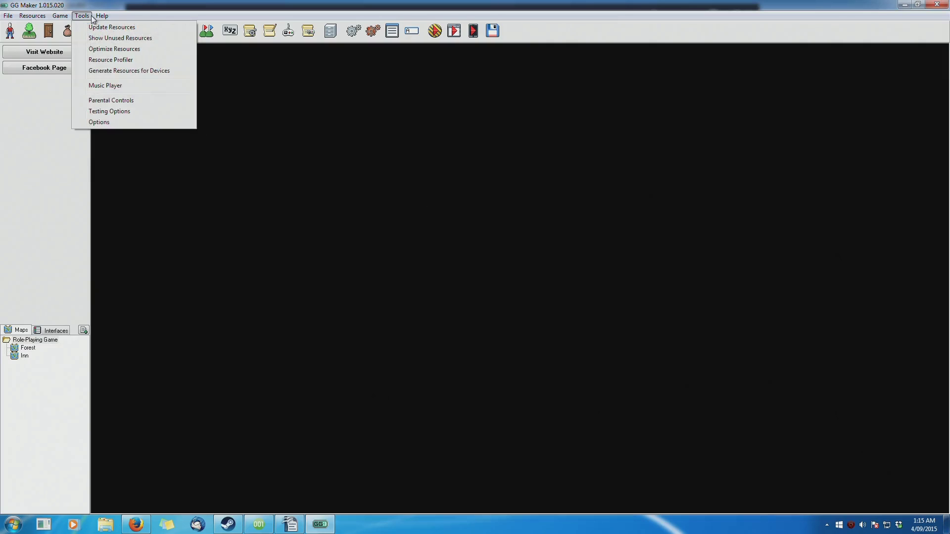
click(126, 100)
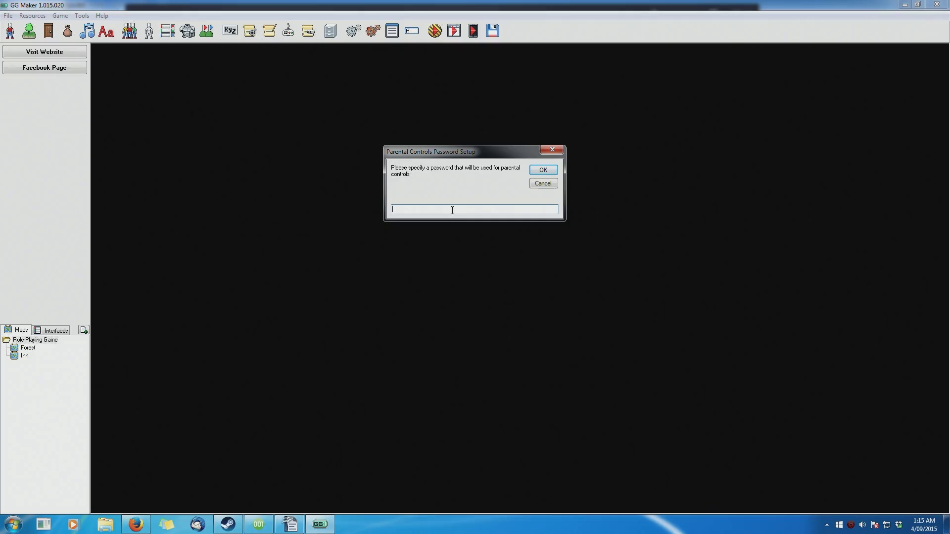
click(552, 150)
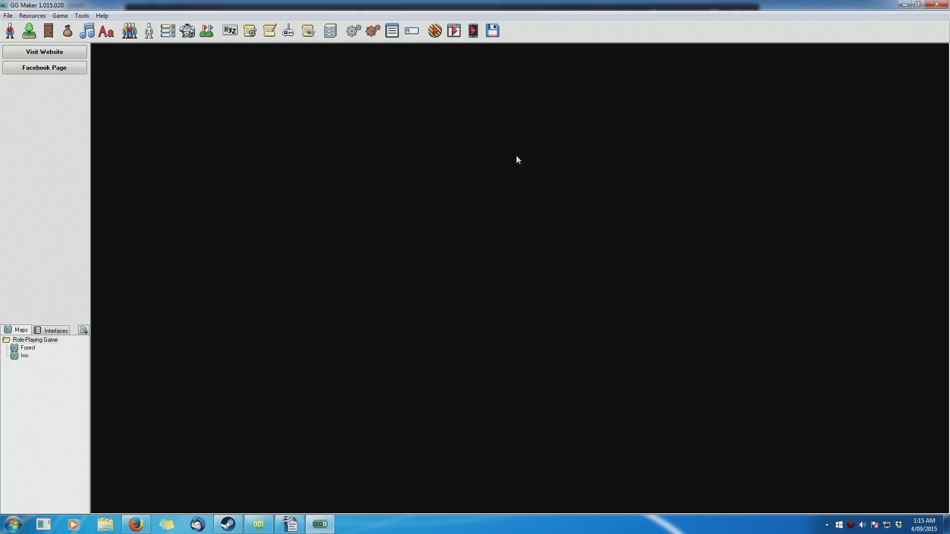
Review the general settings and the emulation device list in the Testing Options, and cancel without saving changes
click(81, 16)
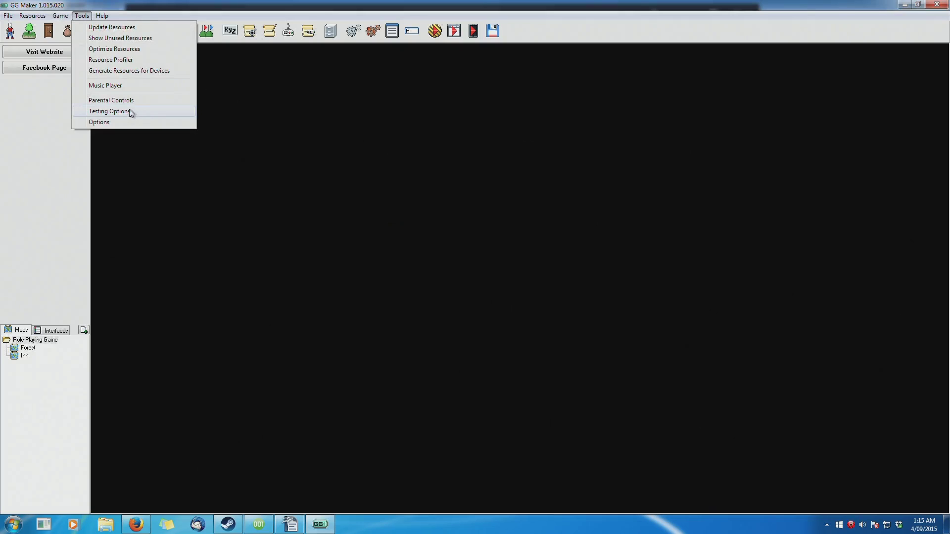
click(129, 111)
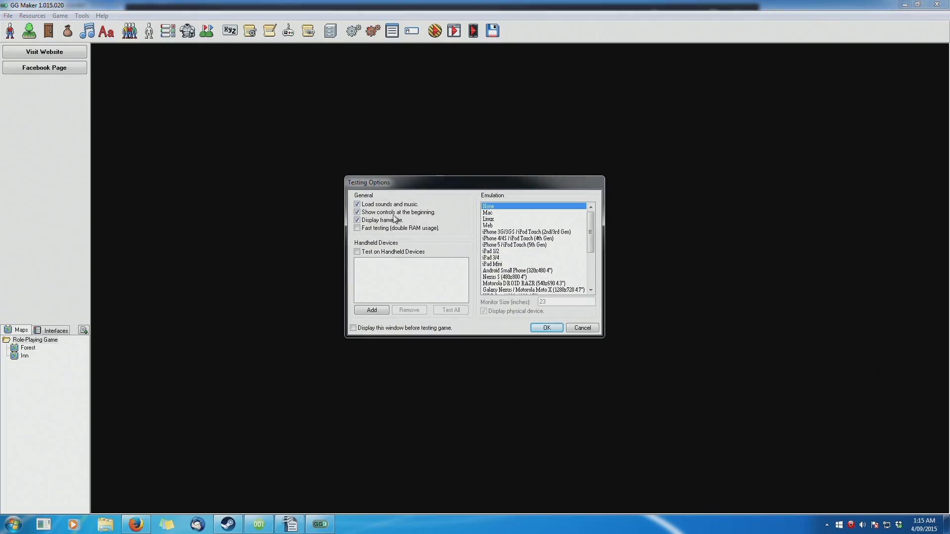
click(519, 236)
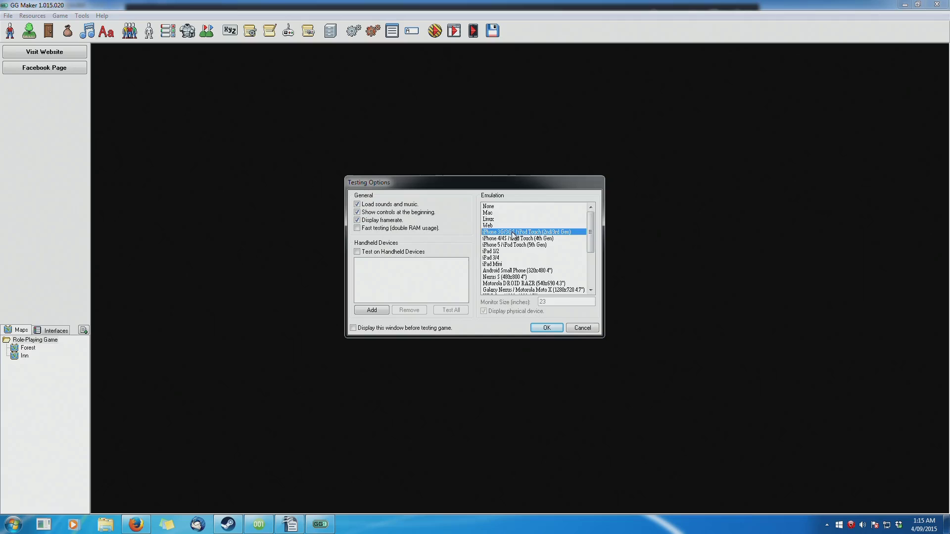
scroll(574, 278, down, 4)
click(549, 258)
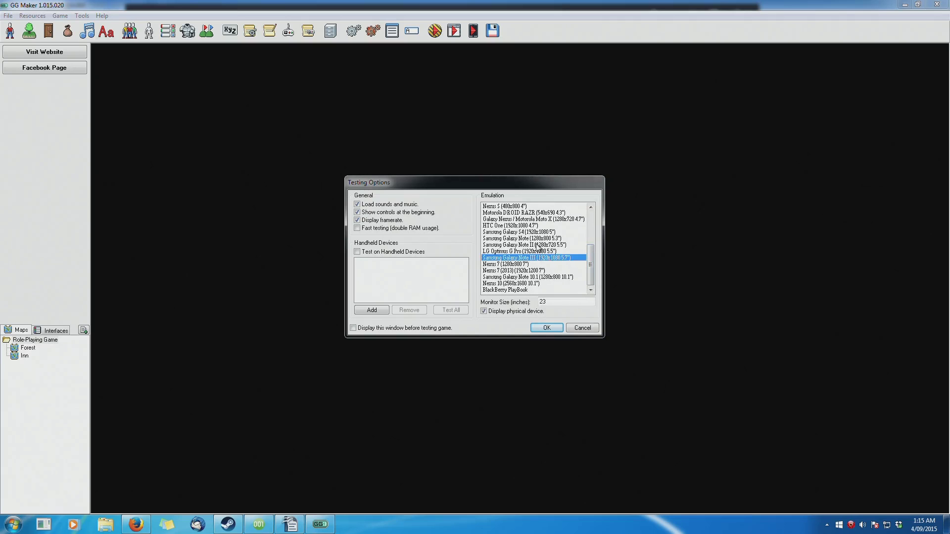
click(540, 245)
scroll(594, 254, up, 1)
click(526, 252)
scroll(591, 254, up, 3)
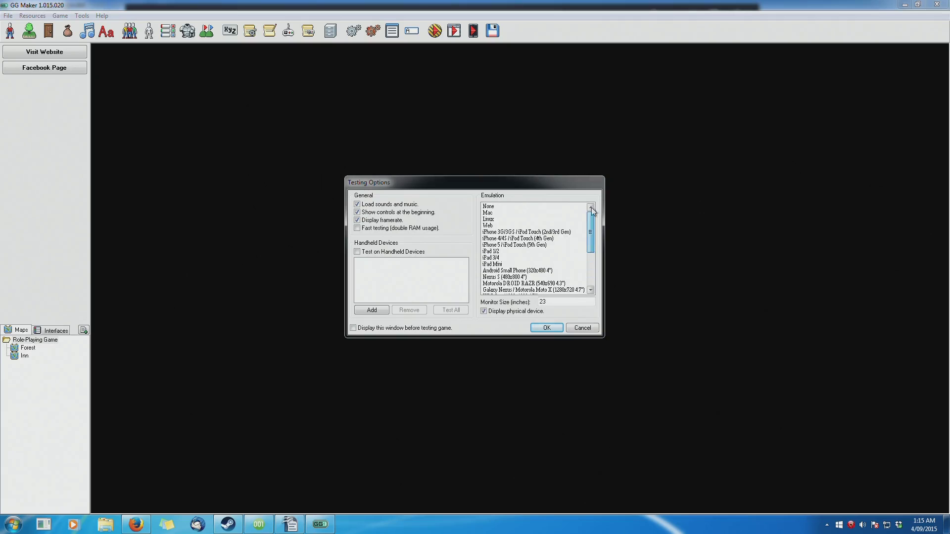
click(357, 220)
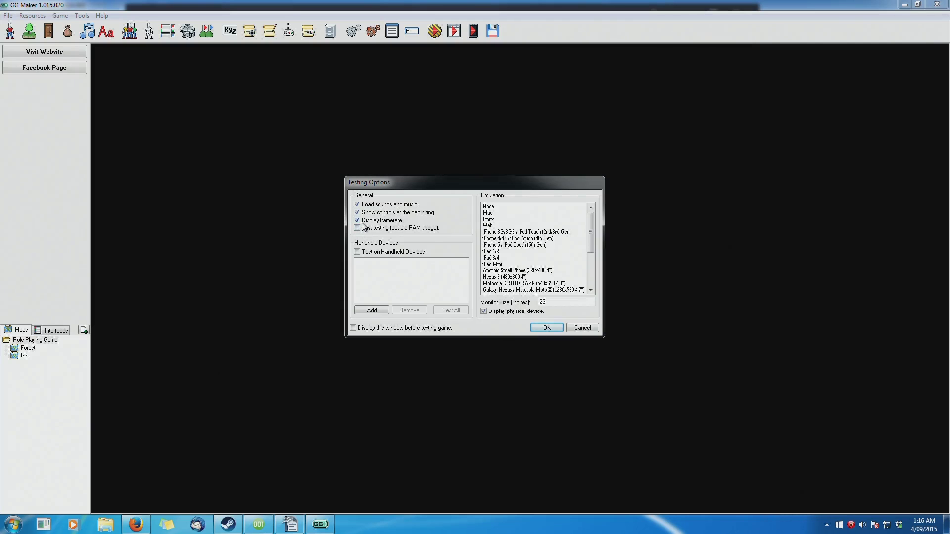
click(583, 330)
Review the editor's Options, including the quick-access events list and the graphic editor setting, and cancel
click(82, 15)
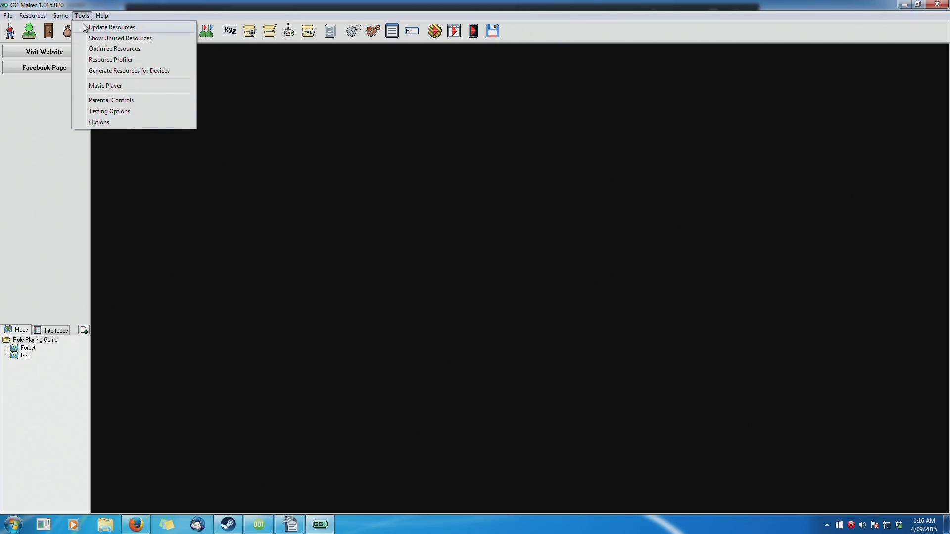
click(118, 122)
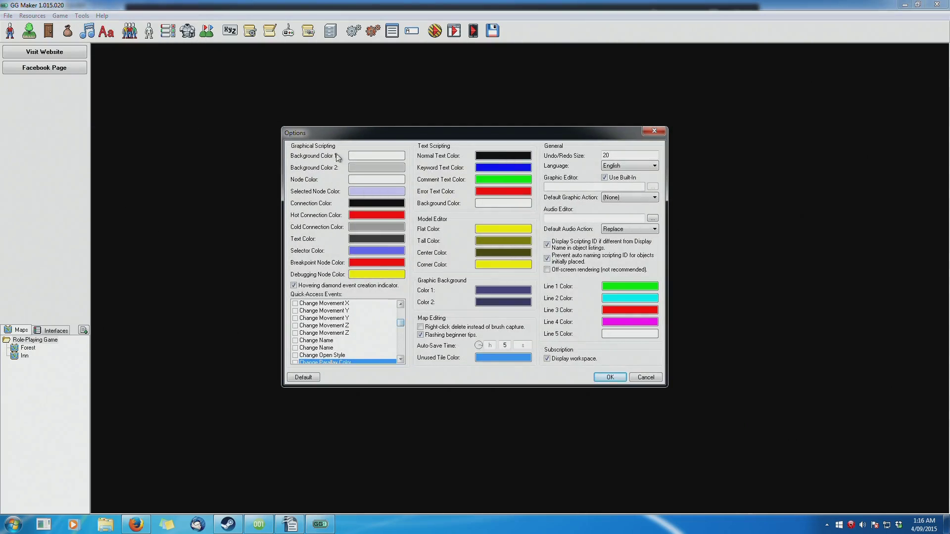
drag(401, 325, 409, 306)
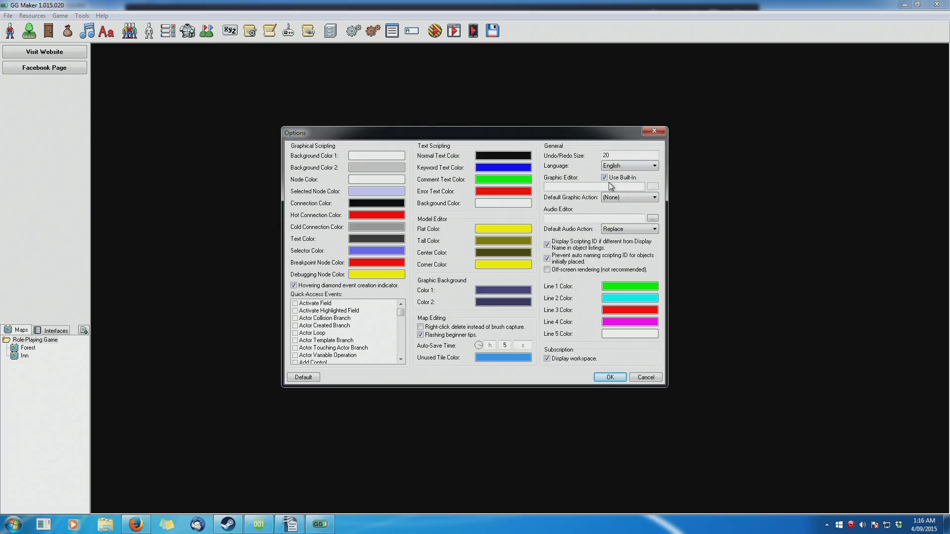
click(652, 378)
Open the Chest body sprite and edit its first face graphic in the built-in Graphic Editor
click(11, 31)
click(292, 190)
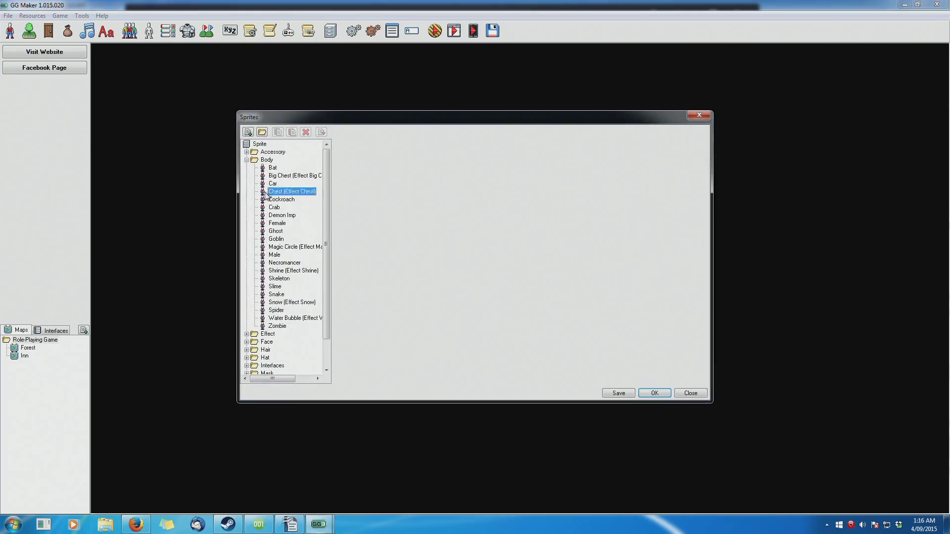
click(405, 175)
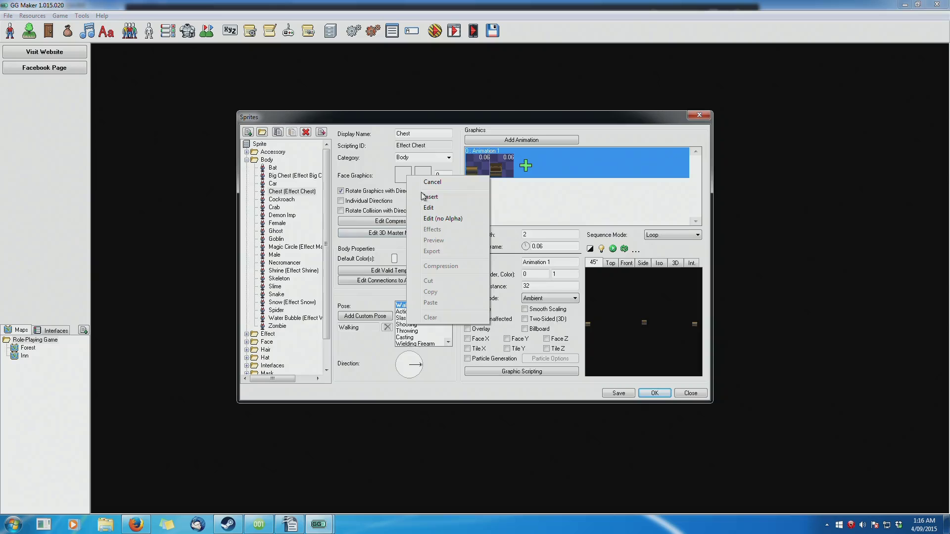
click(445, 213)
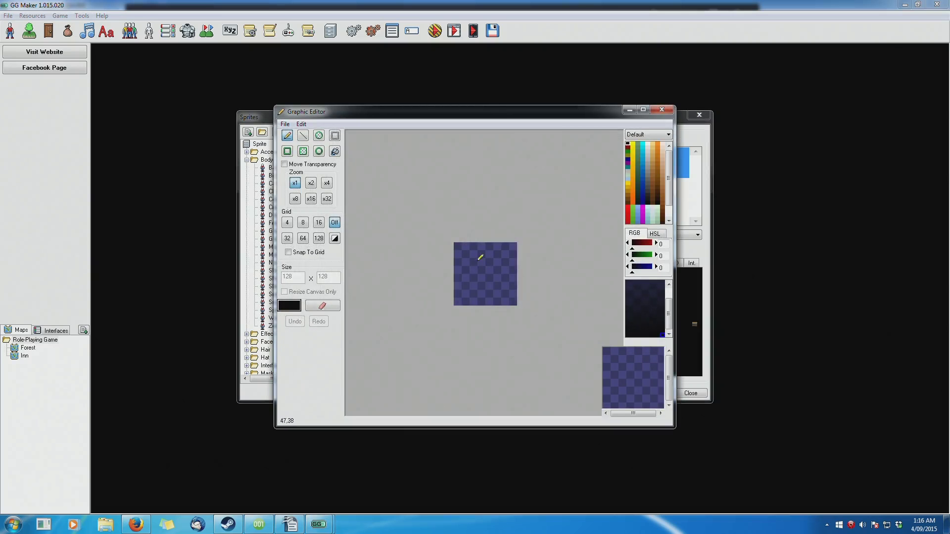
Inspect the blank face graphic's canvas at different zoom levels, and close the Graphic Editor and the Sprites window
scroll(480, 255, up, 3)
scroll(478, 255, down, 1)
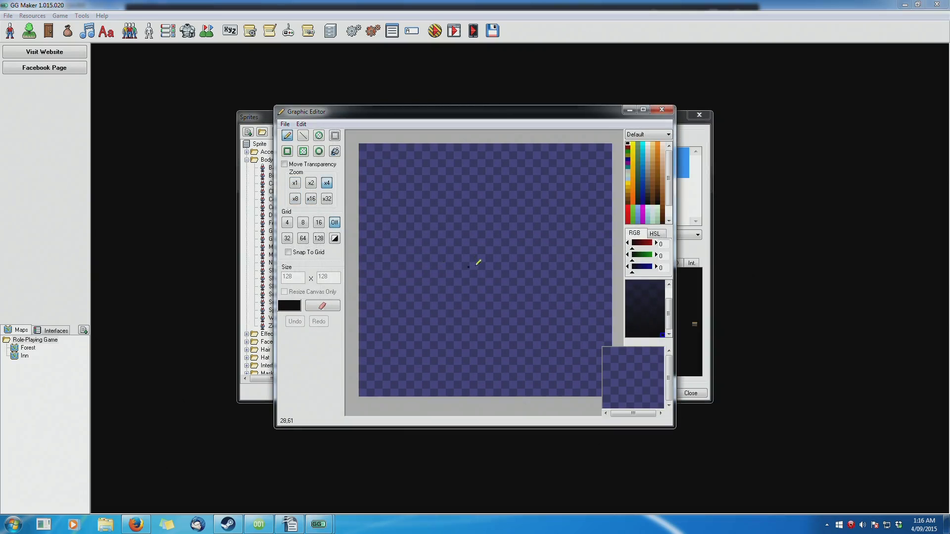
scroll(440, 256, down, 2)
scroll(492, 265, up, 2)
scroll(497, 261, down, 2)
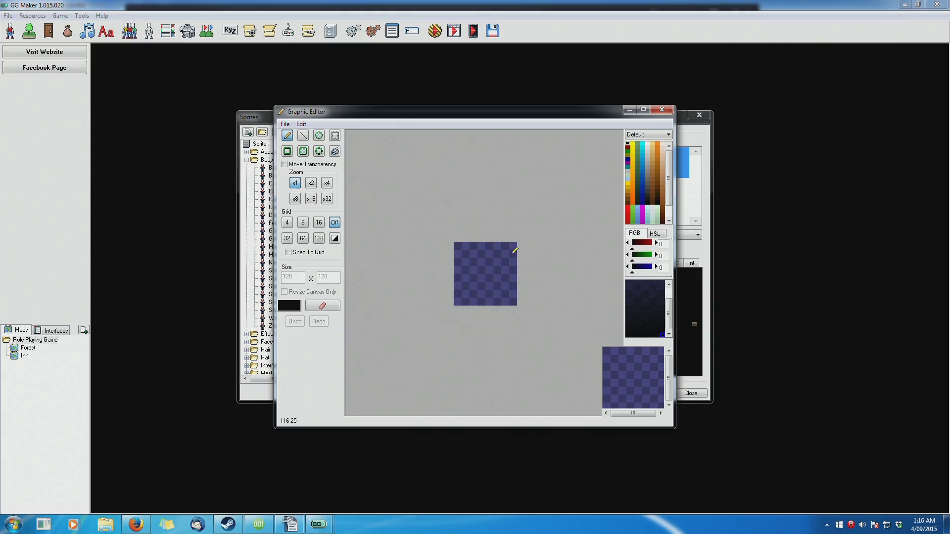
click(661, 110)
click(699, 116)
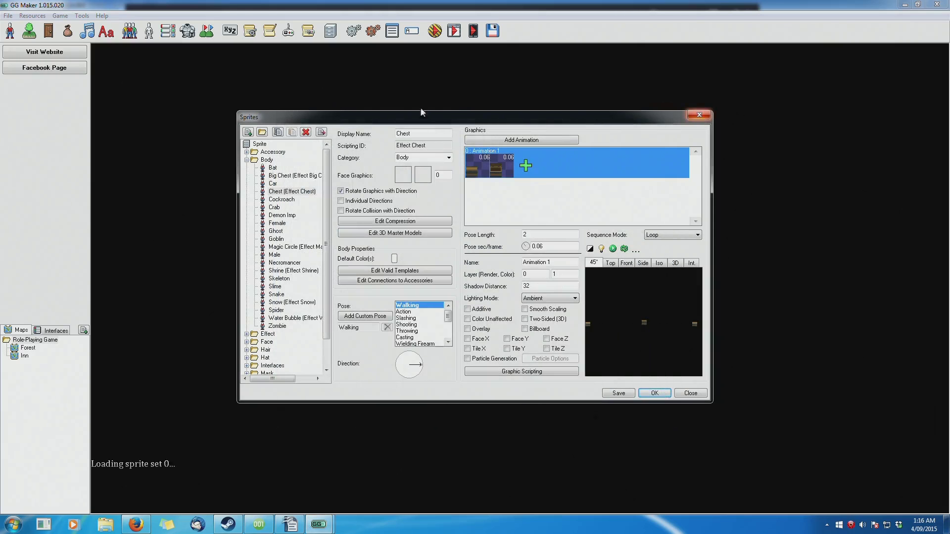
Check the graphic editor setting in the Options again, cancel, and look over the available help and tutorial entries
click(82, 16)
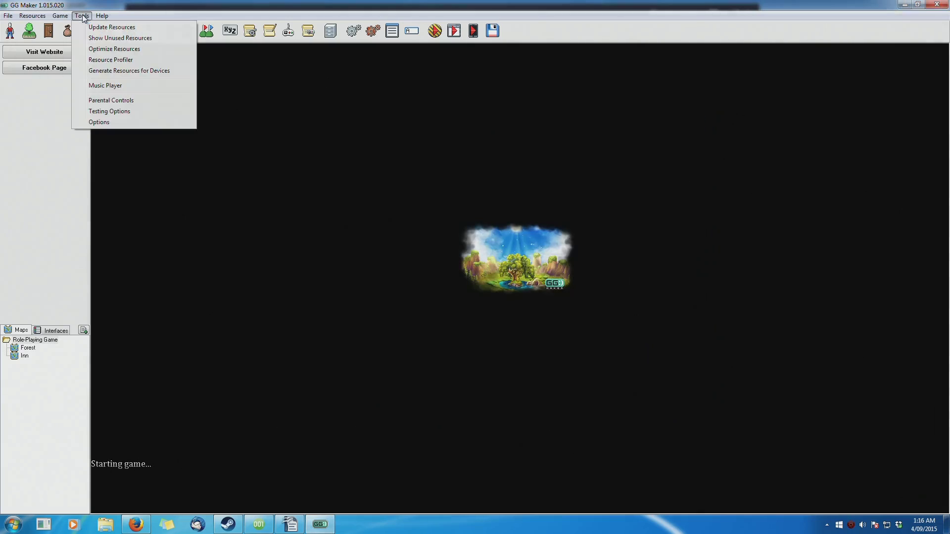
click(99, 122)
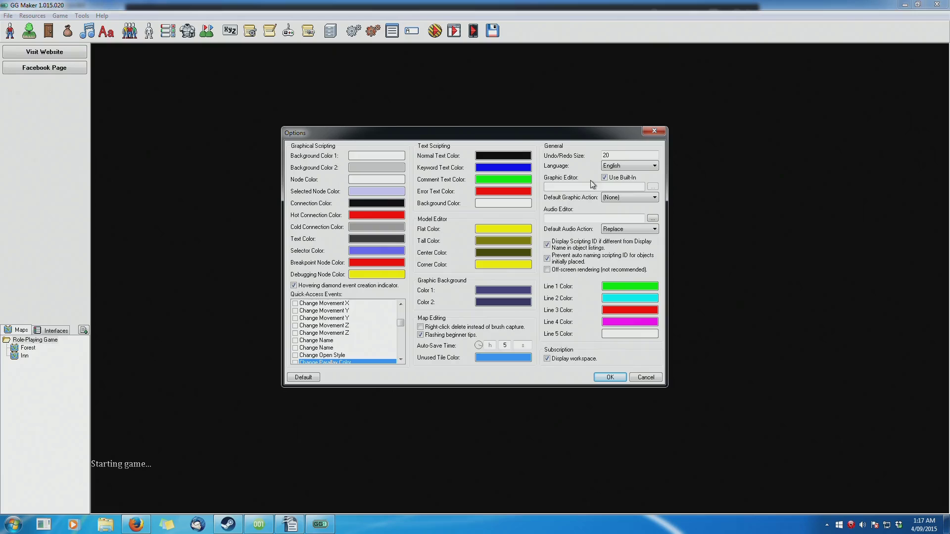
click(645, 378)
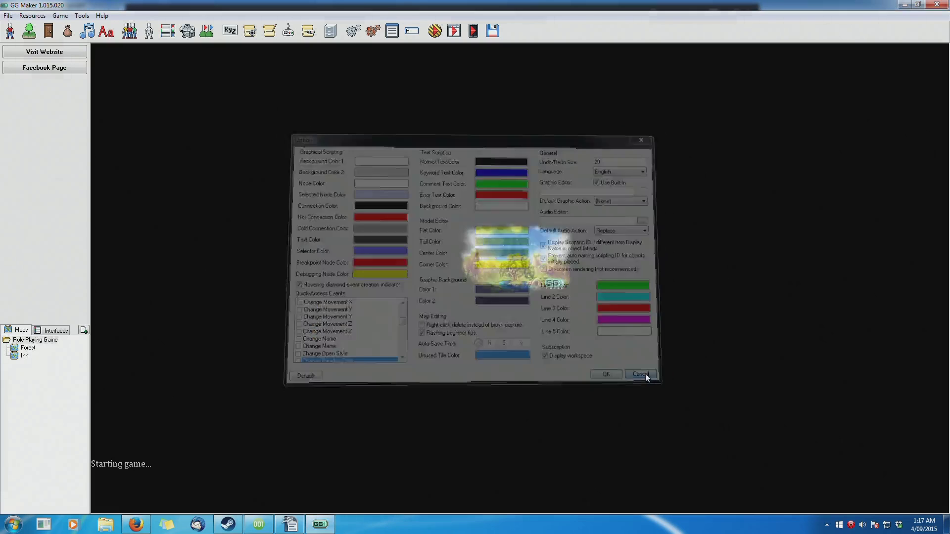
click(101, 16)
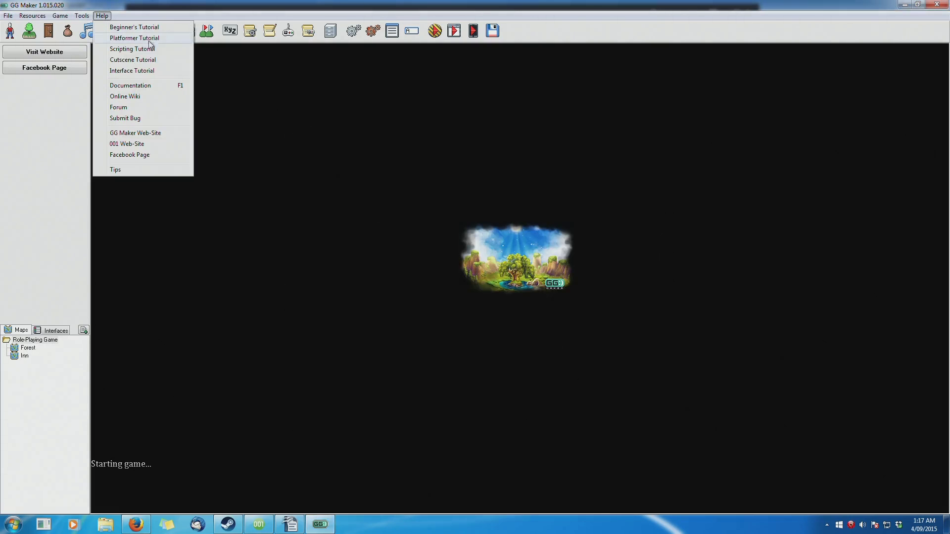
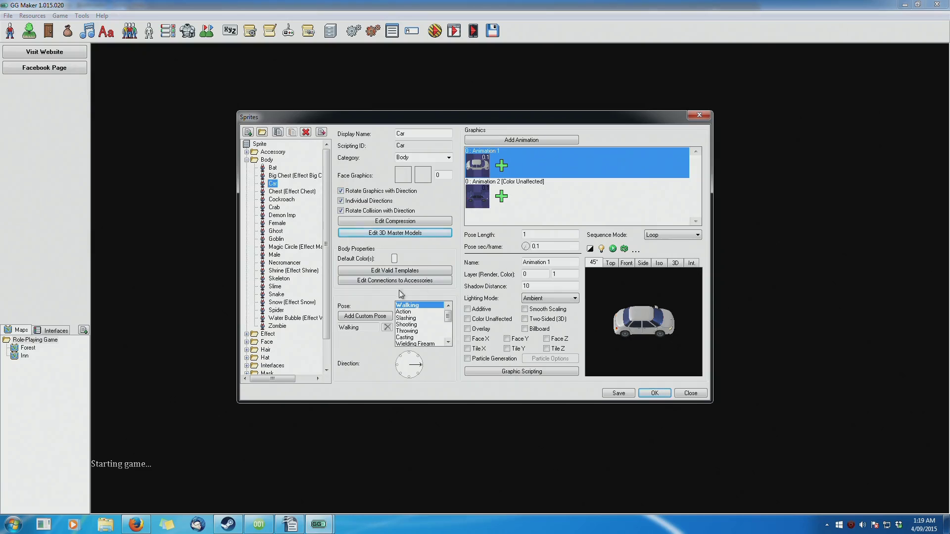
View the valid actor templates of the Car sprite and close the template picker without changes
click(391, 235)
click(384, 276)
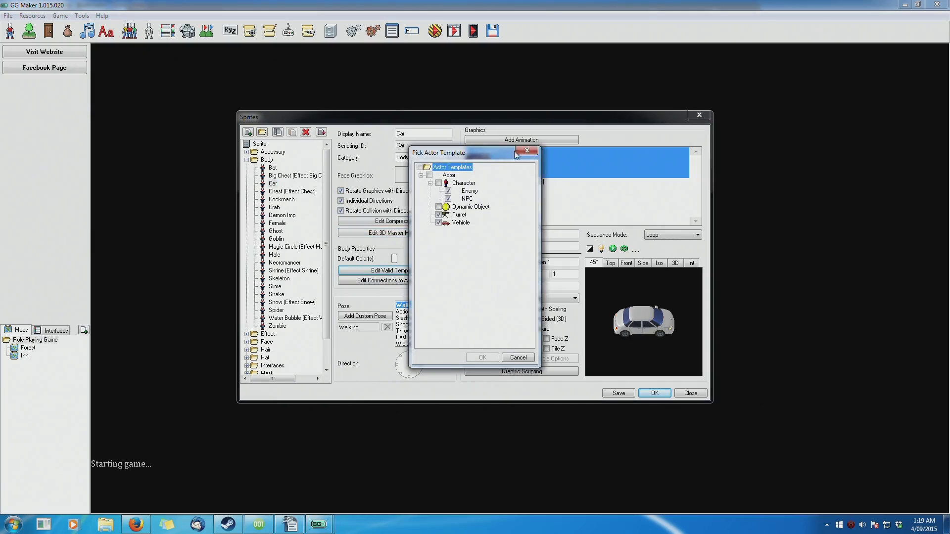
click(538, 149)
click(393, 274)
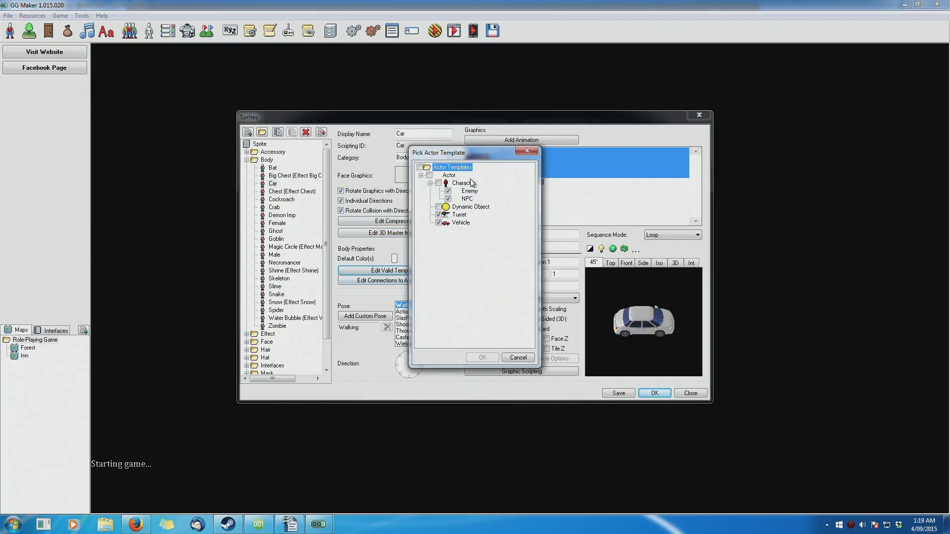
click(542, 149)
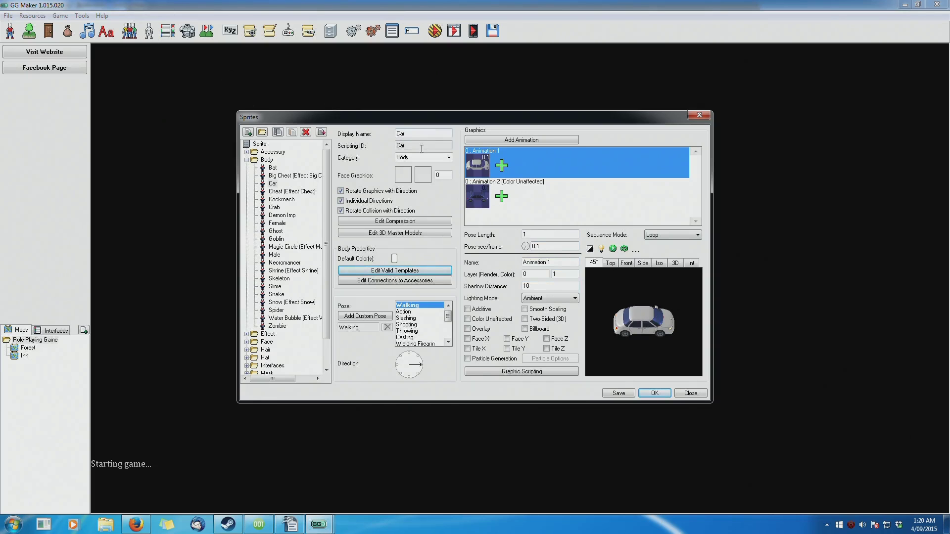
Look through the Car sprite's category choices and its Action pose, keeping the Body category and returning to the Walking pose
click(435, 158)
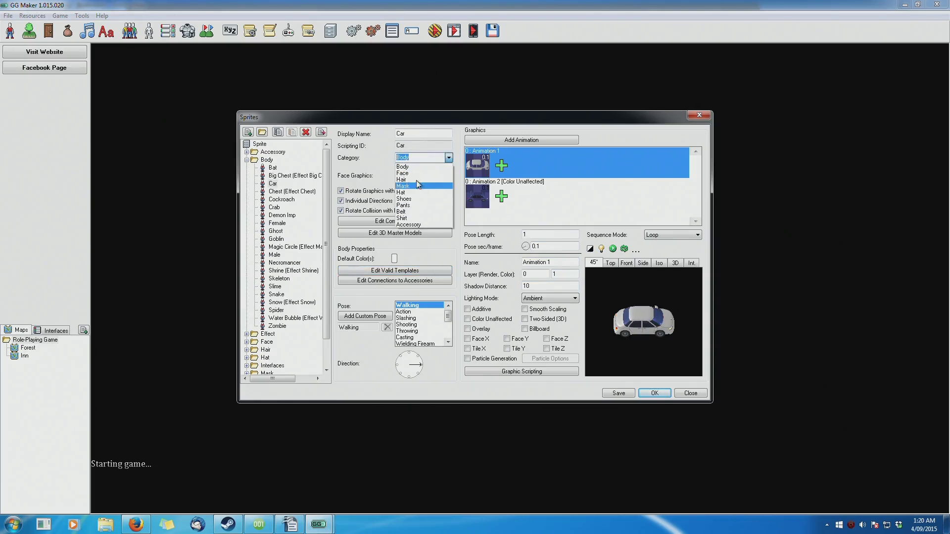
click(448, 156)
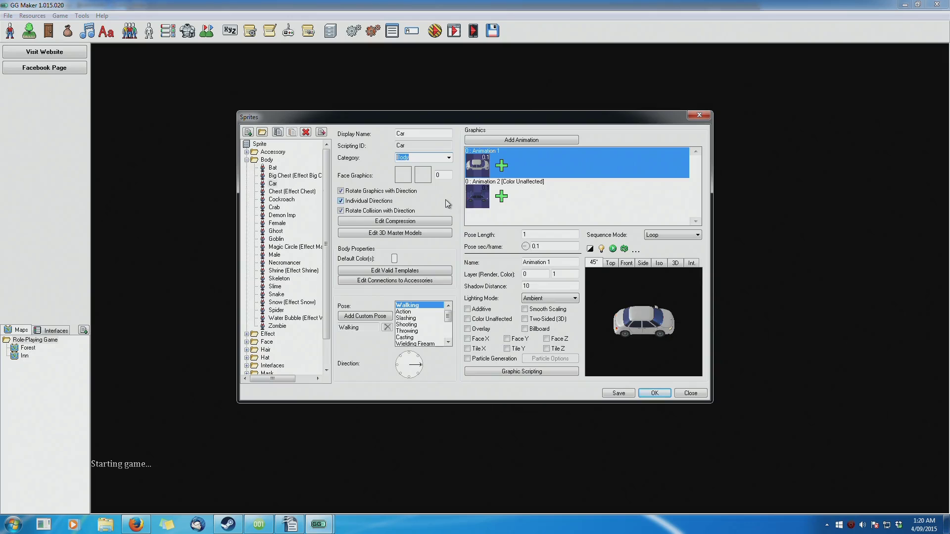
click(407, 313)
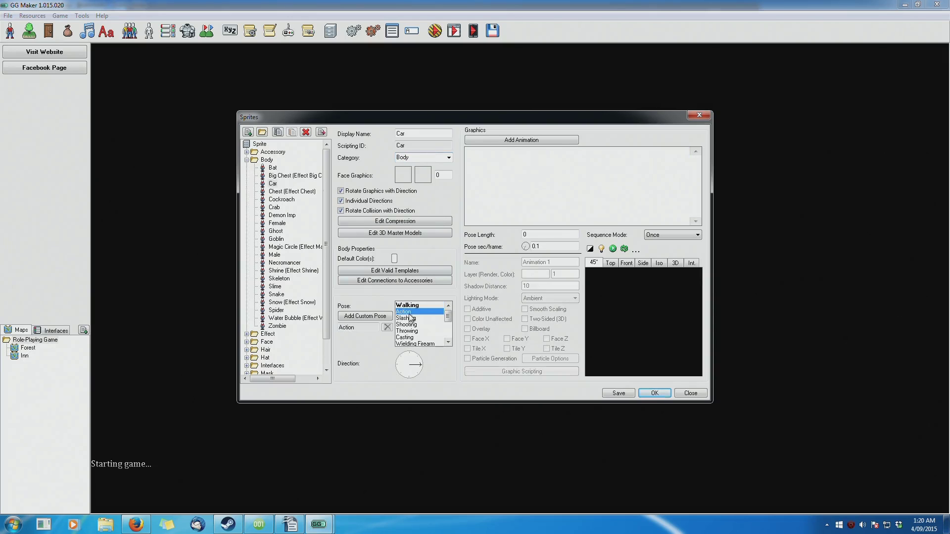
click(448, 338)
scroll(449, 338, up, 3)
click(413, 305)
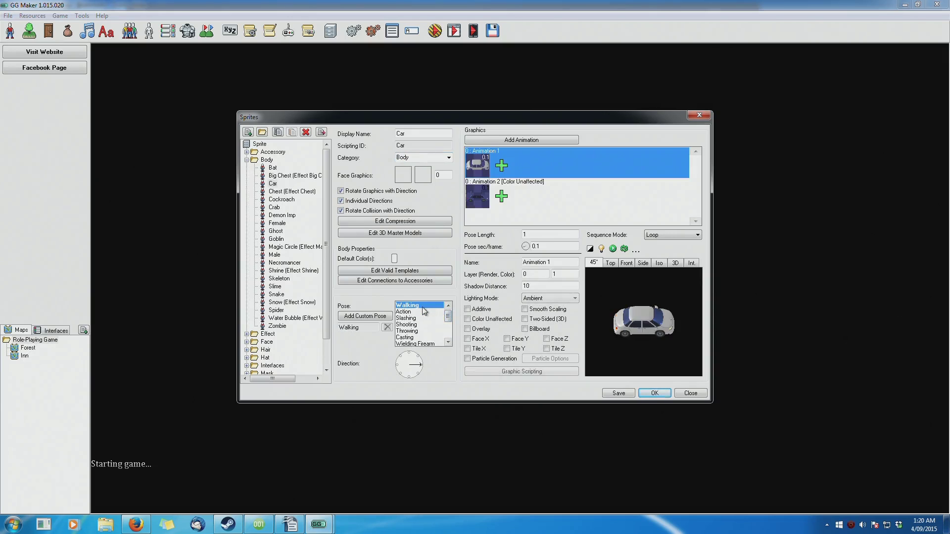
Show the Male body sprite's Slashing pose and examine the frames of both its animations
click(275, 255)
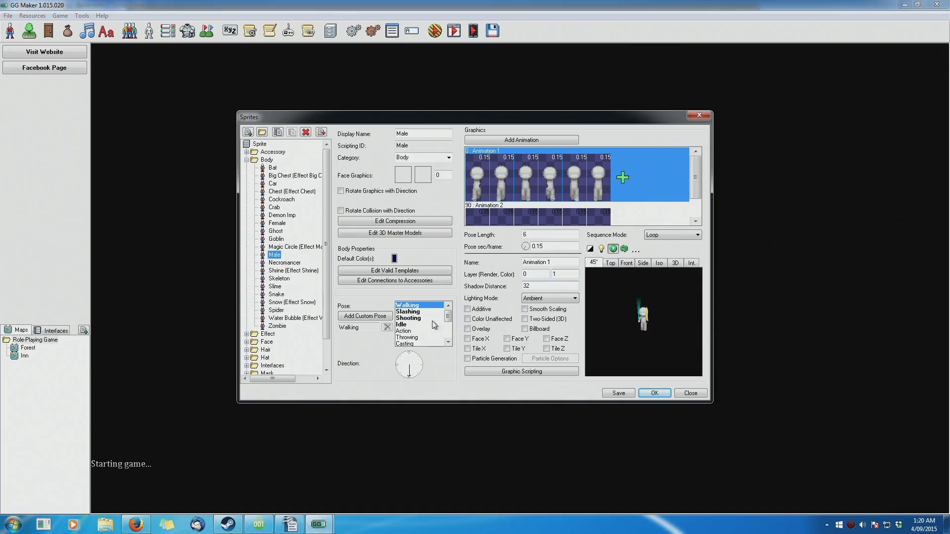
click(416, 312)
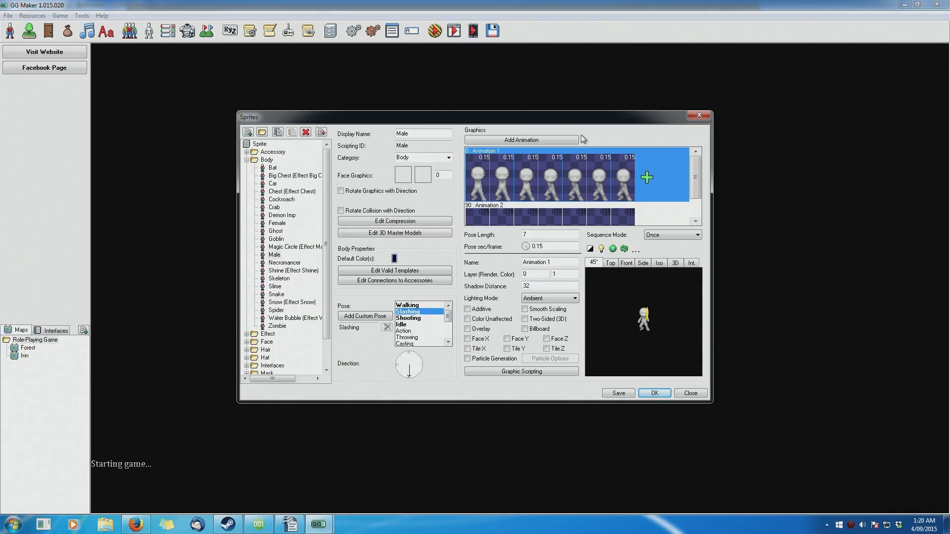
scroll(690, 168, down, 1)
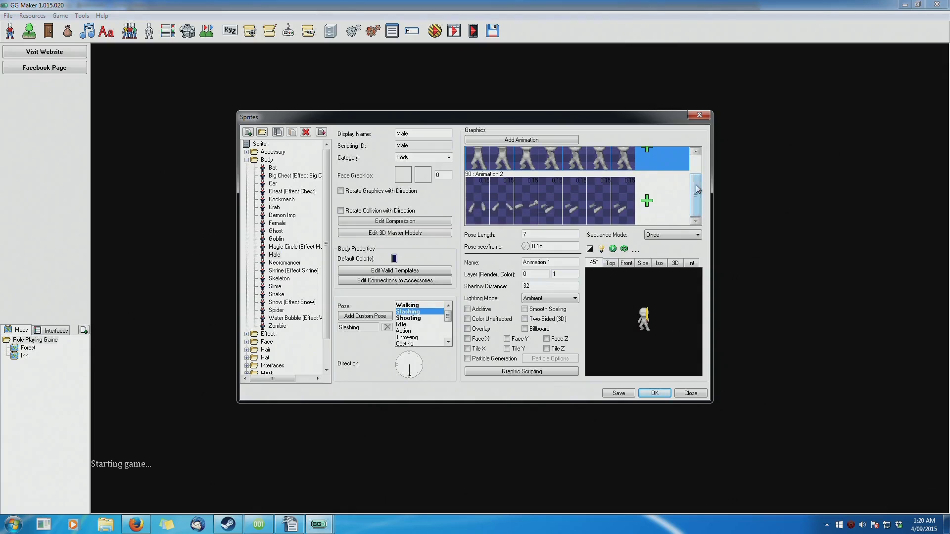
Look at the Male body sprite's Walking and Idle poses, examining both animations of the Idle pose
scroll(643, 163, up, 1)
click(417, 311)
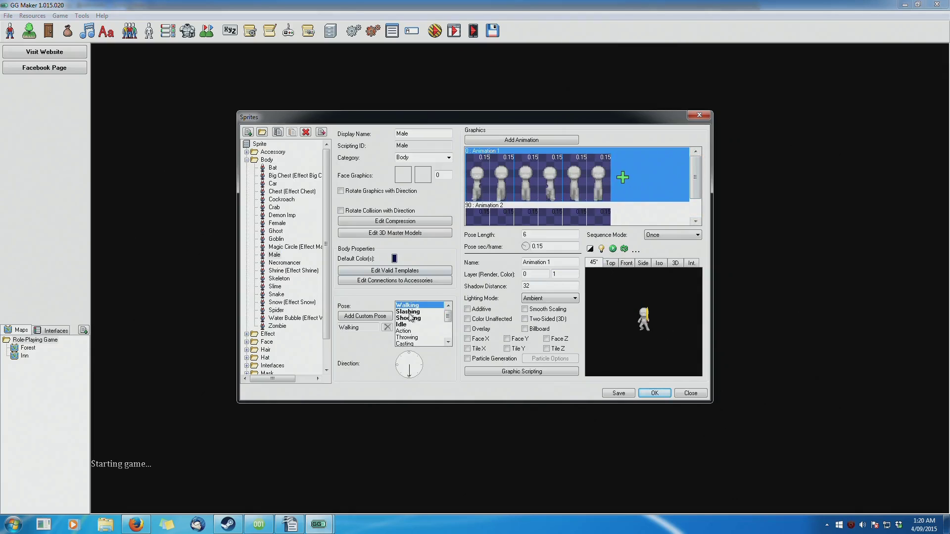
click(408, 323)
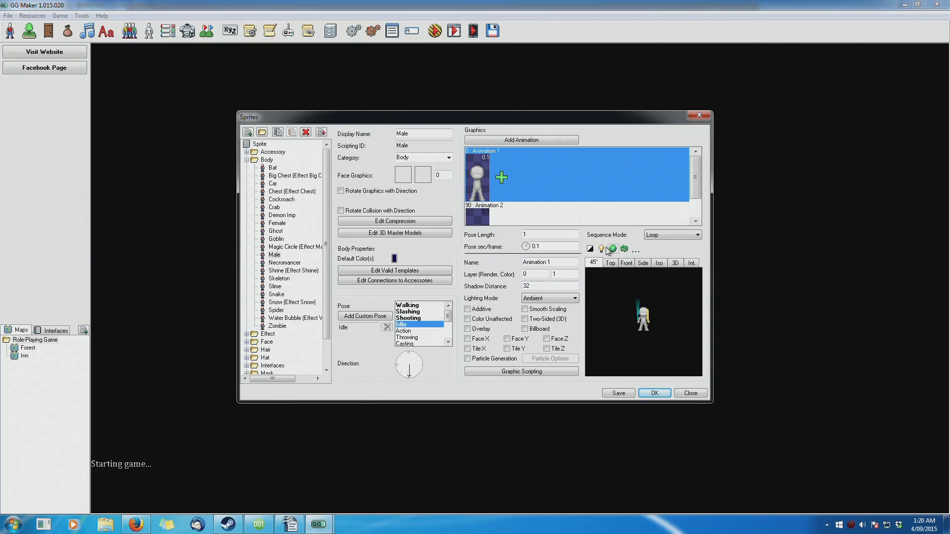
scroll(470, 216, down, 2)
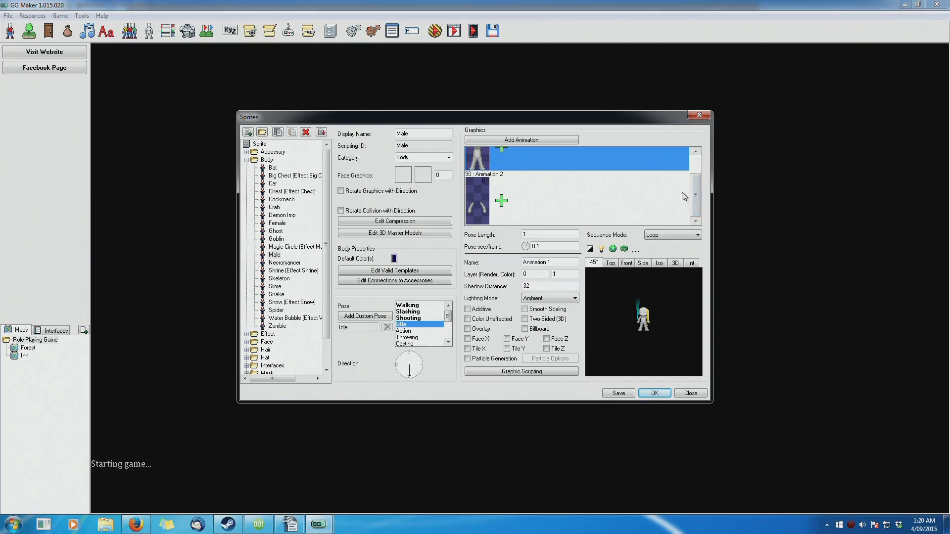
drag(695, 195, 680, 151)
Show the Walking pose and alternate between Animation 1 and Animation 2 to compare the body and arm frames
click(416, 305)
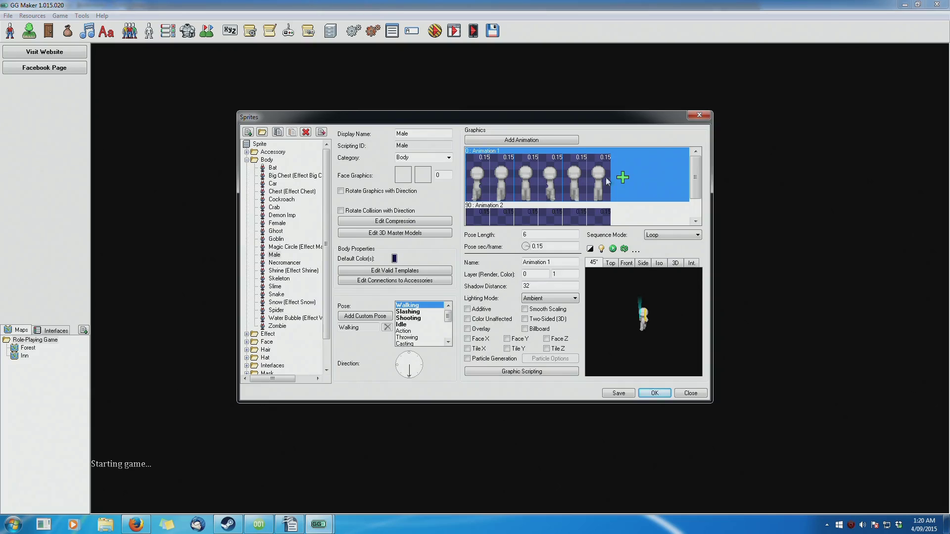
click(647, 206)
click(652, 170)
click(640, 210)
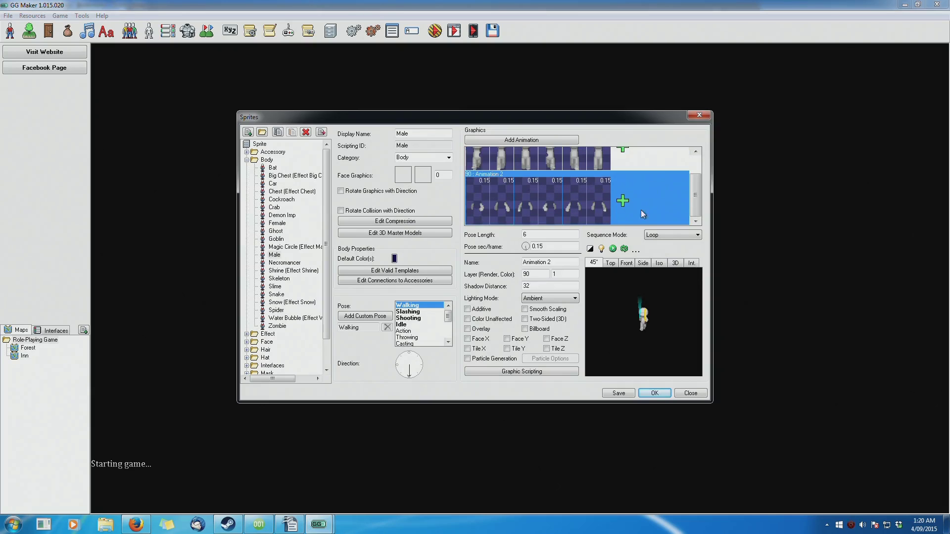
click(667, 157)
click(648, 206)
click(654, 161)
click(643, 216)
click(646, 165)
click(647, 218)
click(655, 166)
click(661, 216)
click(658, 165)
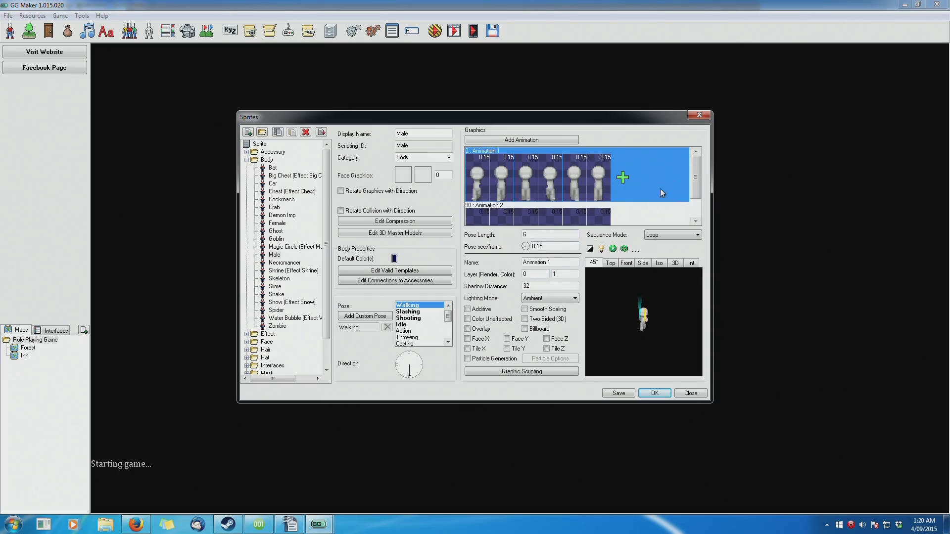
scroll(641, 222, down, 1)
scroll(648, 178, up, 1)
click(627, 220)
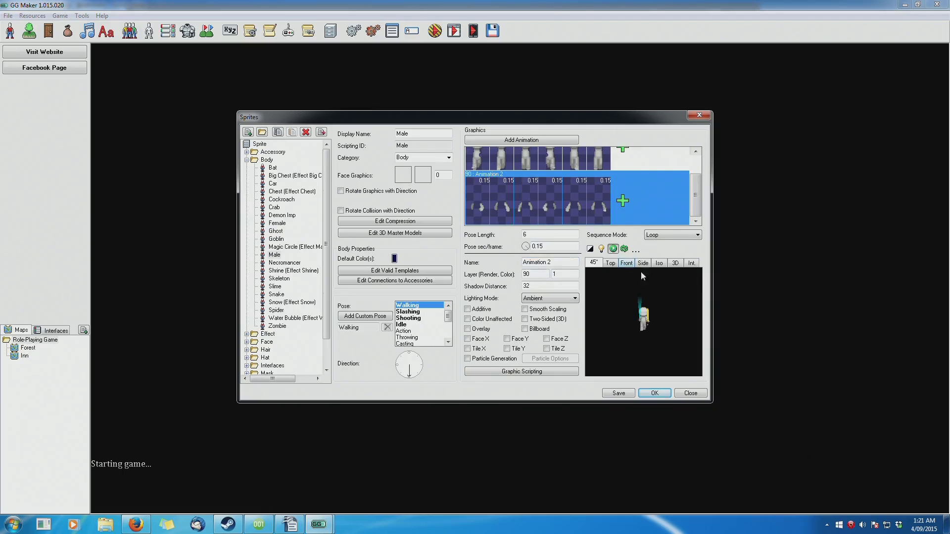
Return to the Slashing pose and look over the ways to add graphics to Animation 2, finishing on Animation 1
click(407, 311)
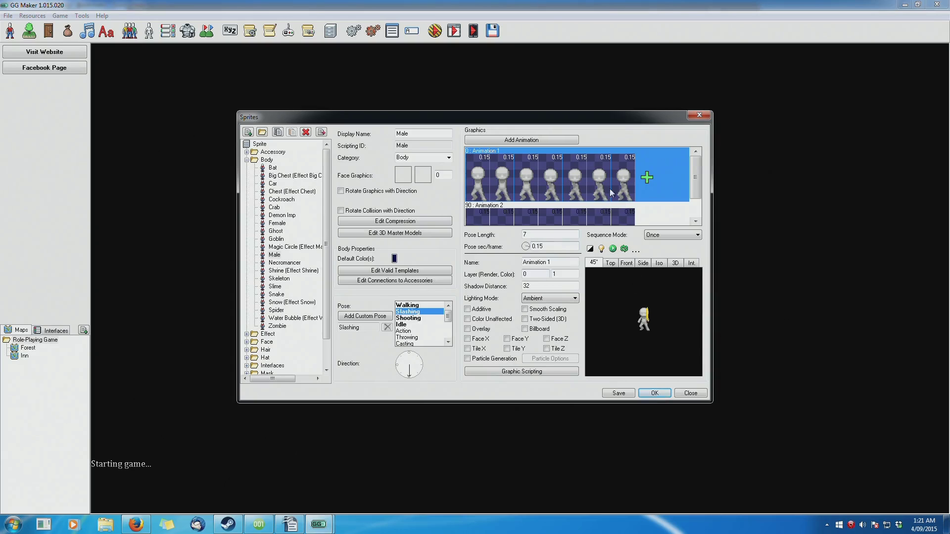
right_click(664, 185)
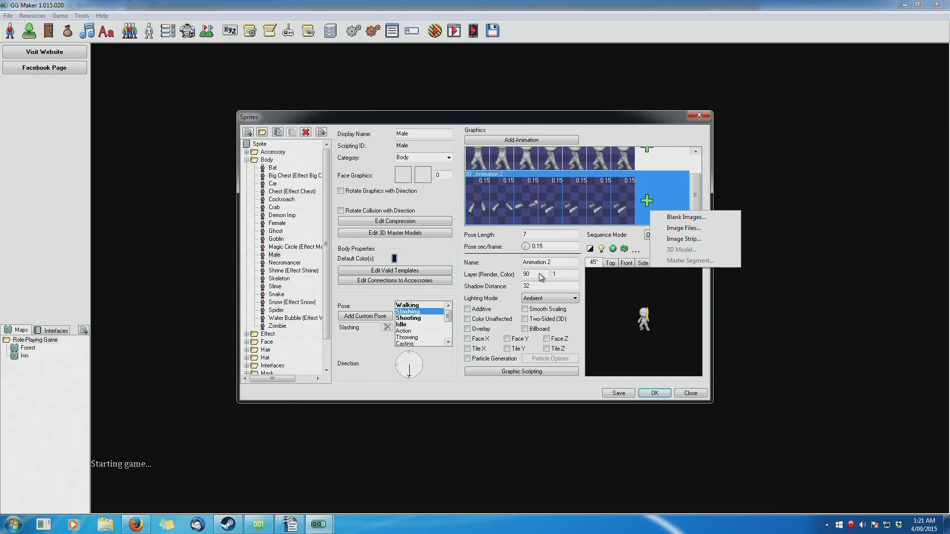
click(676, 163)
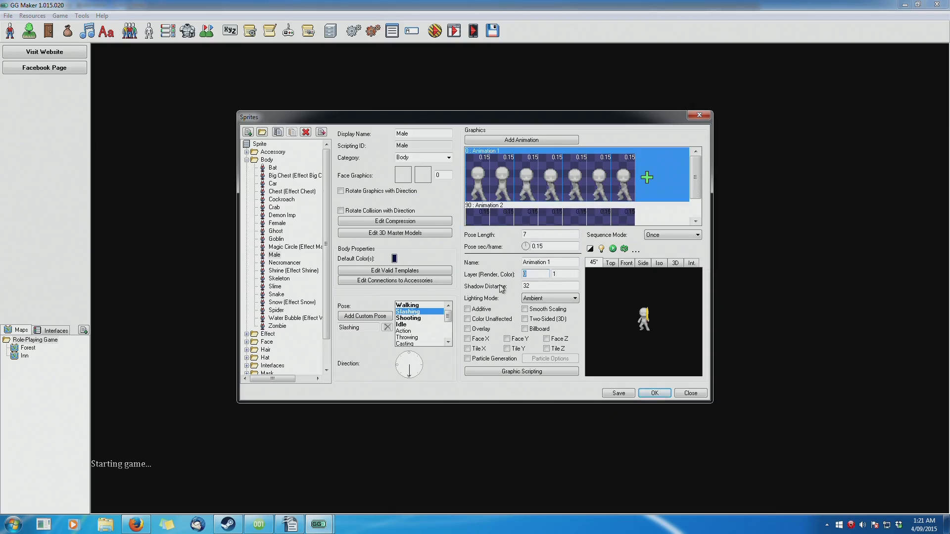
Set Animation 1's render layer to 1120 and play the Slashing preview to see the body drawn over the arms
text(1120)
click(636, 295)
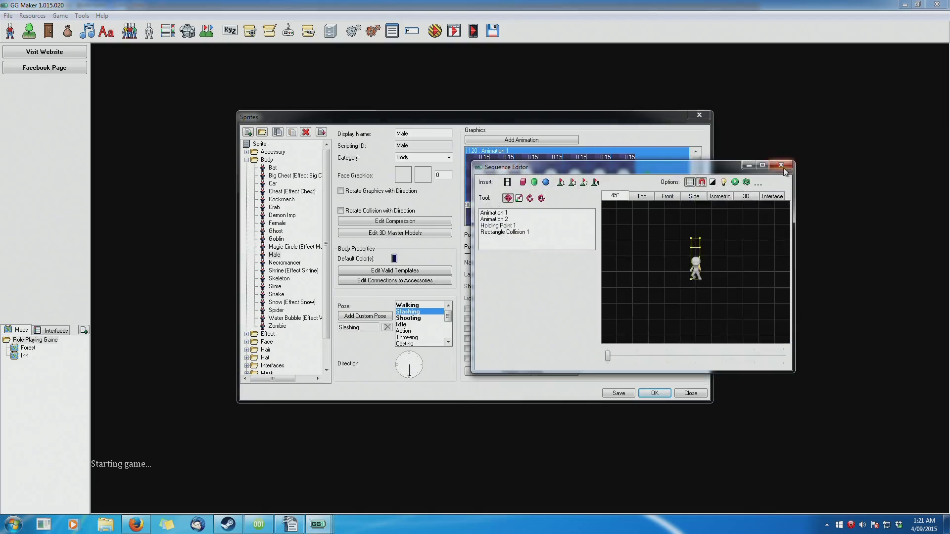
click(572, 261)
click(612, 248)
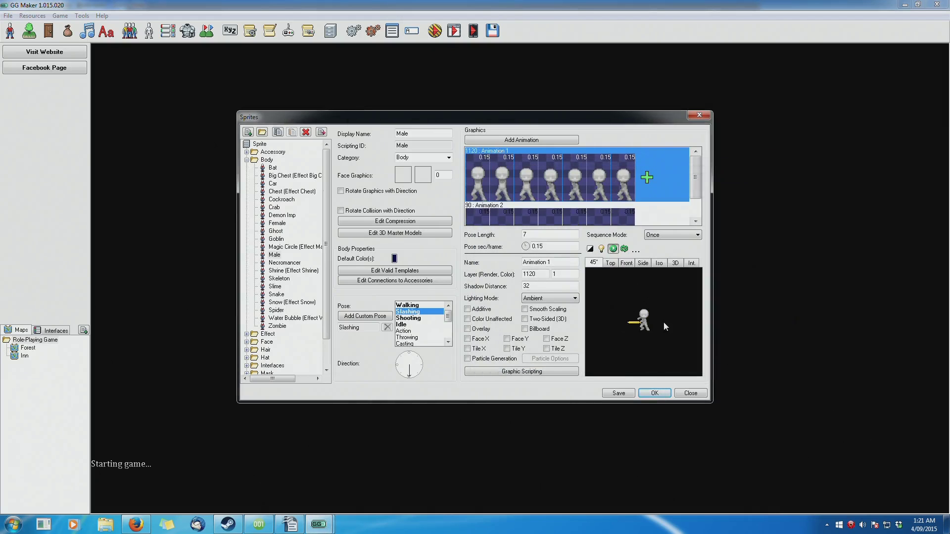
click(613, 248)
click(613, 248)
Restore Animation 1's render layer to 0, then open the Sequence Editor and close it without changes
key(BackSpace)
key(BackSpace)
key(BackSpace)
key(BackSpace)
double_click(684, 312)
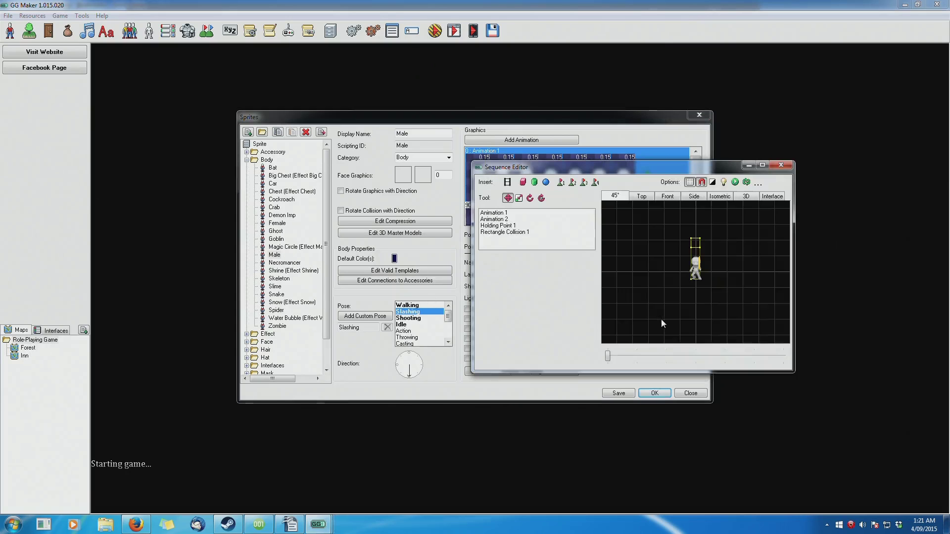
click(780, 165)
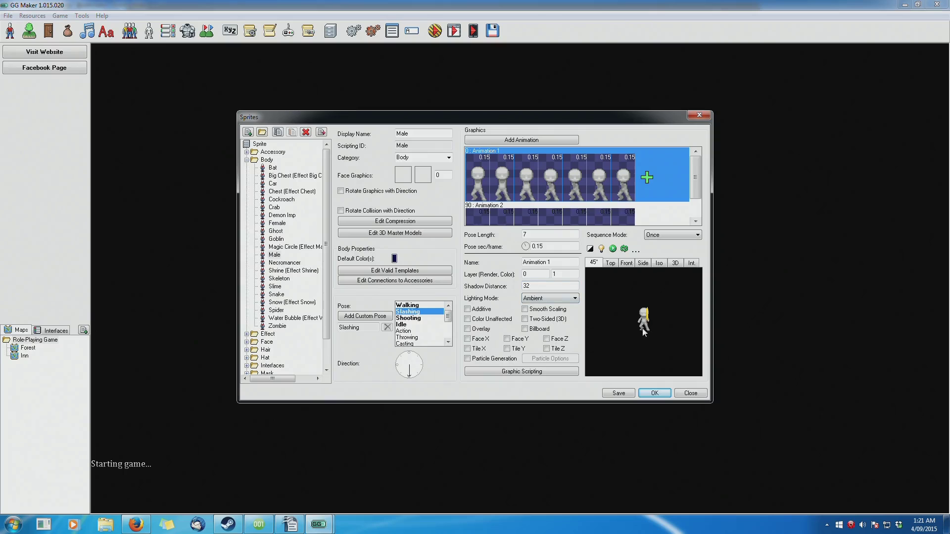
Try the preview's background, lighting and playback options, and view the lighting modes, keeping Ambient
click(590, 249)
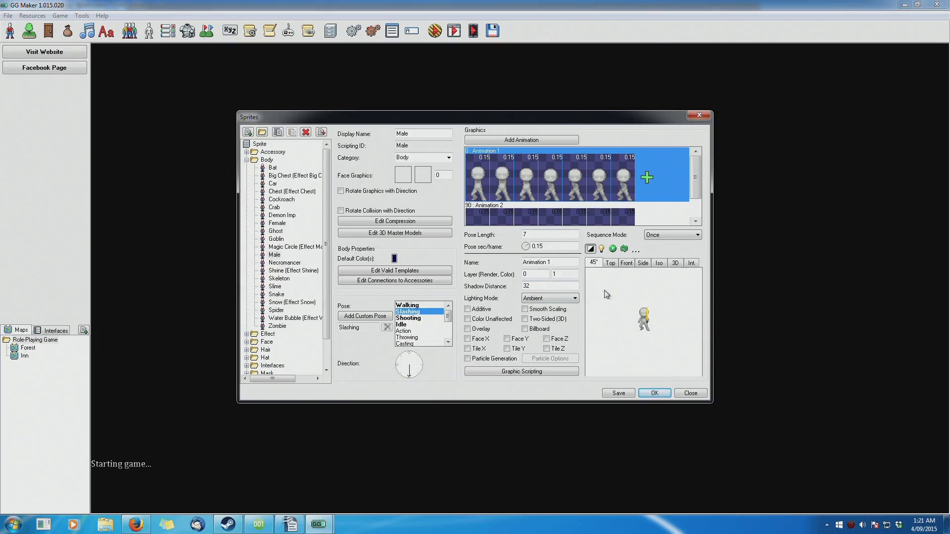
click(602, 249)
click(613, 249)
click(623, 249)
click(548, 298)
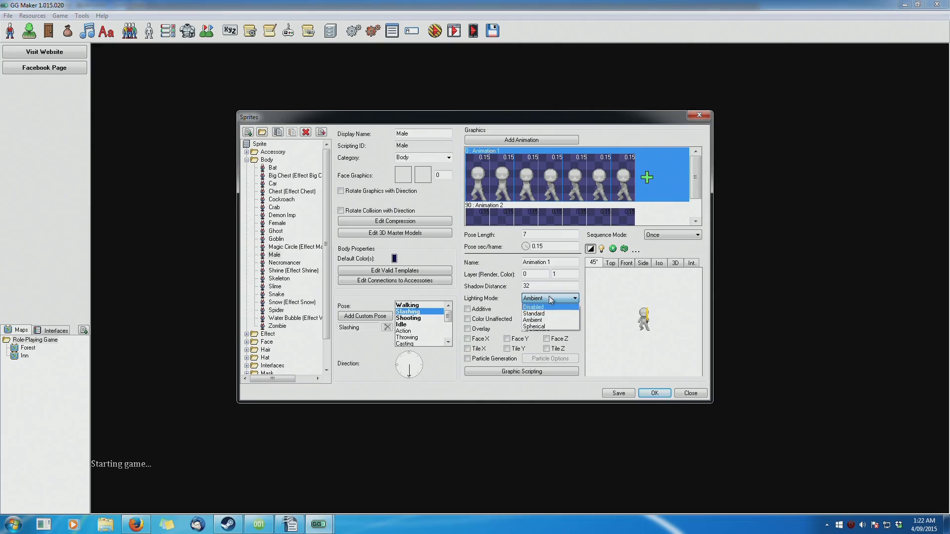
click(550, 298)
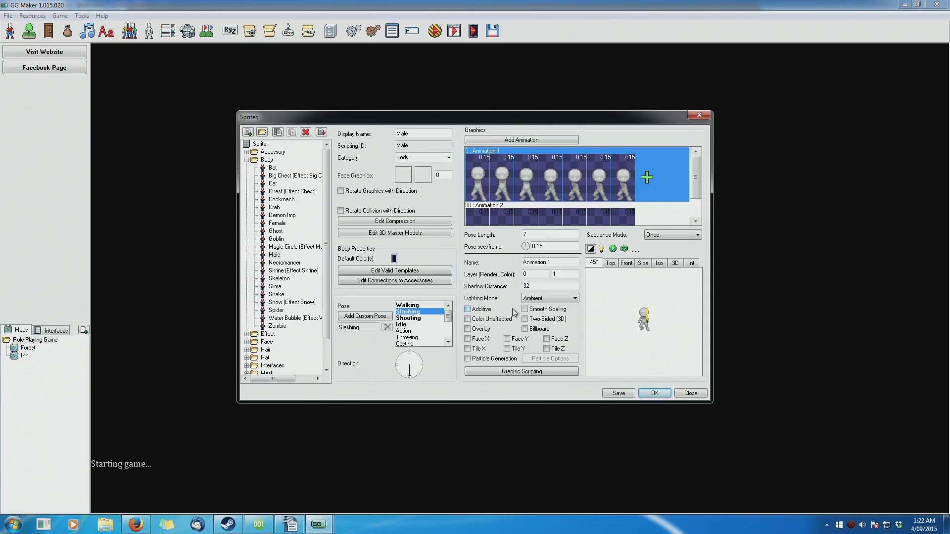
Try Additive on Animation 1, compare it against the light and dark preview backgrounds, and turn it off again
click(485, 311)
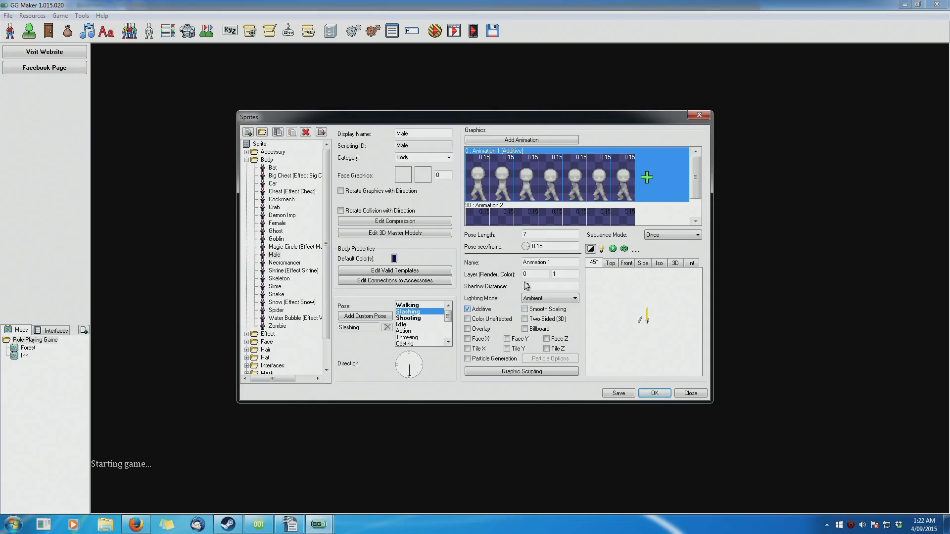
click(591, 250)
click(591, 250)
click(591, 250)
click(591, 250)
click(591, 250)
click(477, 312)
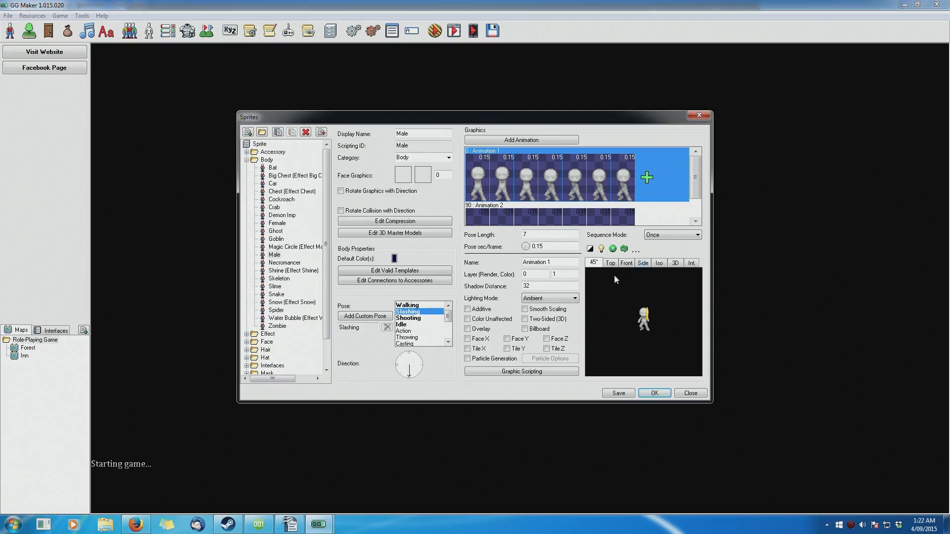
Try the Two-Sided (3D) and Overlay options on Animation 1, turning each off again
click(527, 320)
click(526, 320)
click(474, 332)
click(474, 331)
Enable Billboard on Animation 1 and check the preview from the Top, Front, Side, Iso and 3D views, returning to 45°
click(538, 330)
click(534, 330)
click(535, 330)
click(610, 263)
click(625, 263)
click(643, 263)
click(659, 264)
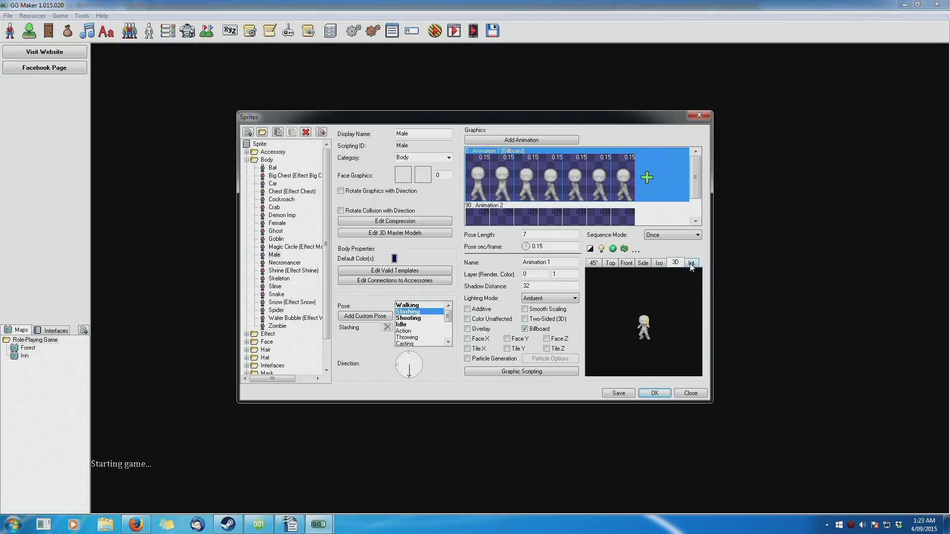
click(642, 263)
click(626, 263)
click(610, 262)
click(594, 263)
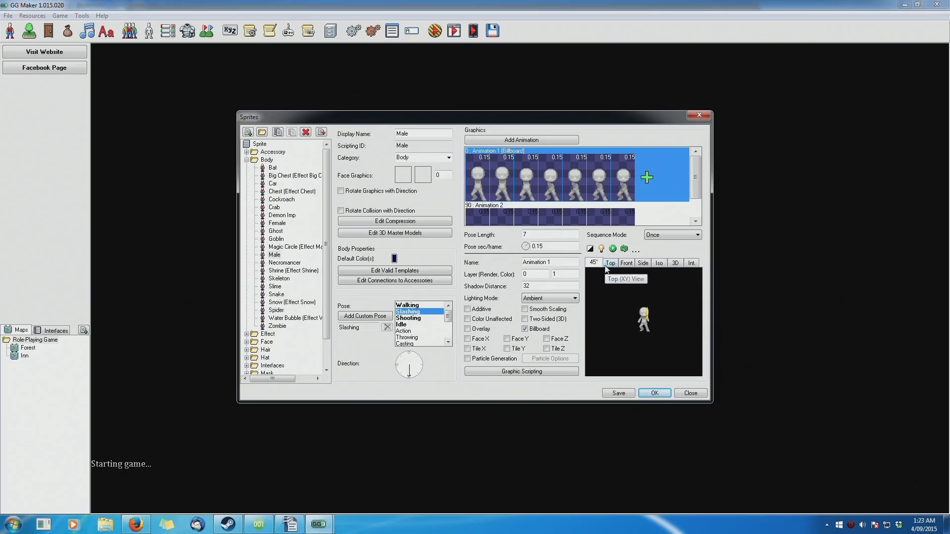
Compare the Top view of Animation 1 with and without Billboard, then return to the 45° view with Billboard off
click(525, 329)
click(610, 262)
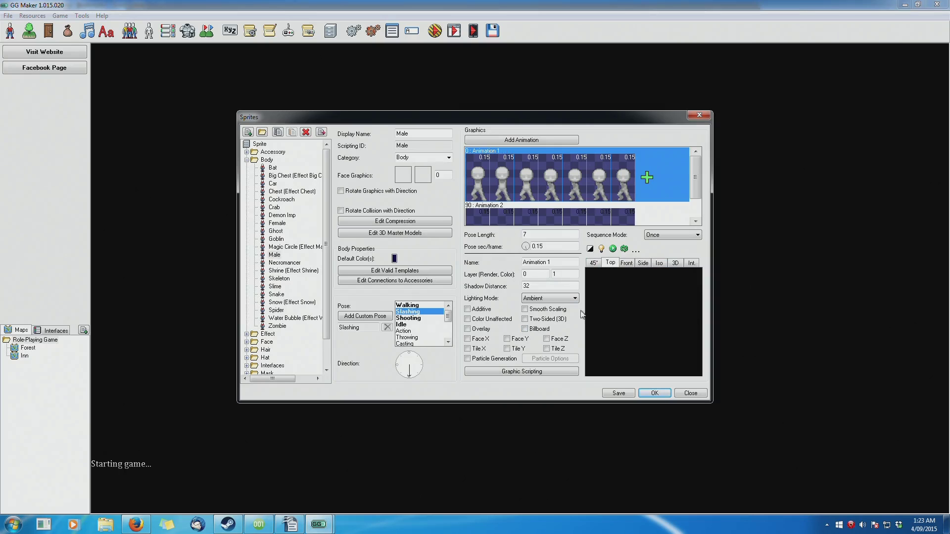
click(525, 329)
click(600, 264)
click(527, 329)
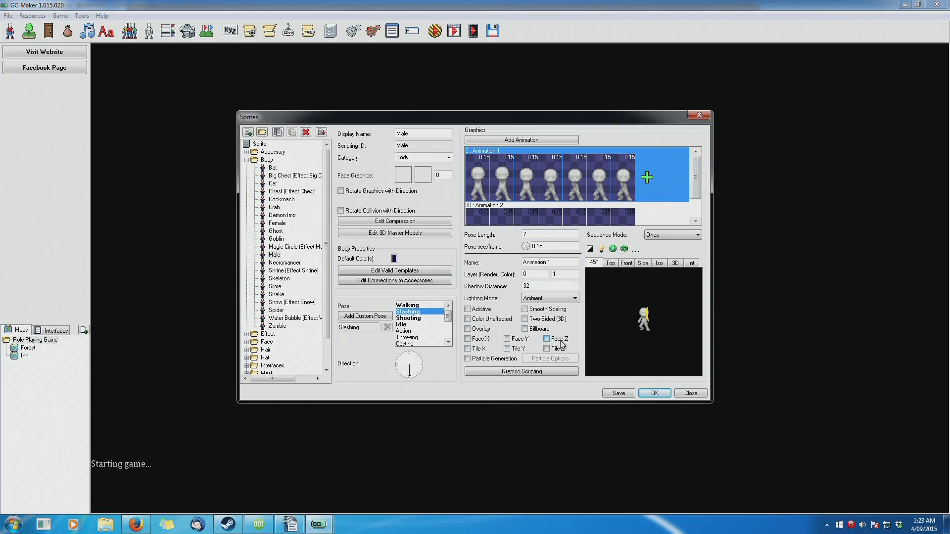
Turn on particle generation for Animation 2 instead of Animation 1 and open its particle options
click(467, 359)
click(480, 359)
click(678, 219)
click(473, 360)
click(556, 361)
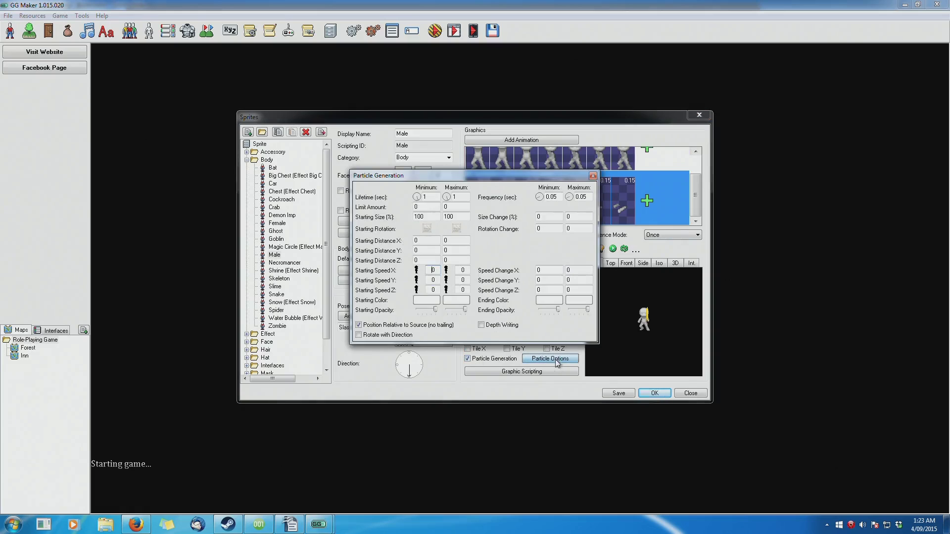
Set the particles' maximum starting size to 200% and their starting X speed to -1 minimum and -10 maximum
double_click(458, 216)
text(1)
text(-1)
key(Tab)
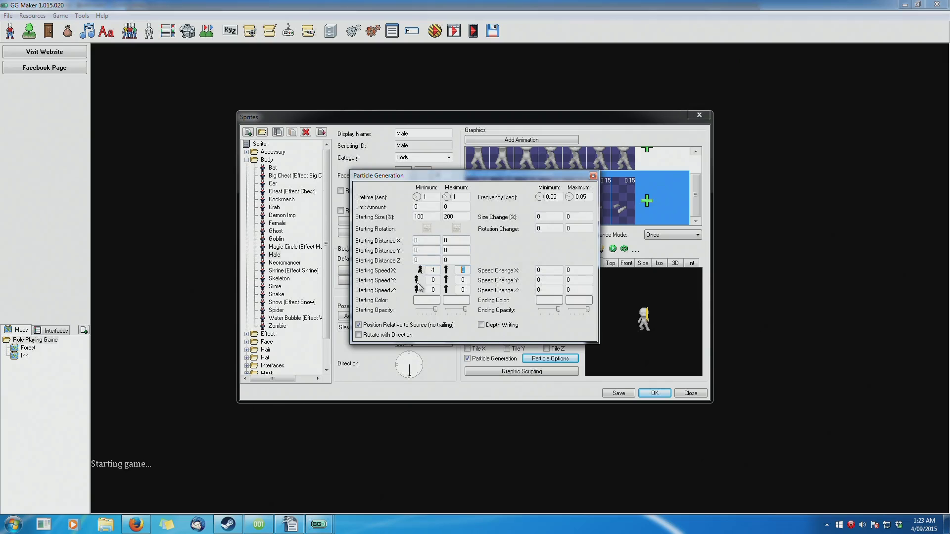
text(-1)
Set the particles' minimum starting color to red and maximum to orange, and lower the maximum starting opacity to about half
click(428, 301)
click(365, 221)
click(375, 335)
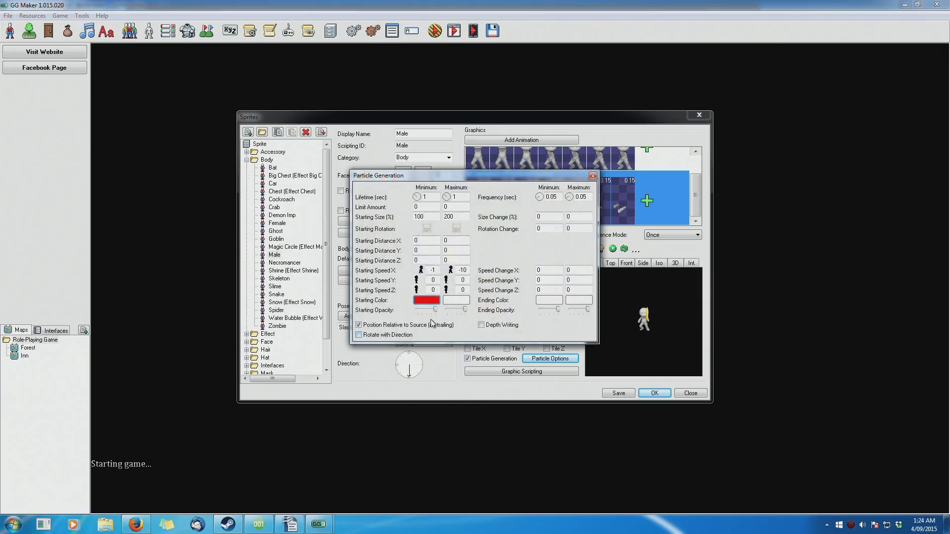
click(456, 301)
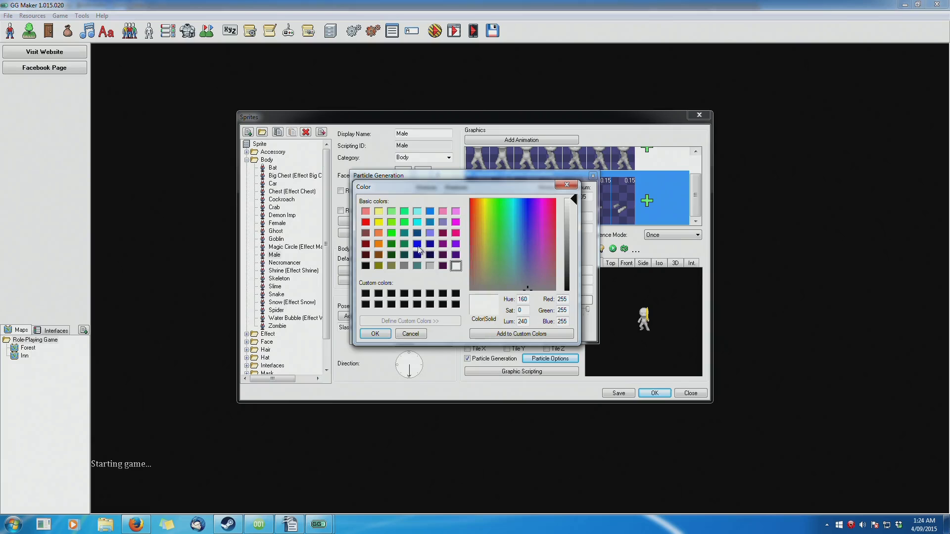
click(379, 233)
click(375, 334)
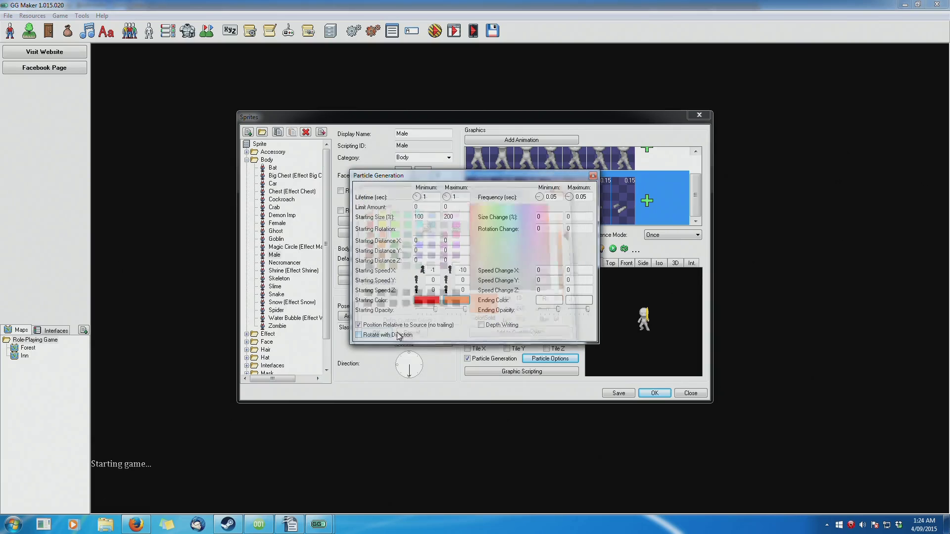
drag(463, 309, 456, 310)
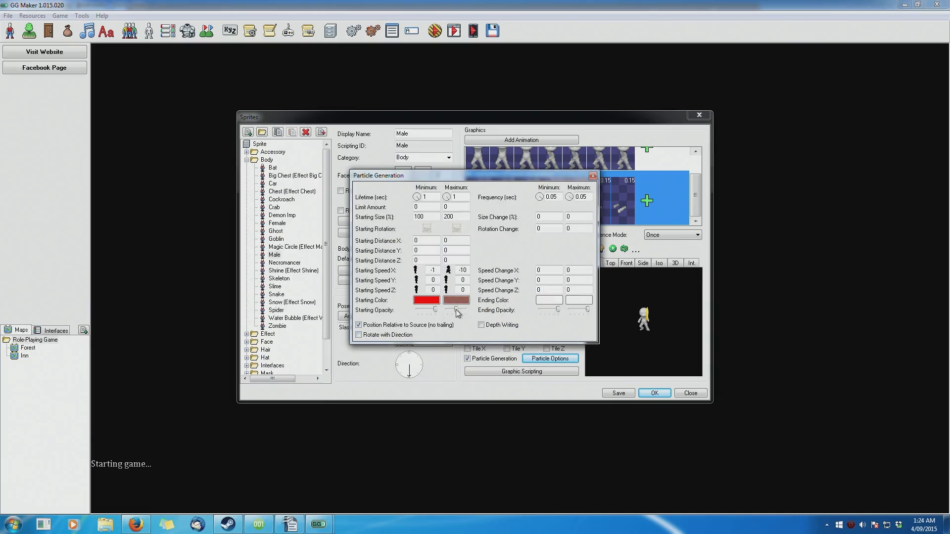
Play the particle effect in the preview, review its options once more, and turn off particle generation for Animation 2
click(593, 176)
click(613, 248)
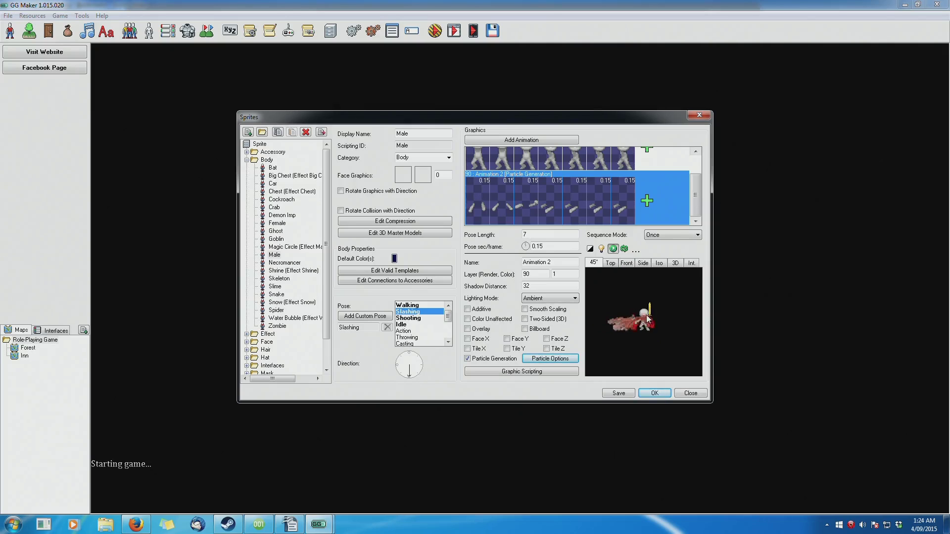
click(552, 358)
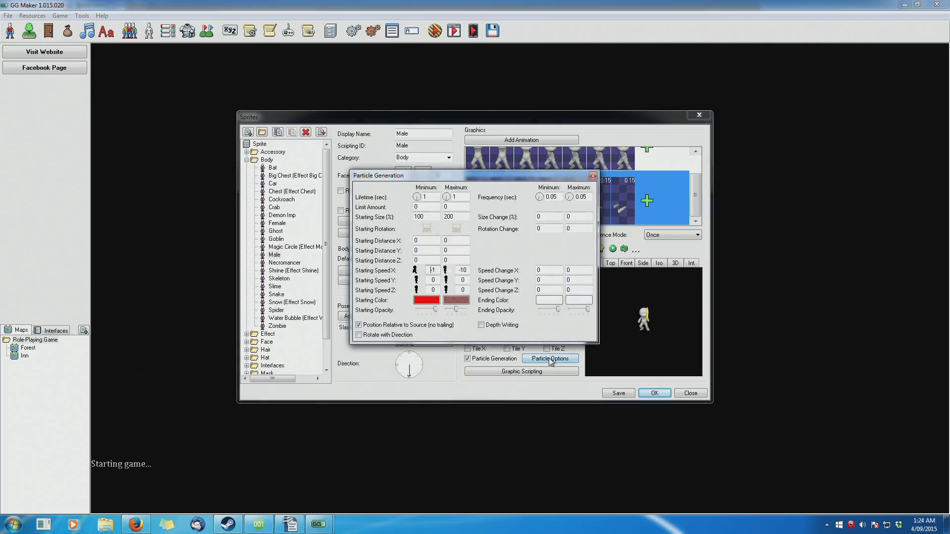
click(593, 176)
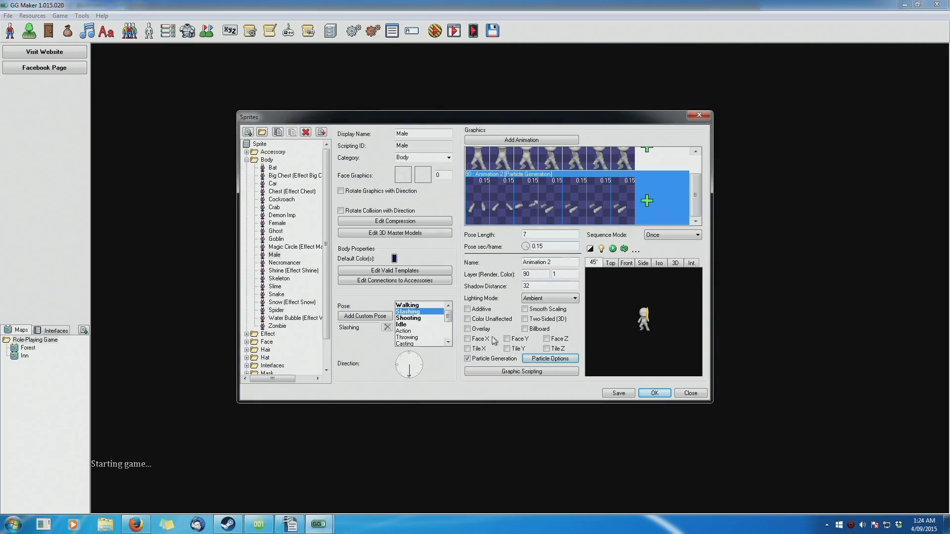
click(478, 359)
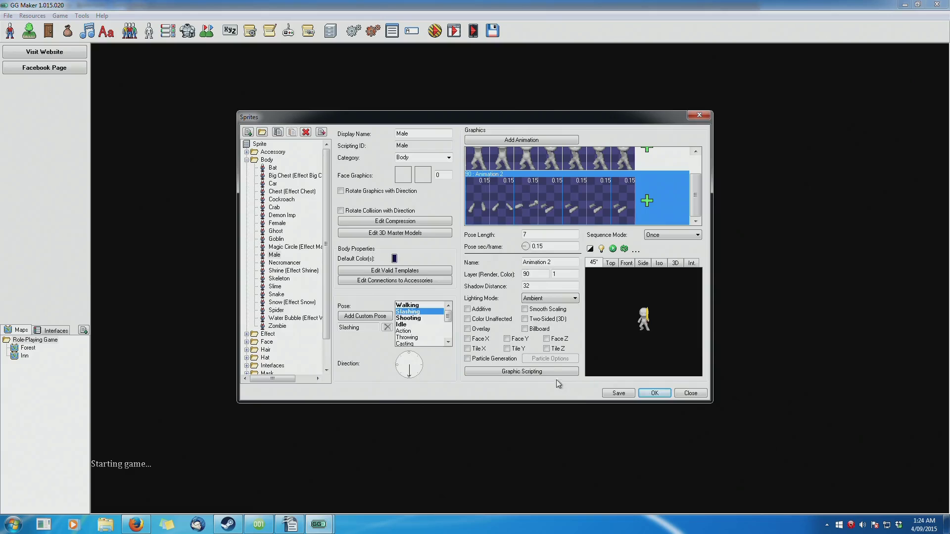
View the graphic scripting options for Animation 2 and close them without changes
click(547, 371)
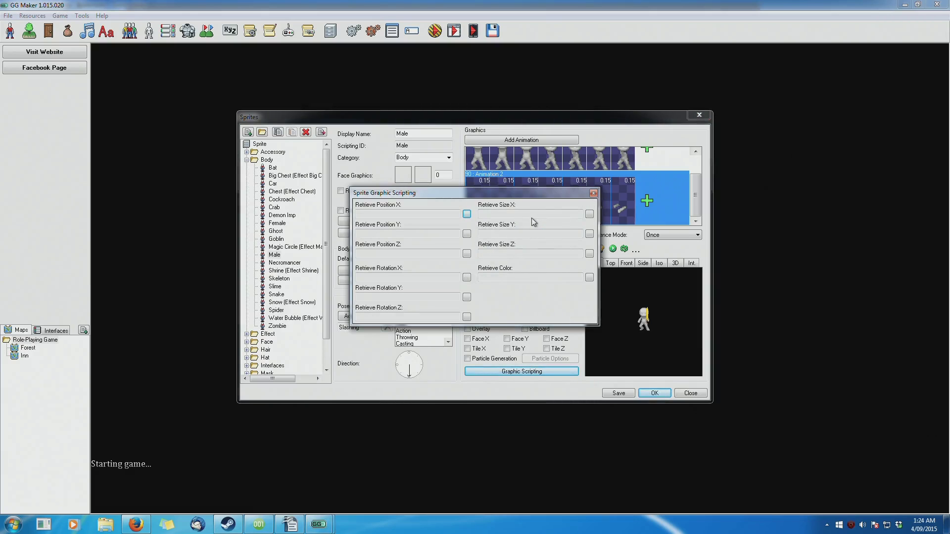
click(593, 194)
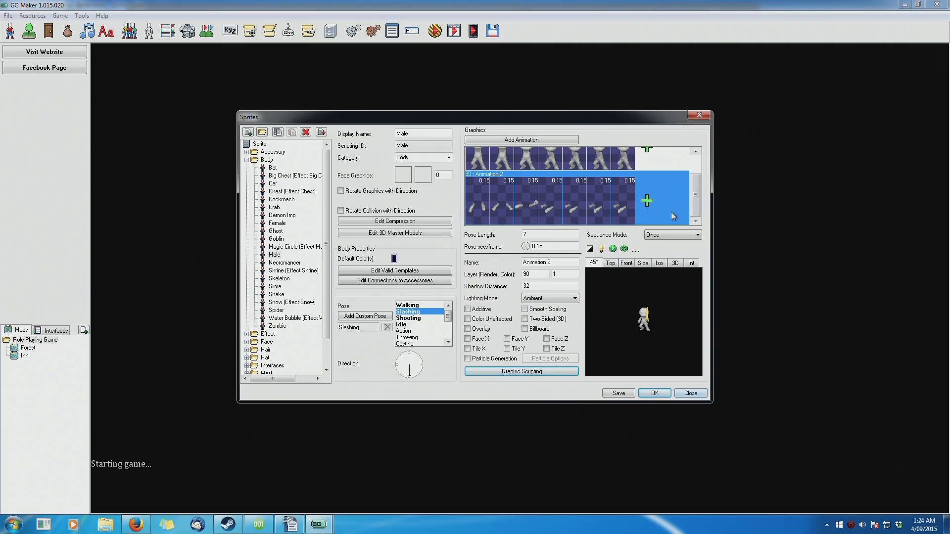
Check Animation 2's sequence mode choices, keep Once, and close the Sprites editor without saving
click(667, 236)
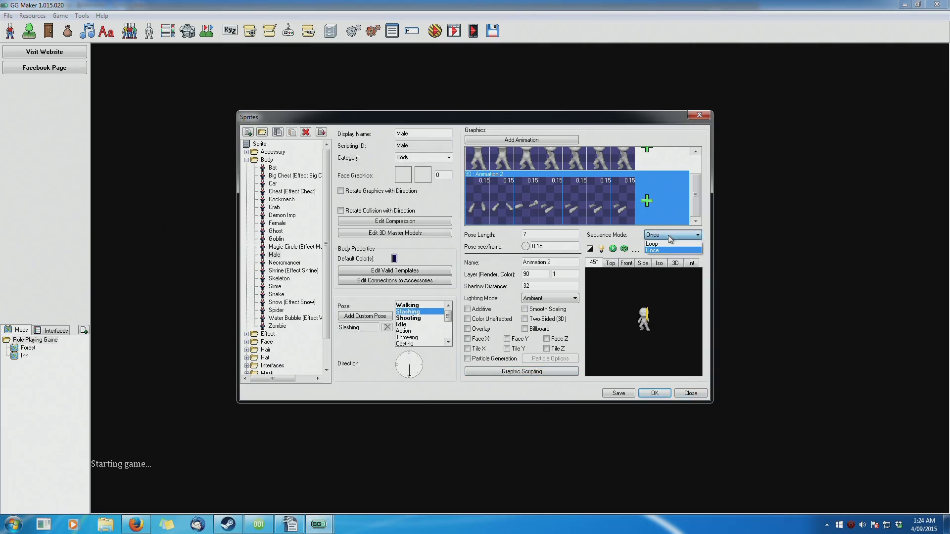
click(668, 235)
click(690, 392)
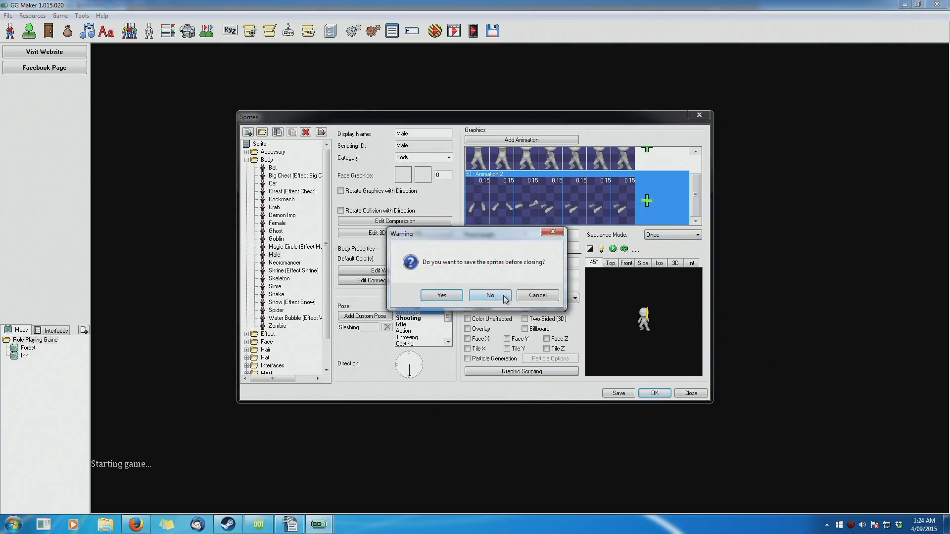
click(504, 298)
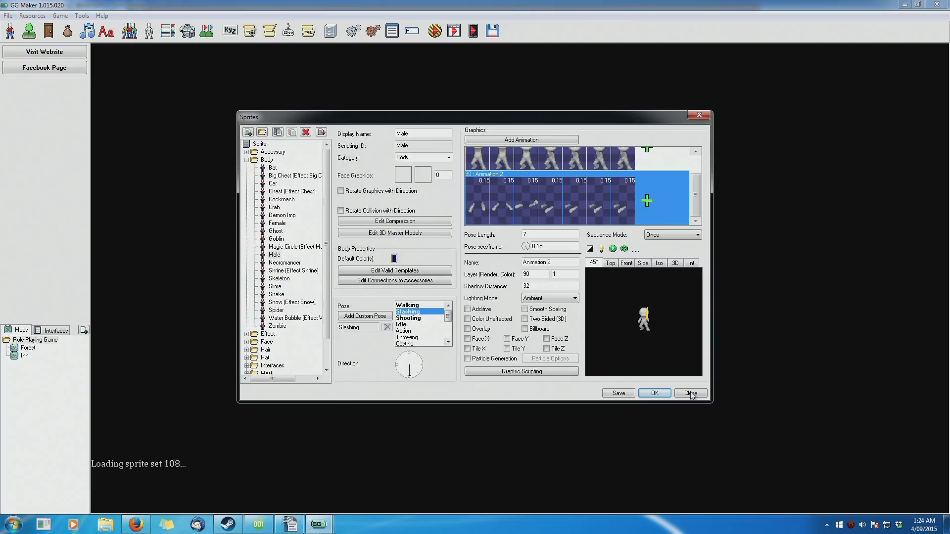
click(690, 393)
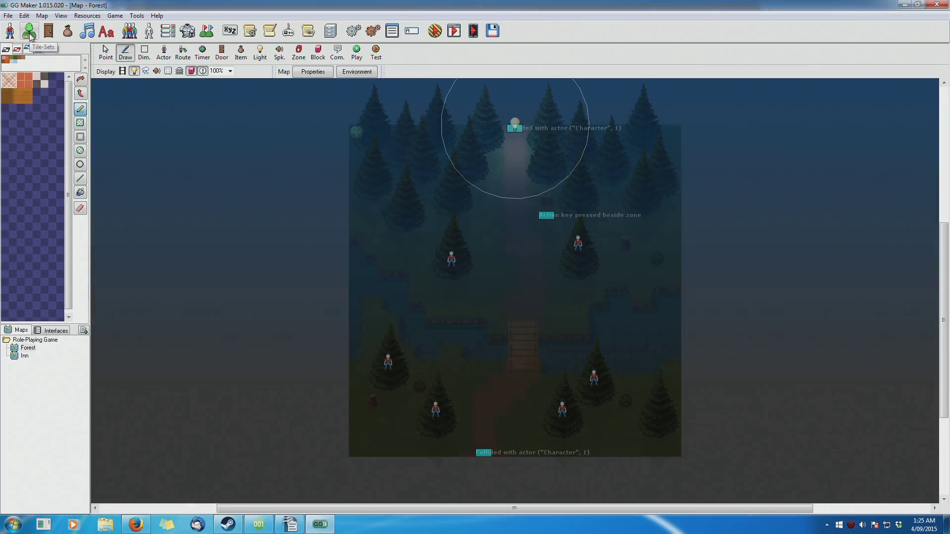
Glance at the Tile-Sets editor and browse the ground, lower object and upper object tile palettes for the Forest map
click(29, 32)
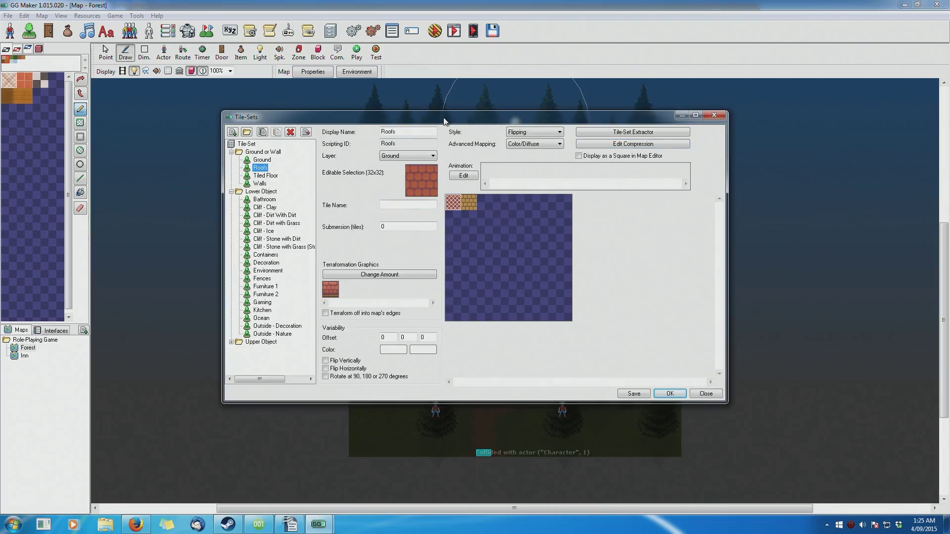
drag(444, 122, 421, 238)
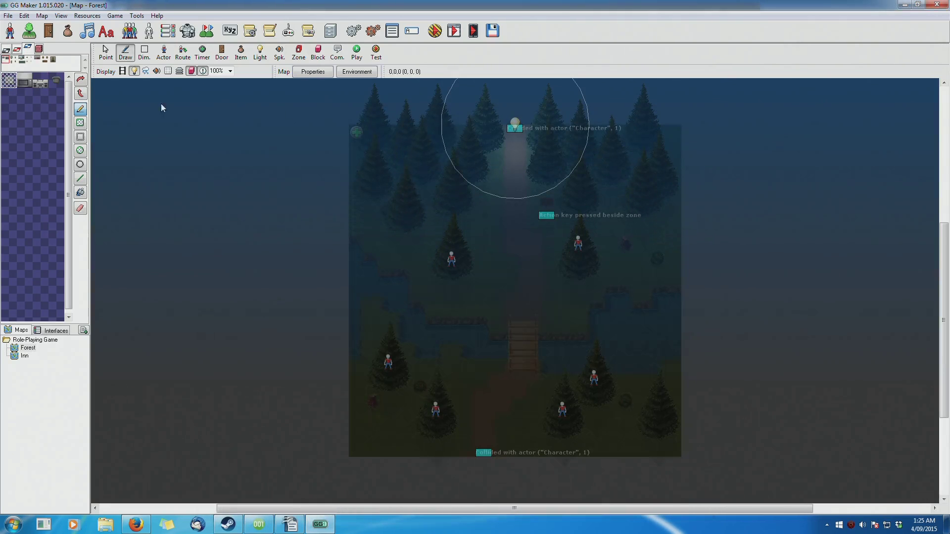
click(26, 50)
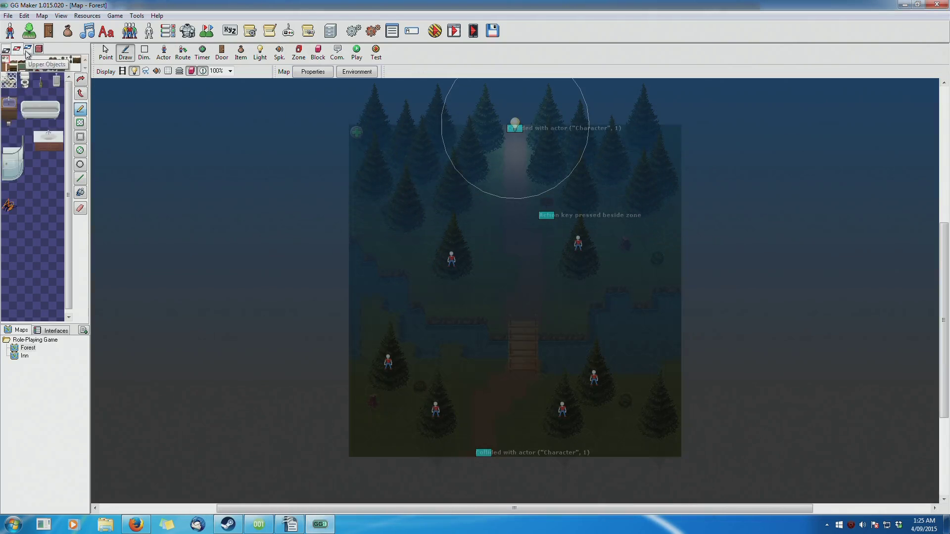
click(6, 50)
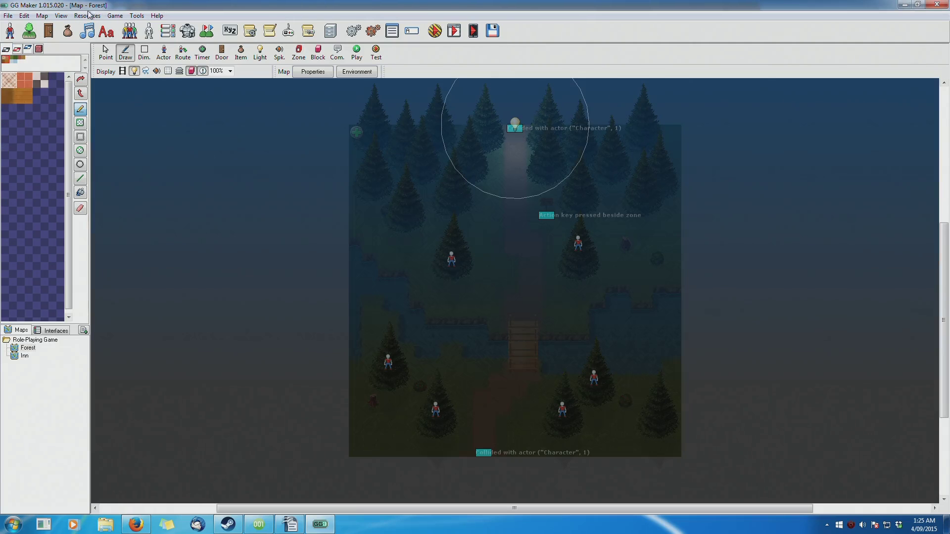
click(18, 50)
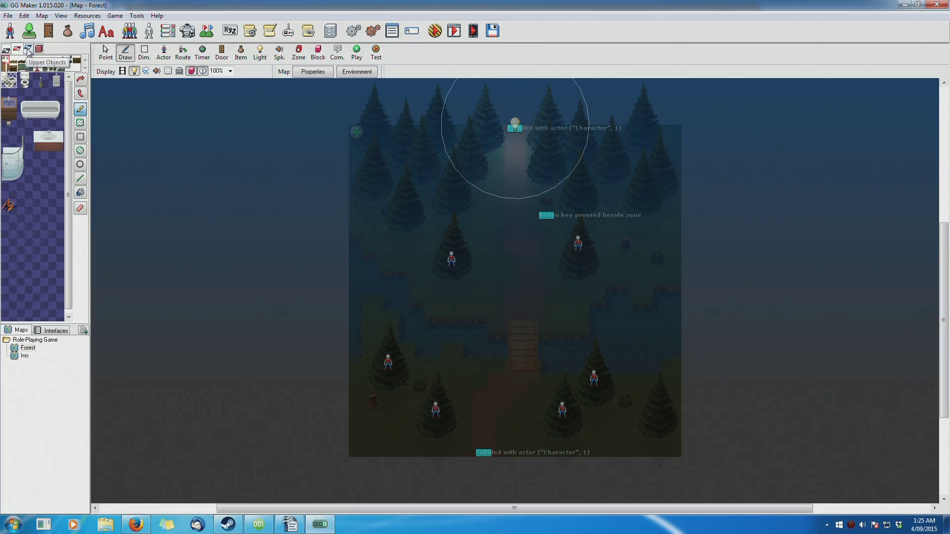
click(28, 50)
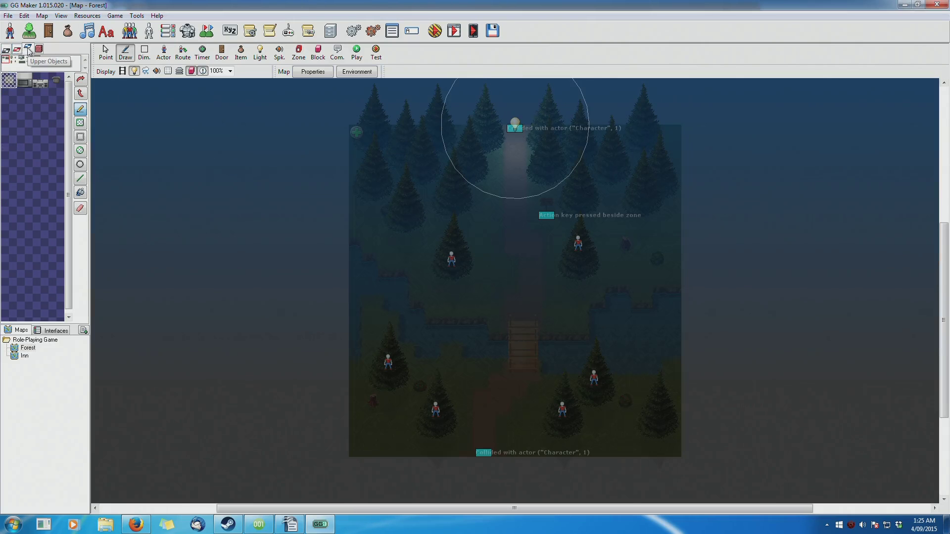
click(17, 50)
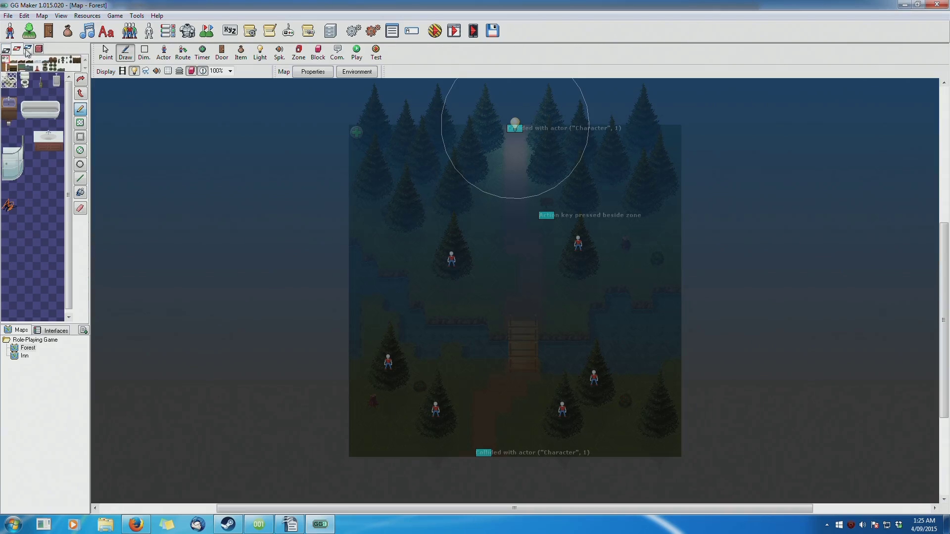
click(5, 50)
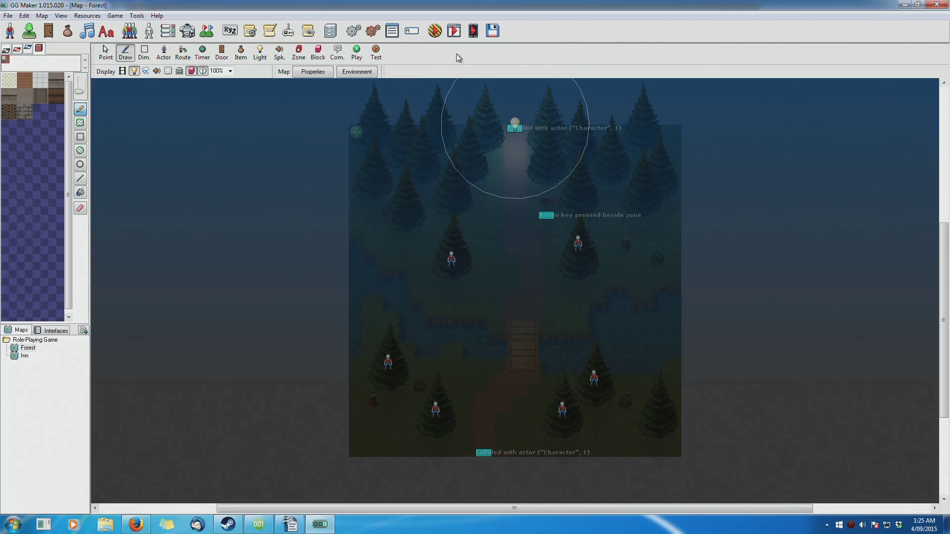
Open the Tile-Sets editor and look through the tiles of the Ground set, including the grass, dirt and empty tiles
click(29, 31)
click(260, 168)
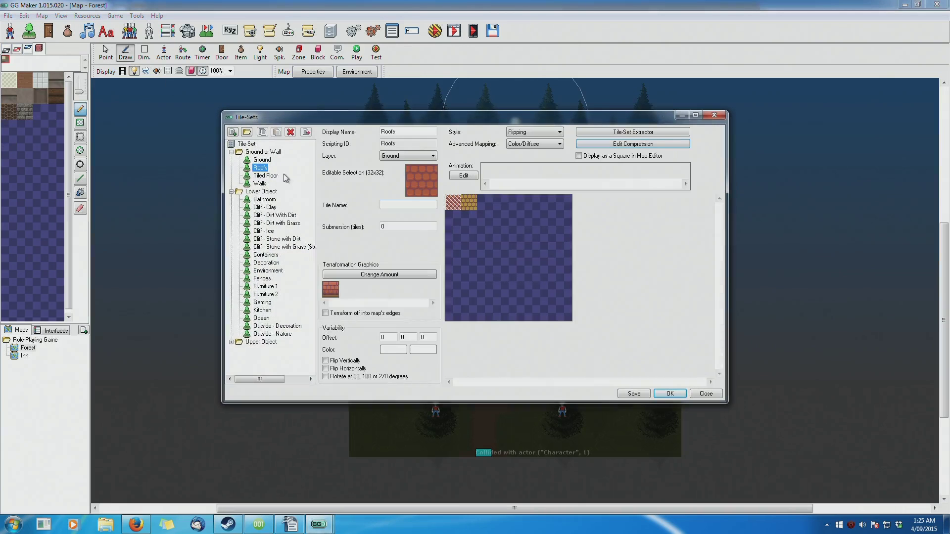
click(261, 160)
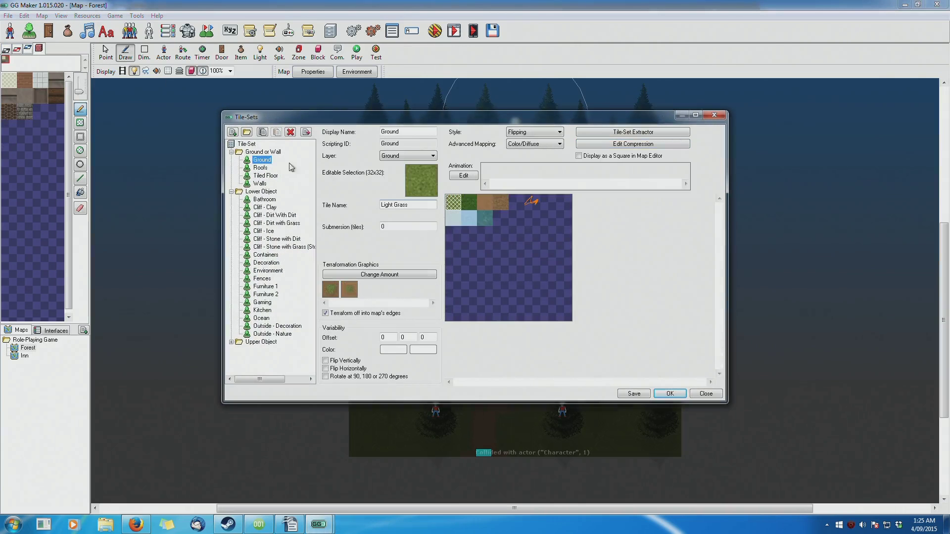
click(468, 203)
click(485, 201)
click(532, 218)
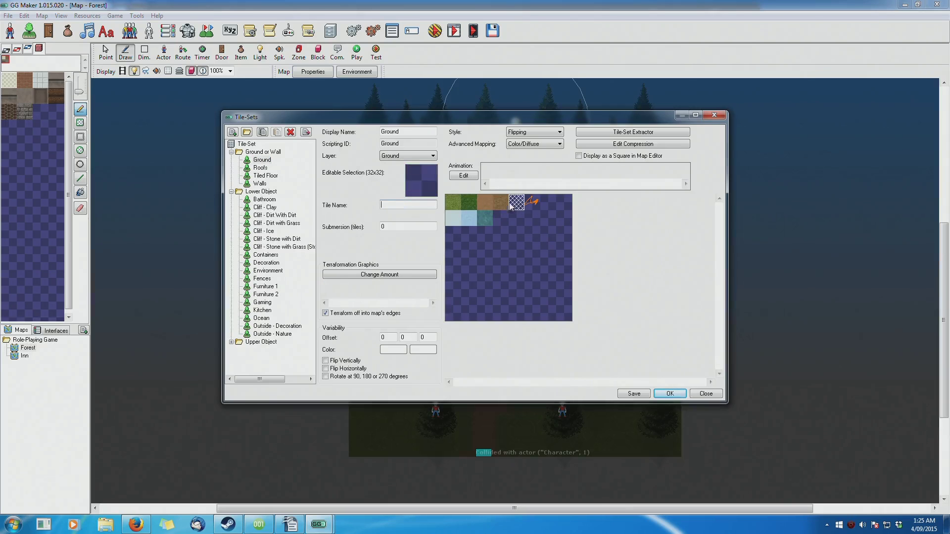
View the empty Ground tile enlarged in the Graphic Editor and close it without drawing anything
right_click(426, 184)
click(458, 214)
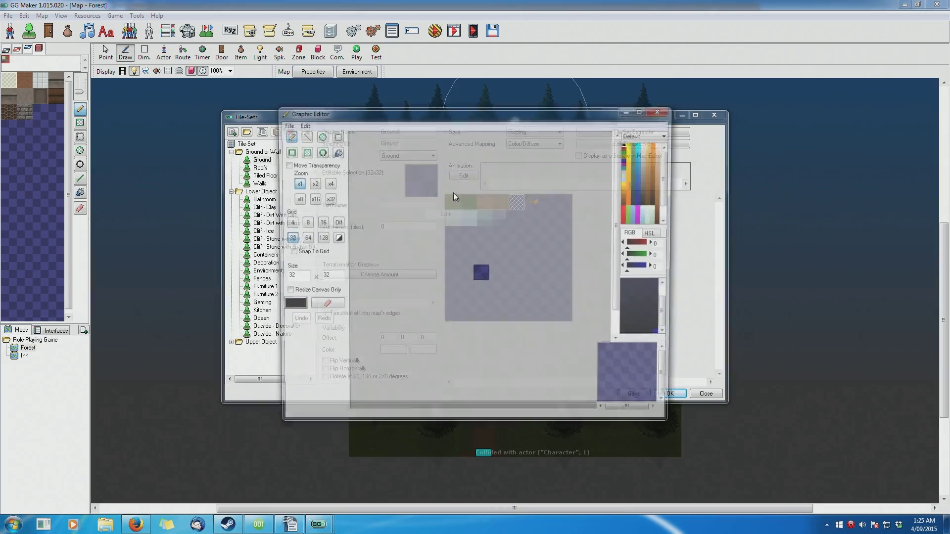
scroll(499, 271, up, 2)
scroll(530, 239, down, 1)
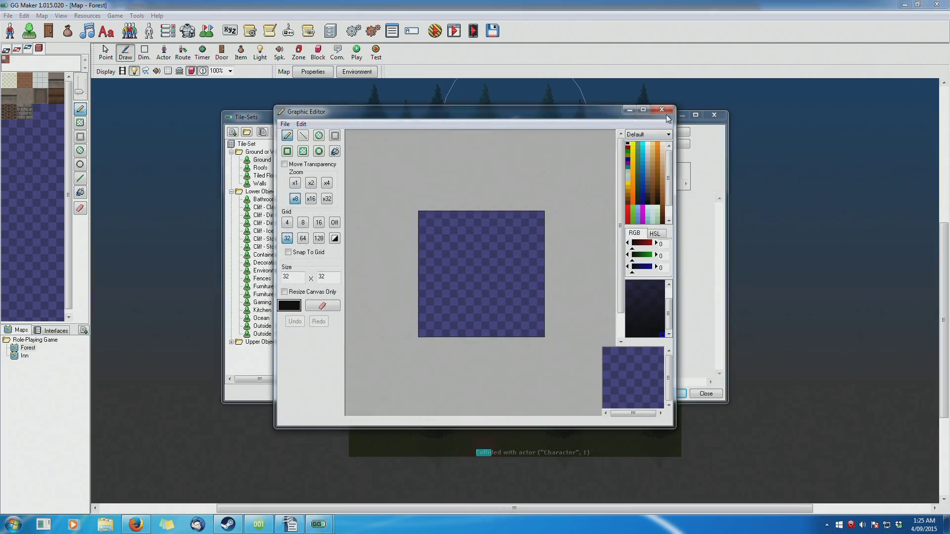
click(662, 110)
Review the orange scribble and Water tiles of the Ground set, and view the Light Grass tile's first terraformation graphic
click(534, 203)
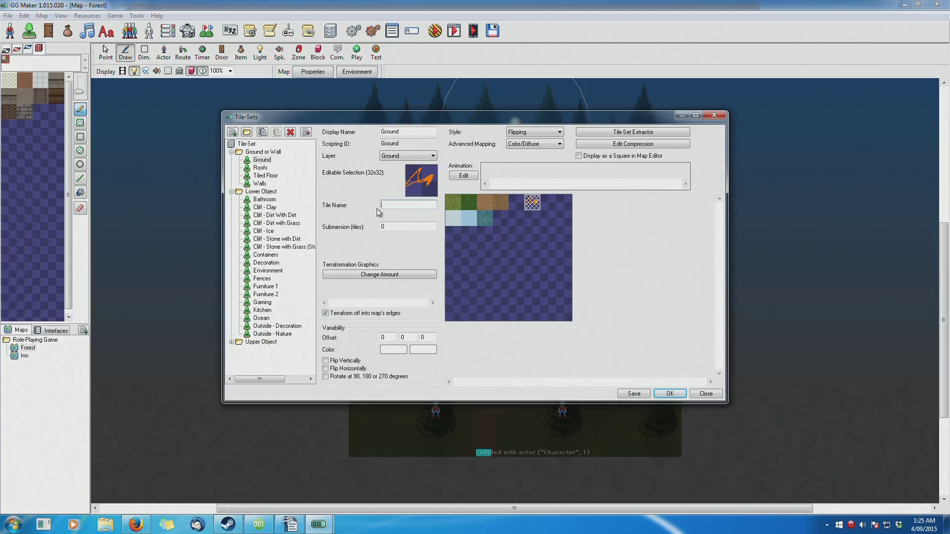
click(395, 206)
click(488, 222)
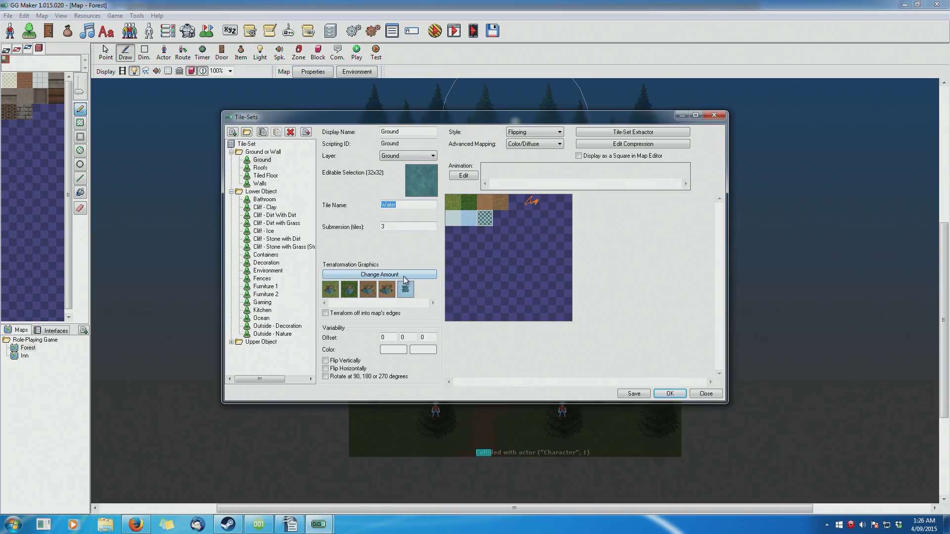
click(451, 201)
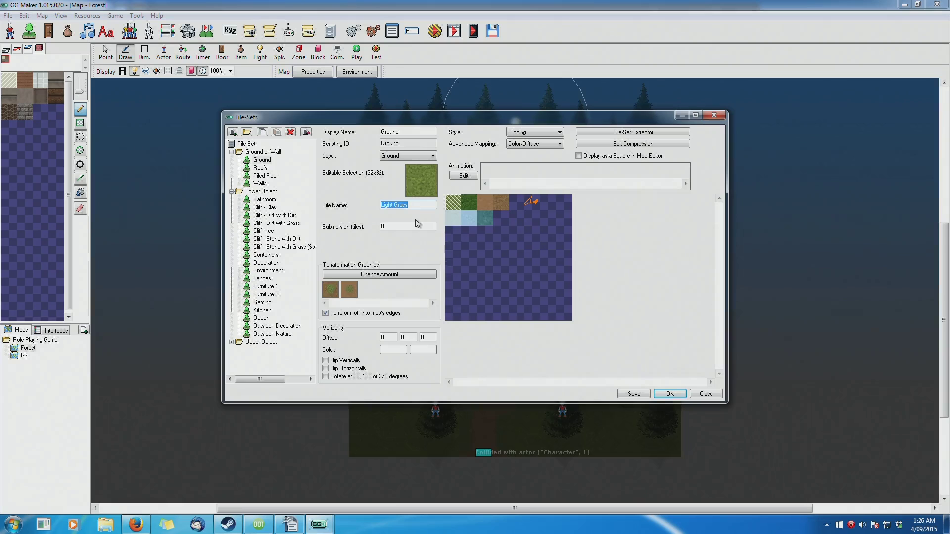
double_click(330, 290)
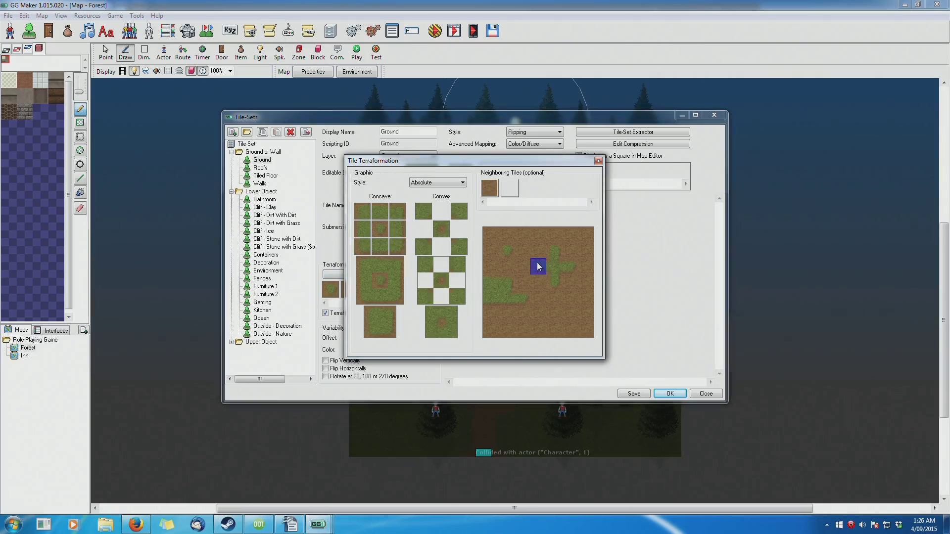
click(598, 161)
Examine the Water tile's terraformation graphics for grass and dirt neighboring tiles in the Tile Terraformation dialog
click(470, 220)
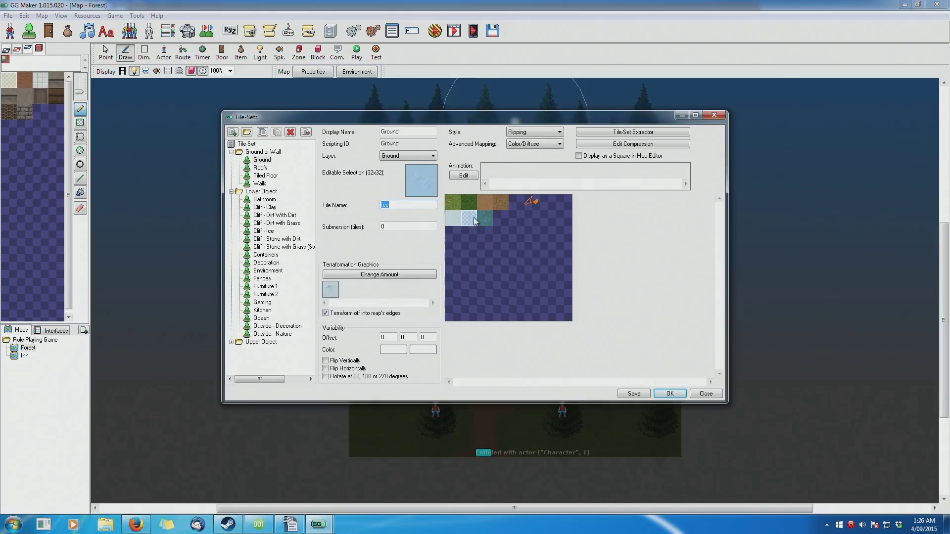
click(486, 218)
double_click(331, 291)
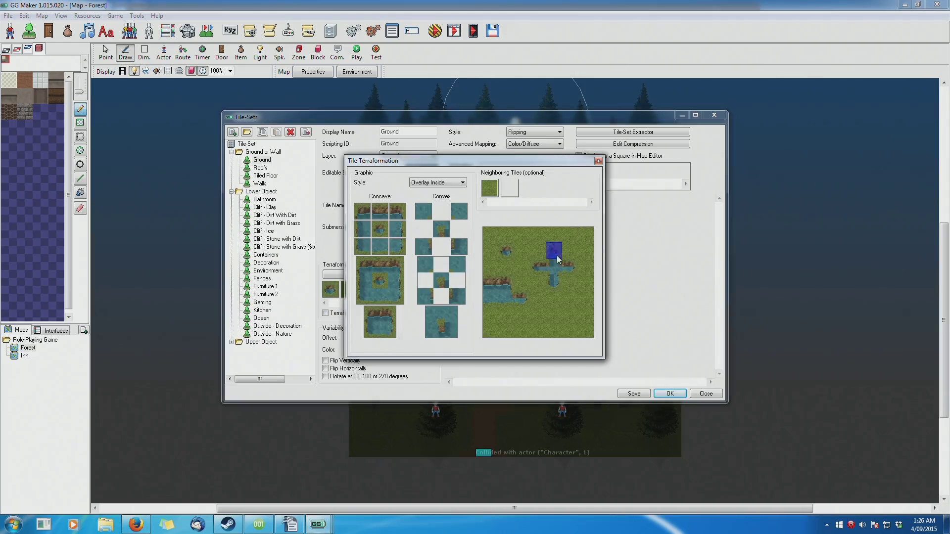
click(598, 161)
click(500, 218)
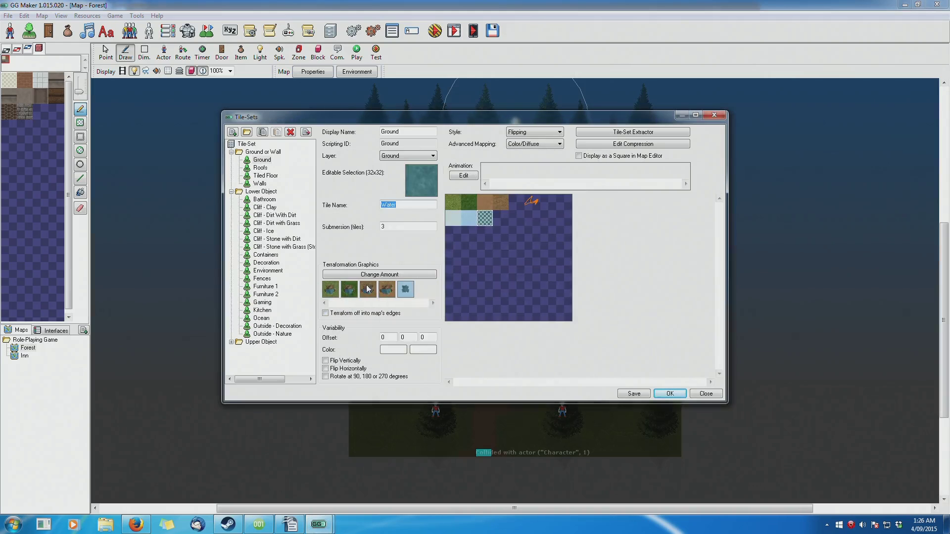
double_click(330, 291)
click(598, 161)
click(516, 218)
double_click(331, 291)
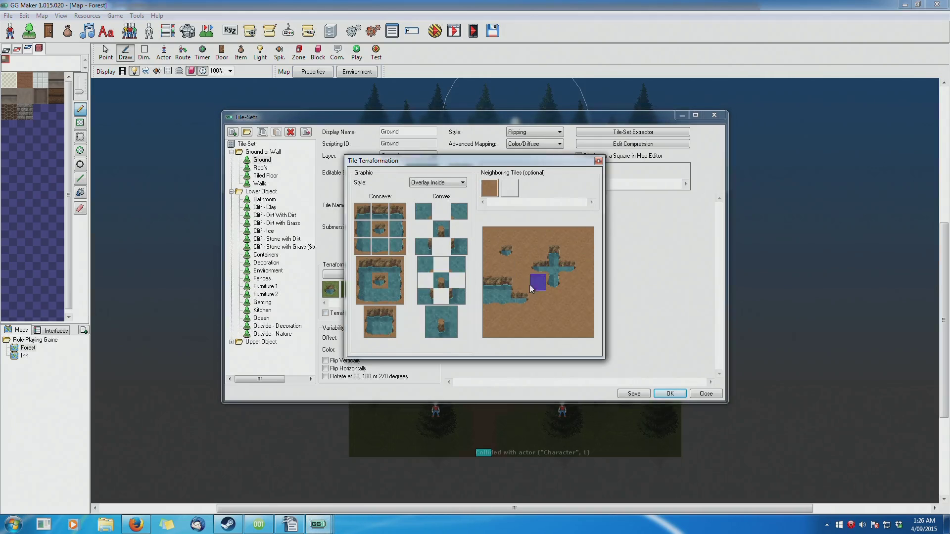
click(598, 160)
Close the Tile-Sets editor, view the Inn map with the ground tile palette, and return to the Forest map
drag(346, 117, 606, 129)
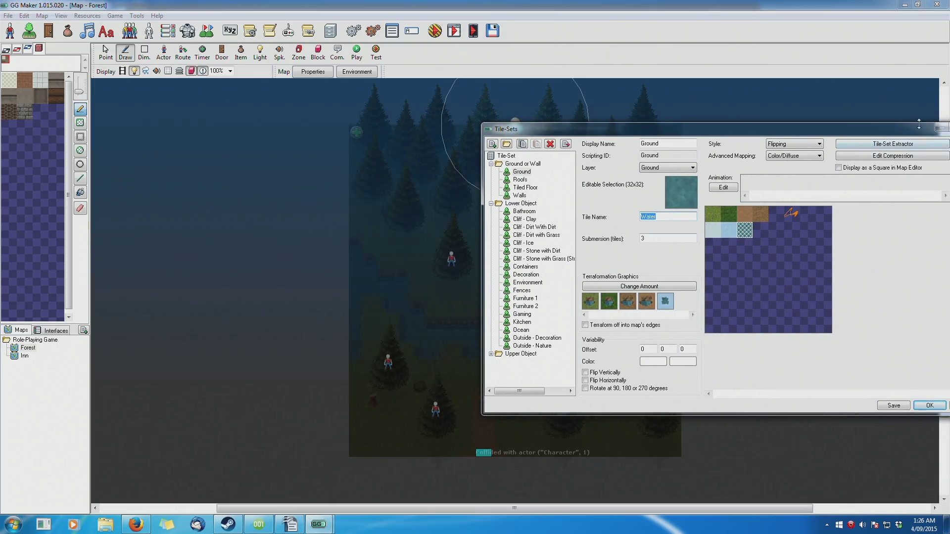
drag(919, 125, 818, 122)
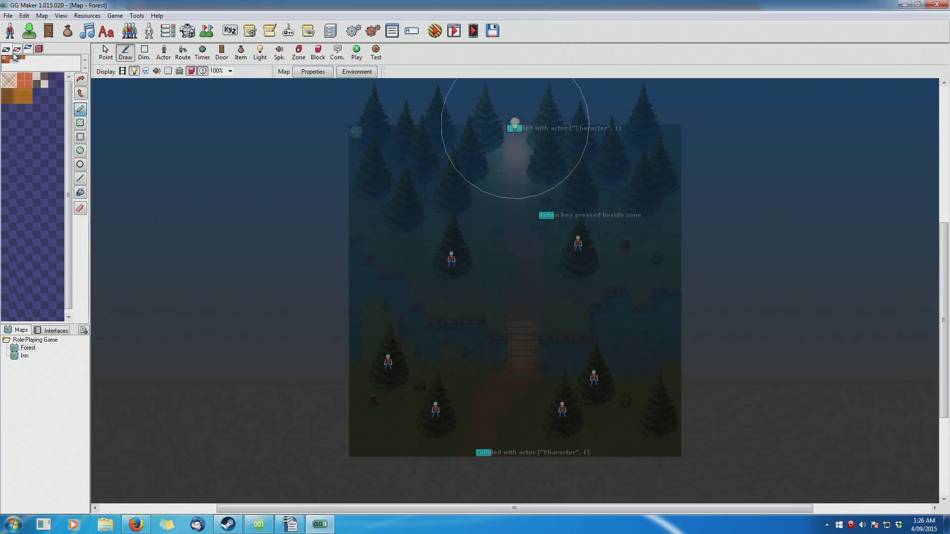
click(14, 58)
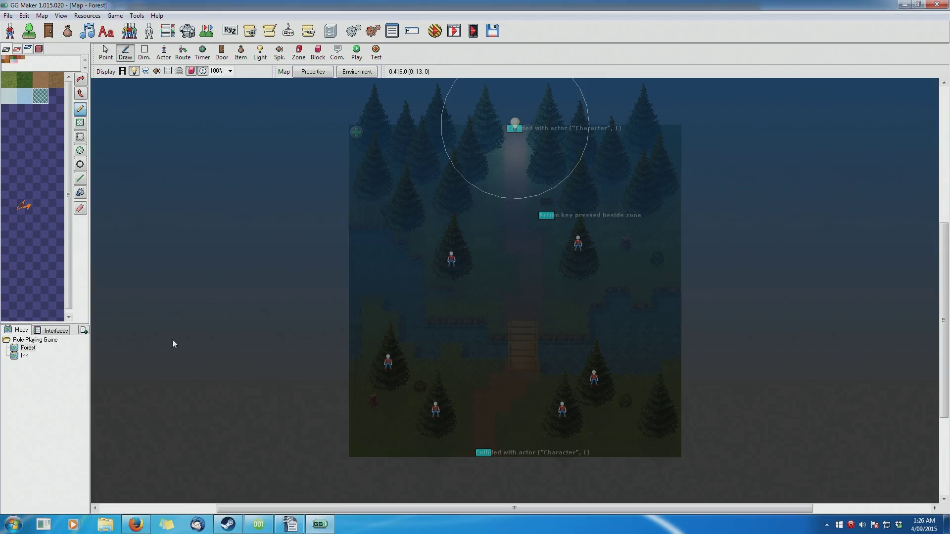
double_click(24, 355)
key(Return)
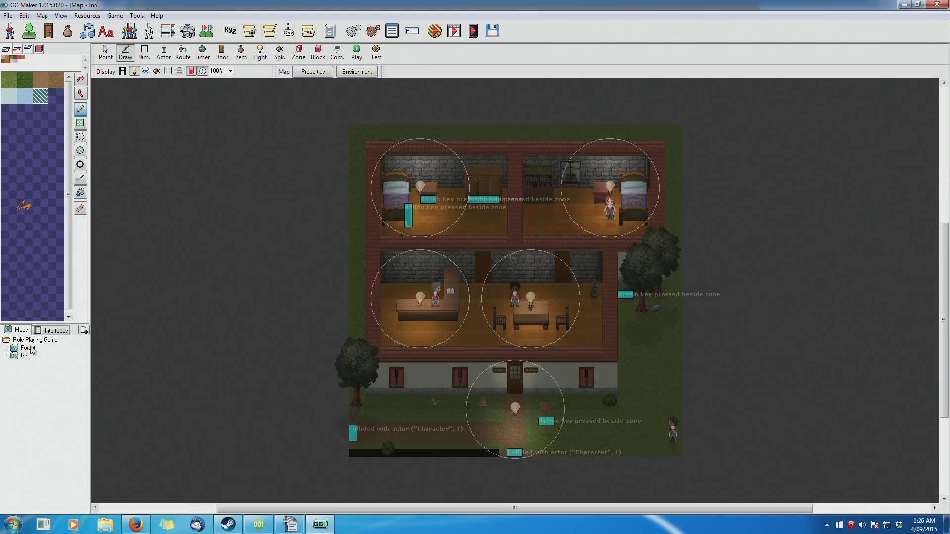
double_click(27, 347)
Reopen the Tile-Sets editor and view the Roofs and Ground sets
click(28, 31)
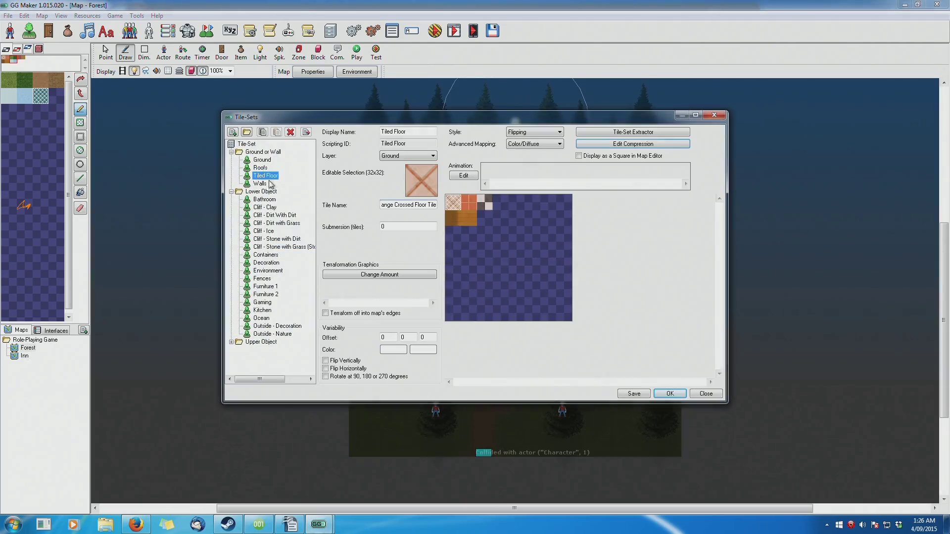
click(260, 167)
click(262, 160)
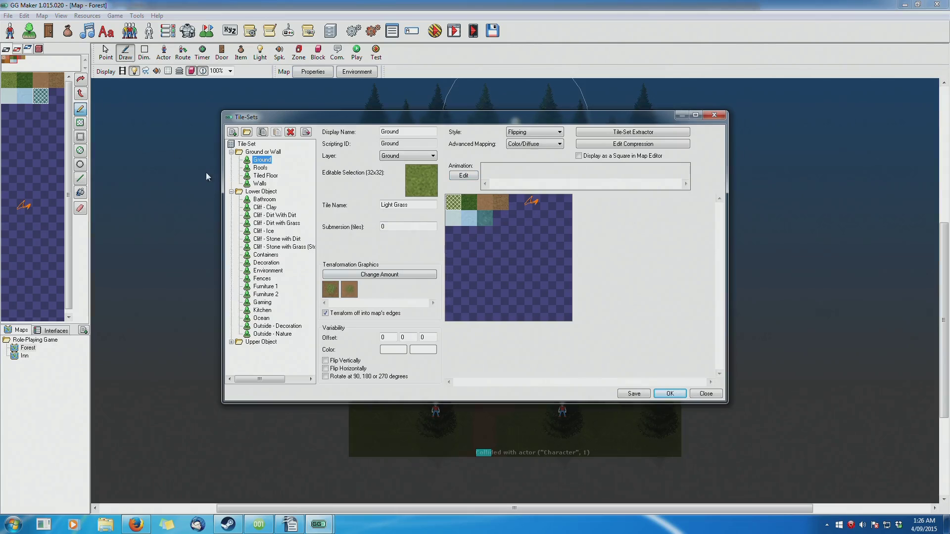
Review the tile shape, altitude and Collision Editor of the Cliff - Stone with Grass set, and view the Containers set
click(263, 247)
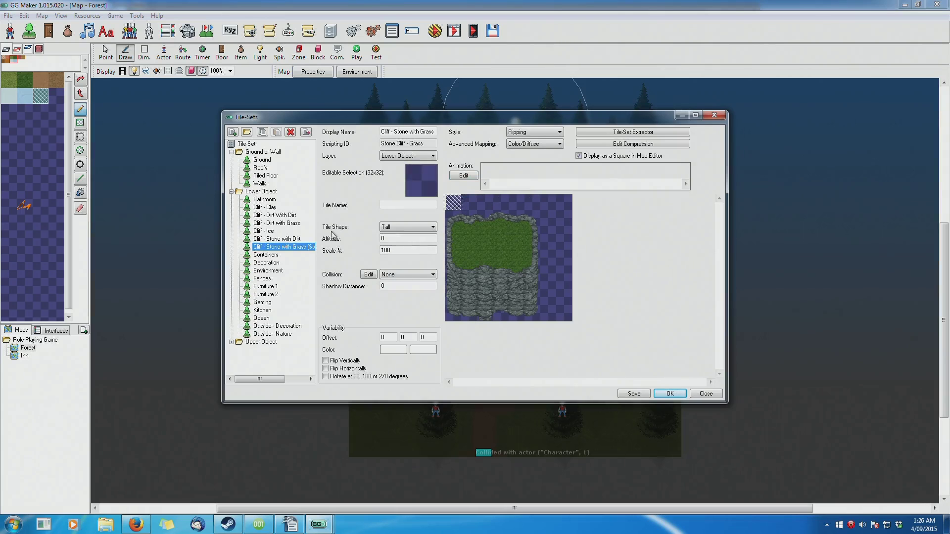
click(392, 227)
click(388, 238)
click(369, 274)
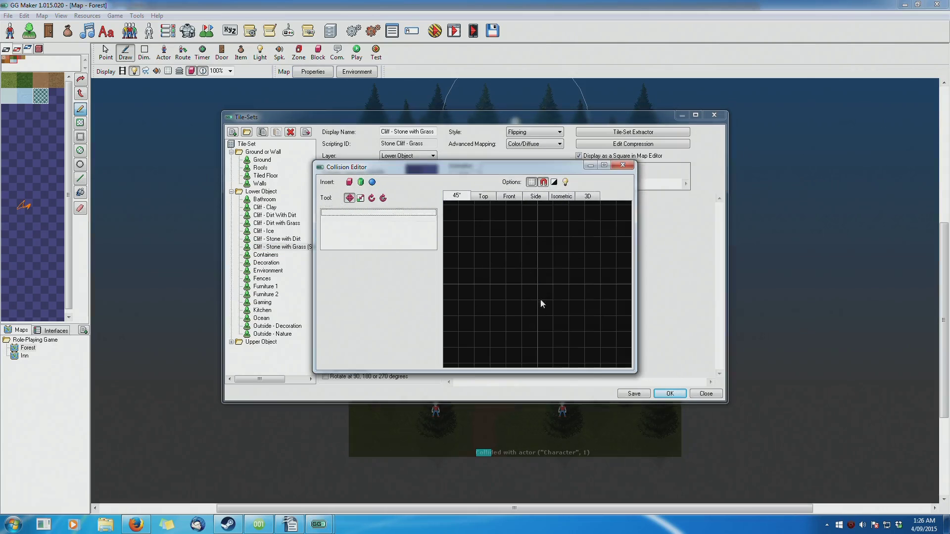
click(480, 196)
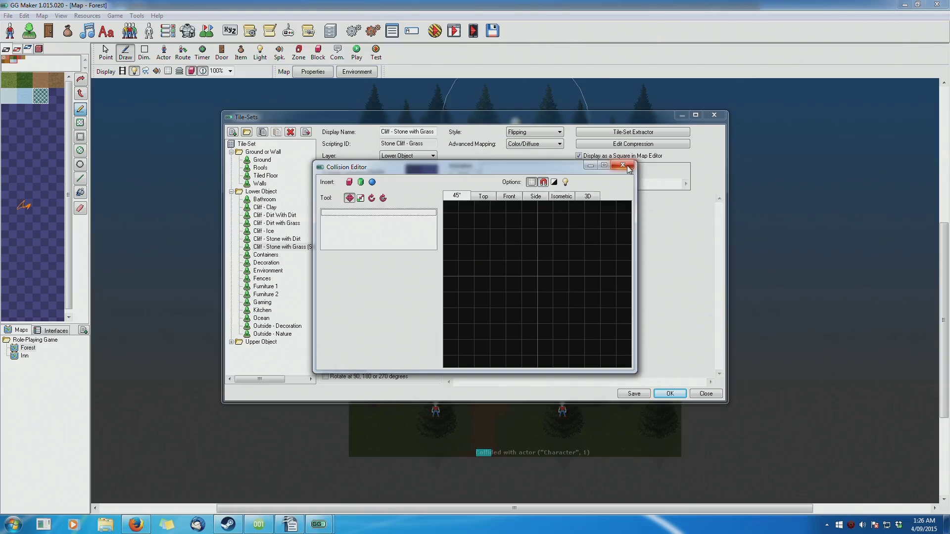
click(622, 166)
click(266, 255)
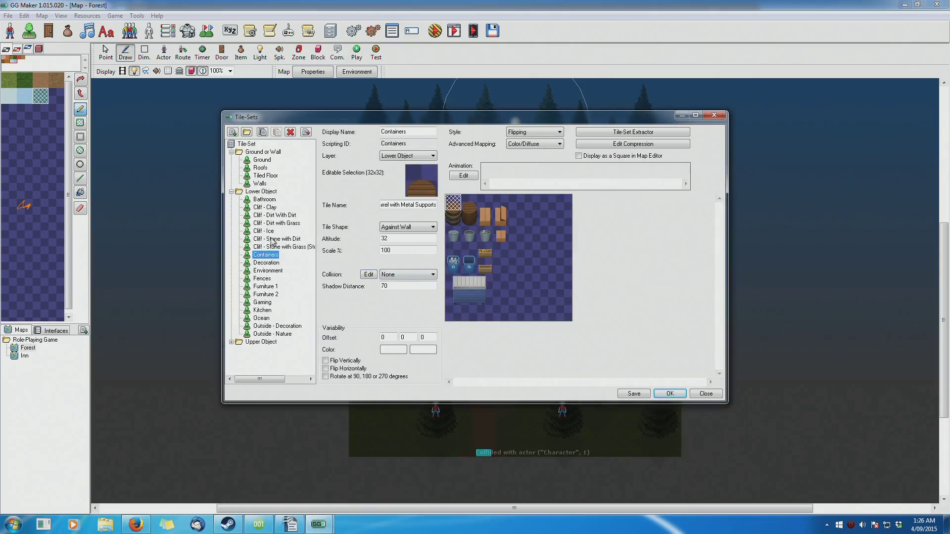
View the Cliff - Stone with Dirt, Roofs and Tiled Floor tile-sets
click(275, 239)
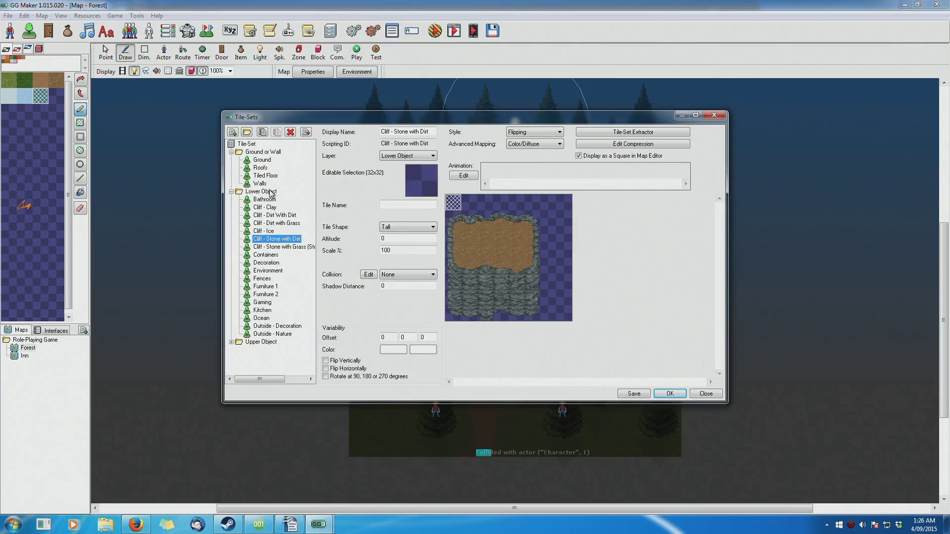
click(263, 167)
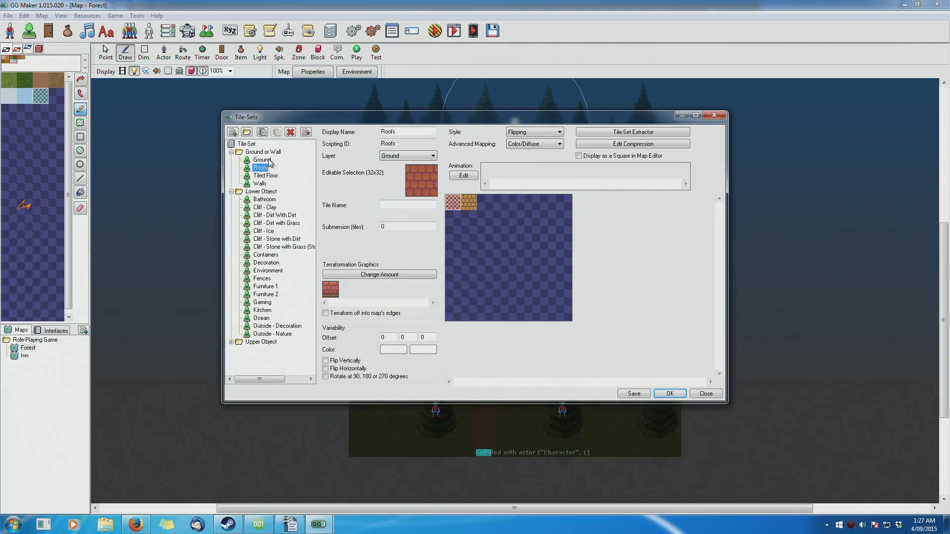
click(269, 161)
click(266, 176)
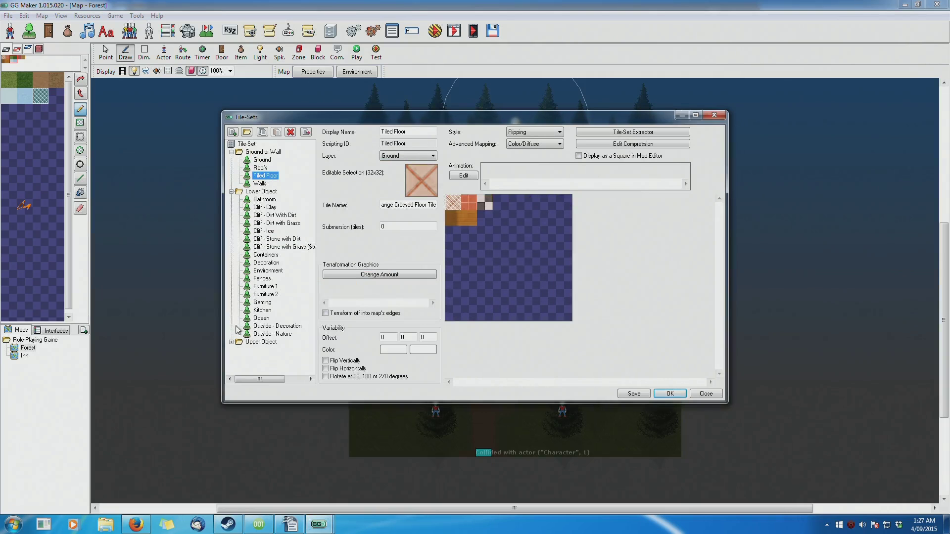
Expand the Upper Object group and browse its tile-sets, including Food
click(231, 342)
click(266, 351)
click(262, 341)
click(268, 334)
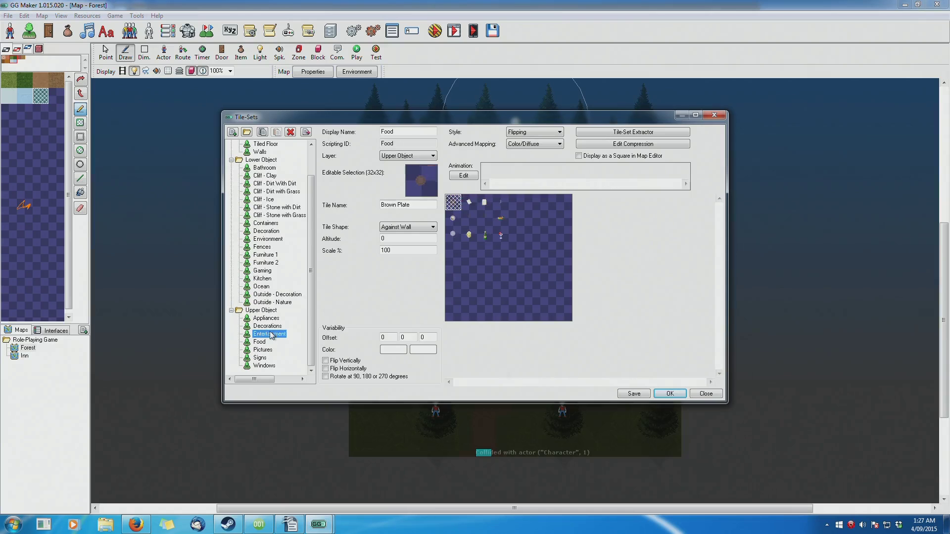
click(270, 263)
Select the Table tile in the Furniture 1 set and inspect its collision shape in the Collision Editor's 3D view
click(265, 254)
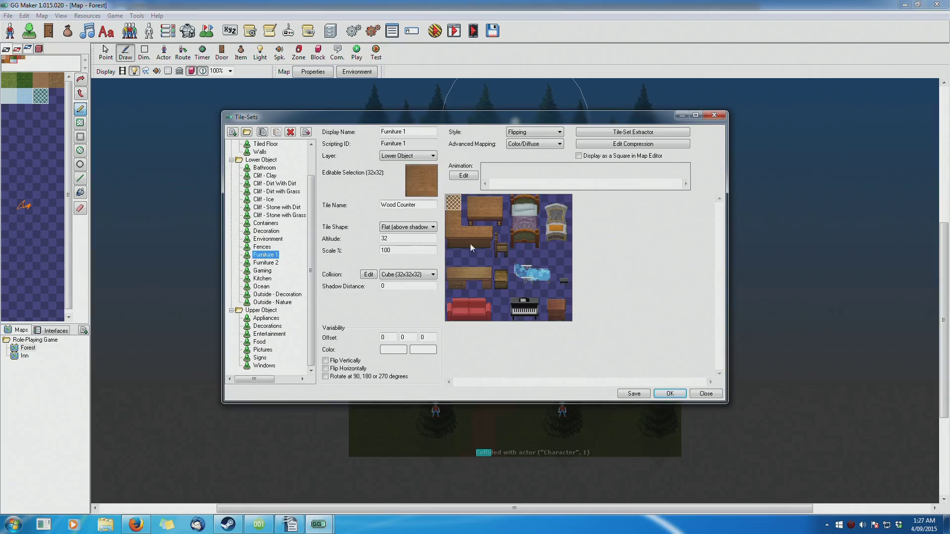
click(486, 219)
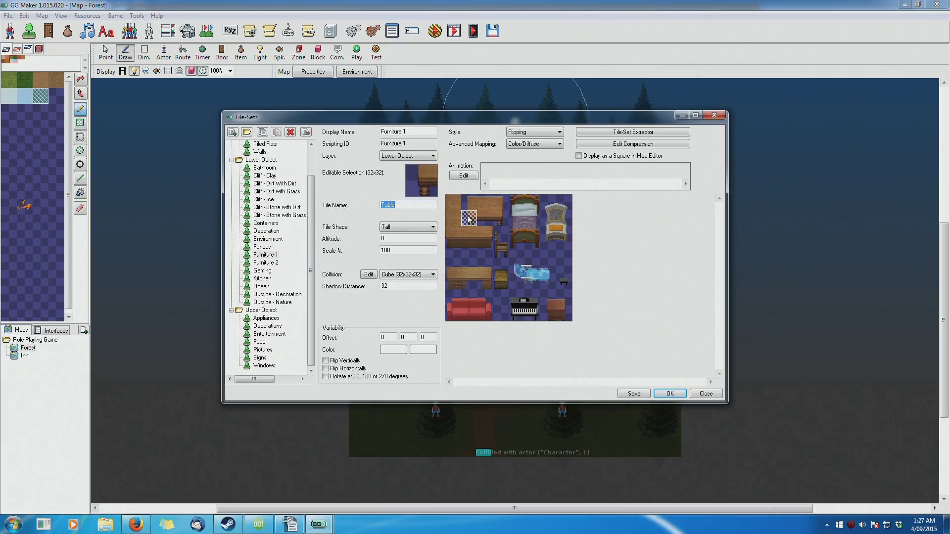
click(368, 274)
scroll(567, 268, up, 5)
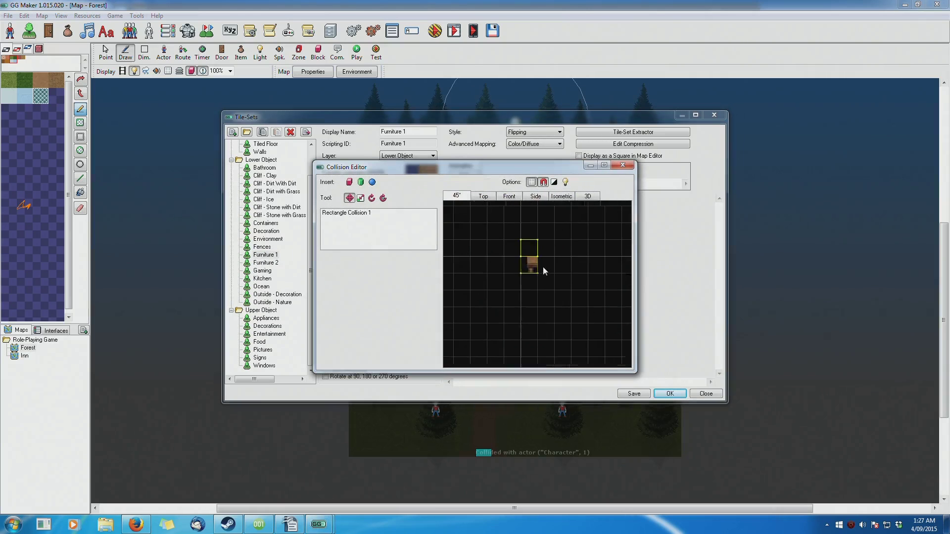
click(587, 196)
drag(538, 259, 538, 304)
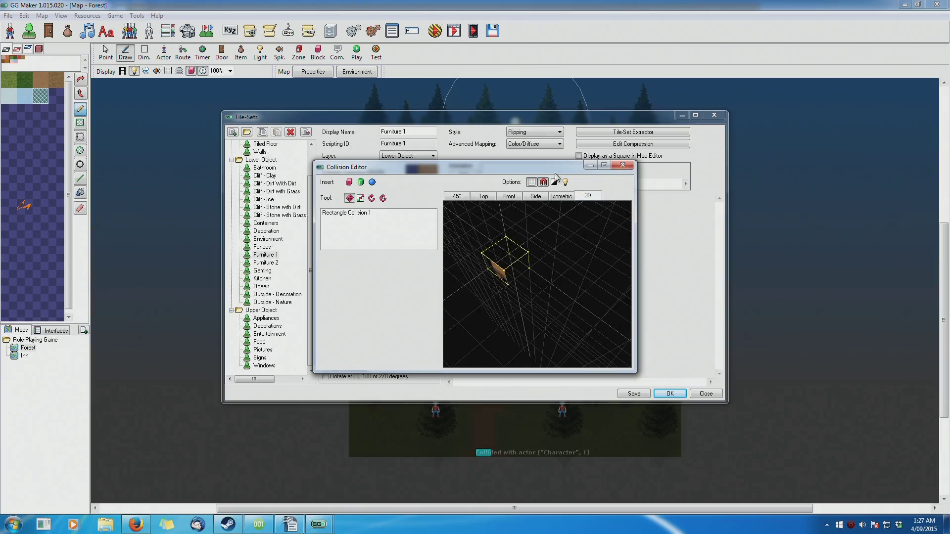
click(614, 168)
Set the Table tile's collision to Tallish (32x32x48) and inspect the shape in 3D
click(402, 274)
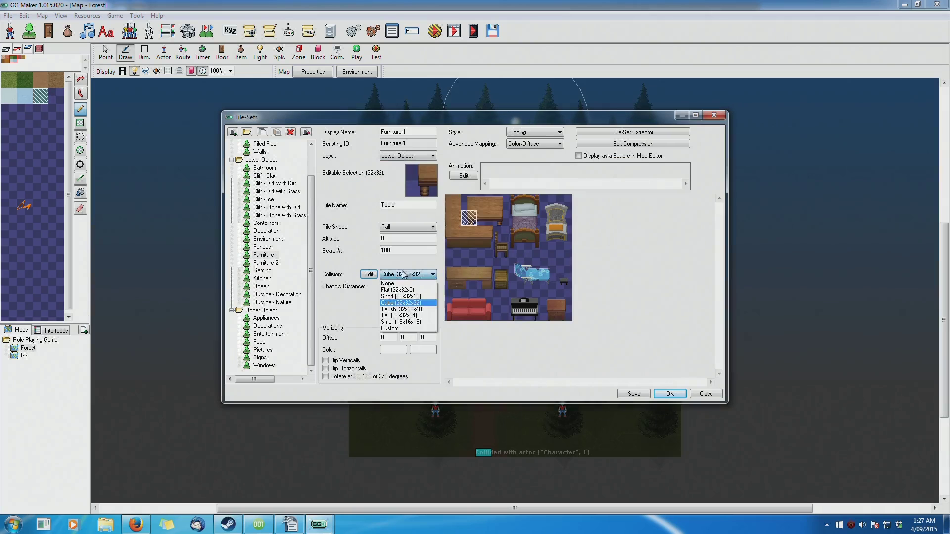
click(402, 295)
click(403, 276)
click(402, 307)
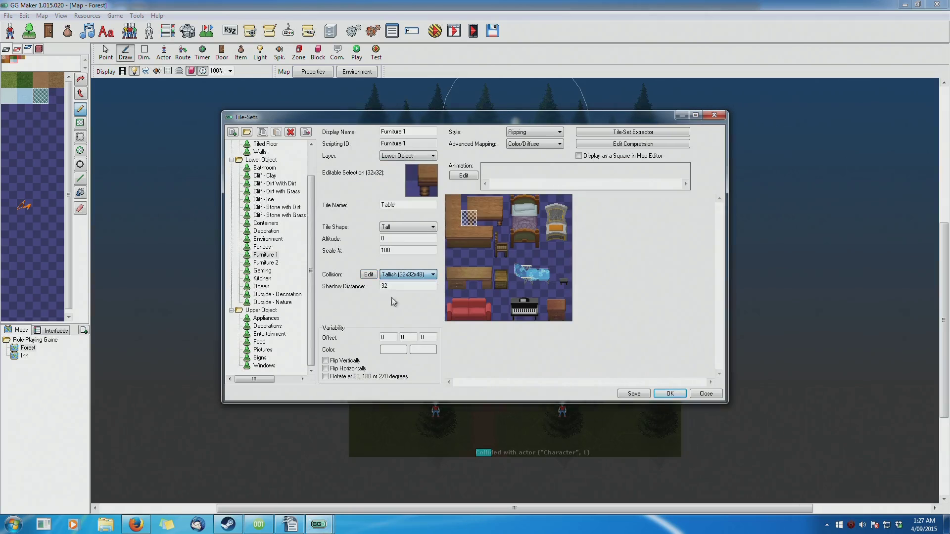
click(369, 274)
click(587, 196)
drag(551, 238, 521, 212)
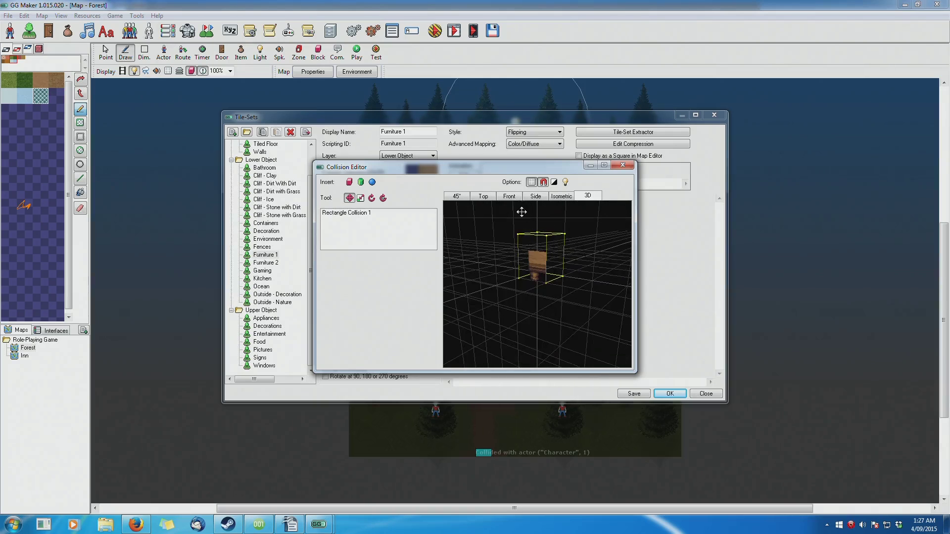
click(622, 165)
Try the Tall (32x32x64) collision on the Table tile in 3D, and set the collision back to Cube (32x32x32)
click(406, 274)
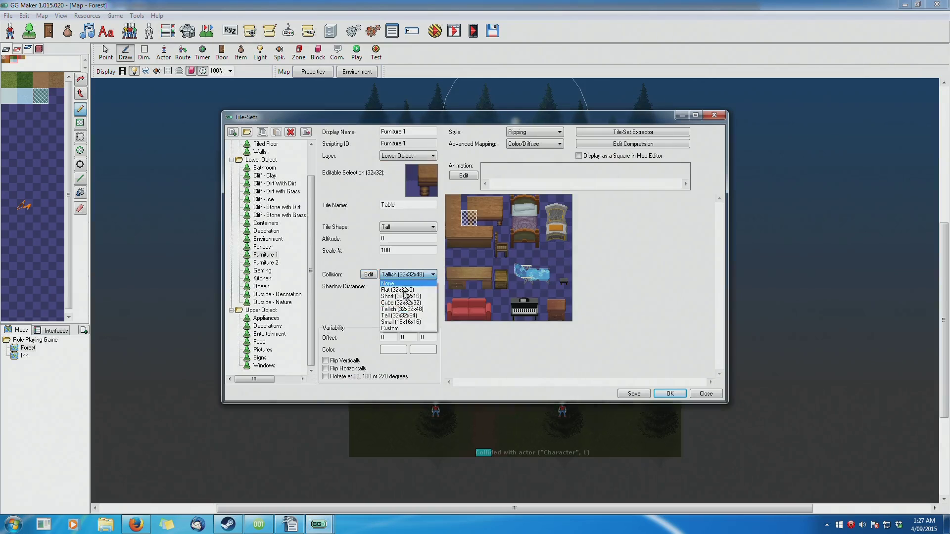
click(396, 326)
click(587, 195)
drag(579, 237, 554, 198)
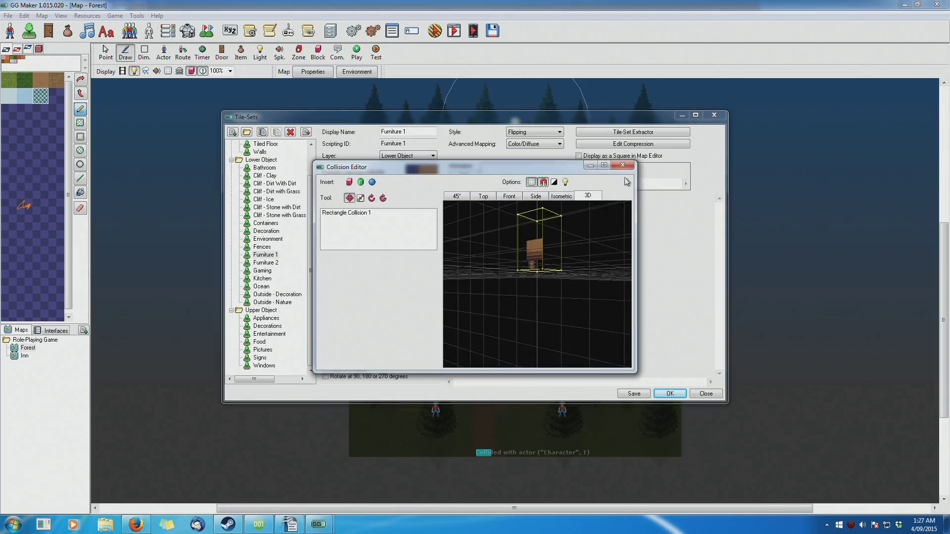
click(622, 165)
click(406, 274)
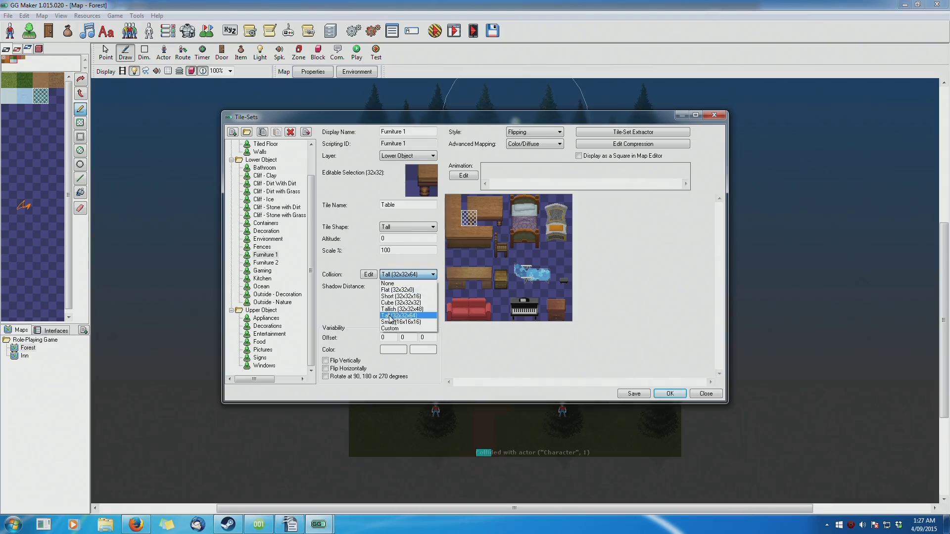
click(400, 302)
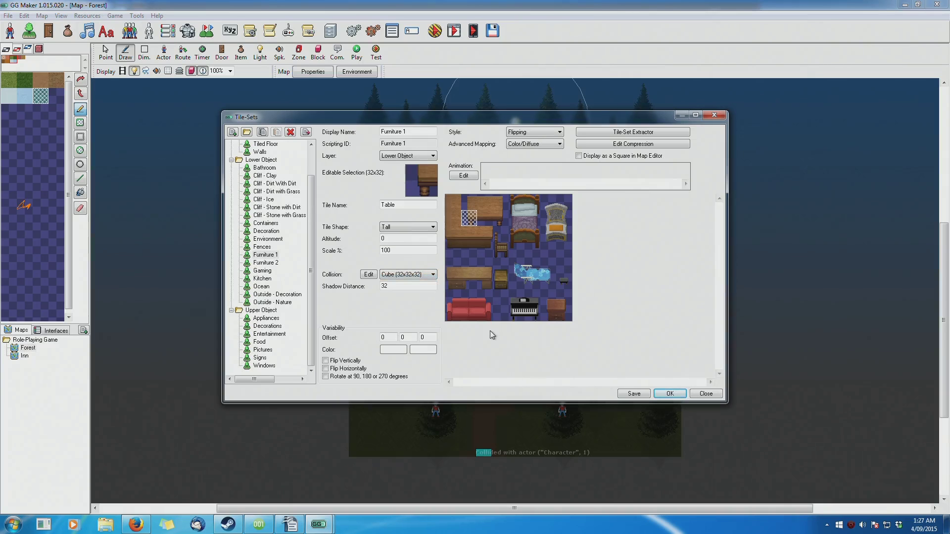
Try purple as the Table tile's first variability color, and set that color back to white
click(393, 350)
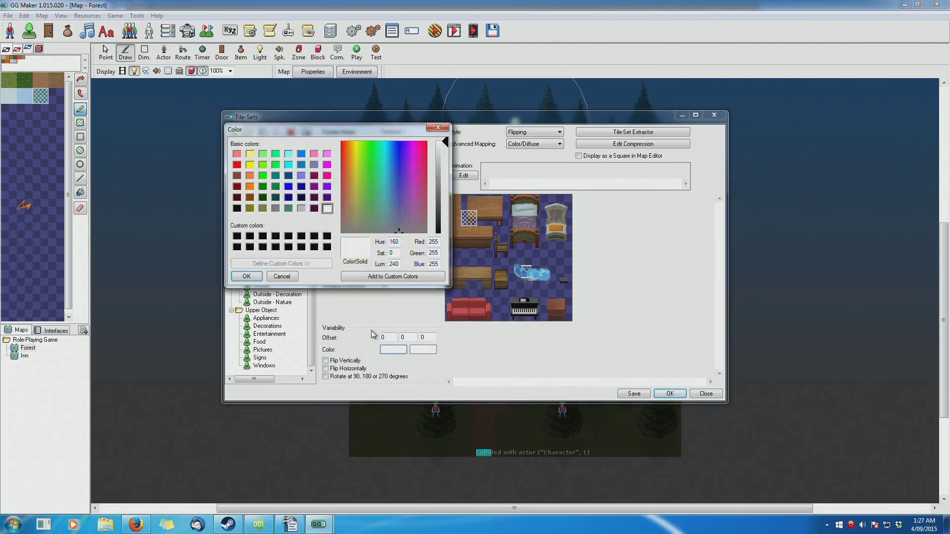
click(313, 186)
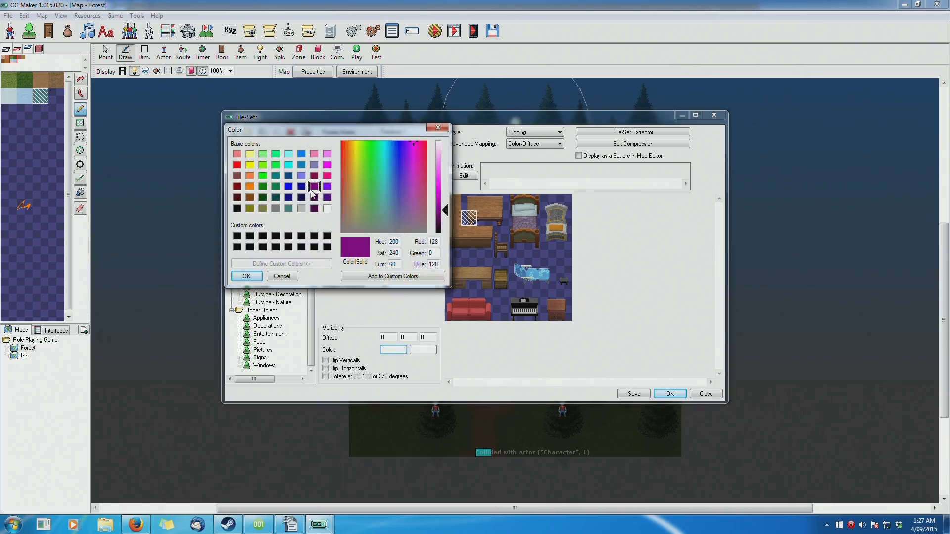
click(253, 275)
click(393, 350)
click(326, 209)
click(245, 276)
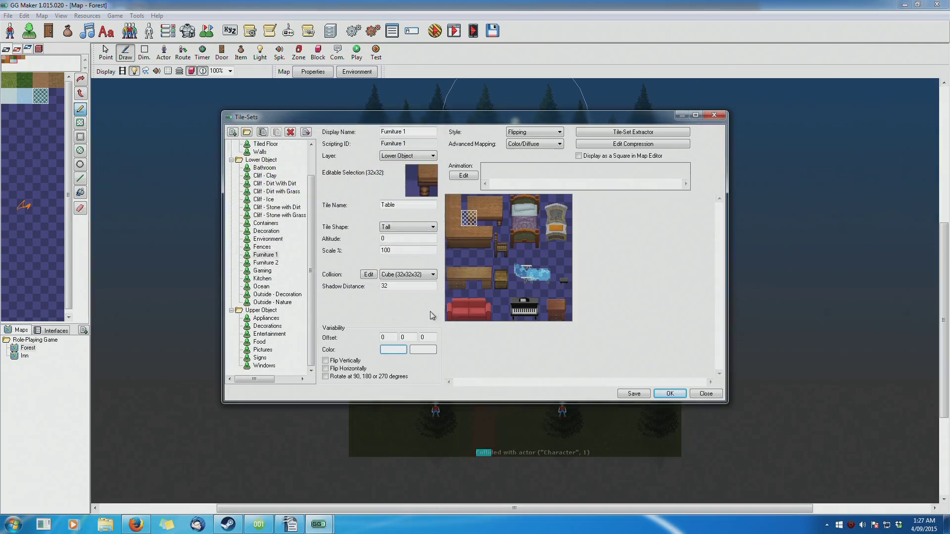
Review the Advanced Mapping options of the Furniture 1 set, keeping Color/Diffuse
click(547, 144)
click(547, 145)
click(546, 145)
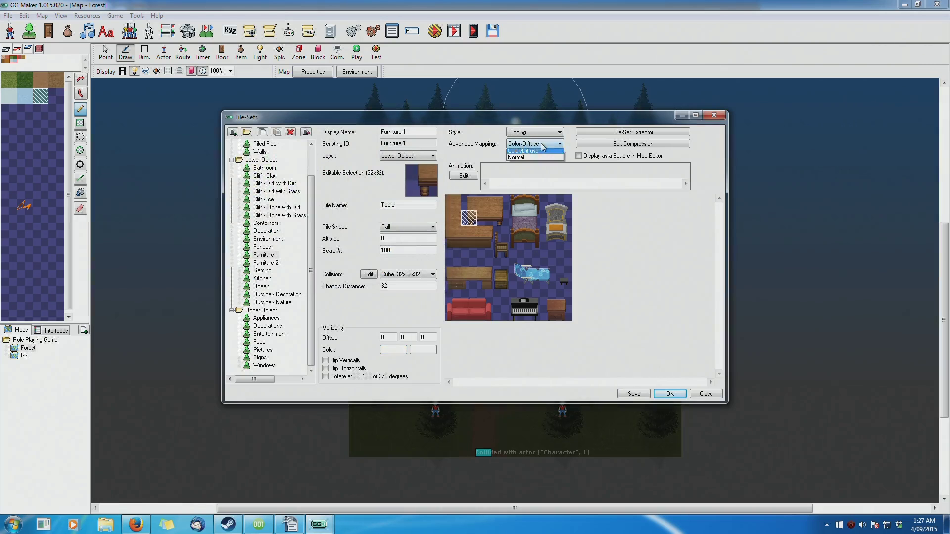
click(533, 153)
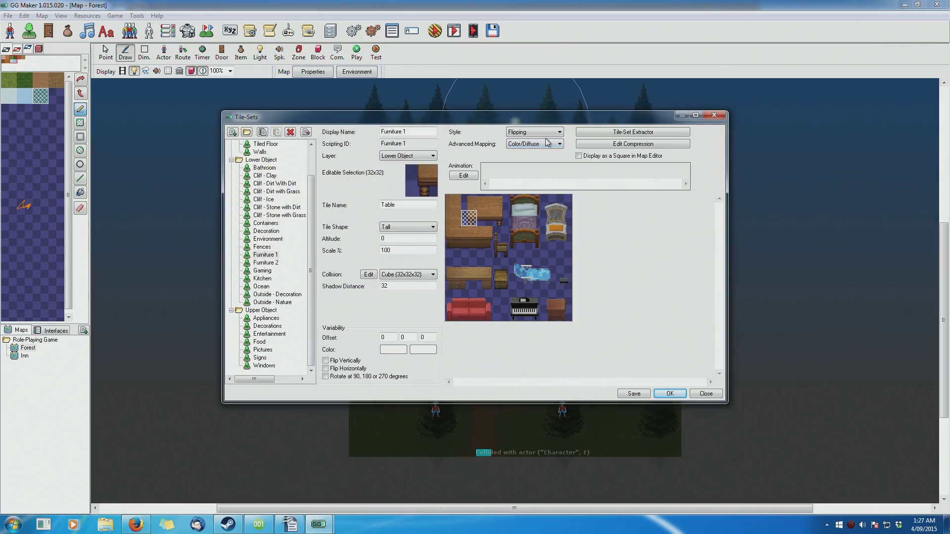
click(547, 144)
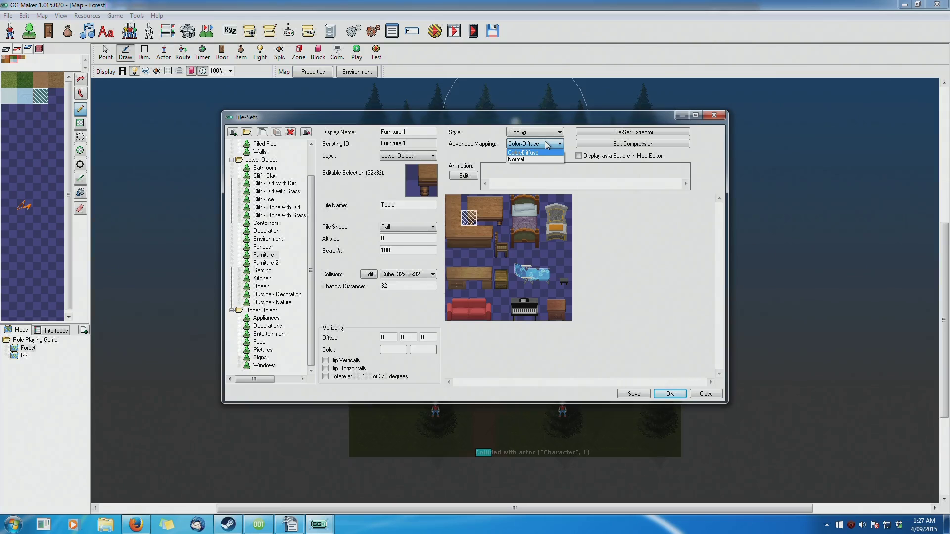
click(547, 143)
Look at the compression settings of the Furniture 1 set, and close the Tile-Sets editor without saving
click(632, 145)
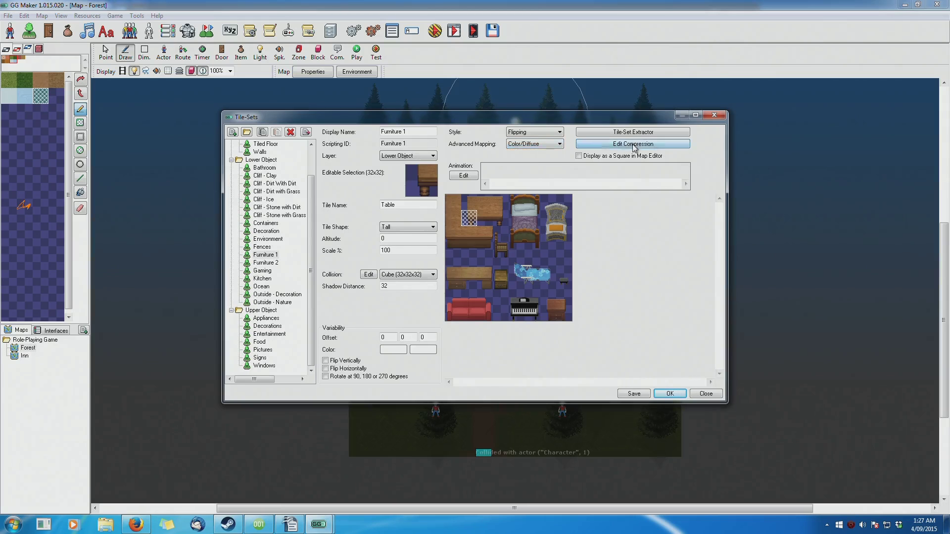
drag(354, 219, 410, 218)
click(644, 357)
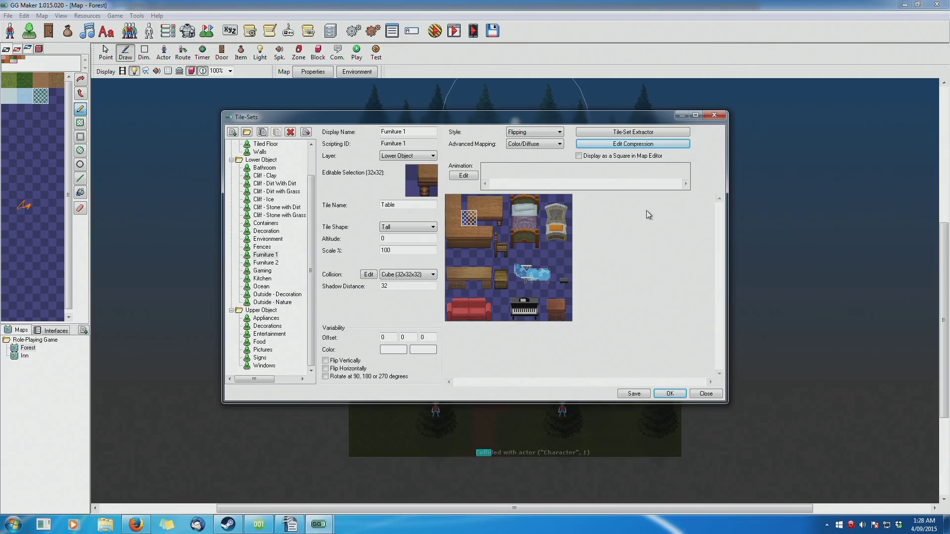
click(705, 394)
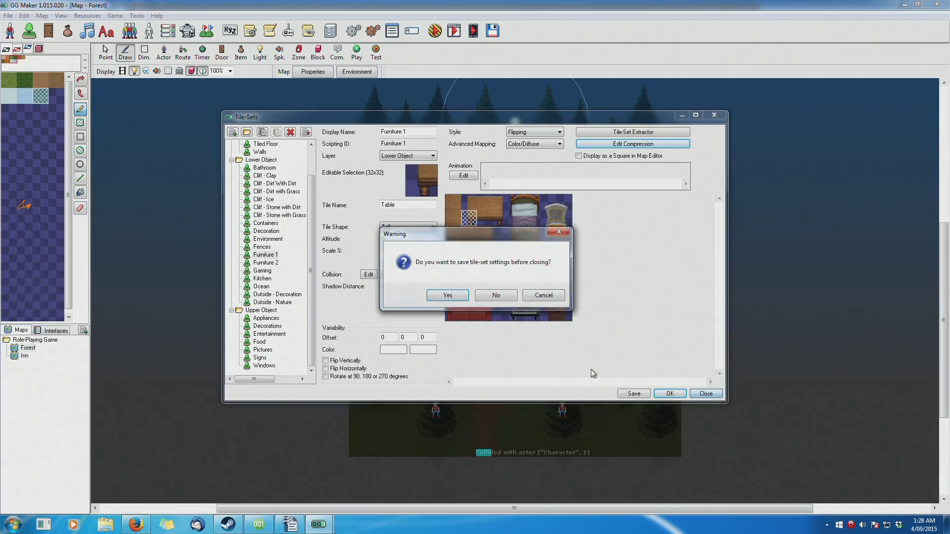
click(504, 298)
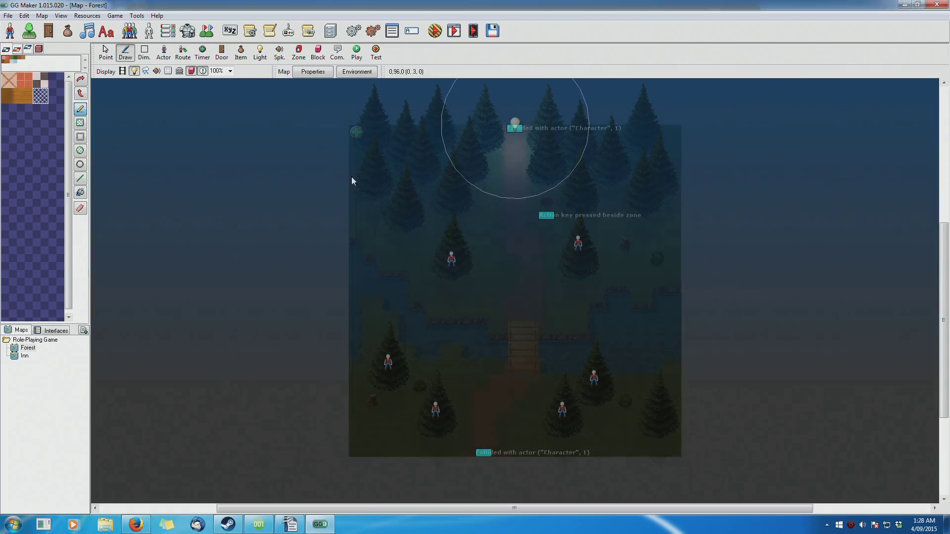
Open the Doors editor and examine the Full door graphic in the Graphic Editor
click(49, 31)
click(449, 243)
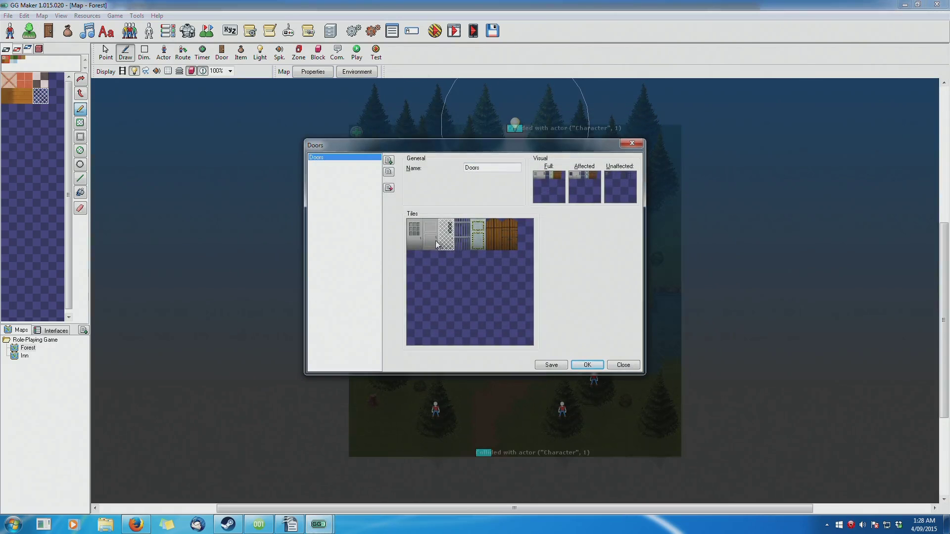
click(436, 244)
right_click(561, 188)
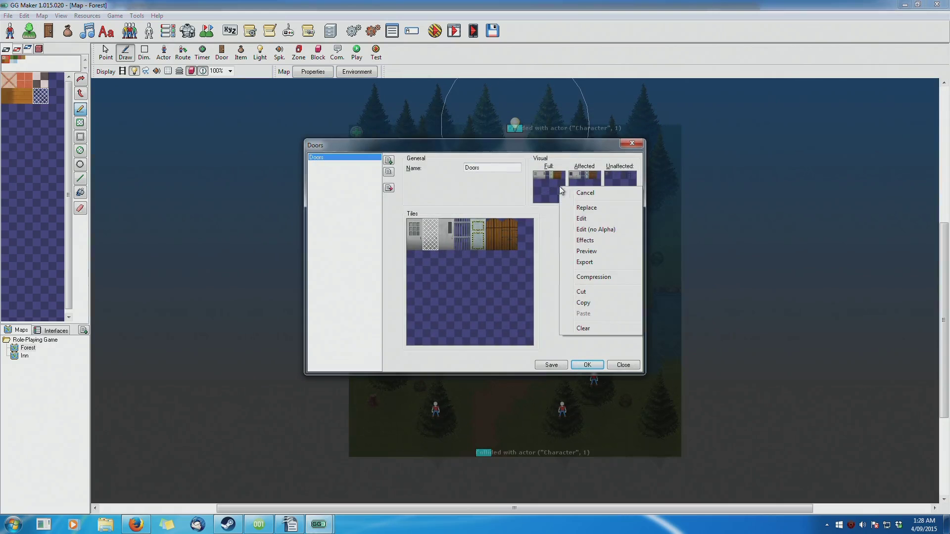
click(587, 218)
scroll(505, 239, up, 4)
scroll(508, 237, down, 3)
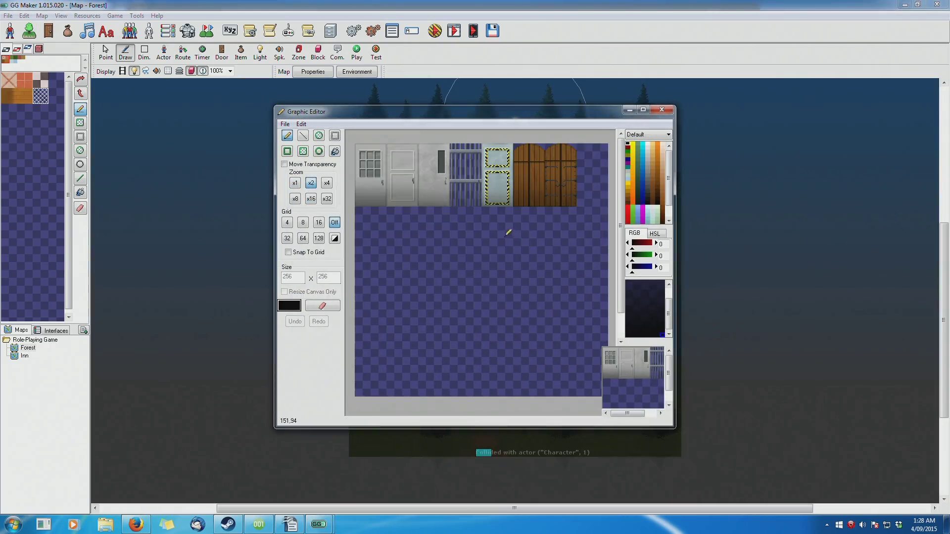
click(669, 112)
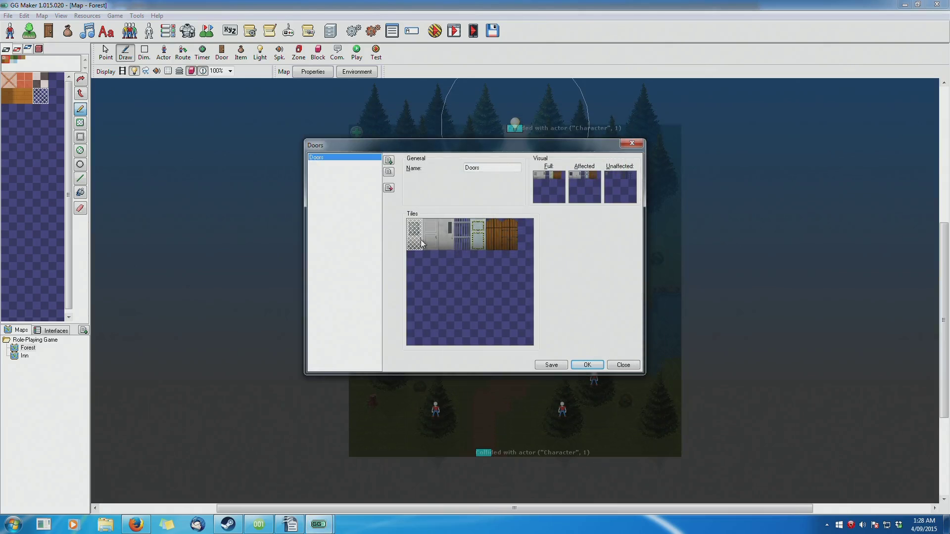
Examine the Affected door graphic in the Graphic Editor
right_click(613, 180)
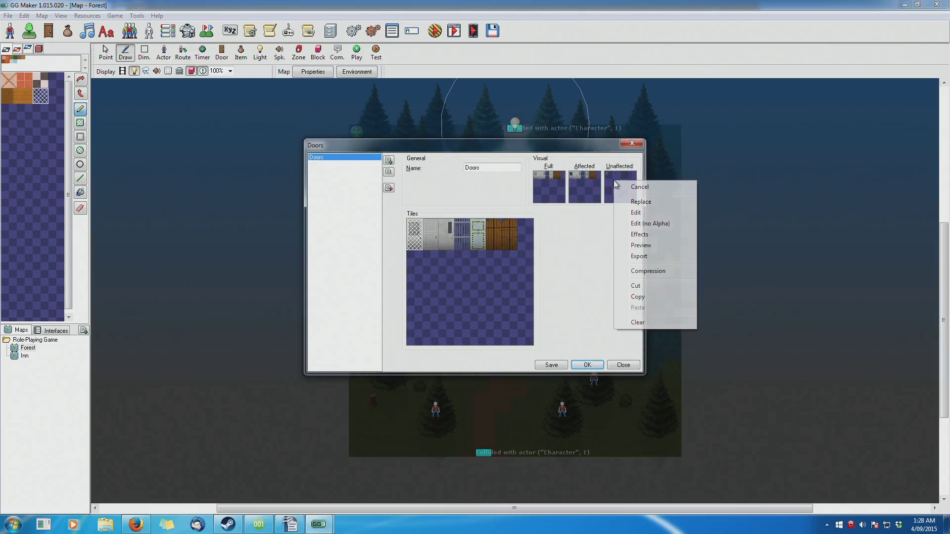
click(595, 225)
right_click(582, 185)
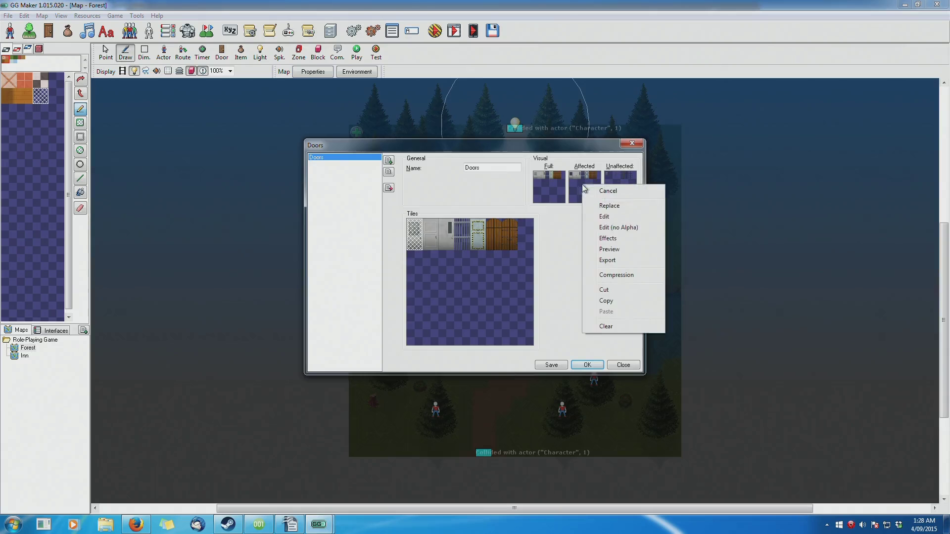
click(603, 216)
scroll(498, 253, down, 4)
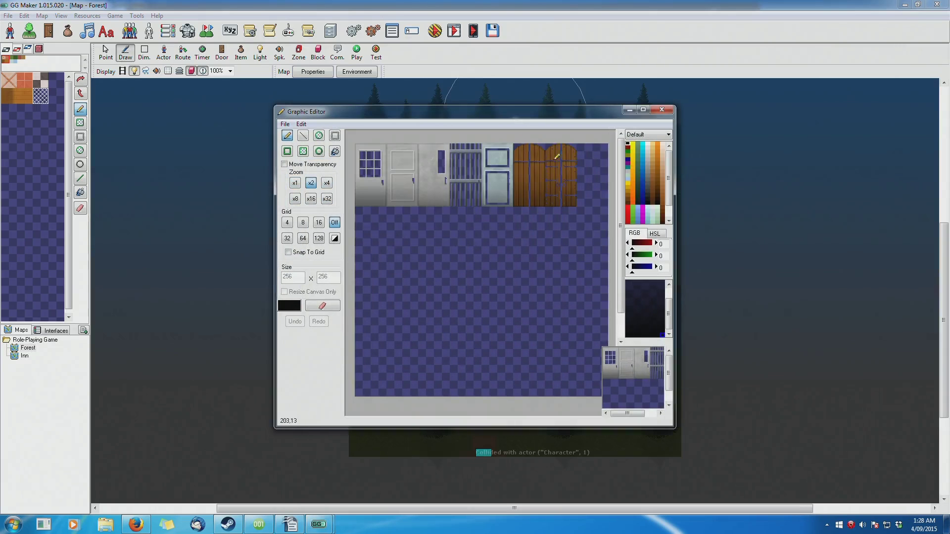
Inspect the door tileset's Full and Unaffected graphics in the graphic editor, and close the Doors window
click(662, 109)
right_click(556, 177)
click(589, 221)
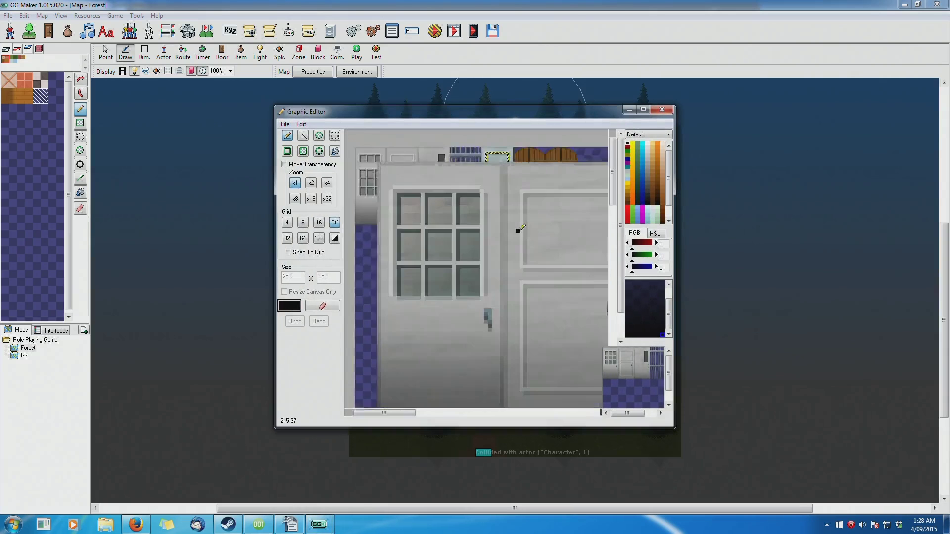
click(660, 110)
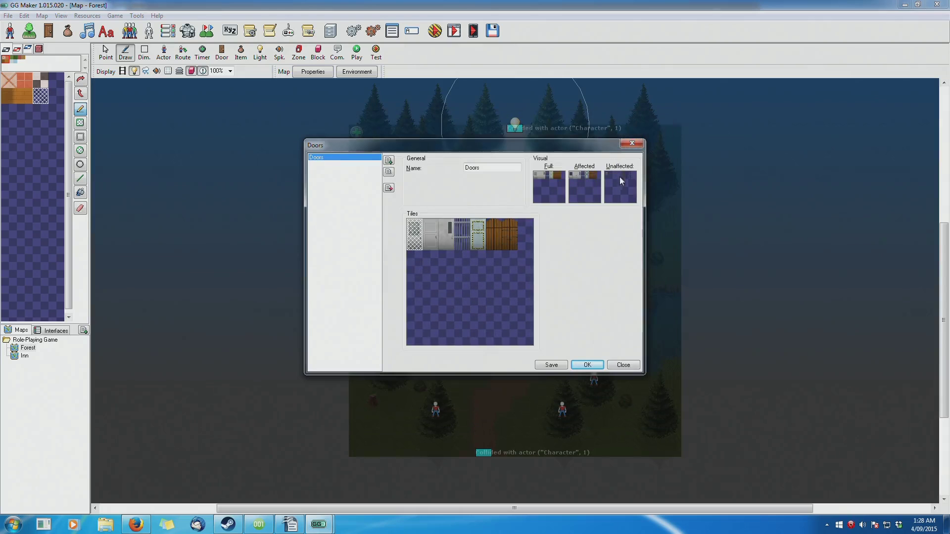
right_click(621, 184)
click(642, 213)
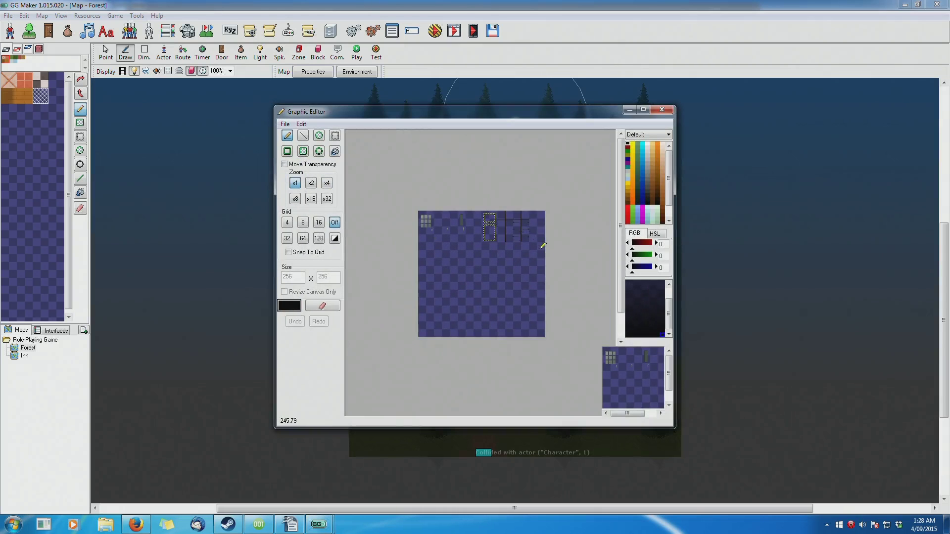
click(663, 108)
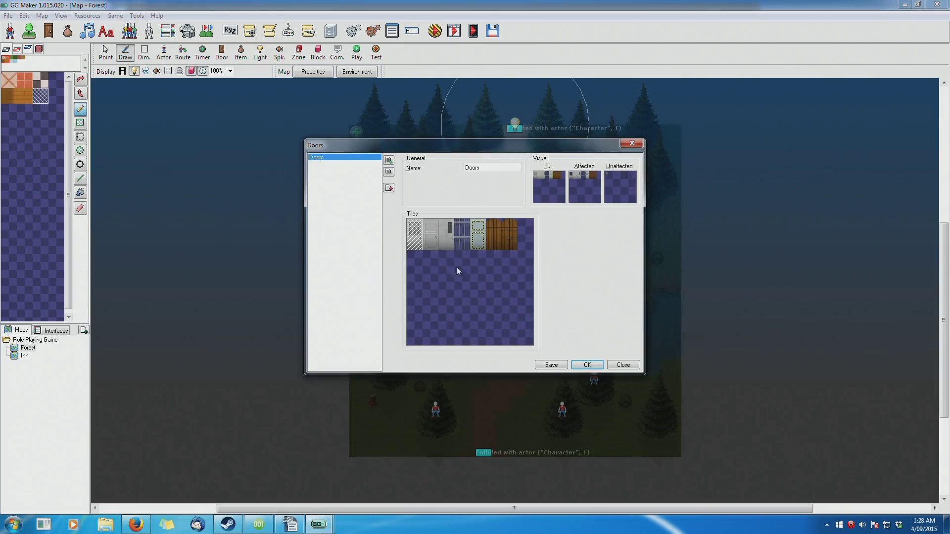
click(622, 365)
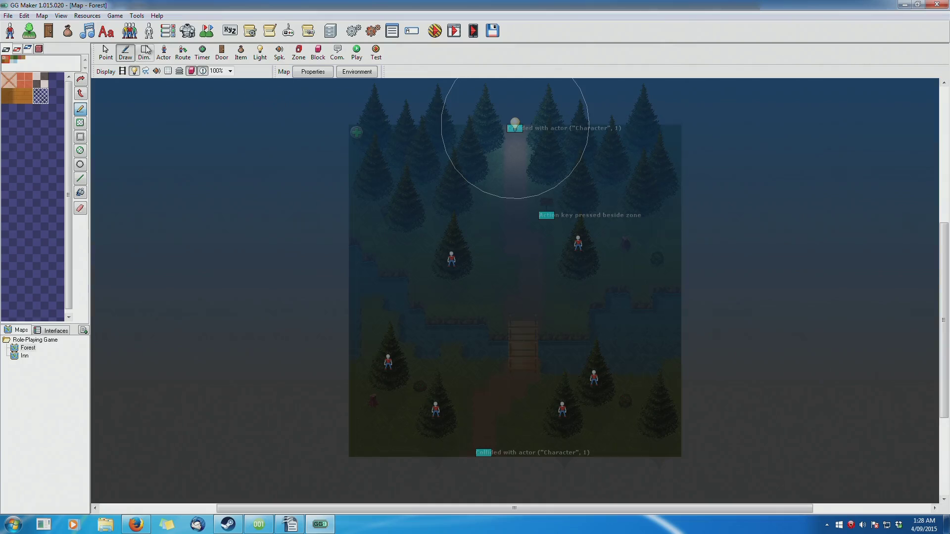
Open the items and magic database and view the Chainmail Armor and Flame Thrower entries
click(73, 35)
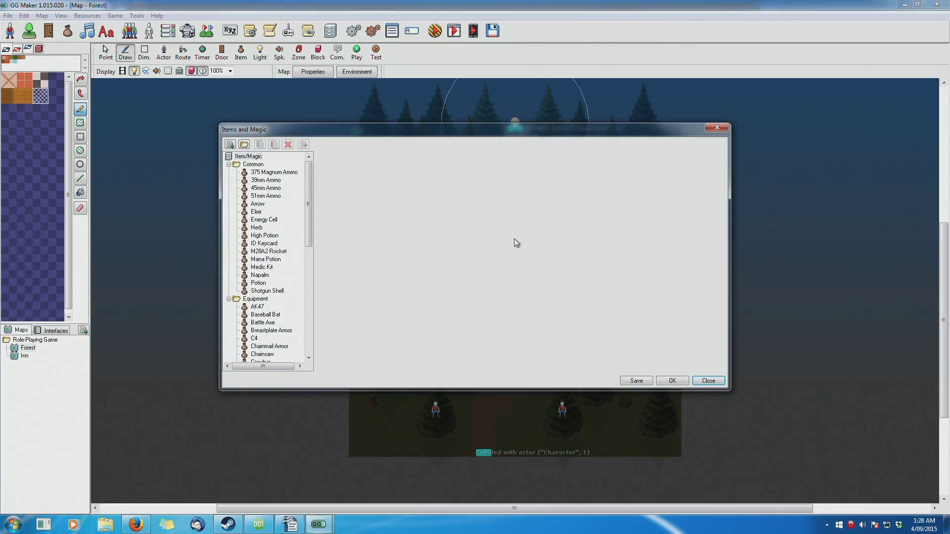
scroll(267, 232, down, 6)
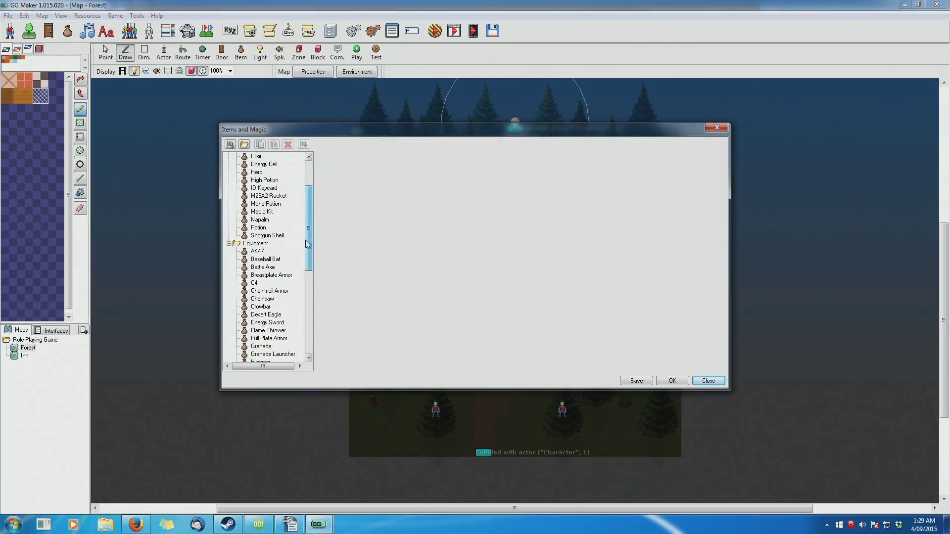
click(267, 236)
click(262, 197)
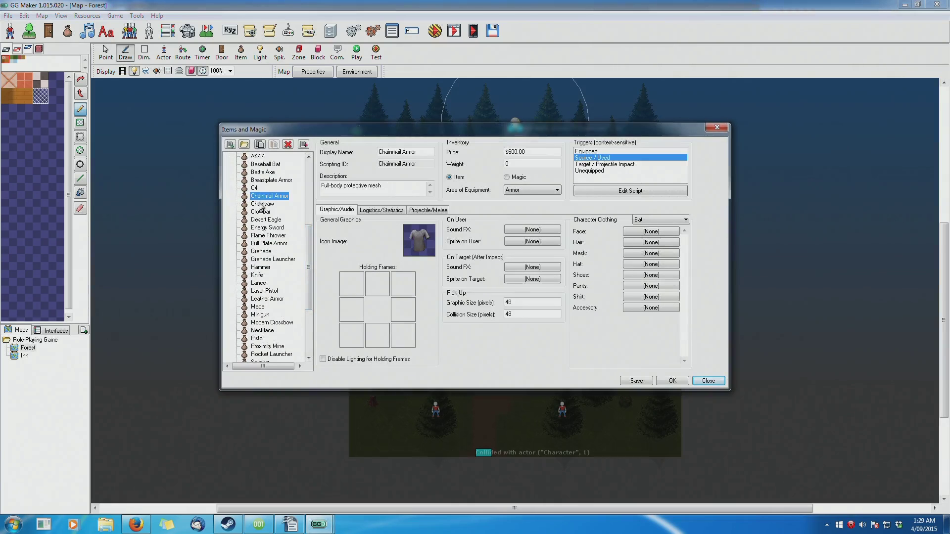
click(262, 236)
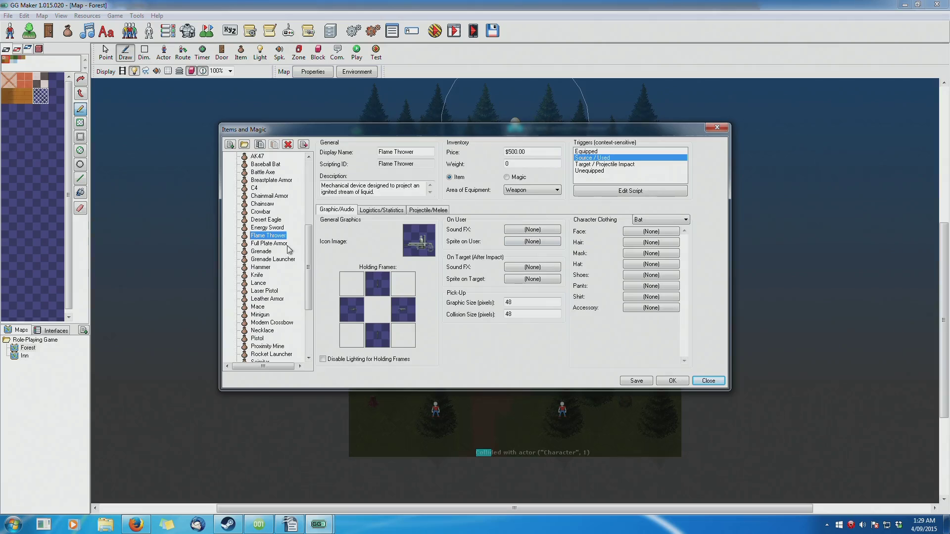
View the Crowbar's logistics, statistics, projectile and melee settings, and close the items and magic database
click(290, 212)
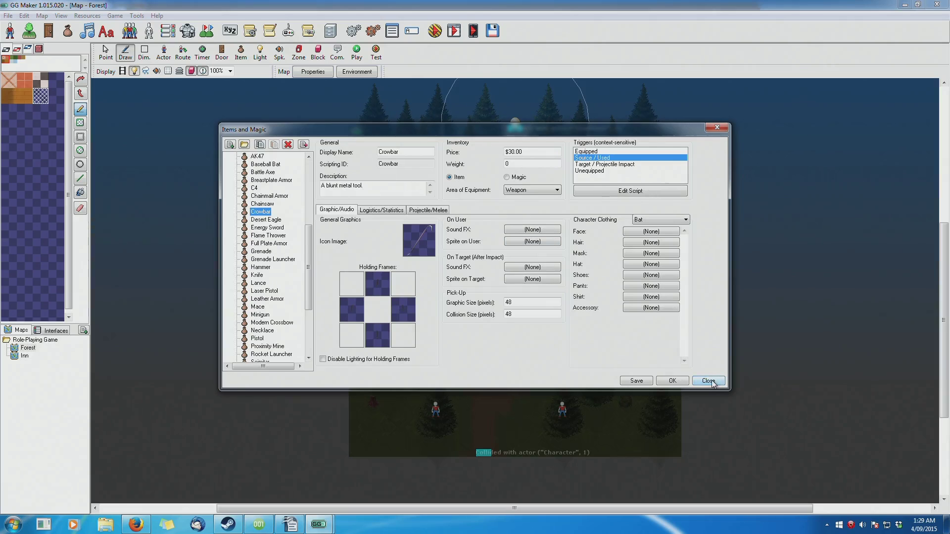
click(381, 210)
click(428, 210)
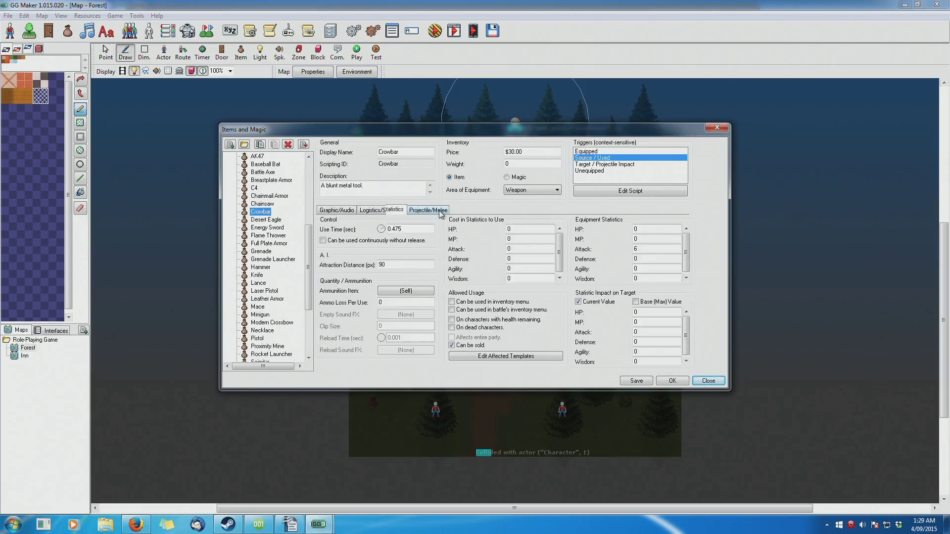
key(ctrl+Tab)
key(ctrl+Tab)
key(ctrl+Tab)
key(ctrl+Tab)
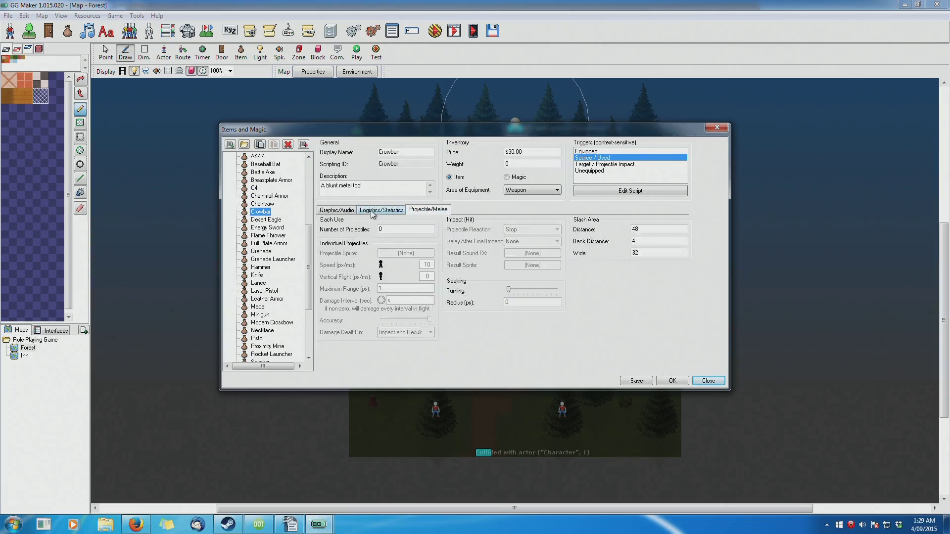
key(ctrl+Tab)
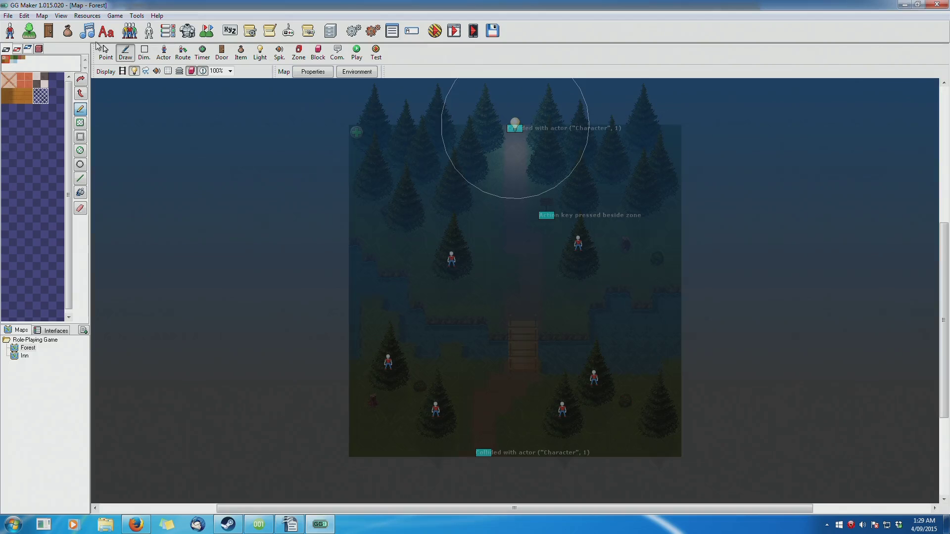
Browse the music list in the sounds and music database and view the Forest 2 track
click(94, 34)
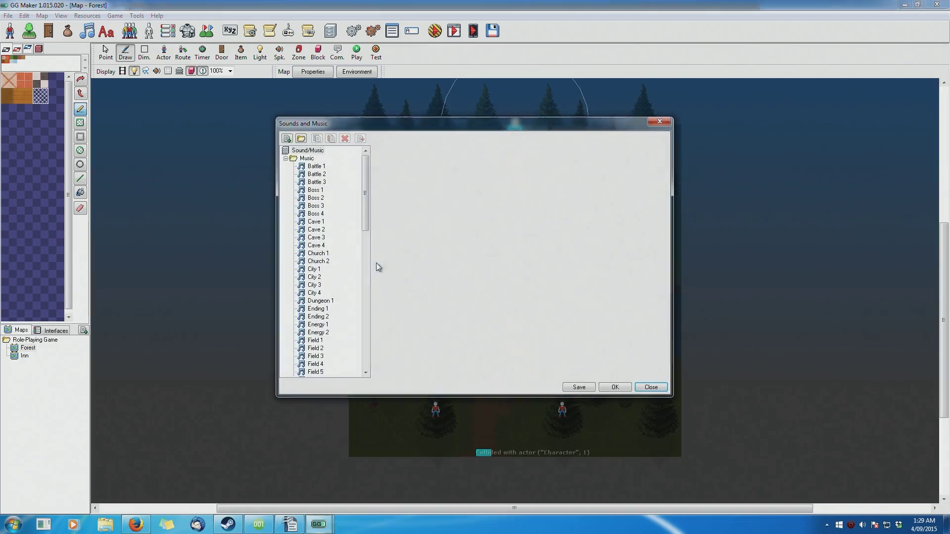
scroll(340, 232, down, 2)
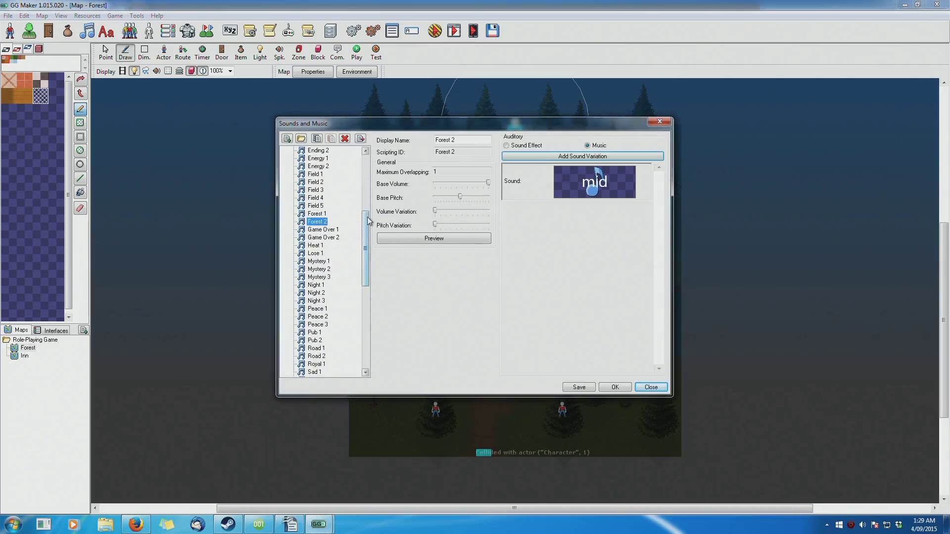
scroll(353, 188, up, 7)
click(351, 189)
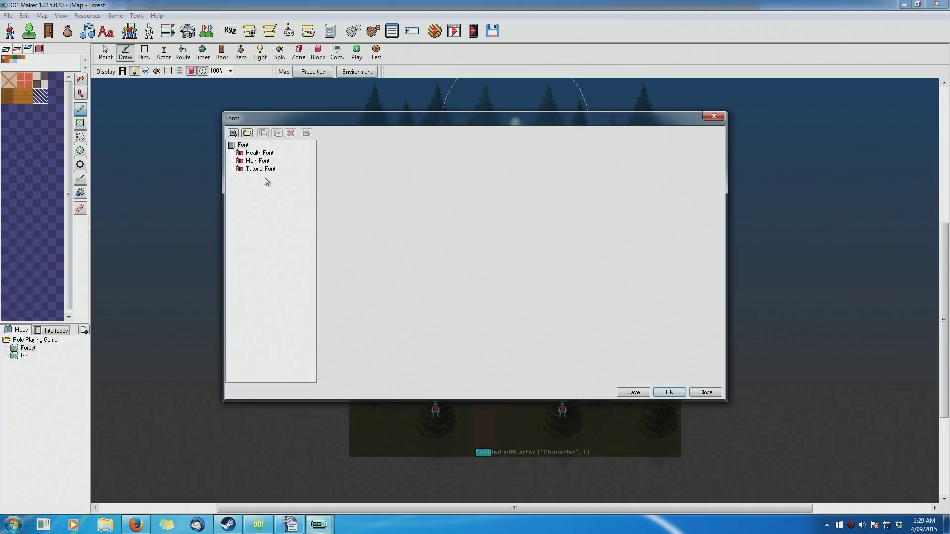
Inspect the Health Font's glyph graphic enlarged in the graphic editor, and view the Tutorial Font's settings
click(267, 160)
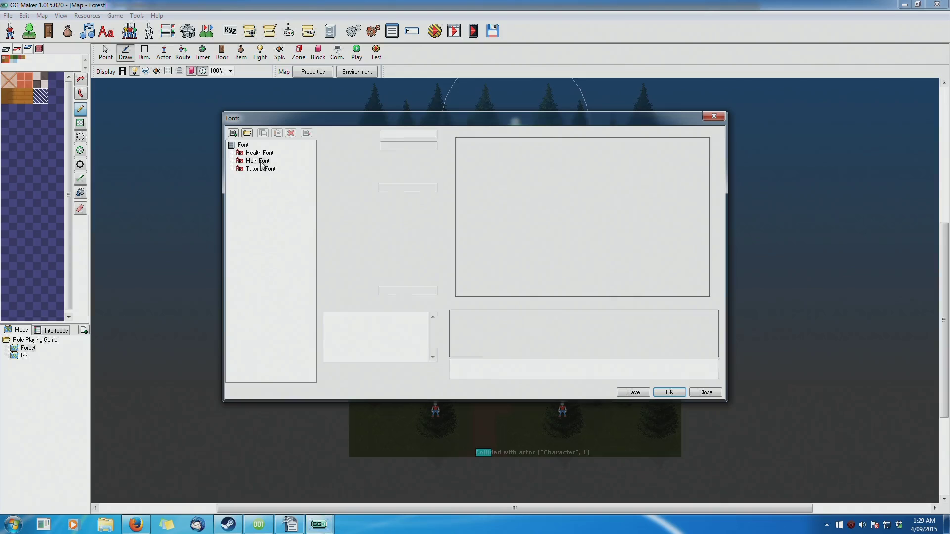
click(260, 153)
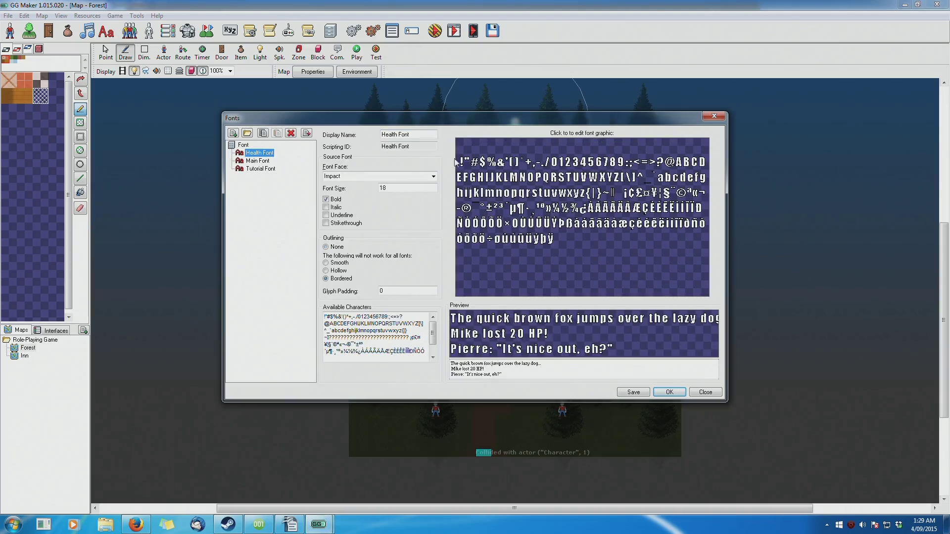
right_click(539, 263)
click(574, 298)
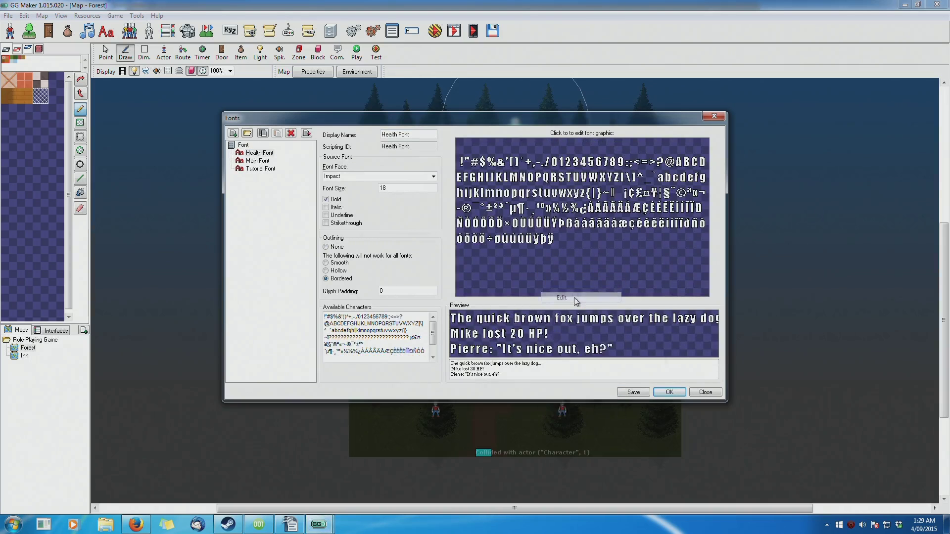
scroll(513, 261, up, 3)
scroll(500, 272, down, 3)
scroll(498, 274, up, 2)
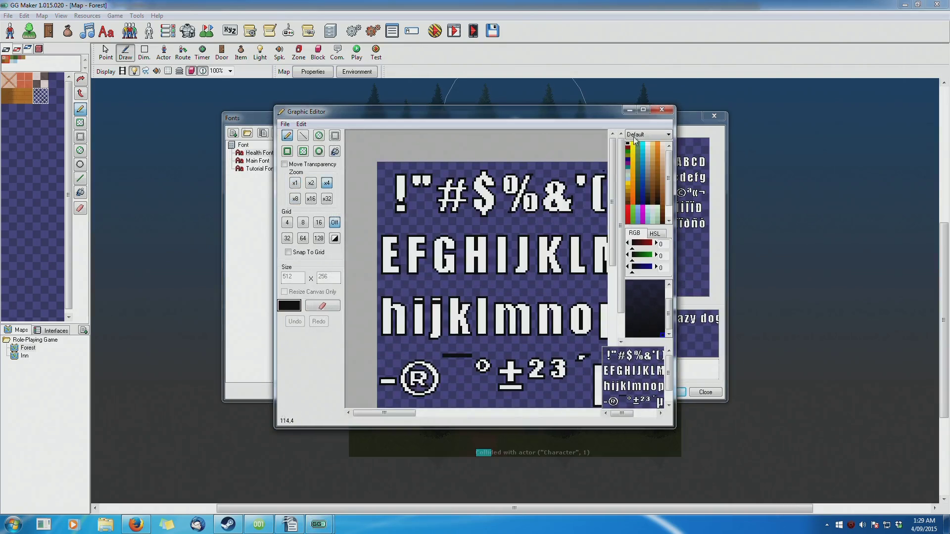
click(654, 114)
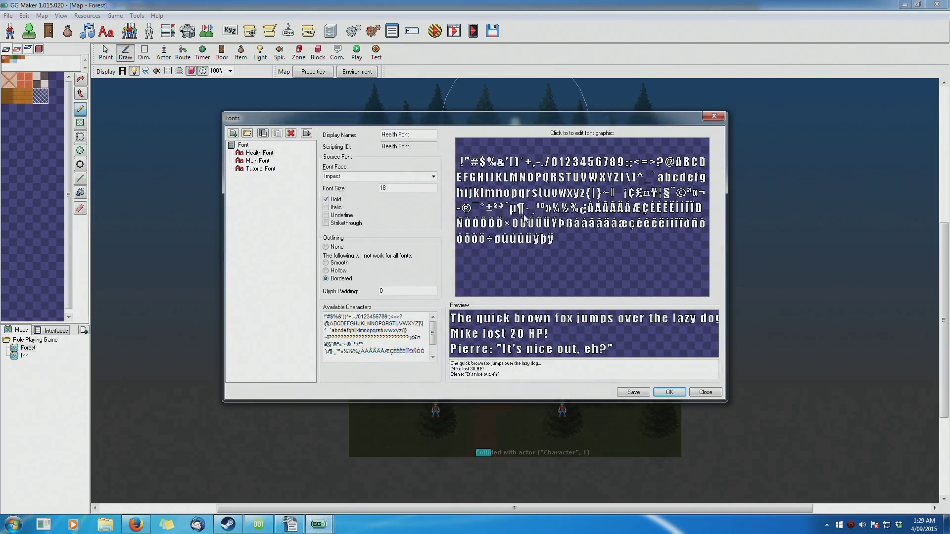
click(262, 167)
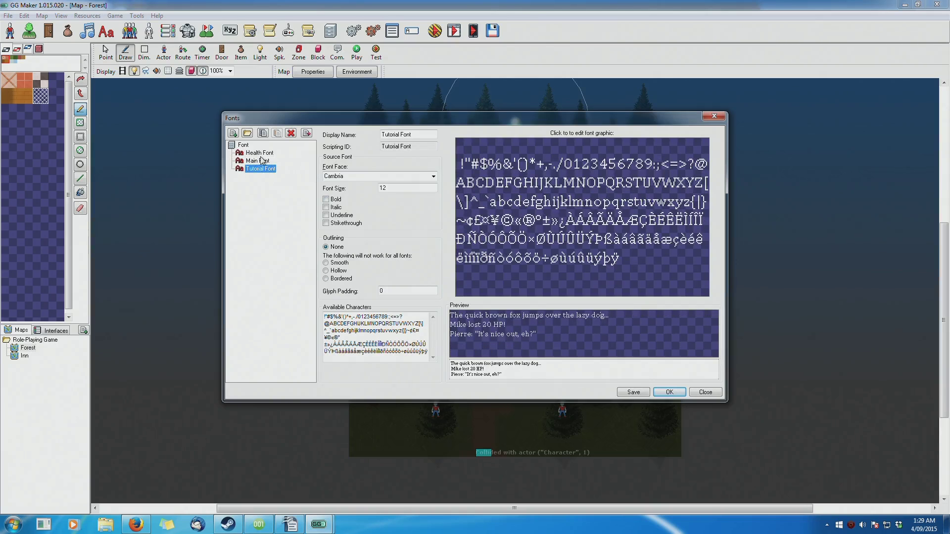
Try Adobe Caslon Pro as the font face of the Health Font
click(259, 153)
click(433, 177)
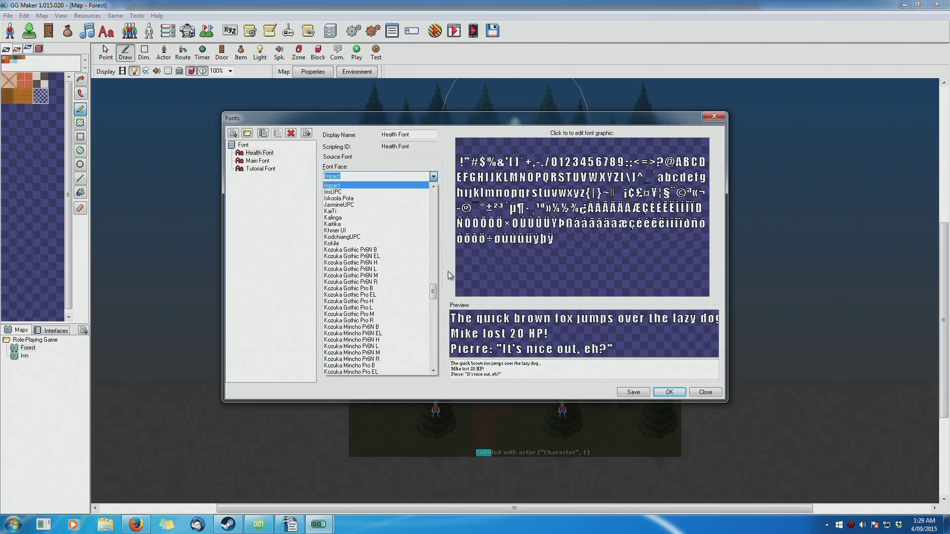
drag(434, 291, 434, 232)
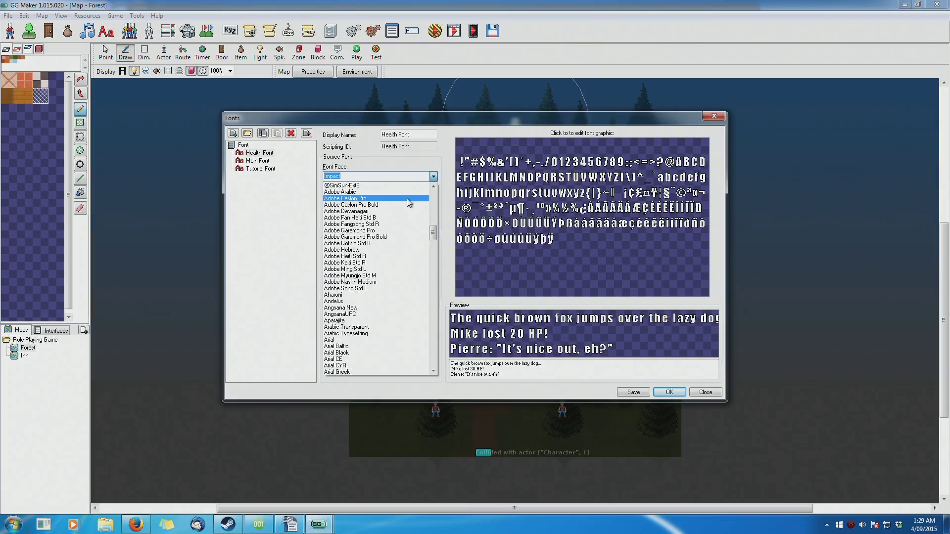
click(406, 197)
click(433, 179)
click(396, 312)
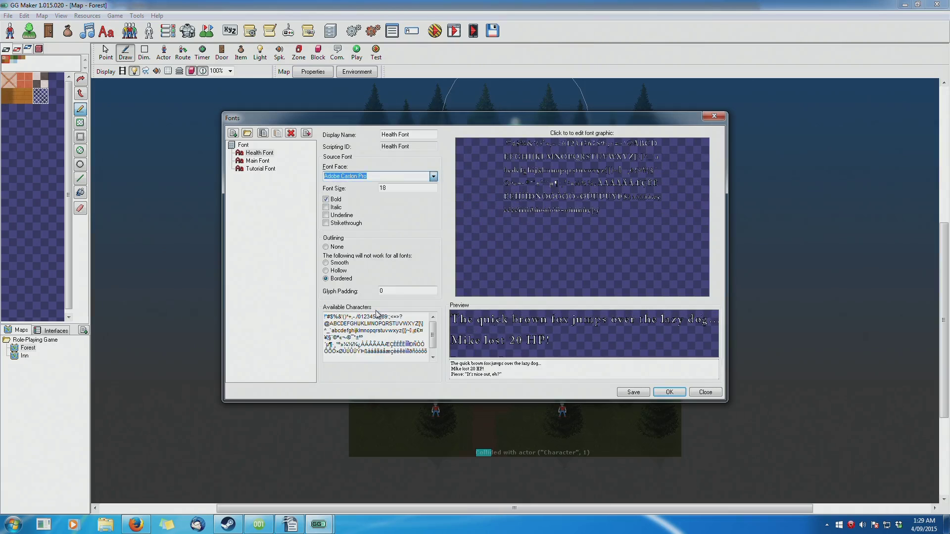
Try Aparajita as the Health Font's font face, and close the fonts window without saving the changes
click(426, 178)
drag(434, 248, 437, 280)
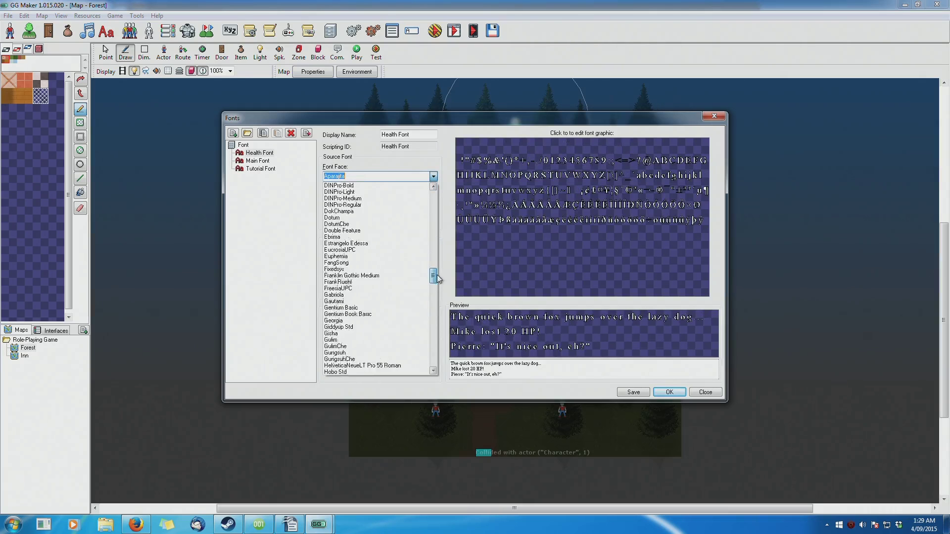
click(433, 176)
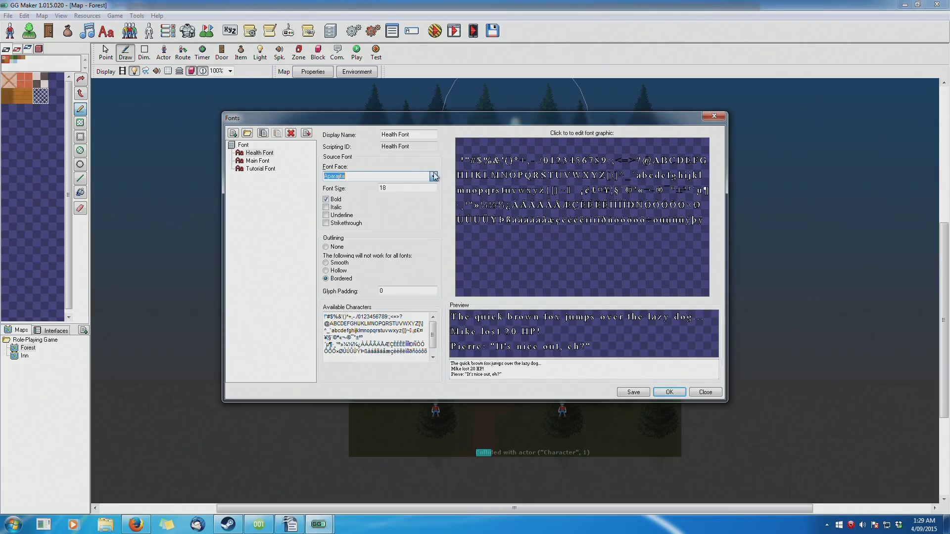
click(707, 392)
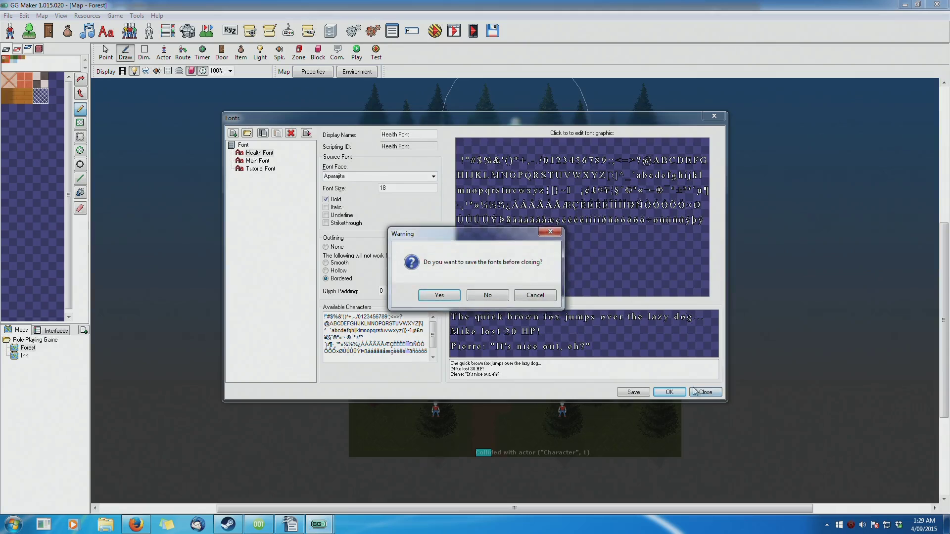
click(537, 298)
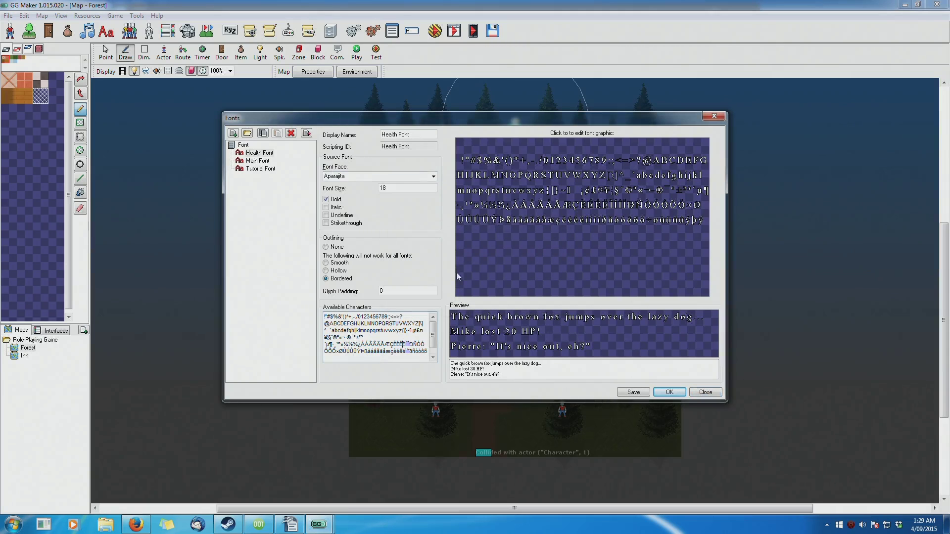
right_click(541, 251)
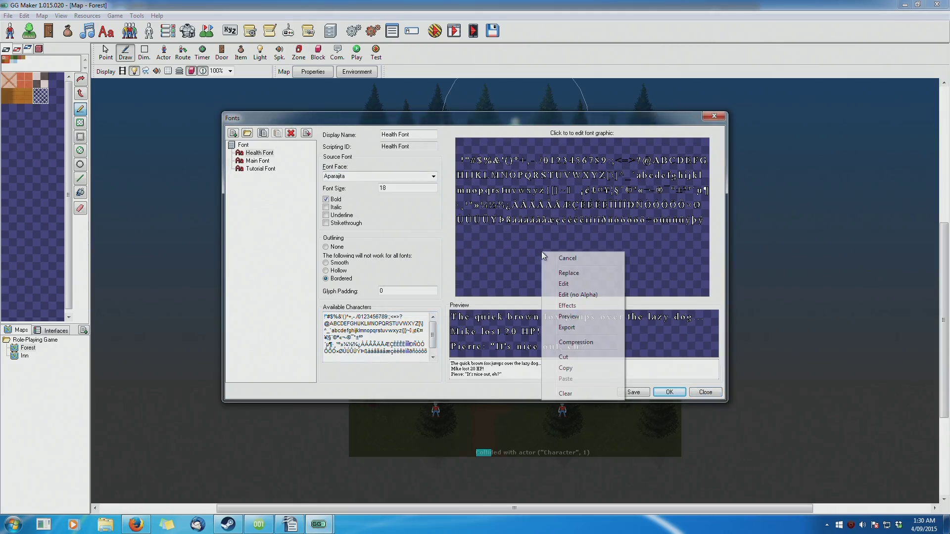
click(705, 391)
click(488, 296)
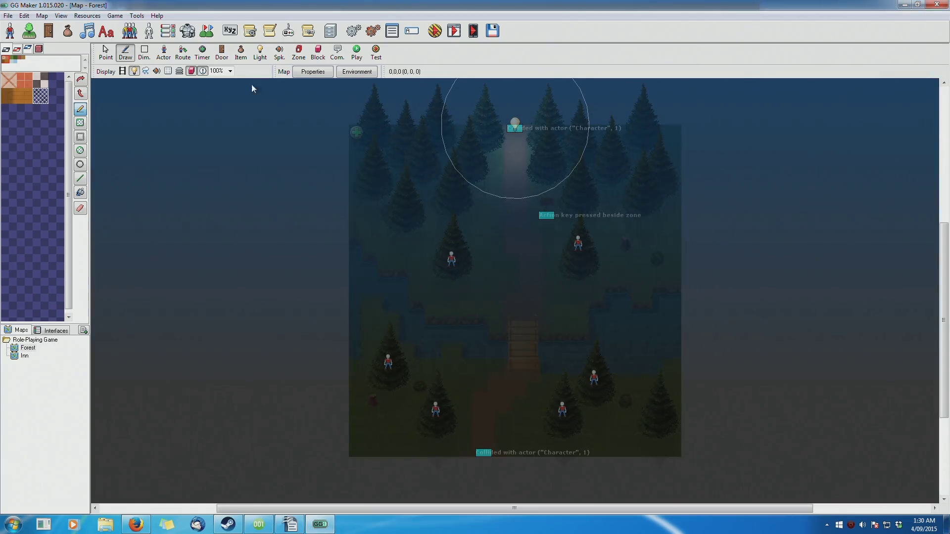
Open the Hero's actor settings from the players and party editor and view the available body sprites
click(130, 30)
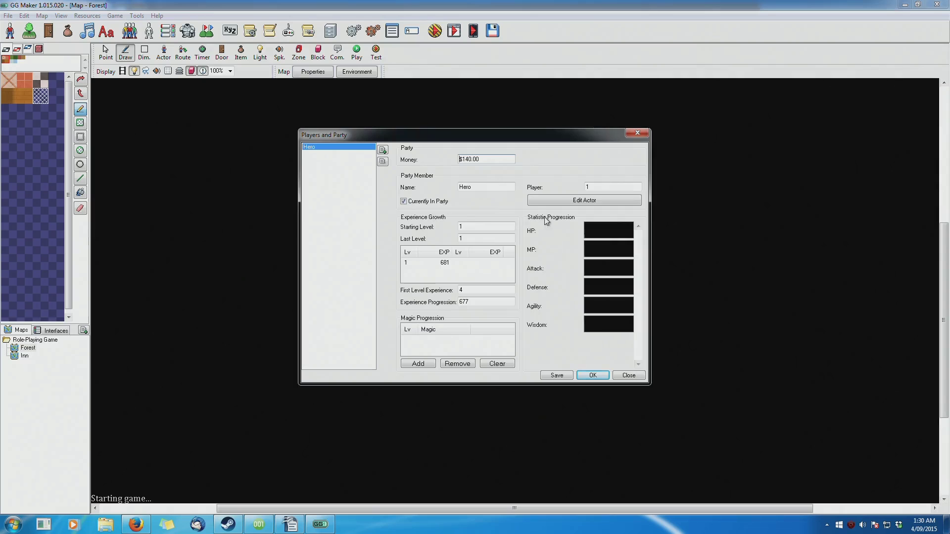
click(561, 200)
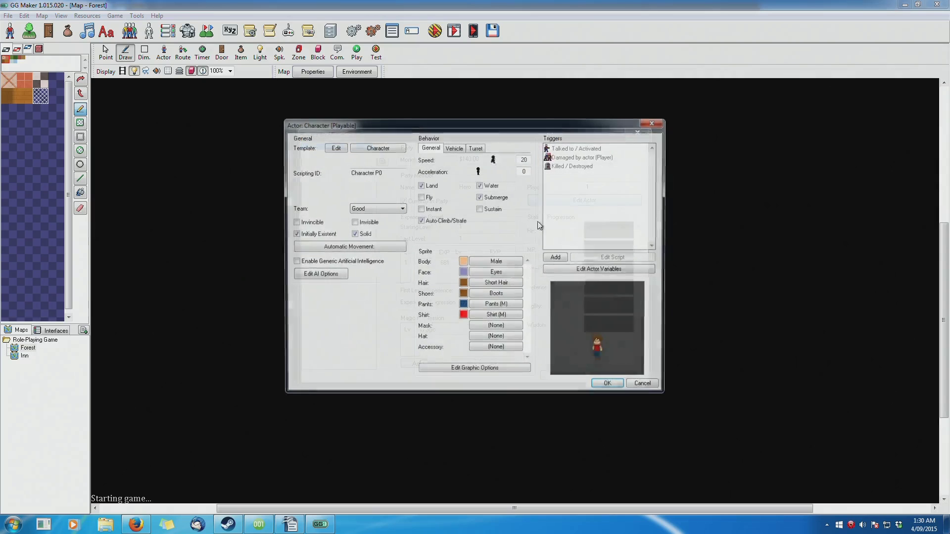
click(481, 263)
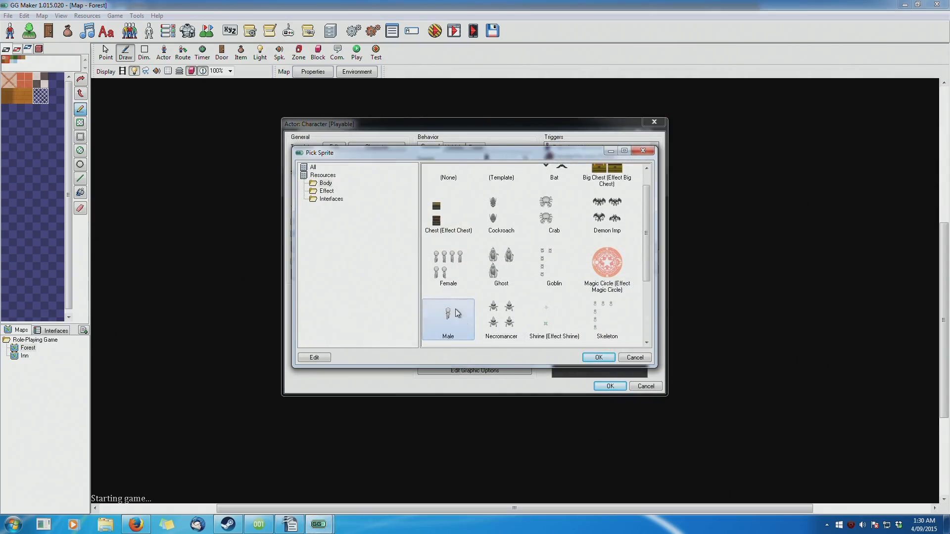
click(612, 358)
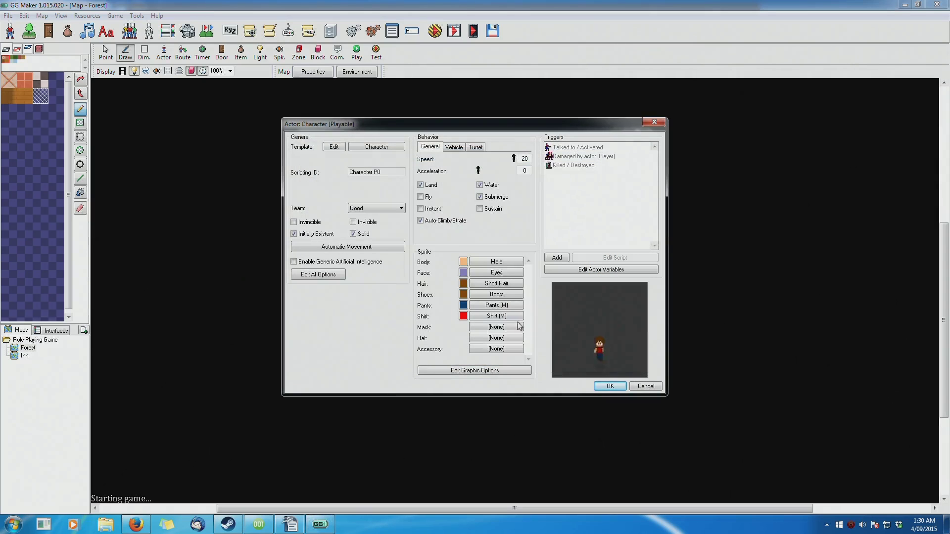
Try blue and orange from the basic colors as the color of the Hero's Male body sprite
click(463, 262)
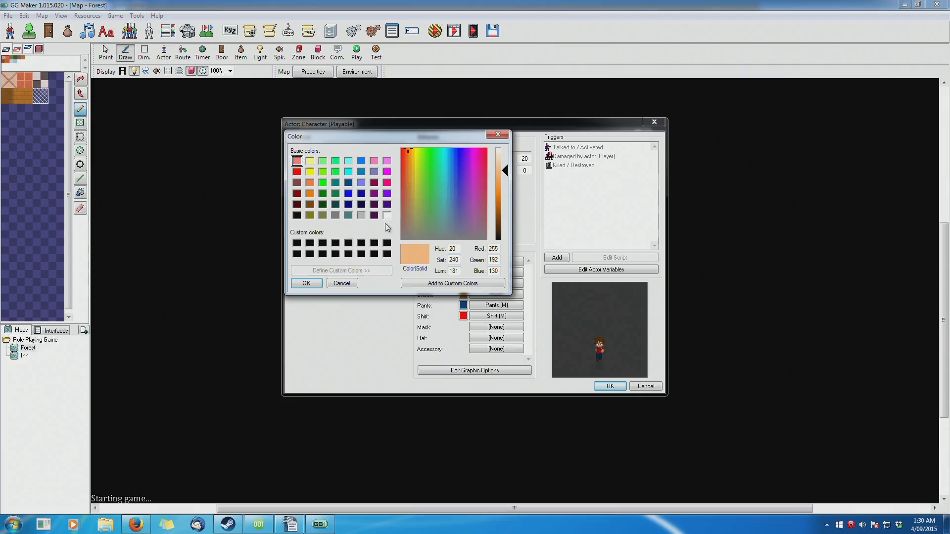
click(349, 194)
click(307, 283)
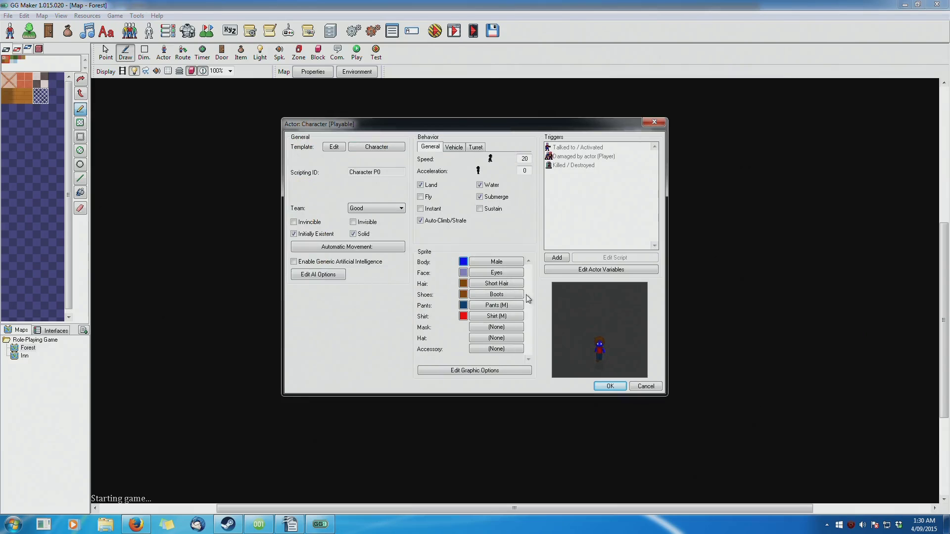
click(464, 269)
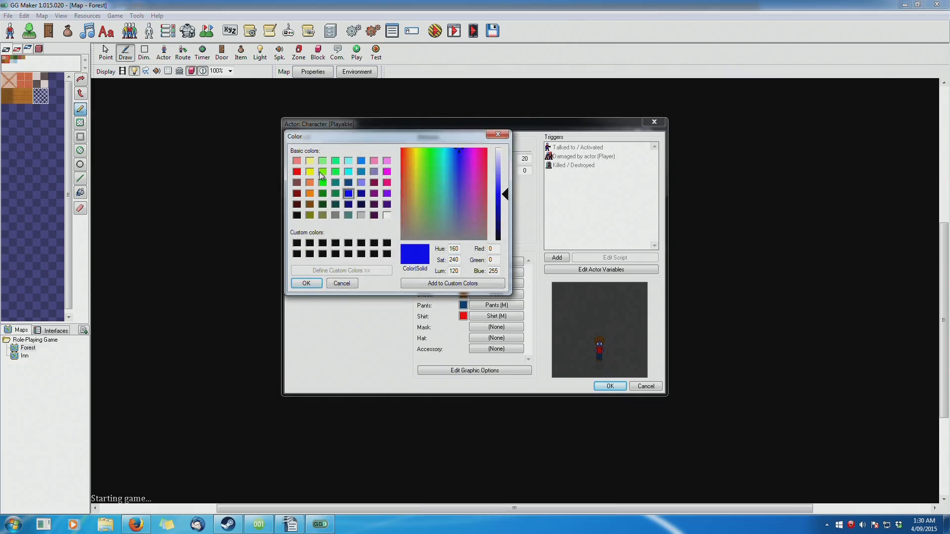
click(309, 193)
click(306, 283)
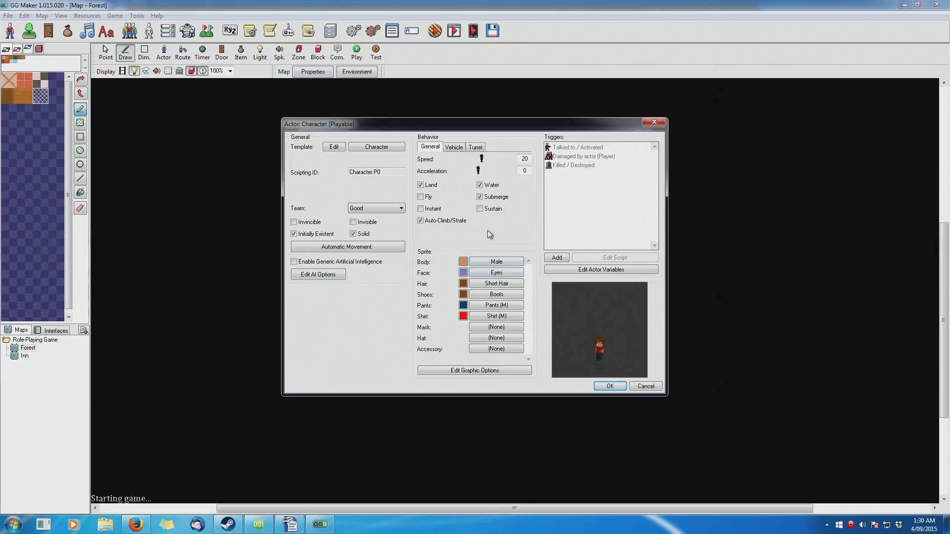
View the face sprites available for the Hero, and close the actor settings and the party editor without saving
click(489, 273)
click(643, 152)
click(651, 124)
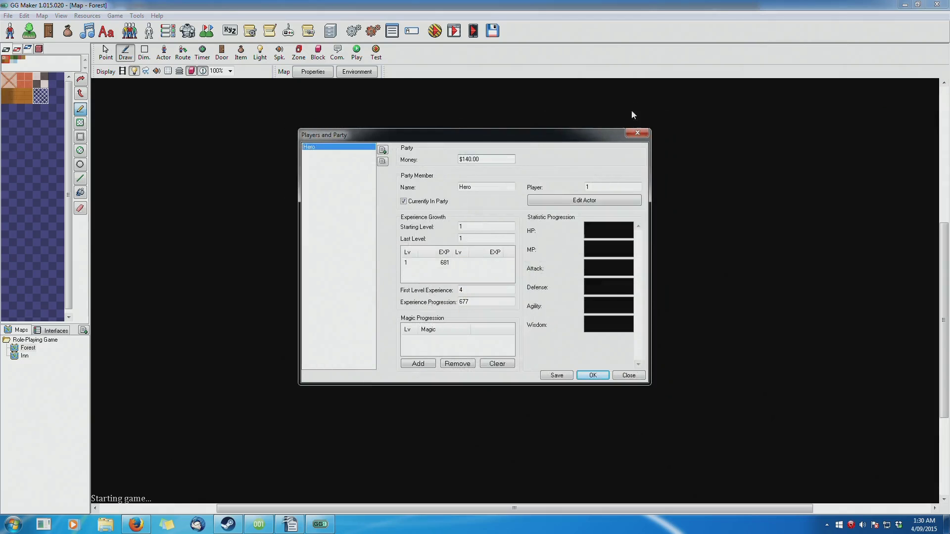
click(638, 133)
Set the category of the Big Chest body sprite to "car" in the sprites editor and save it
click(149, 30)
click(295, 175)
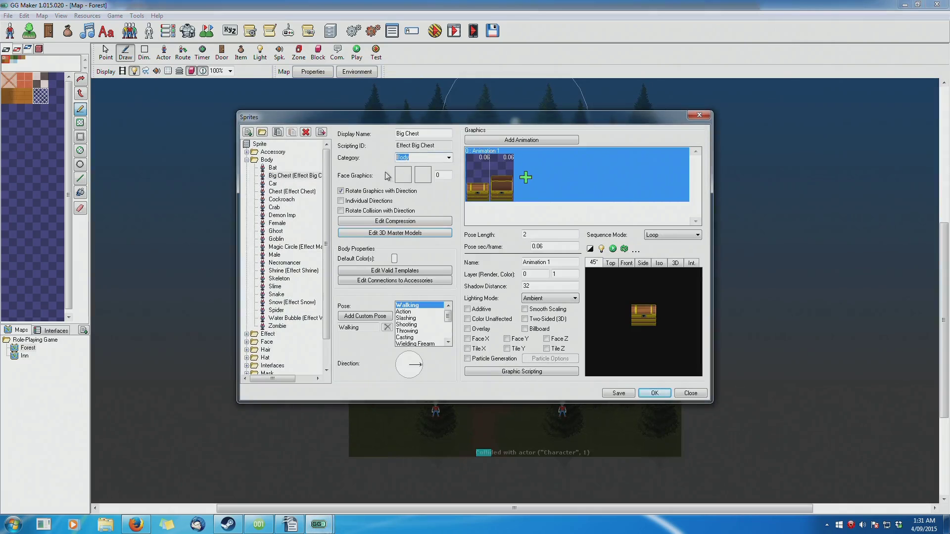
text(car)
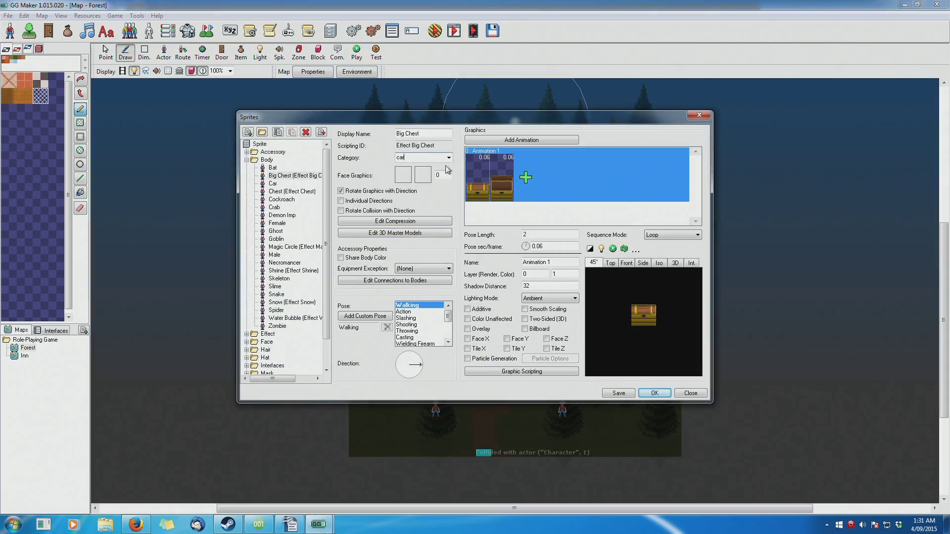
click(618, 393)
click(495, 291)
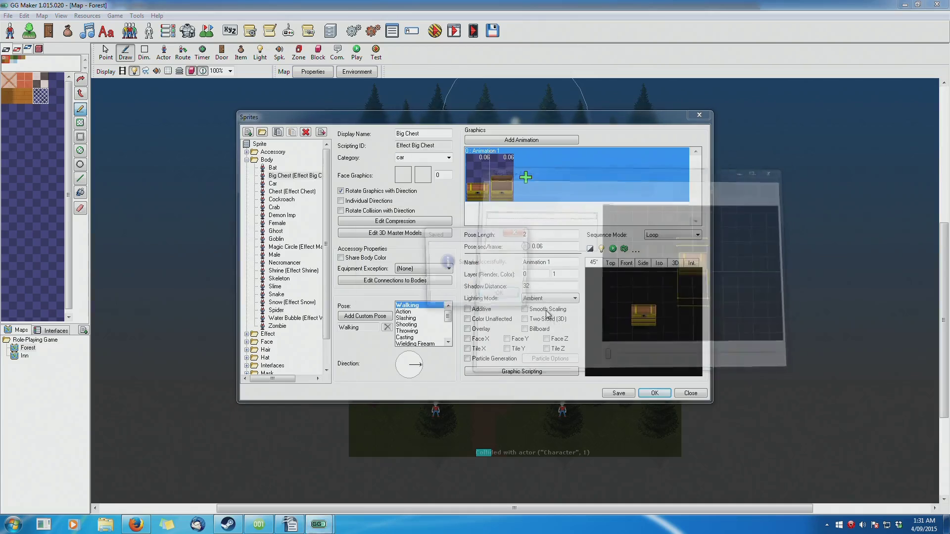
click(499, 292)
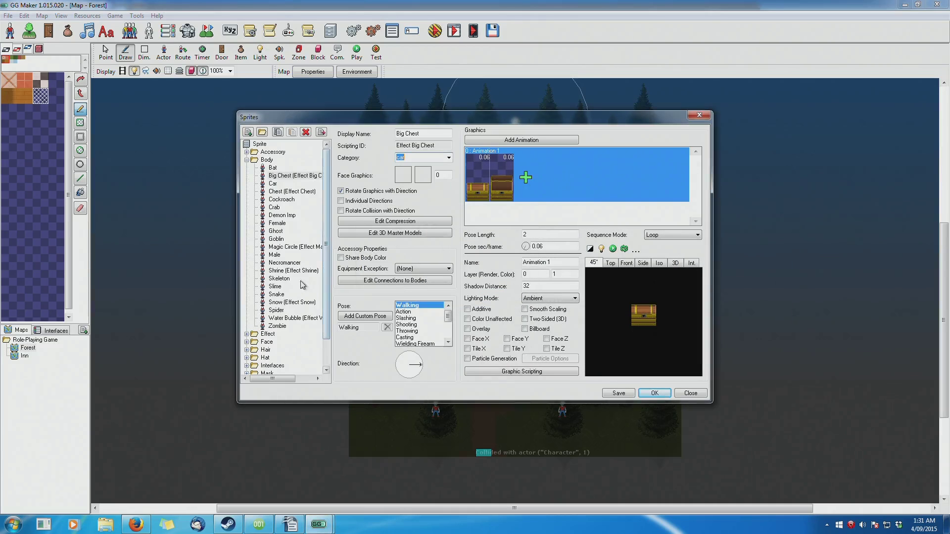
Try assigning the Male body sprite to the "car" category, and save and close the sprites editor
click(274, 254)
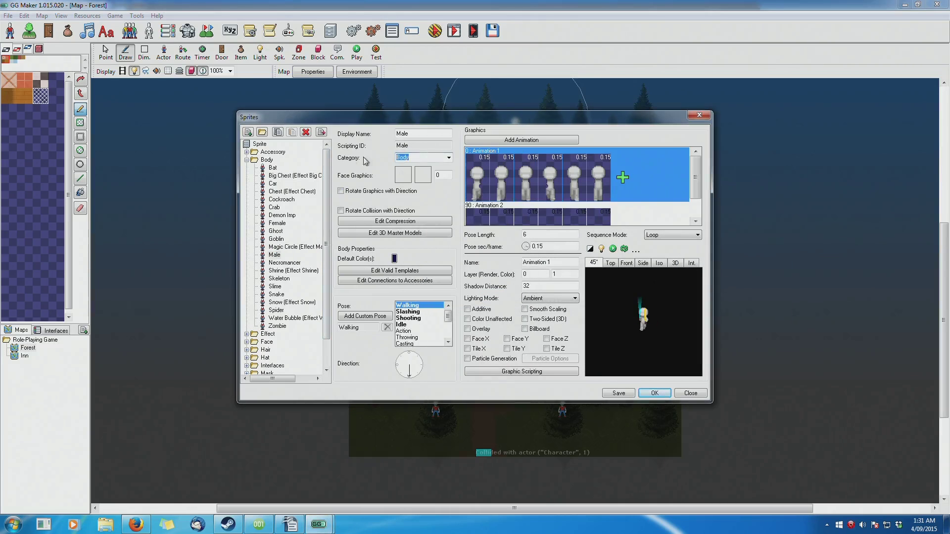
text(car)
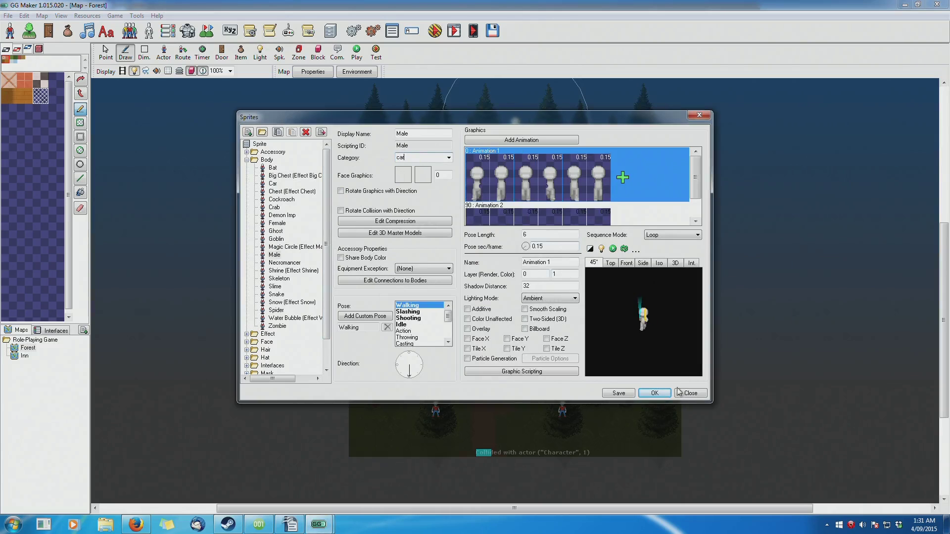
click(620, 393)
click(450, 287)
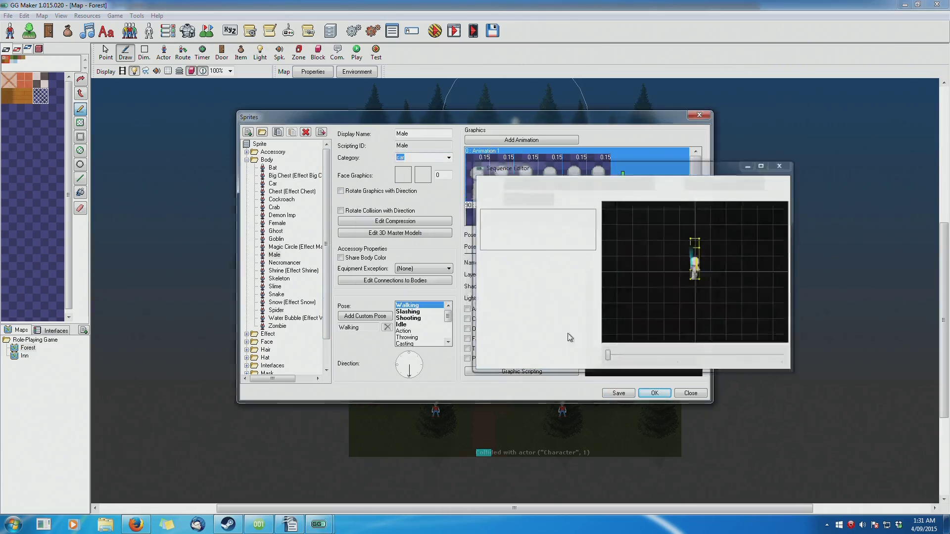
click(507, 296)
click(654, 393)
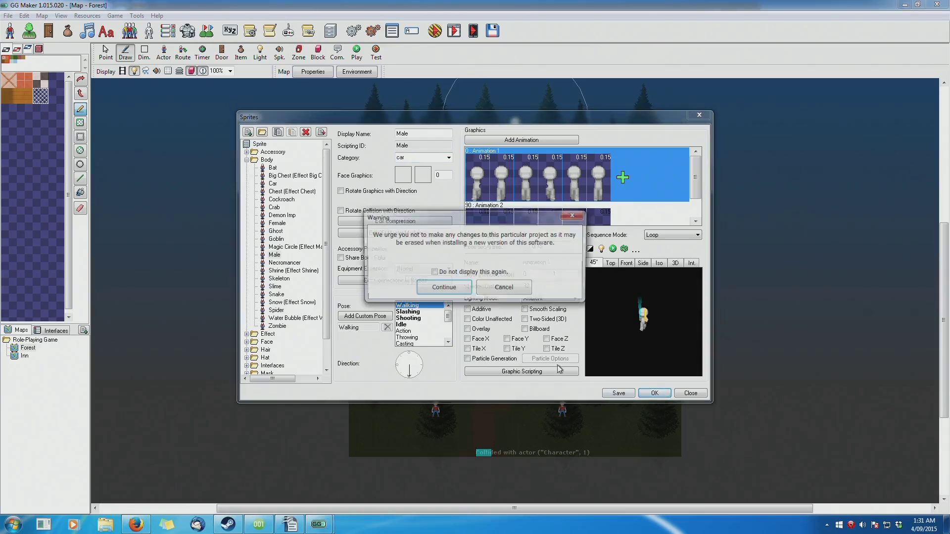
click(446, 288)
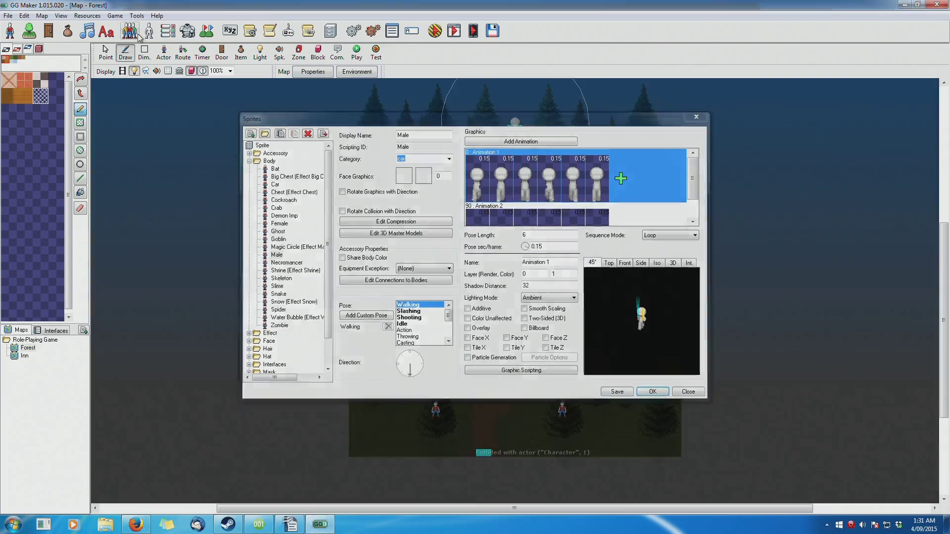
Review the sprite category slots in the Hero's actor settings and cancel out of them
click(129, 31)
click(577, 202)
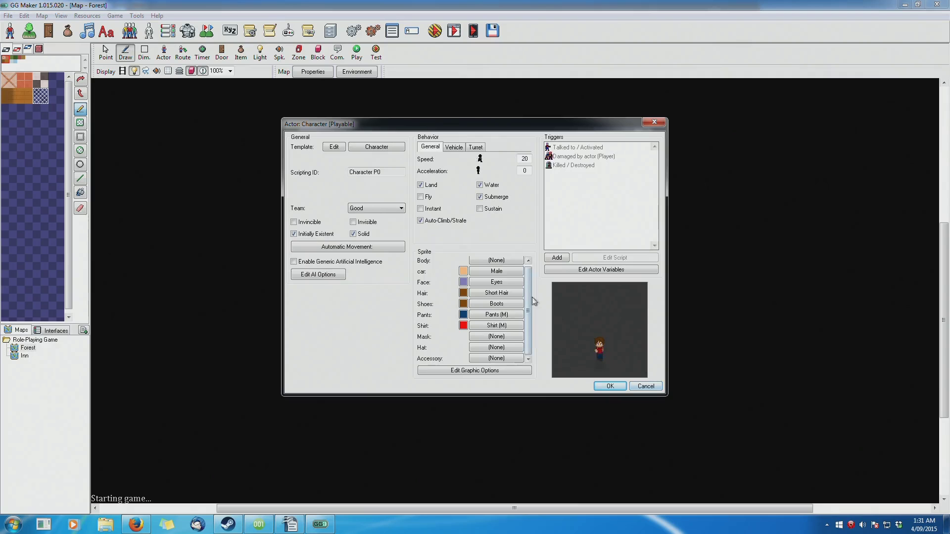
click(650, 389)
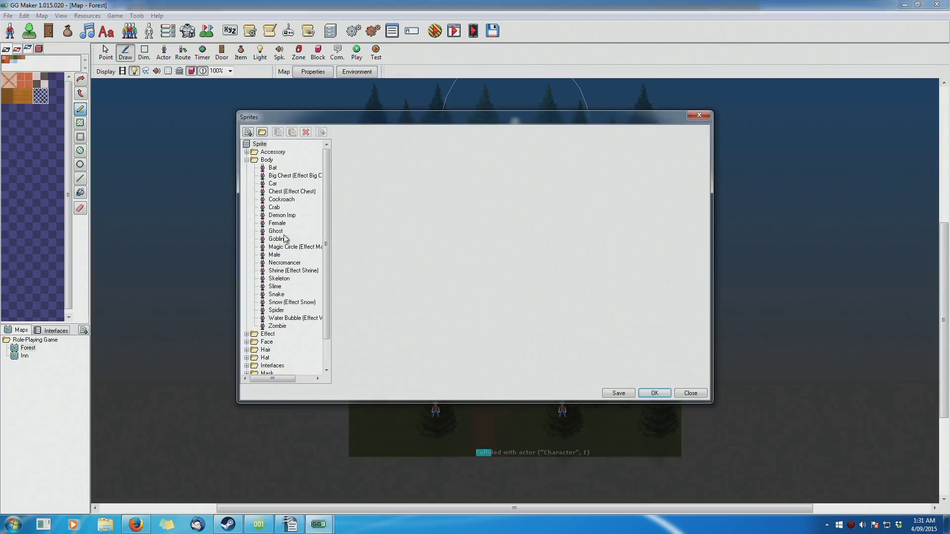
Restore the Male sprite's category to Body and close the sprites editor, keeping the change
click(274, 254)
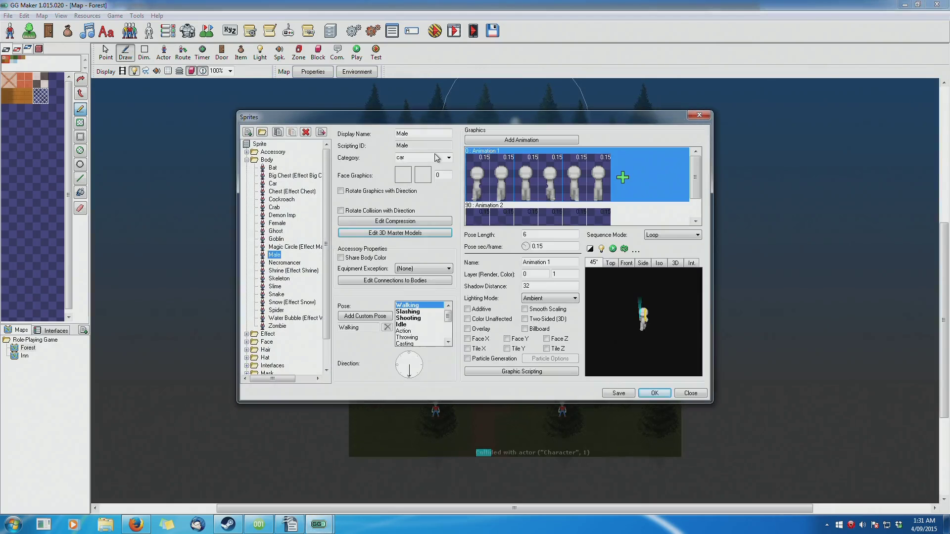
click(449, 158)
click(427, 168)
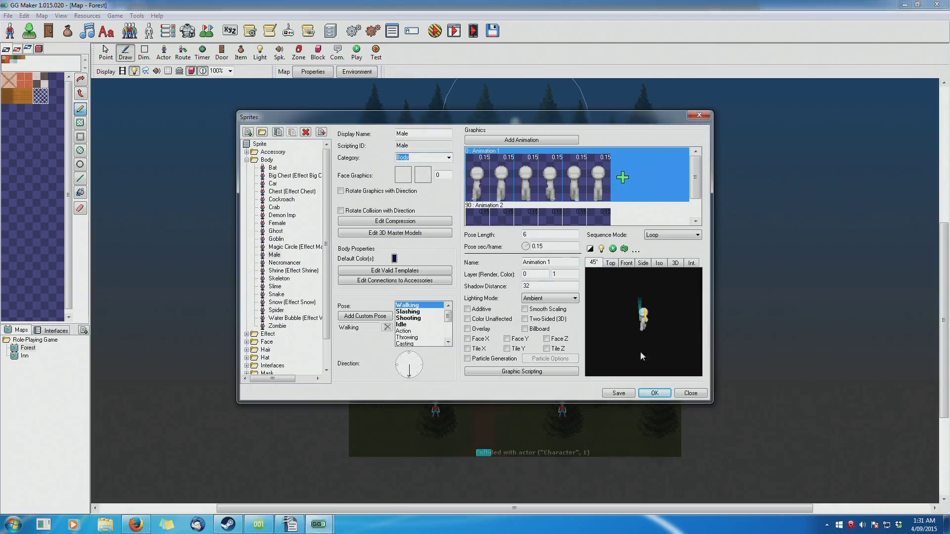
click(453, 158)
click(452, 158)
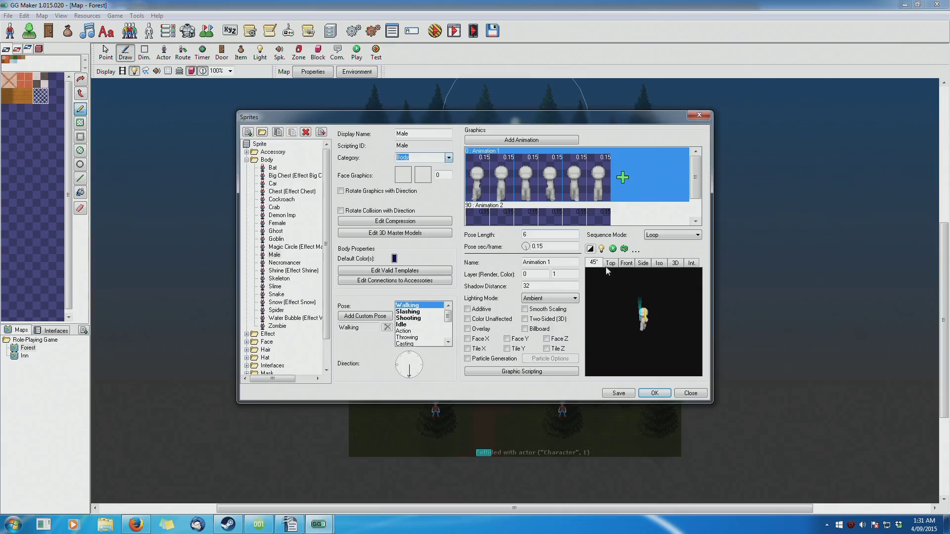
click(696, 394)
click(441, 294)
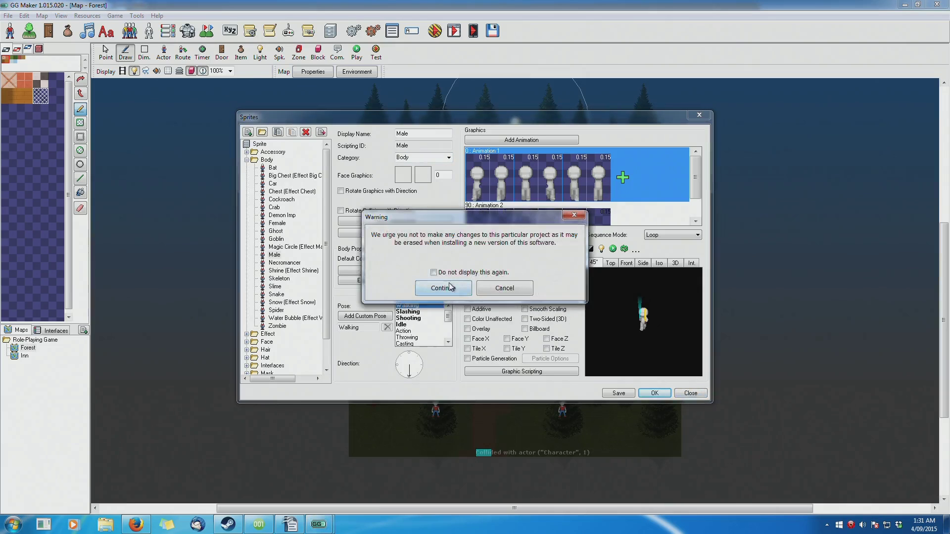
click(448, 344)
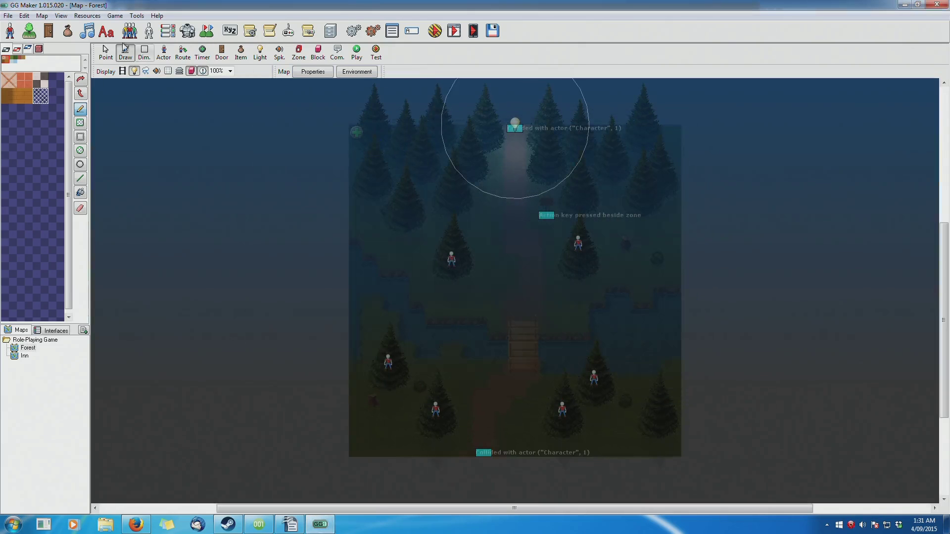
Reopen the Hero's actor settings to review the sprite category slots, and open the actor's template for editing
click(130, 32)
click(564, 203)
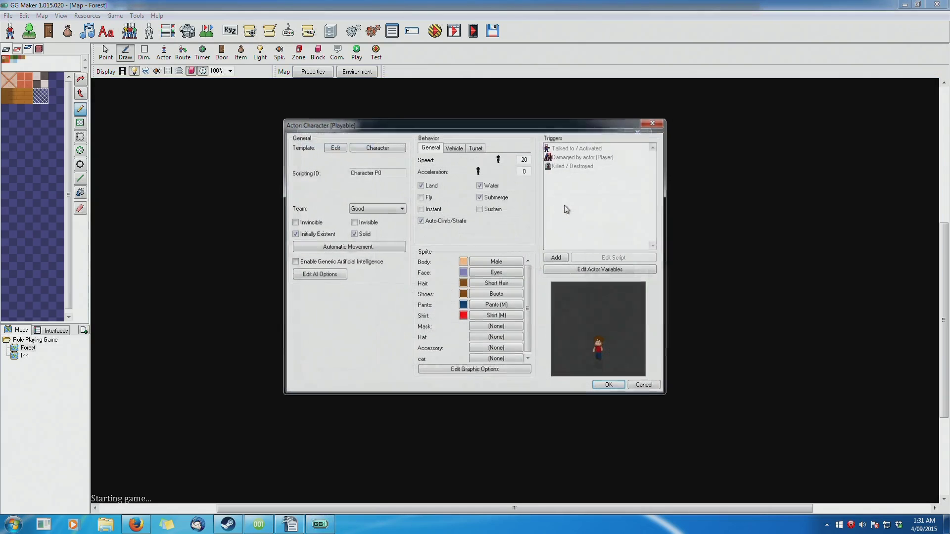
scroll(530, 287, down, 1)
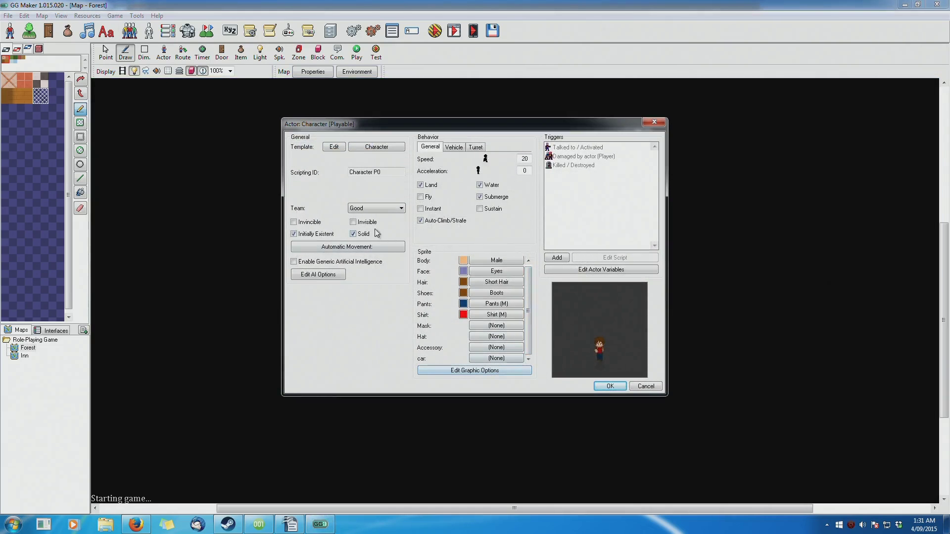
click(332, 147)
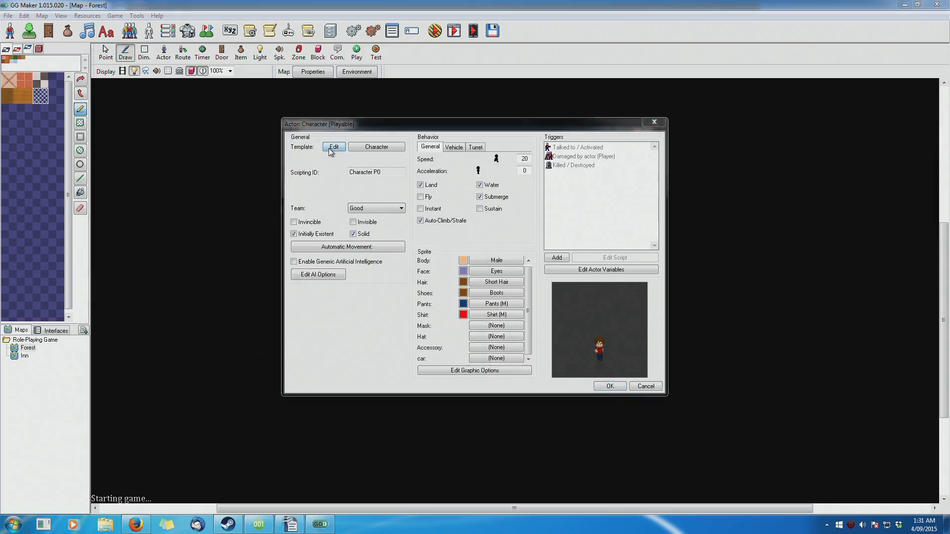
click(659, 123)
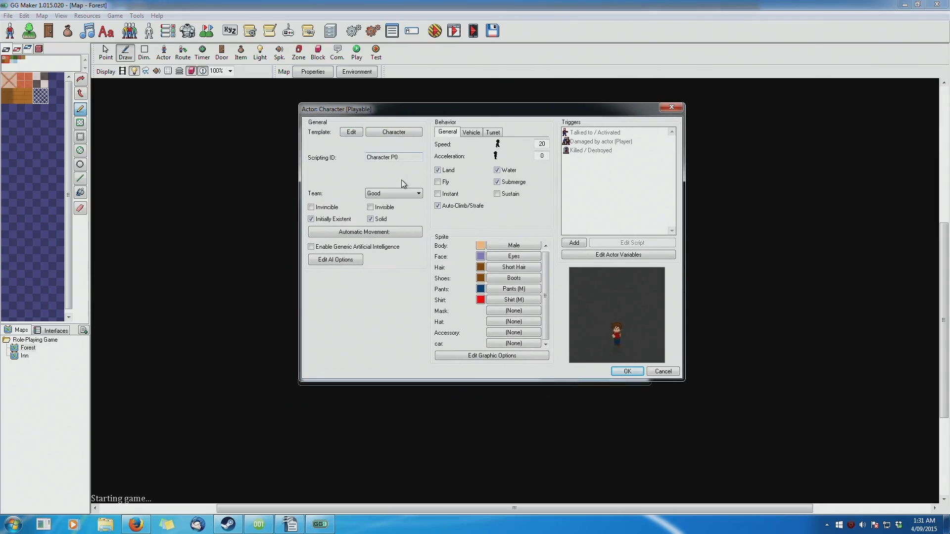
Examine the Hero's team options and toggle the Solid setting off and back on
click(390, 192)
click(393, 197)
click(380, 195)
click(394, 190)
click(371, 219)
click(370, 219)
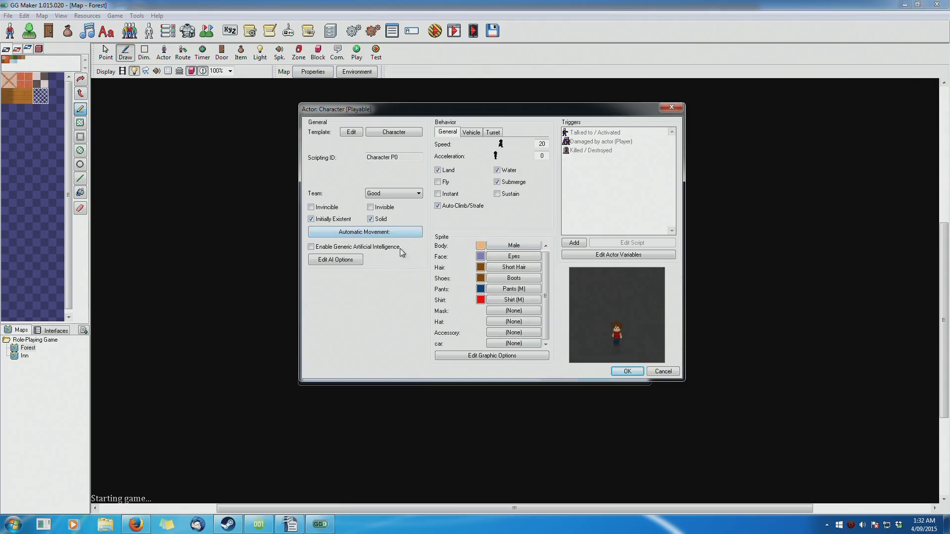
View the Hero's automatic movement and AI options, and close the actor, party and template windows
click(389, 234)
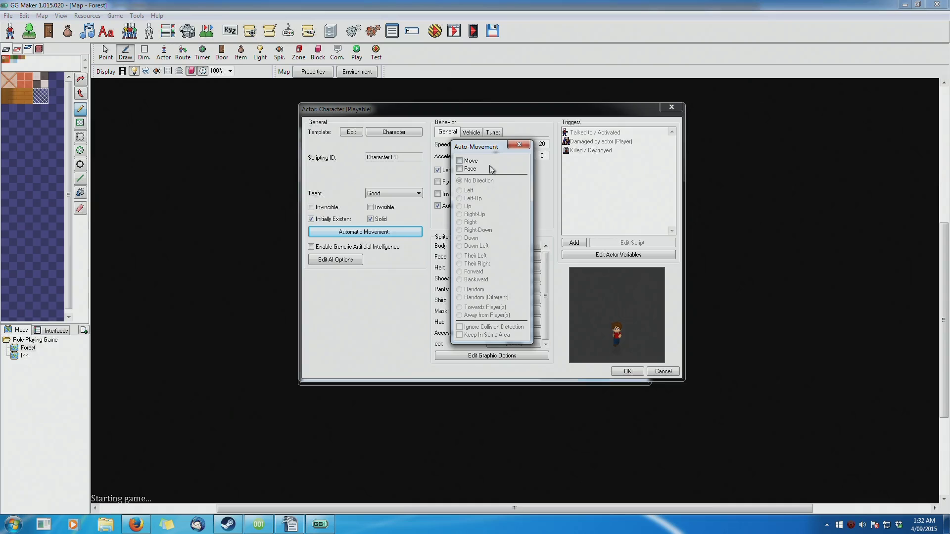
click(518, 145)
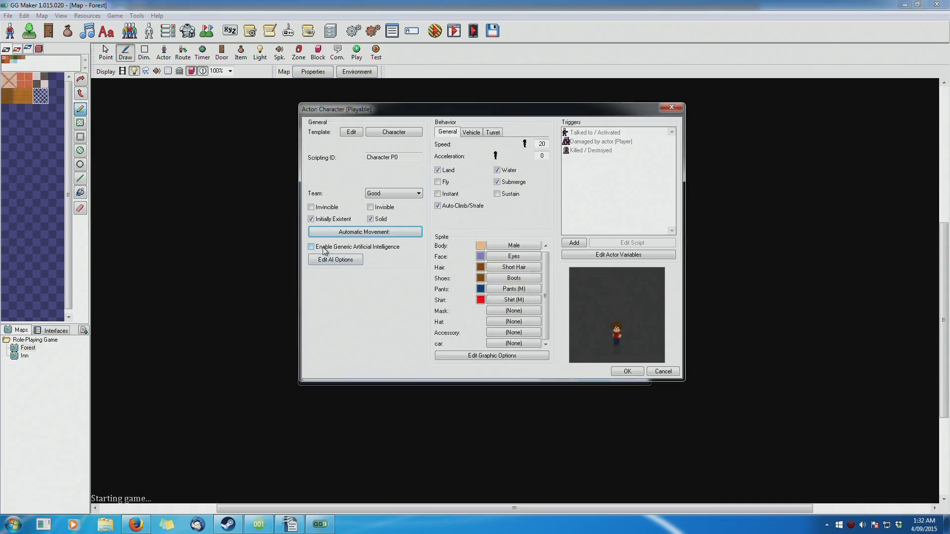
click(326, 259)
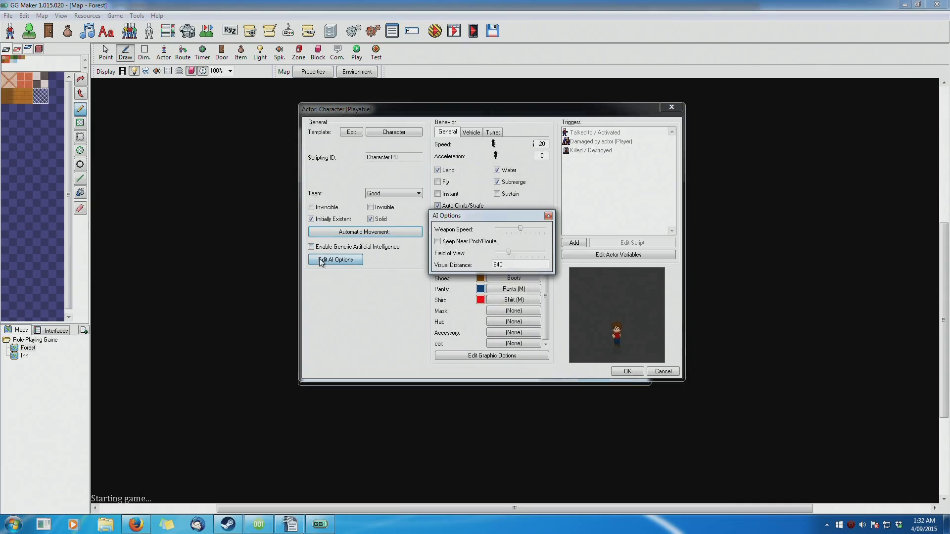
click(547, 216)
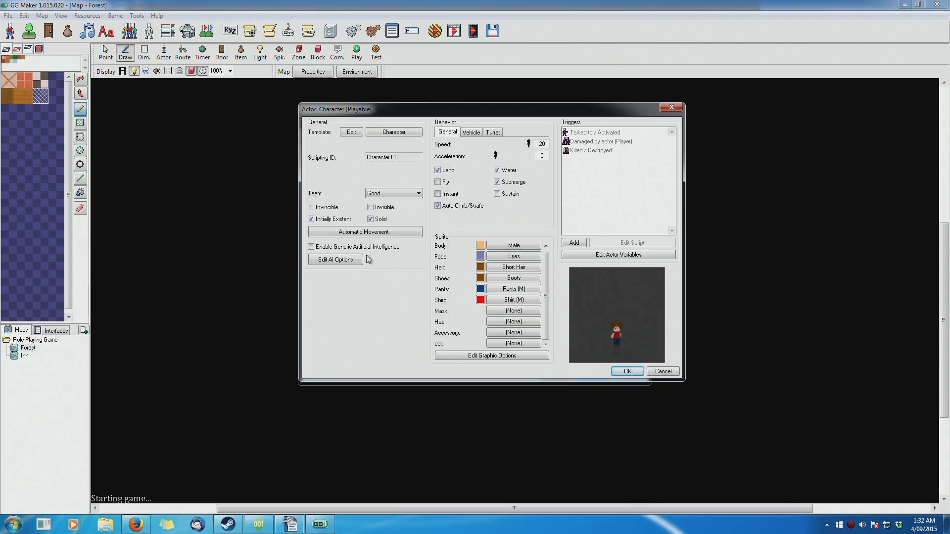
click(671, 108)
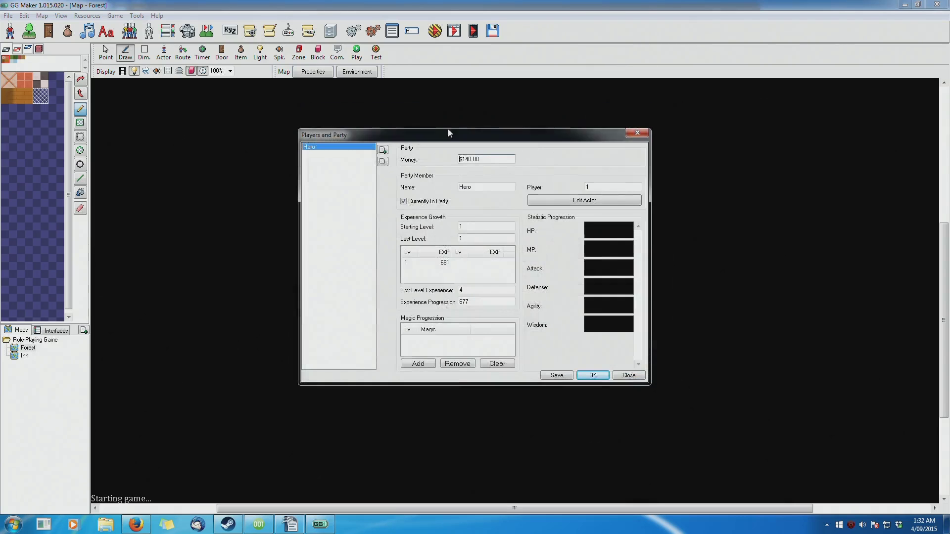
click(638, 133)
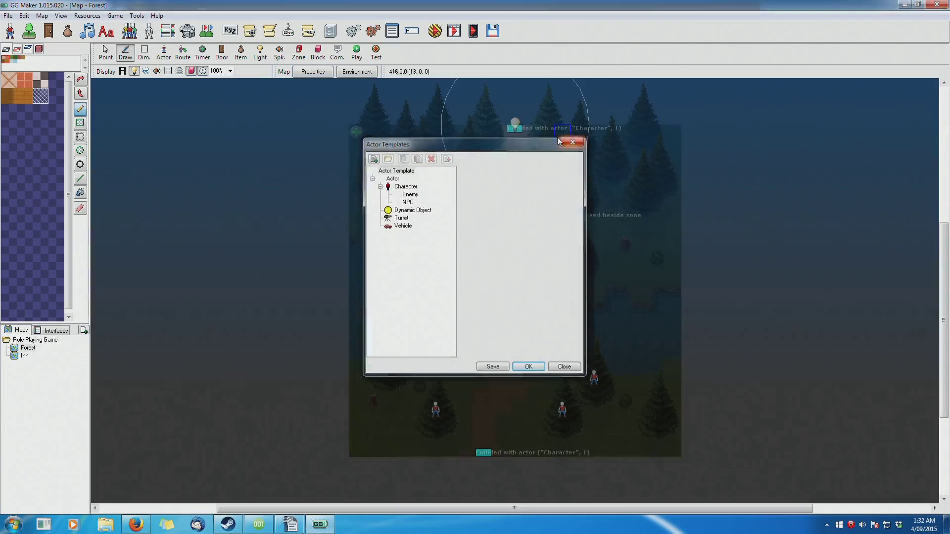
click(573, 142)
Open the actor templates editor and view the settings of the NPC and Enemy templates
click(129, 30)
click(637, 132)
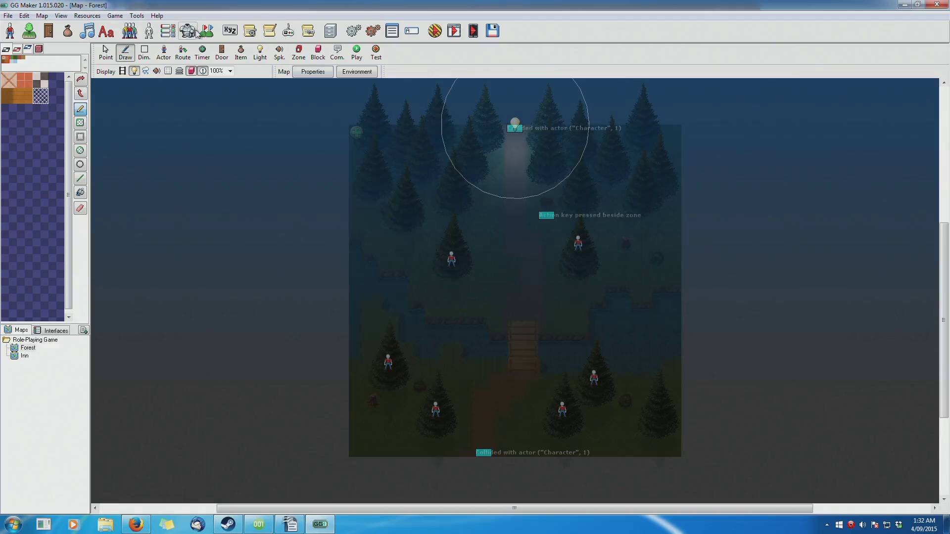
click(154, 32)
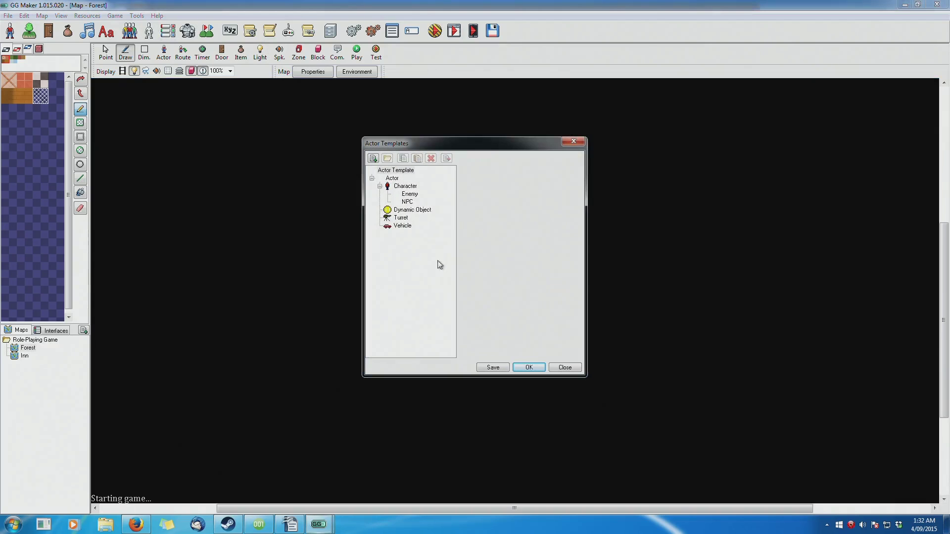
click(414, 201)
click(410, 194)
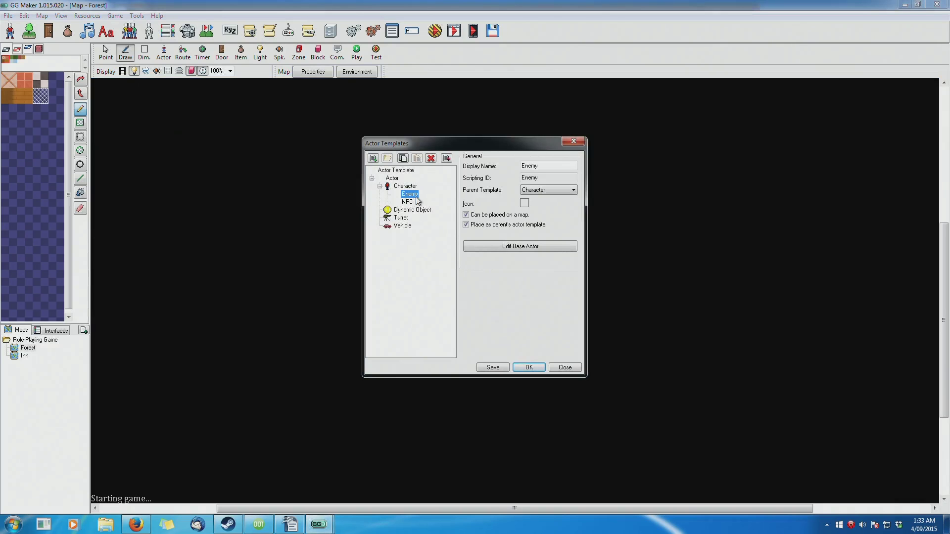
View the Enemy template's base actor settings, and close the actor templates editor without changes
click(495, 248)
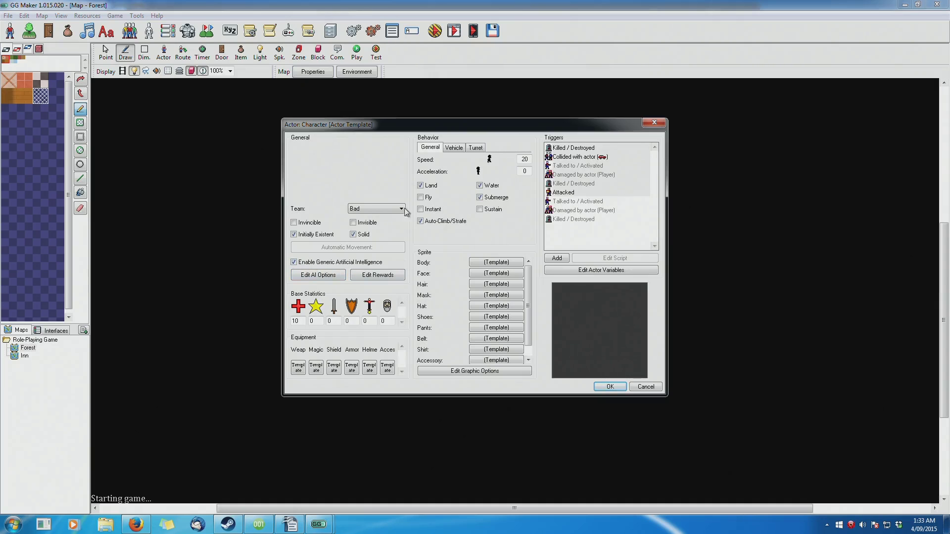
click(651, 387)
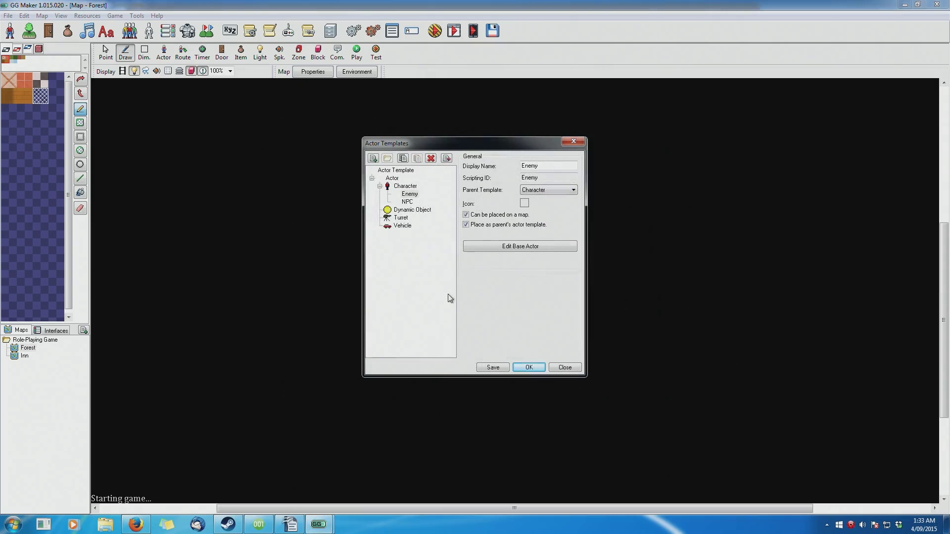
click(579, 368)
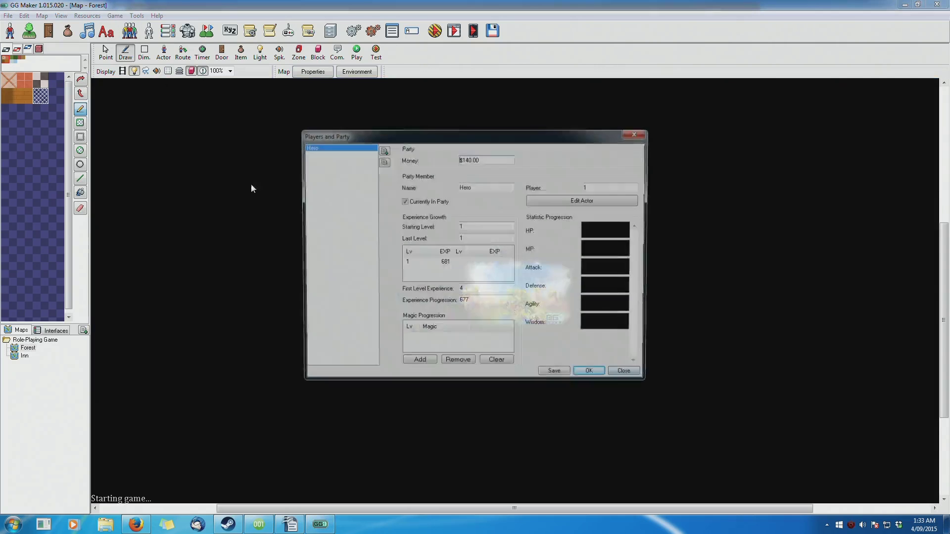
View the Hero's actor settings from the party editor, cancel them and close the editor
click(582, 201)
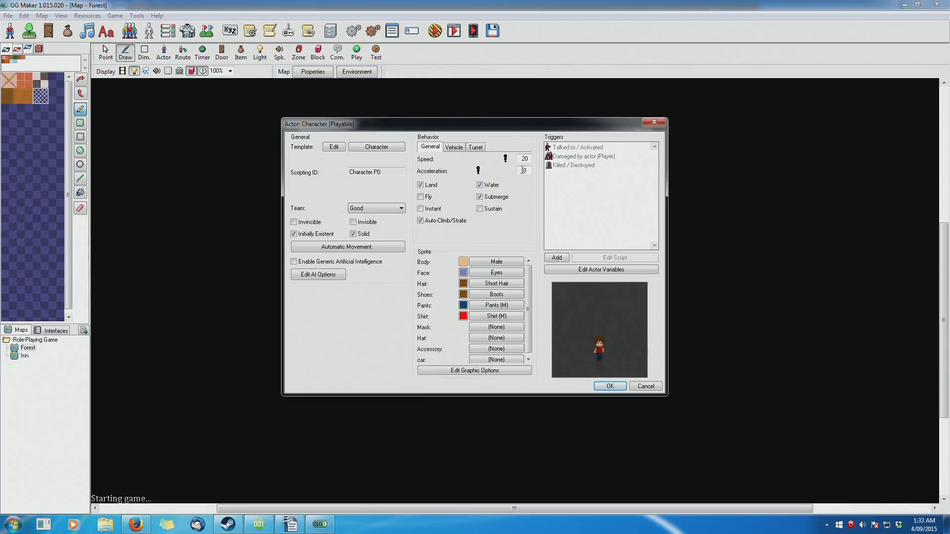
click(643, 386)
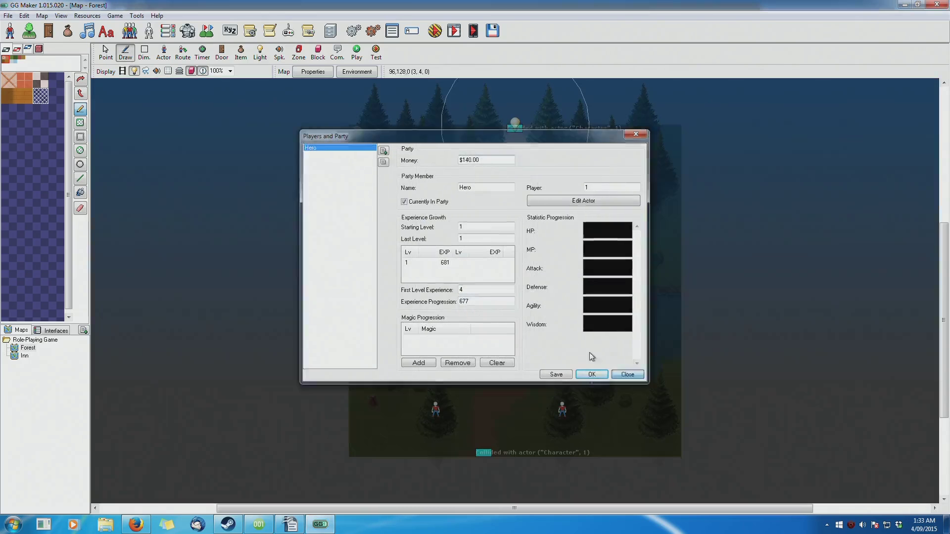
click(592, 375)
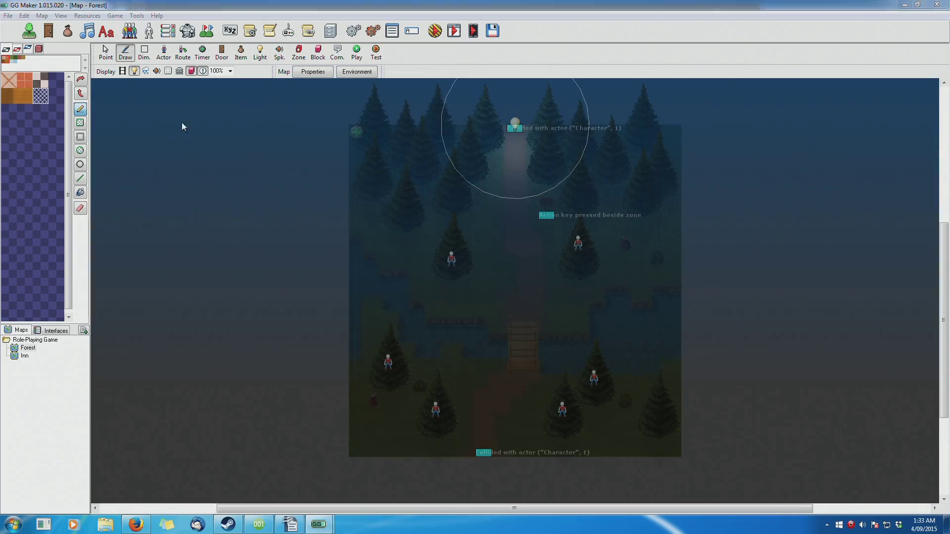
Find the Male body sprite in the sprites editor, and close the editor
click(28, 30)
click(274, 254)
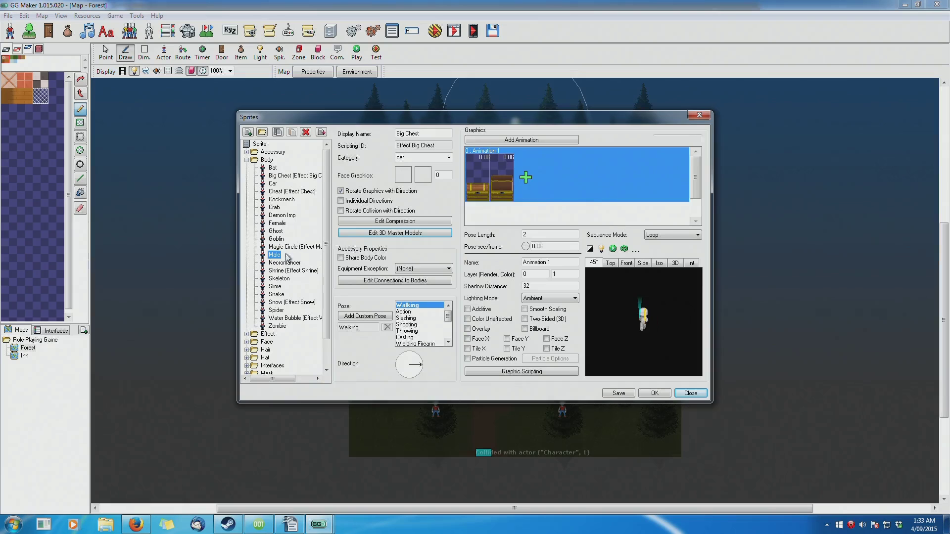
click(655, 392)
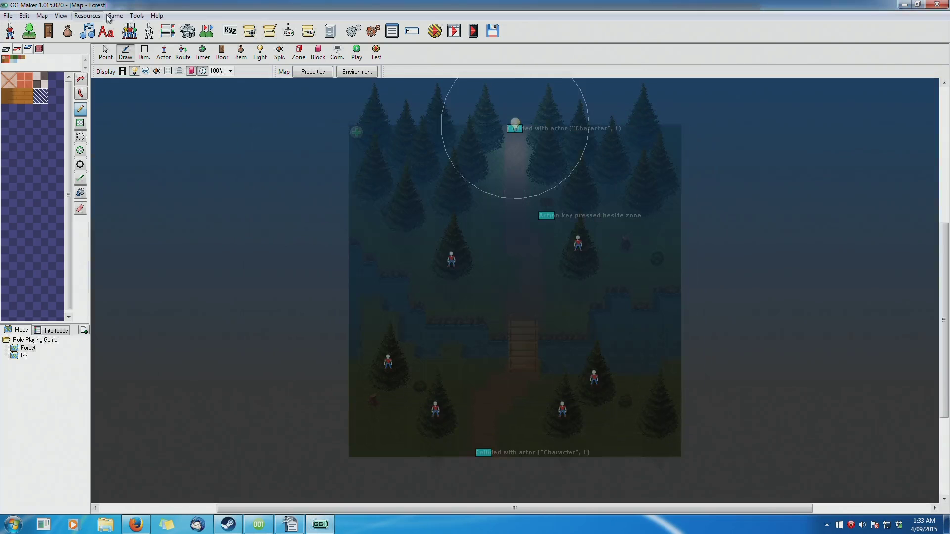
Open the Hero's actor settings from the party editor and toggle the Land and Fly movement options on and off
click(149, 31)
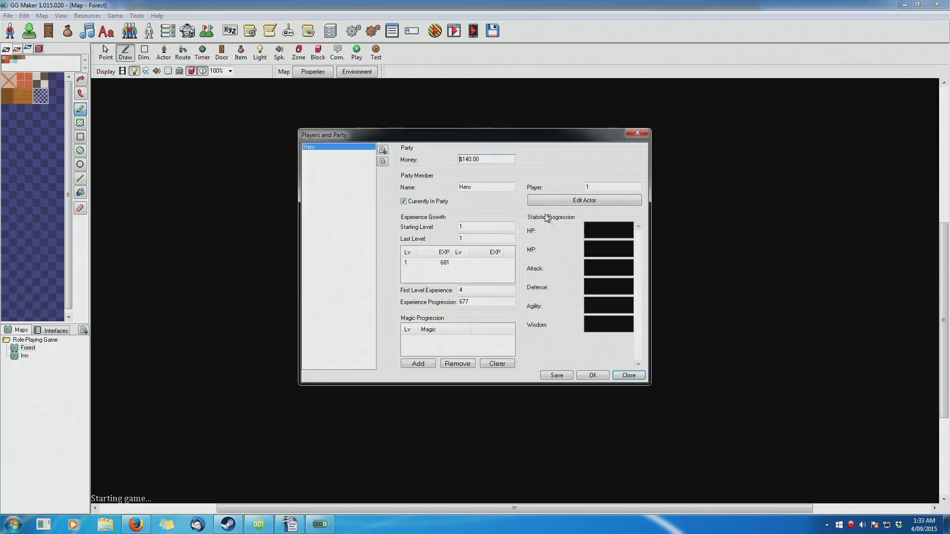
click(560, 201)
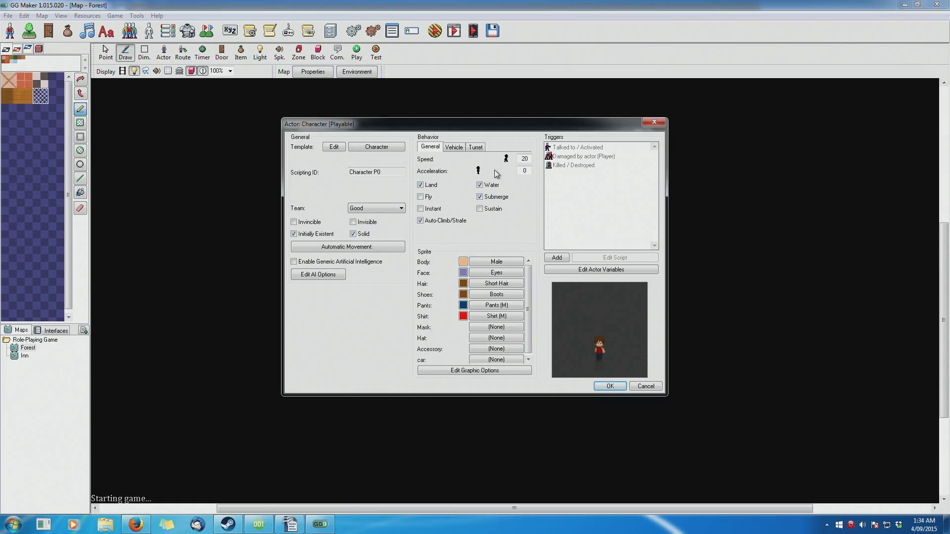
click(429, 185)
click(426, 197)
click(426, 197)
click(421, 186)
Try out the Weapon Speed and Field of View settings in the Hero's AI options, and close them
click(318, 275)
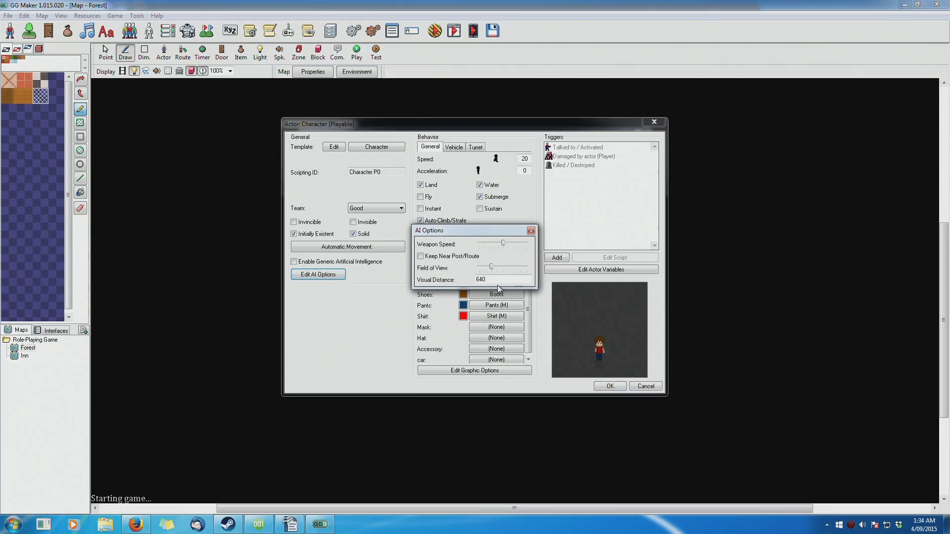
click(532, 243)
mouse_move(498, 270)
mouse_down()
mouse_move(554, 267)
mouse_move(482, 273)
mouse_up()
click(531, 231)
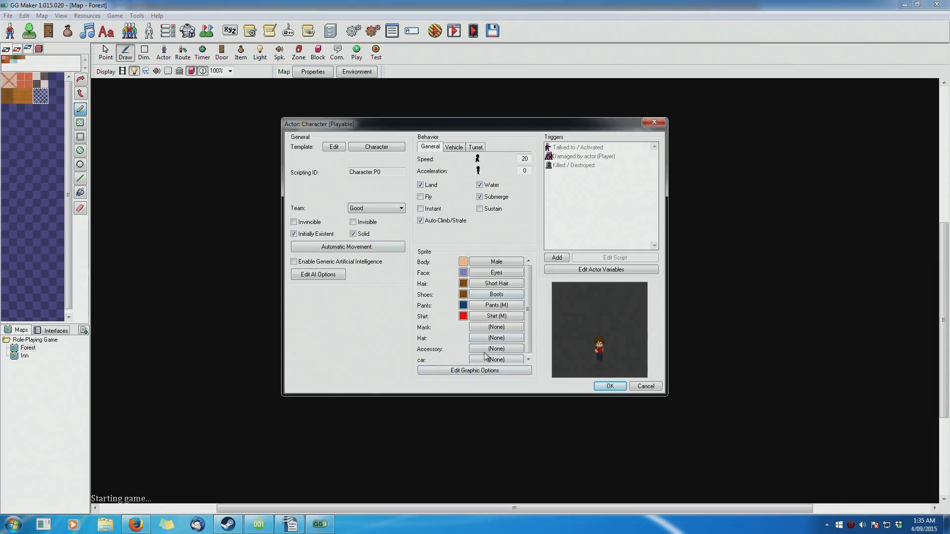
Switch Display Shadow off in the Hero's graphic options, check the sprite preview, and turn the shadow back on
click(483, 371)
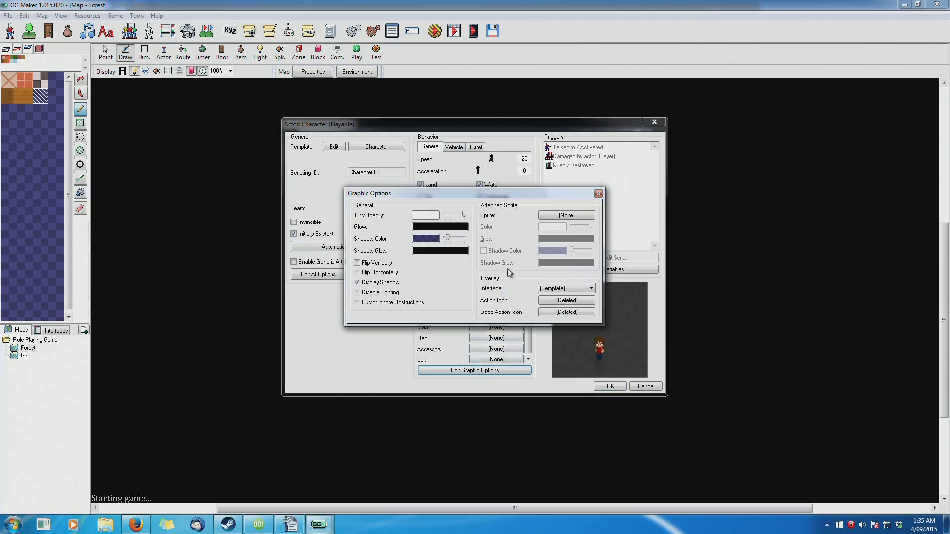
click(357, 283)
click(597, 194)
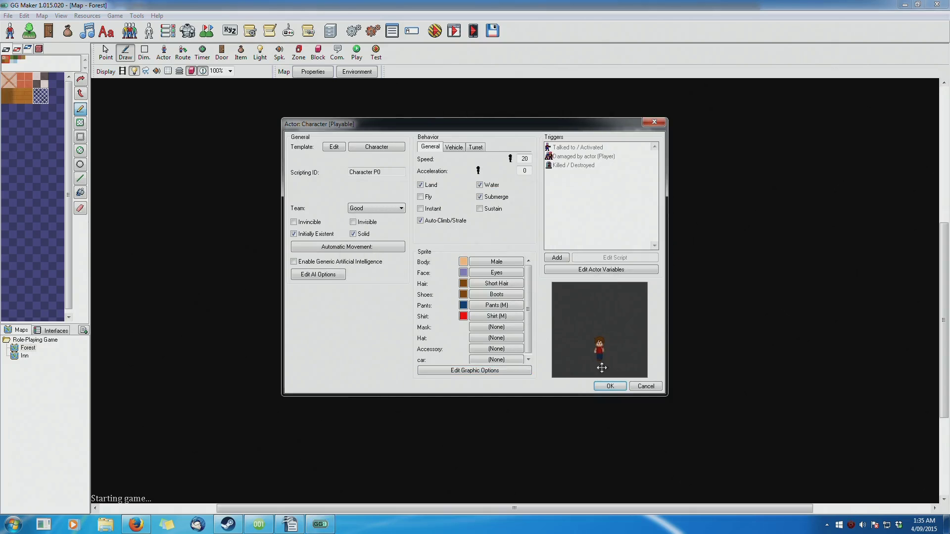
click(518, 374)
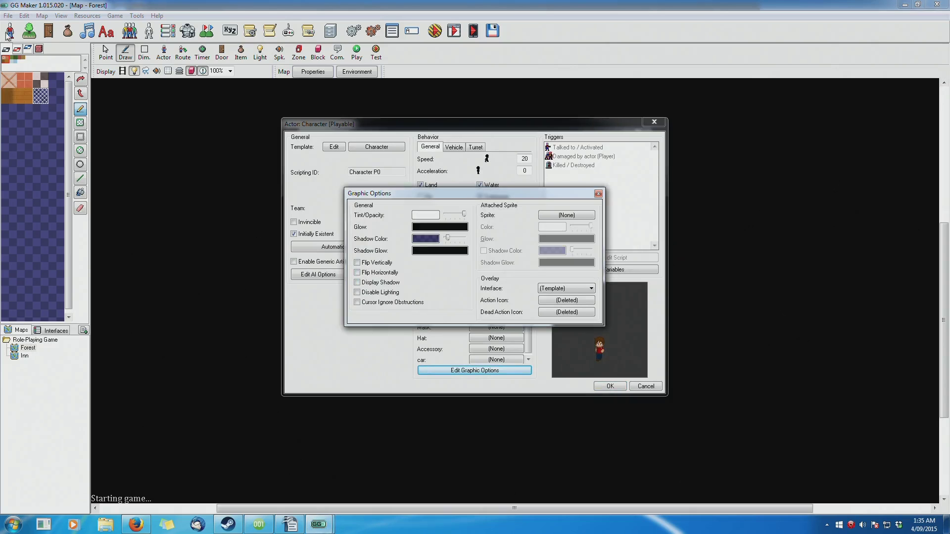
click(357, 282)
click(597, 193)
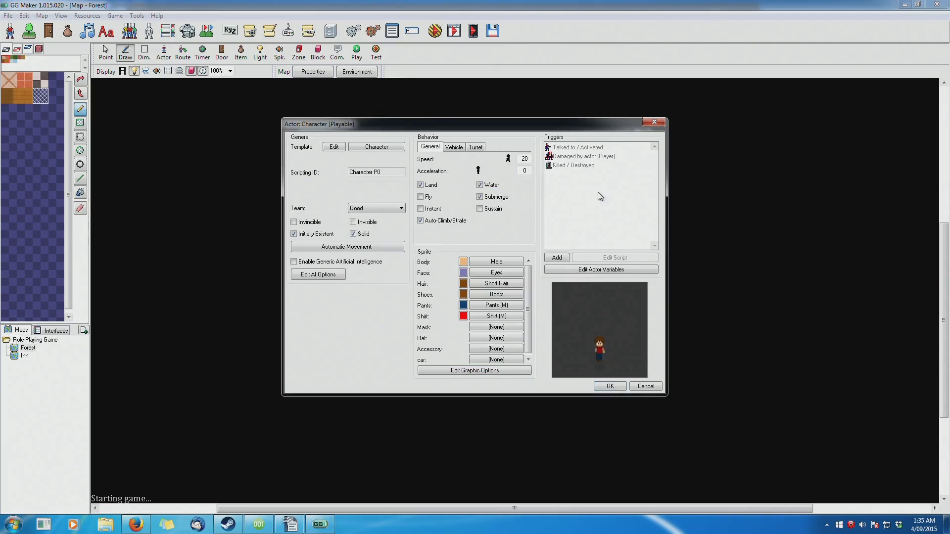
Examine the Hero's vehicle behavior settings, including Gas, and try out the Turning range
click(455, 148)
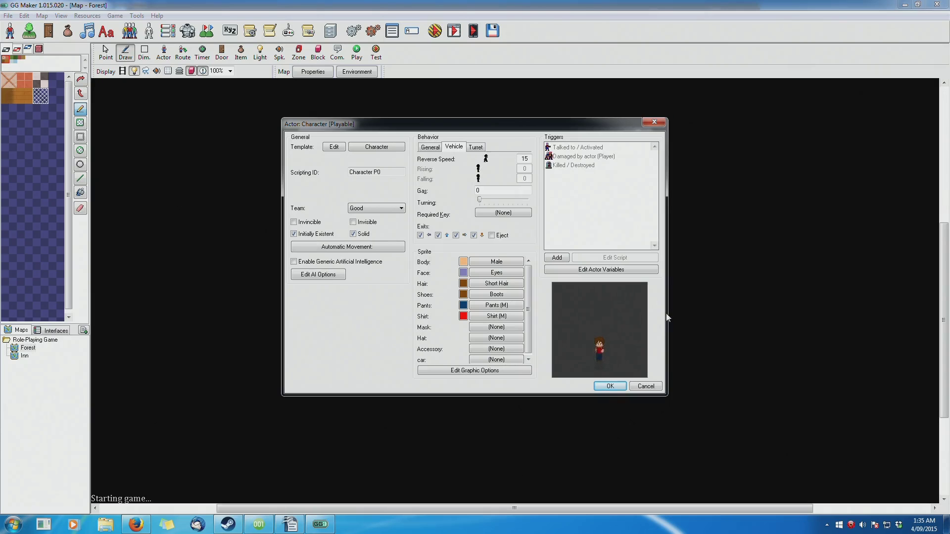
double_click(484, 190)
click(430, 147)
click(452, 147)
drag(479, 200, 457, 206)
drag(526, 203, 425, 203)
Try out the Hero's turret Turning Range and view the Initial Direction options, leaving the direction at None
click(473, 147)
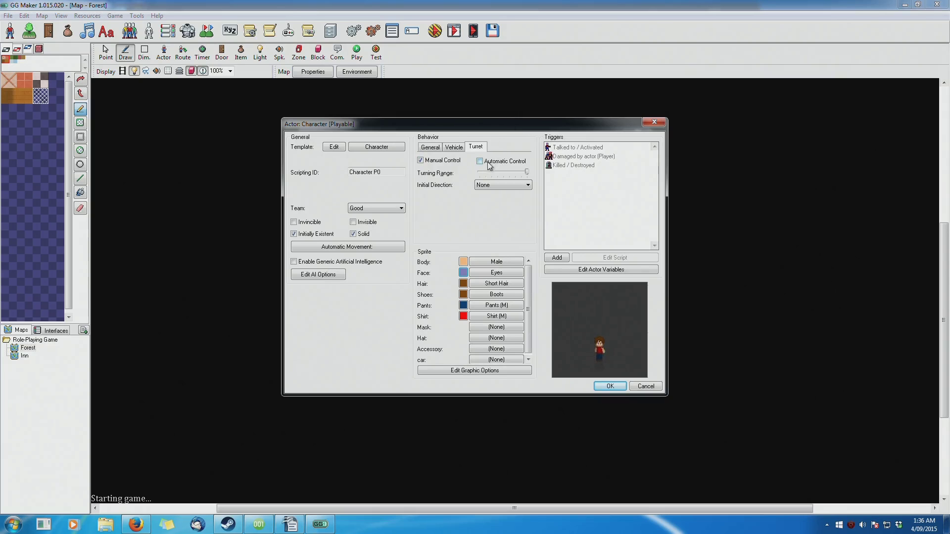
drag(526, 175, 494, 175)
mouse_move(496, 173)
mouse_down()
mouse_move(528, 173)
mouse_move(499, 175)
mouse_up()
click(514, 188)
click(511, 188)
click(506, 188)
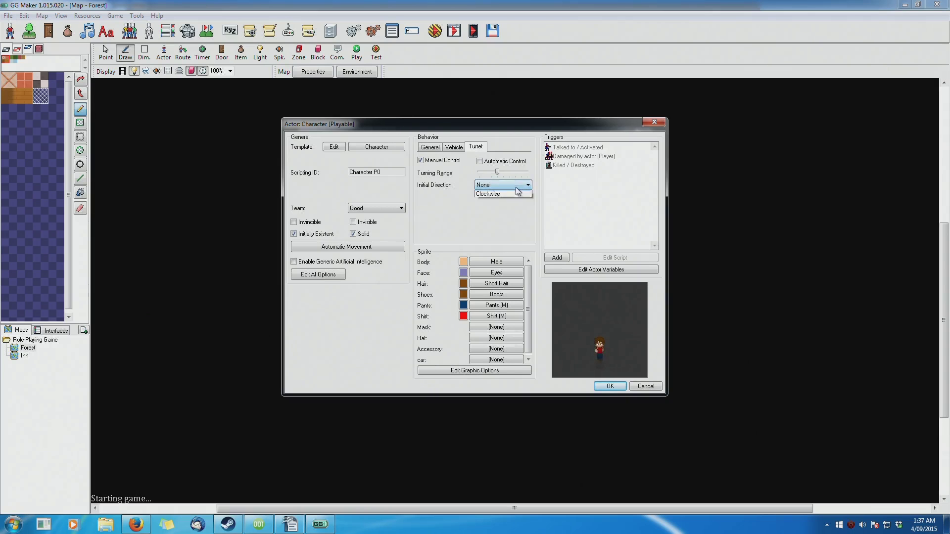
click(504, 186)
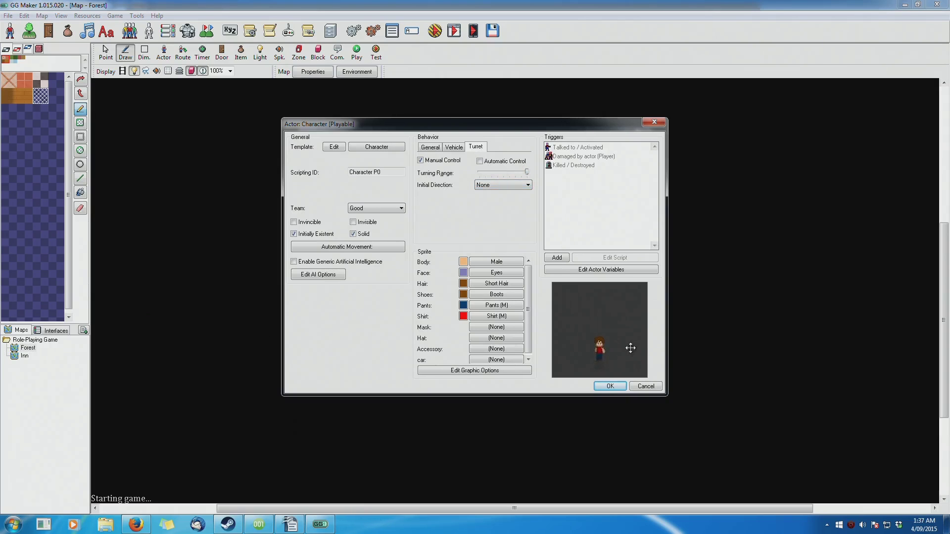
Browse the available actor triggers and add a Loaded trigger to the Hero
click(556, 257)
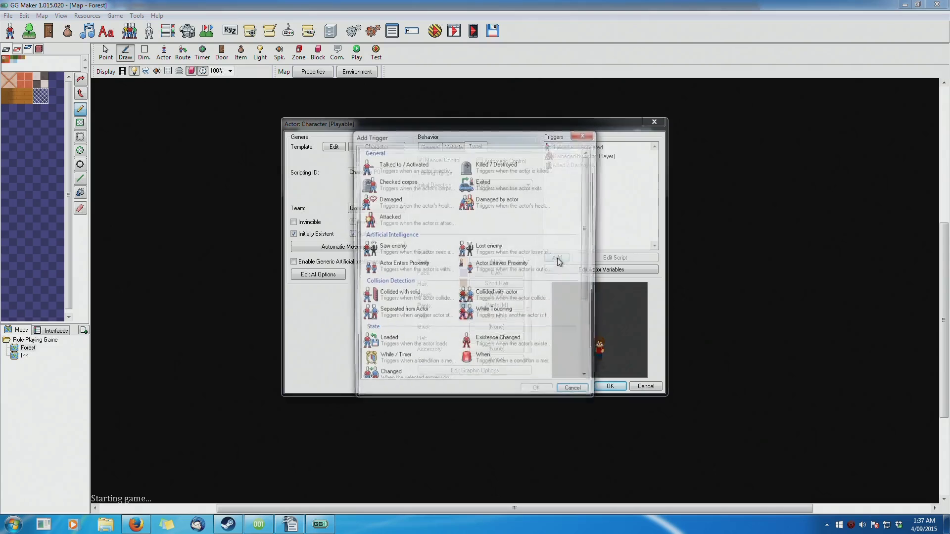
scroll(585, 216, down, 1)
scroll(585, 216, up, 1)
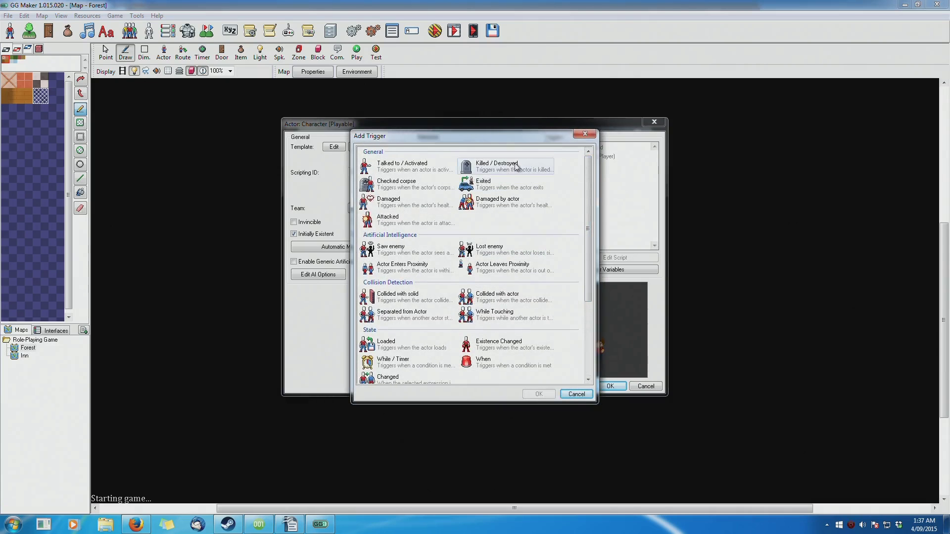
scroll(588, 222, down, 3)
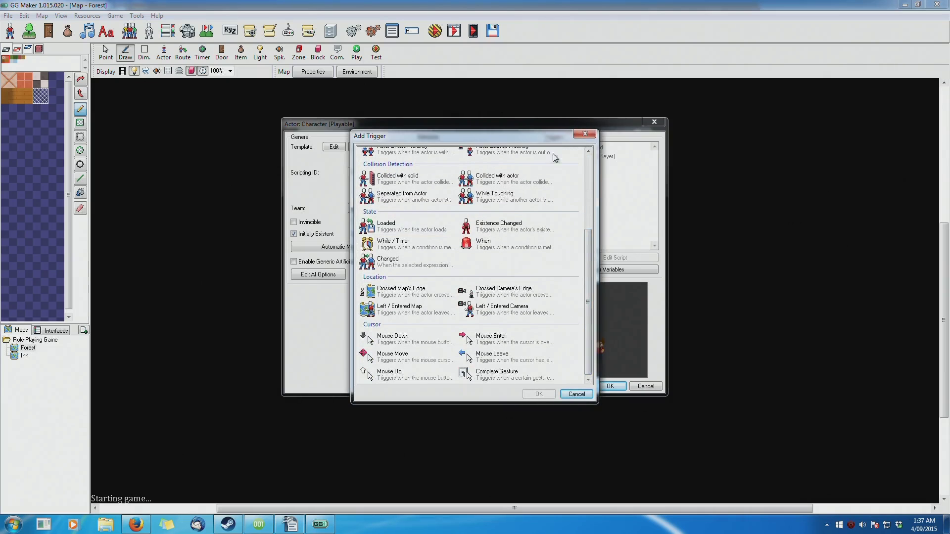
double_click(425, 228)
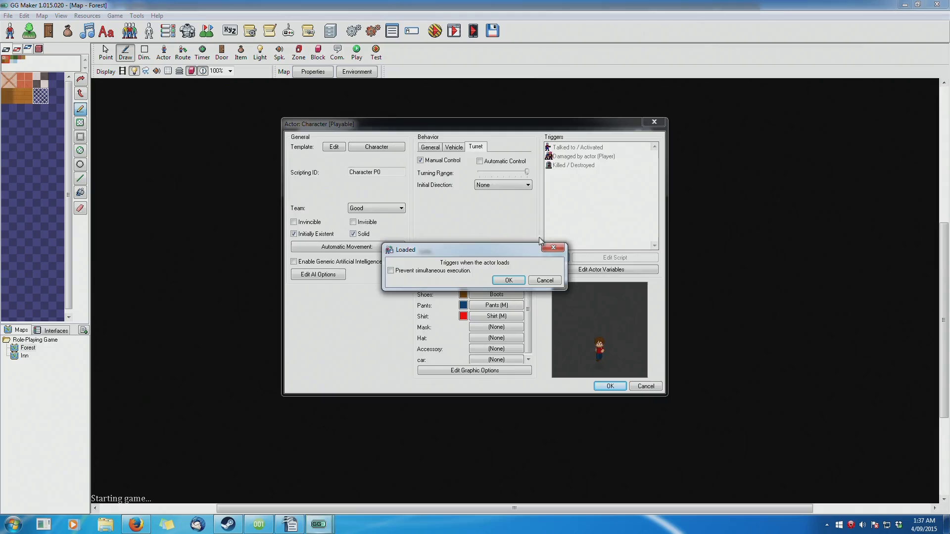
click(508, 283)
Browse the Switches, Tables and Structure event categories in the Loaded trigger's script editor, and close it
drag(562, 131, 539, 151)
click(406, 325)
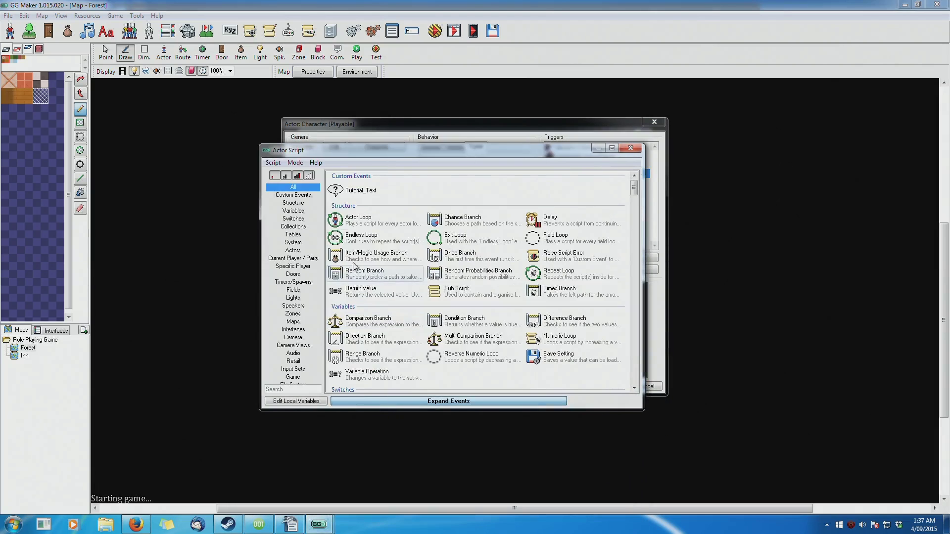
click(297, 220)
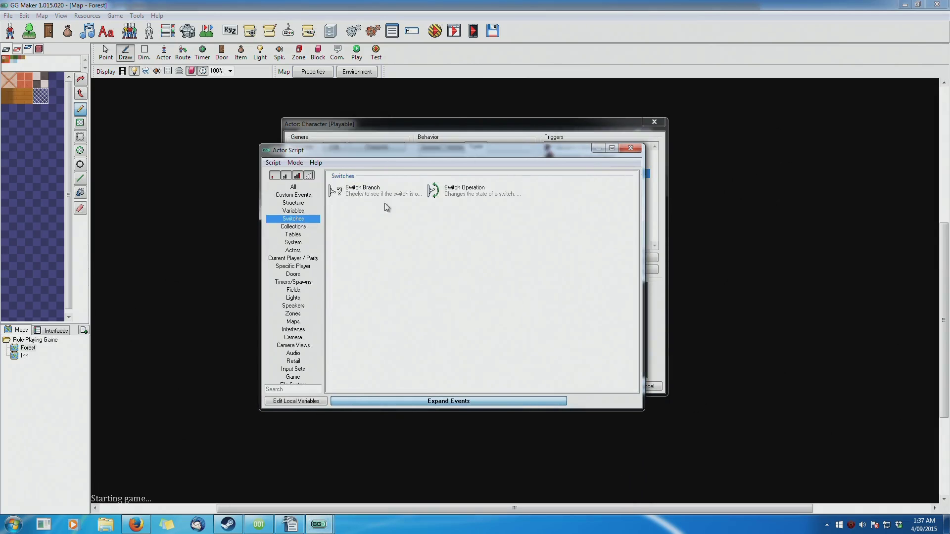
click(289, 235)
click(306, 204)
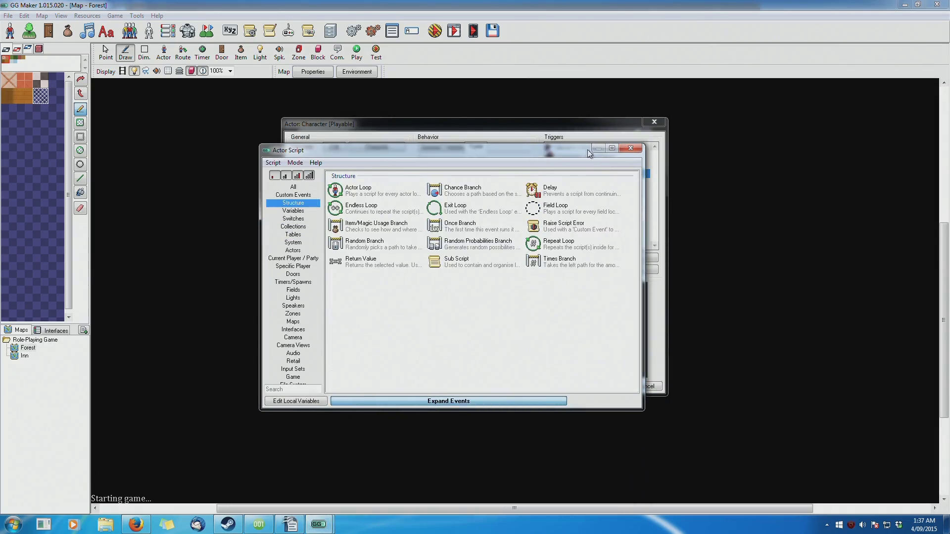
click(630, 149)
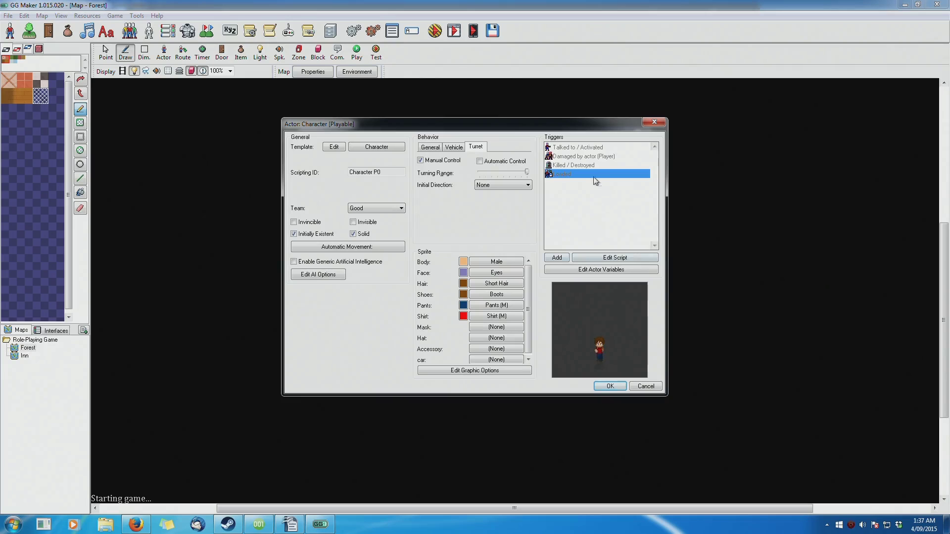
Delete the Loaded trigger, cancel the Hero's actor settings and close the party editor
right_click(614, 190)
click(615, 286)
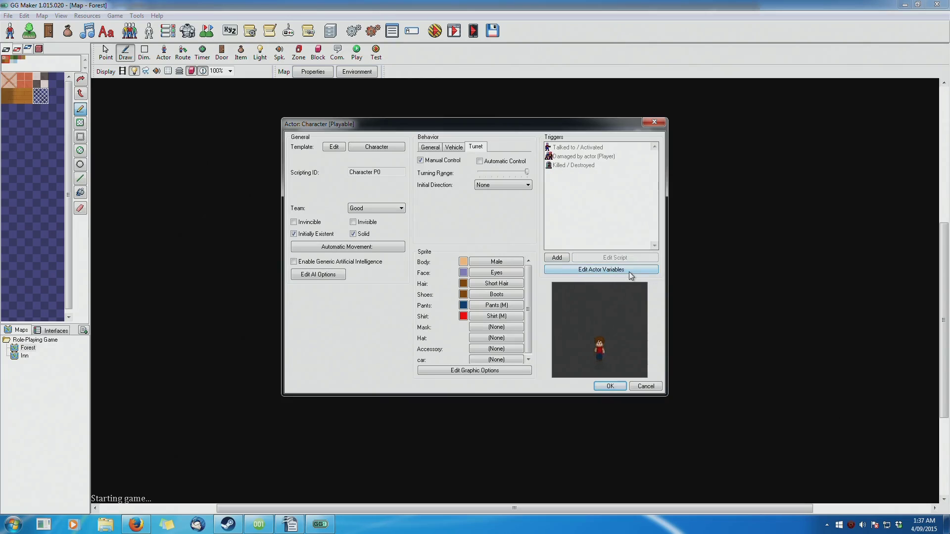
click(646, 386)
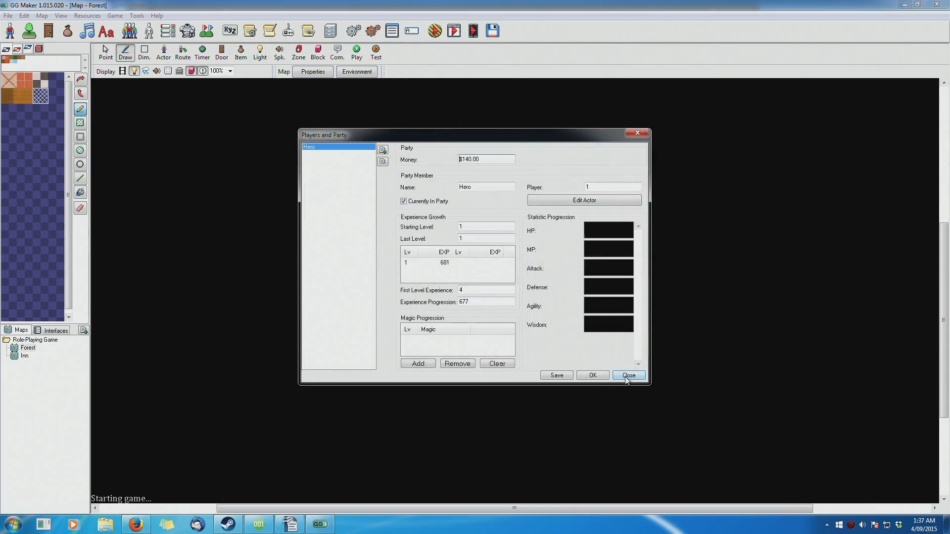
click(808, 373)
Open the Enemy template's base actor and examine its Vehicle, Turret and General behavior settings, and close it
click(149, 31)
click(407, 201)
click(410, 194)
click(518, 250)
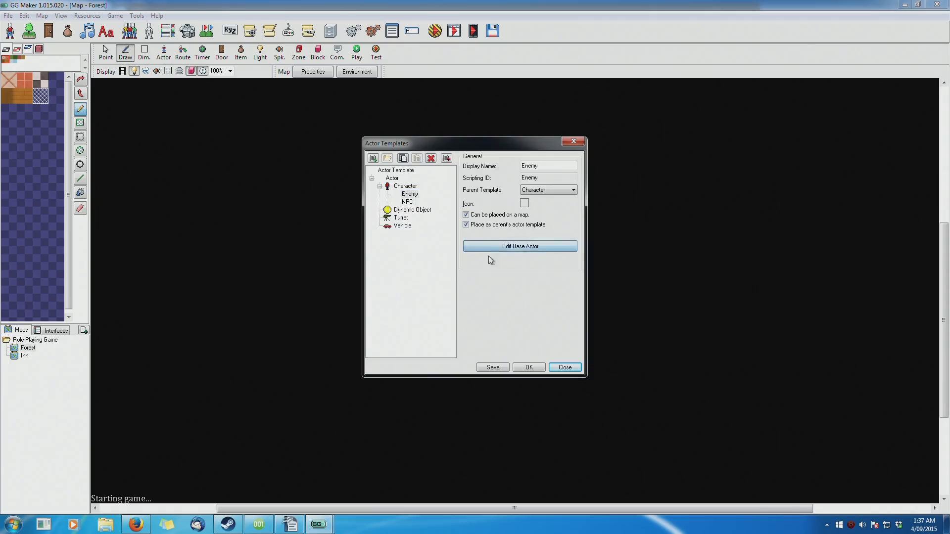
click(454, 148)
click(475, 148)
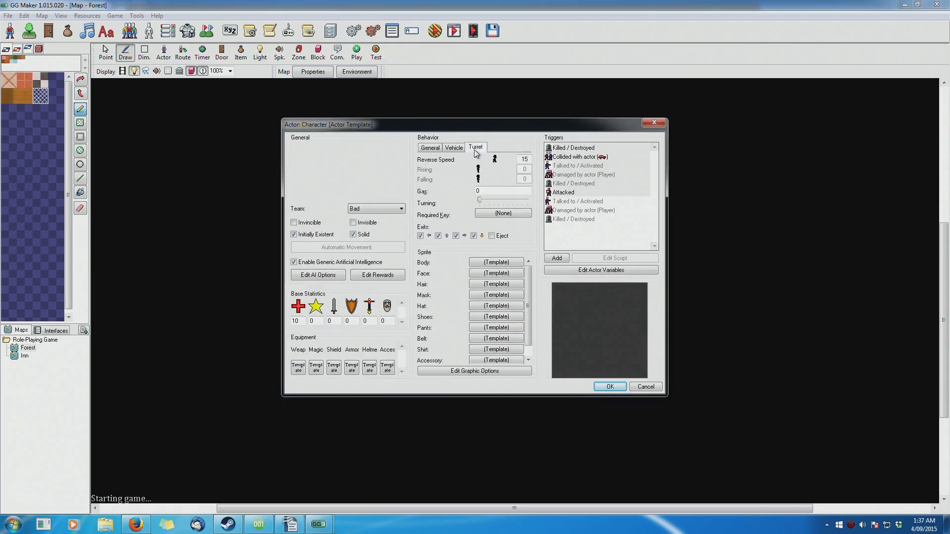
click(430, 147)
click(654, 122)
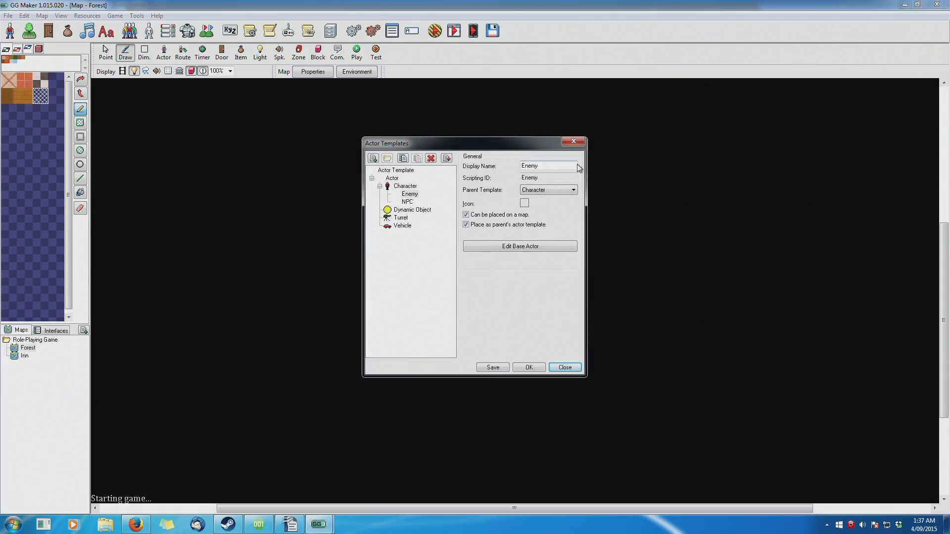
View the Turret, Dynamic Object and Vehicle template settings, and close the actor templates editor
click(401, 218)
click(413, 210)
click(401, 218)
click(402, 226)
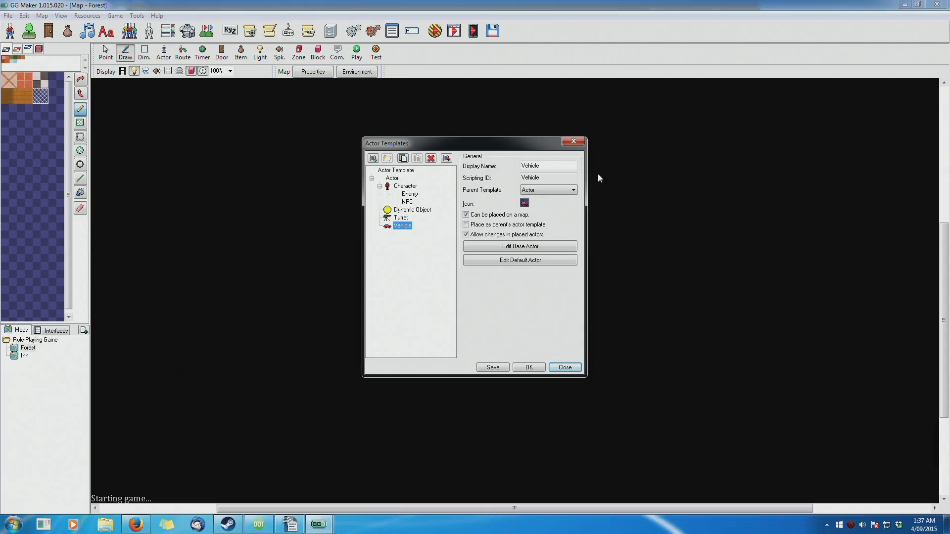
click(574, 142)
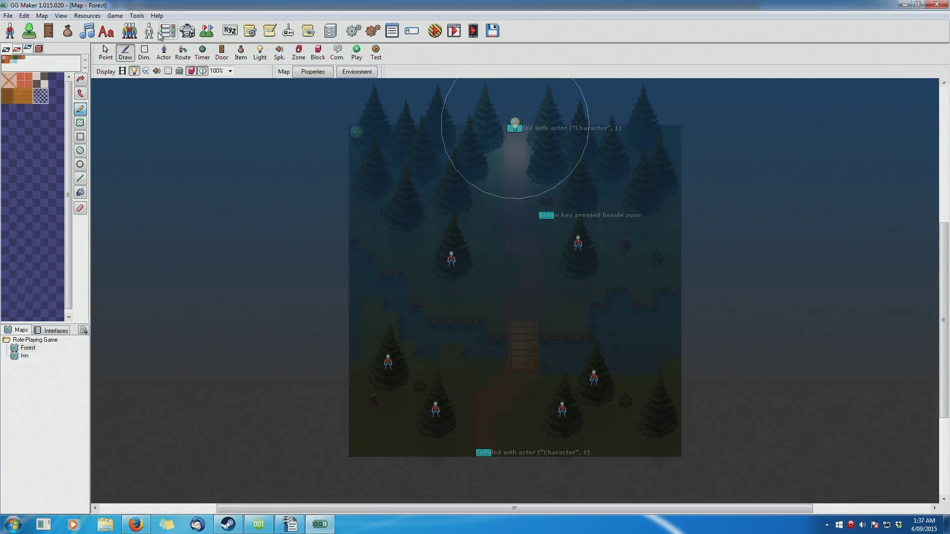
View the project's list of actor statistics with their names and graphics, and close it
click(10, 31)
click(168, 31)
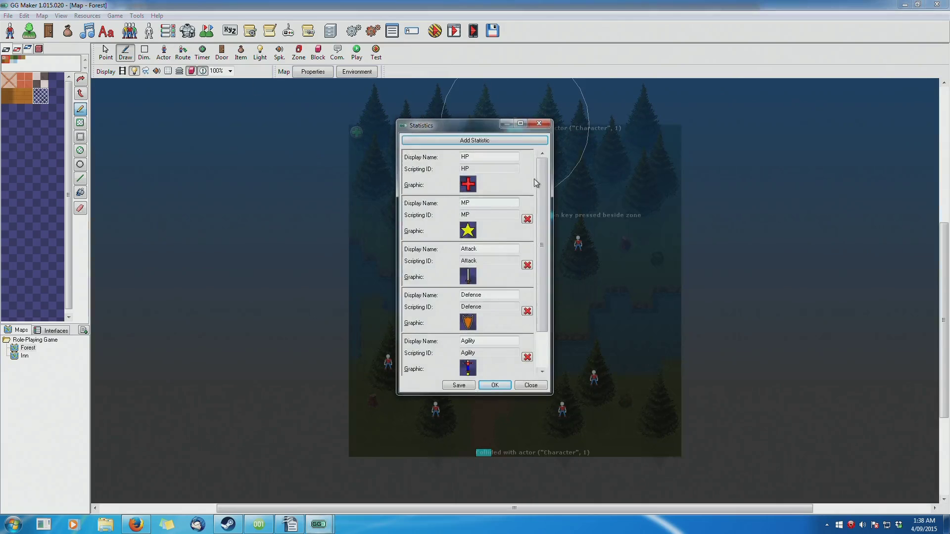
click(539, 123)
Examine the base statistics in the Enemy template's base actor, cancel it and close the actor templates editor
click(405, 186)
click(410, 194)
click(515, 250)
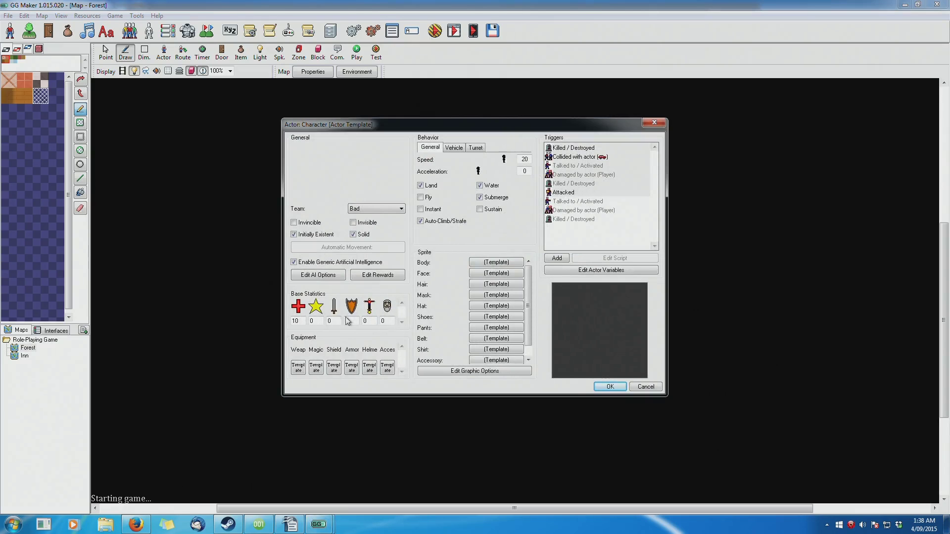
click(641, 387)
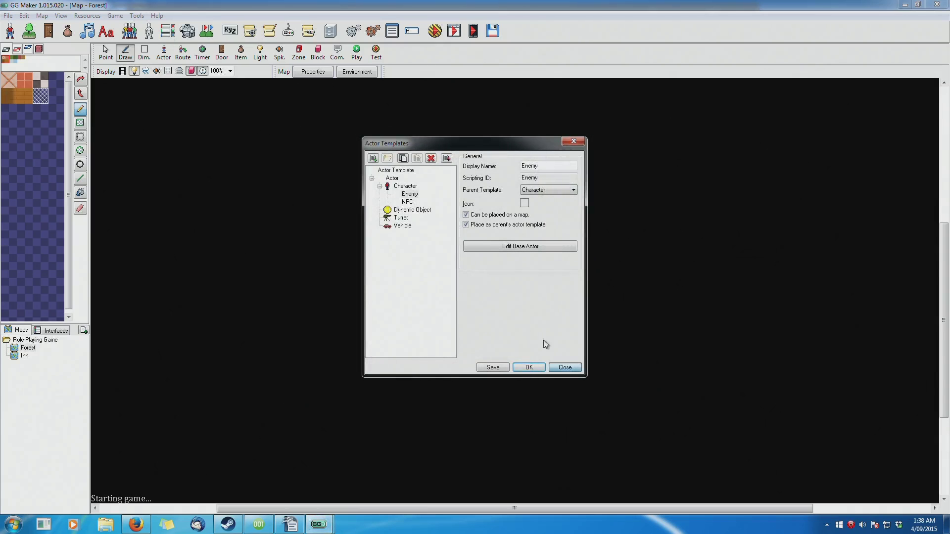
click(564, 368)
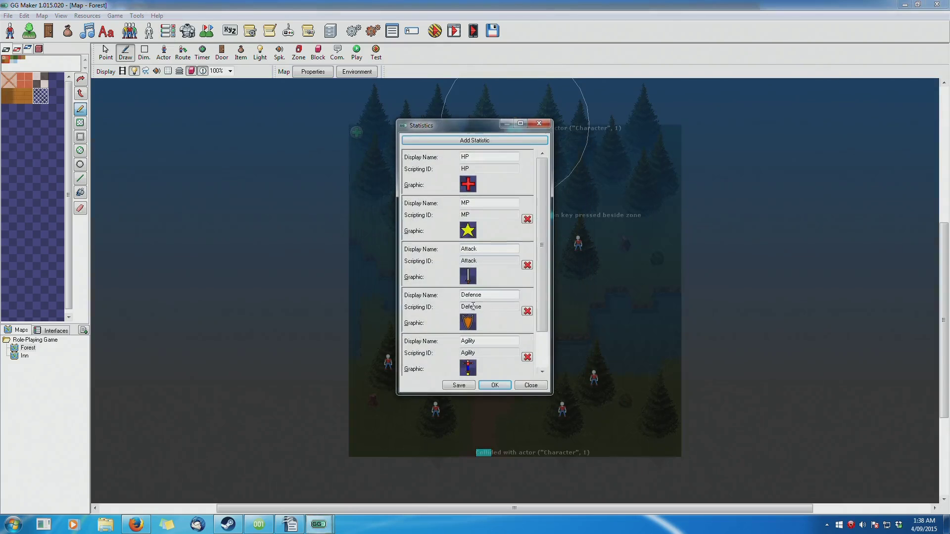
Add a new statistic with the display name "fgdfgfdgfd" to the project's statistics and save it
scroll(537, 189, down, 3)
click(494, 337)
text(fgdfgfdgfd)
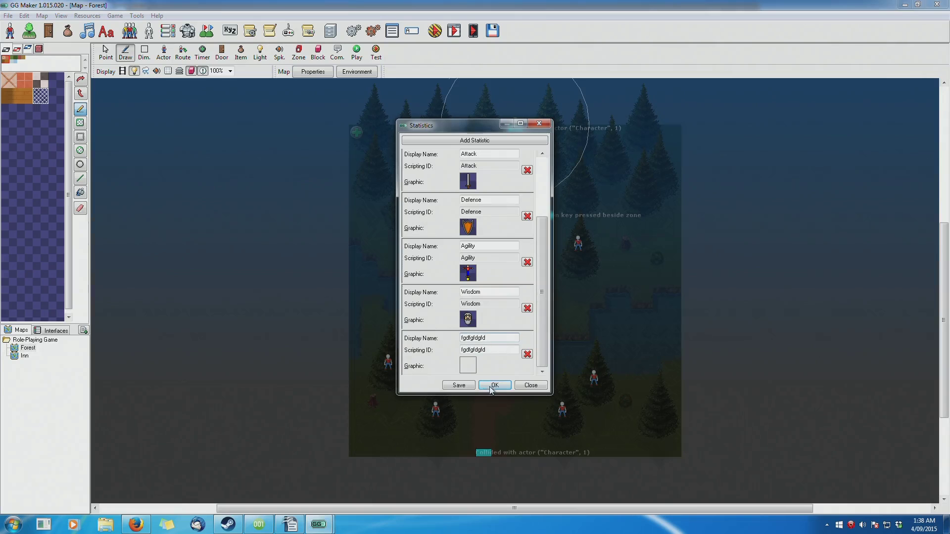
click(495, 385)
Check the statistic progression in the party editor, view the Hero's actor settings and close them
click(441, 288)
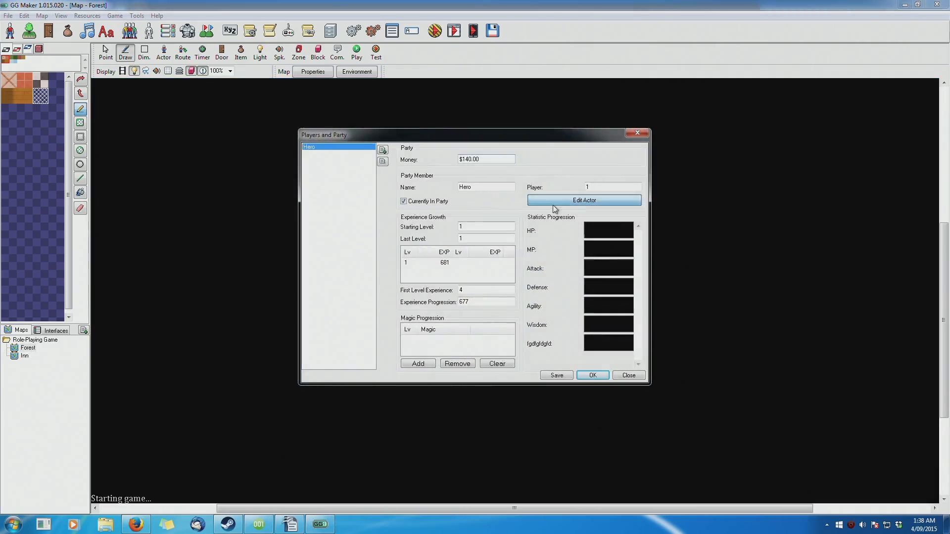
click(553, 205)
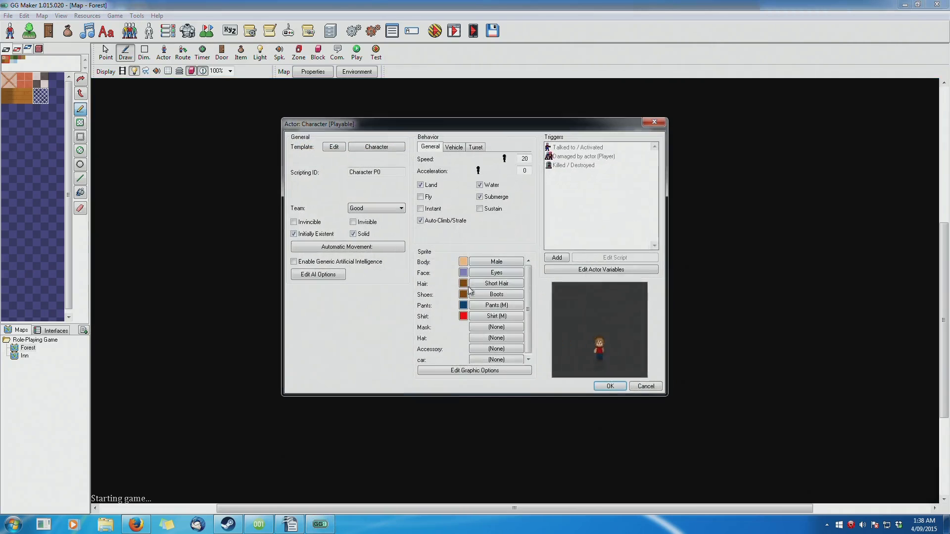
click(653, 121)
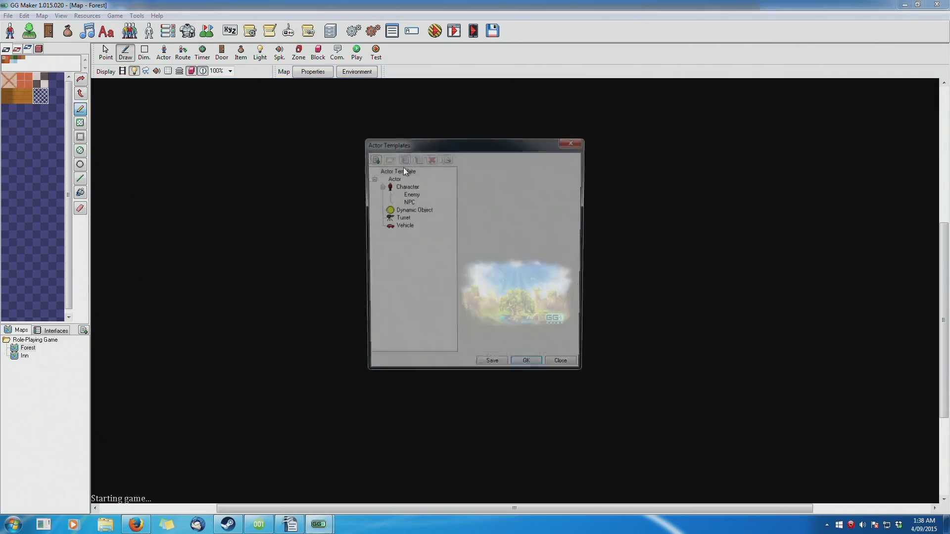
Look up the fgdfgfdgfd statistic among the Enemy template's base statistics, cancel the actor settings and close the templates editor
click(409, 196)
click(520, 246)
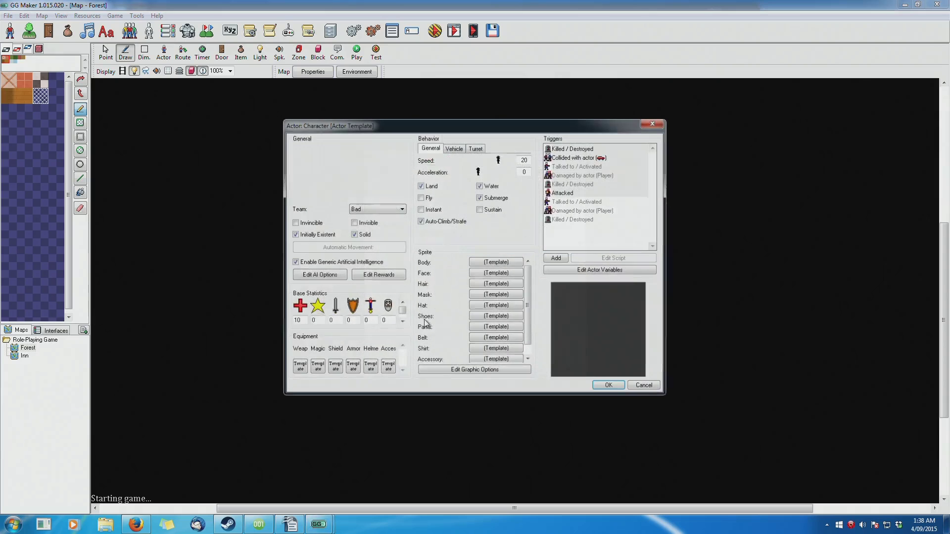
click(401, 322)
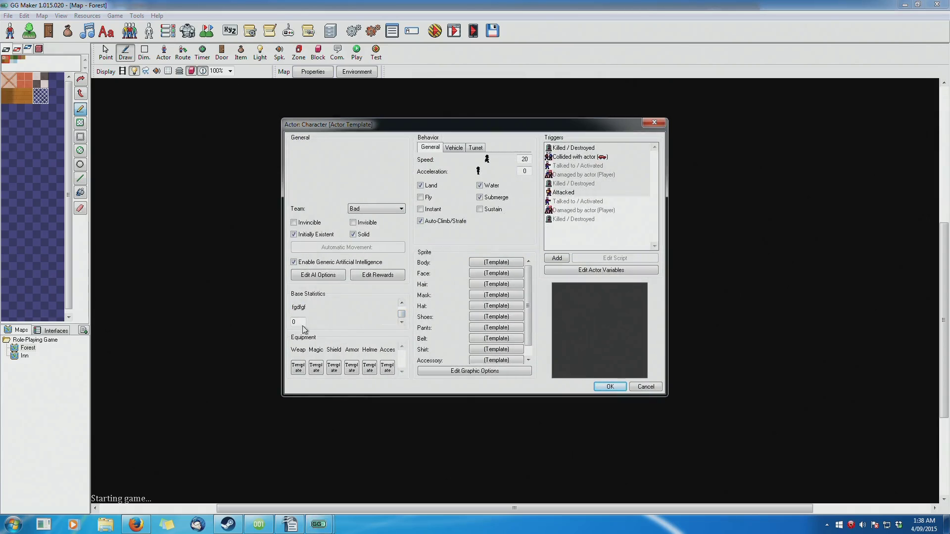
click(402, 305)
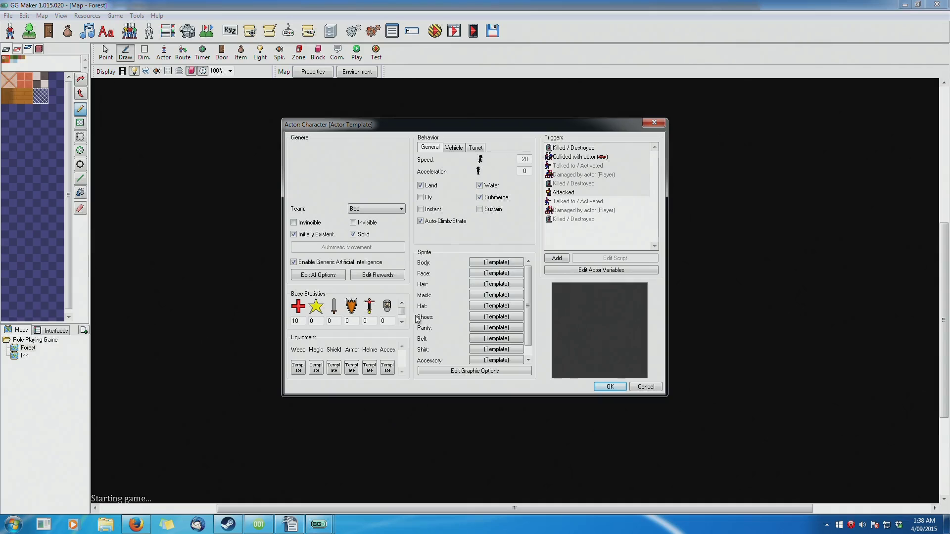
click(401, 322)
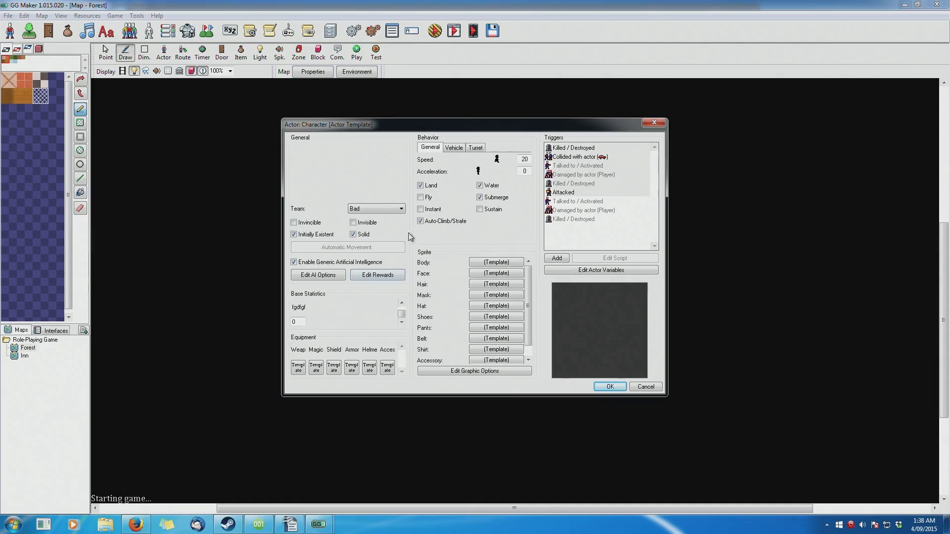
click(646, 387)
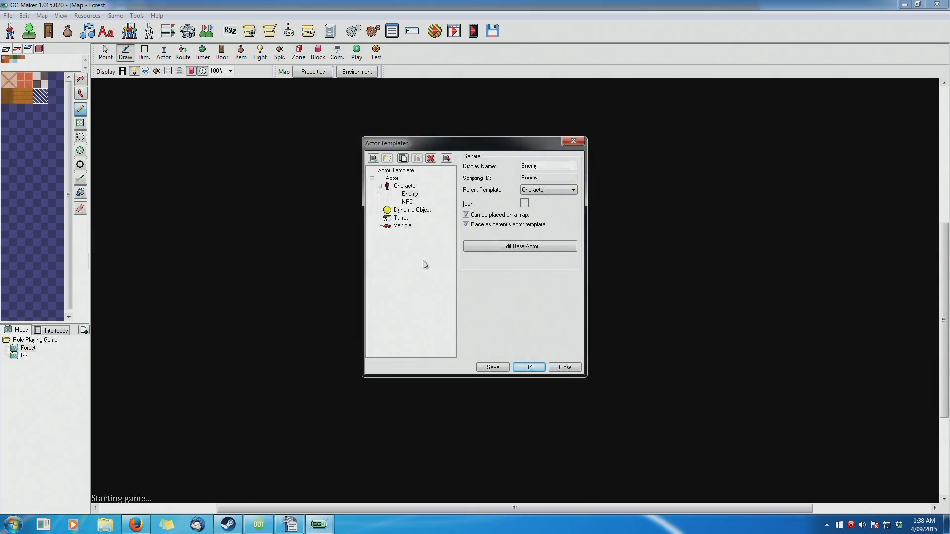
click(564, 367)
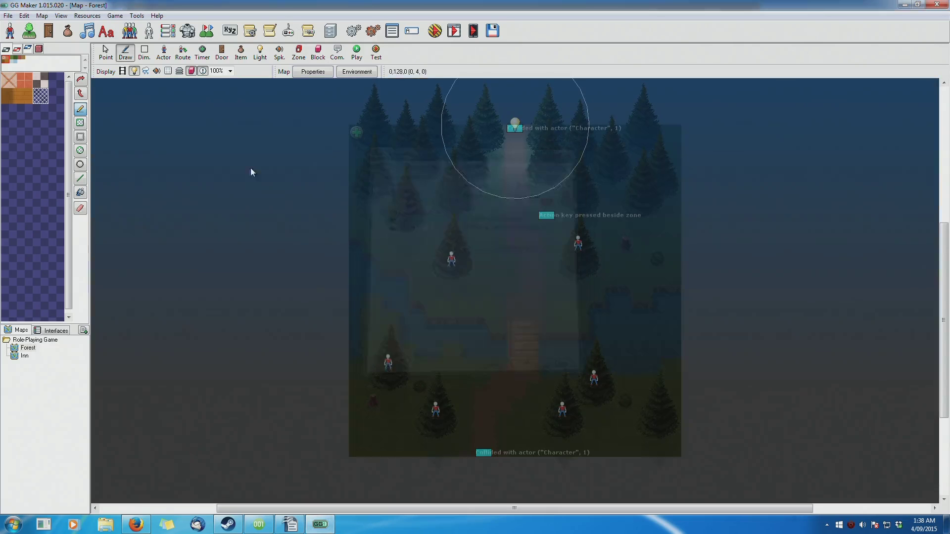
View the area of equipment choices for the Arrow item, keep it at (None) and close the items editor
click(64, 32)
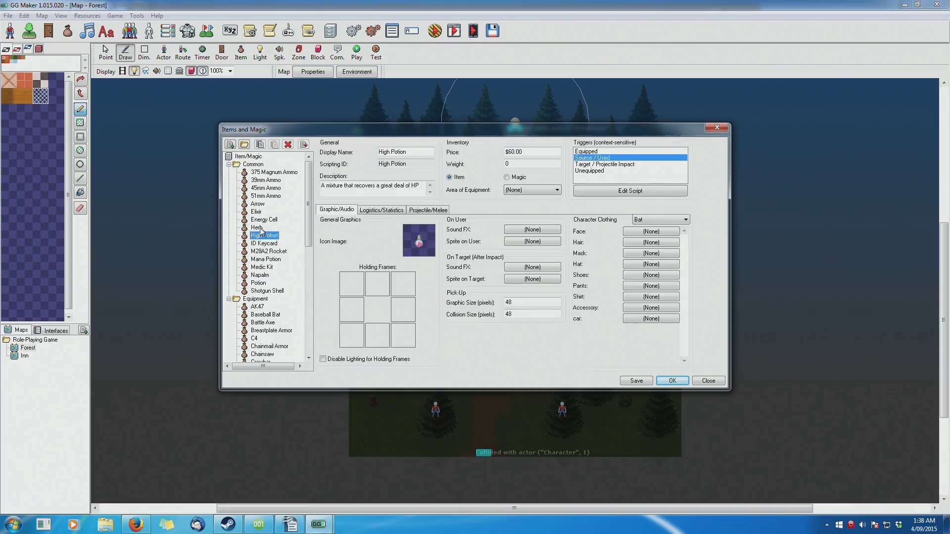
click(527, 192)
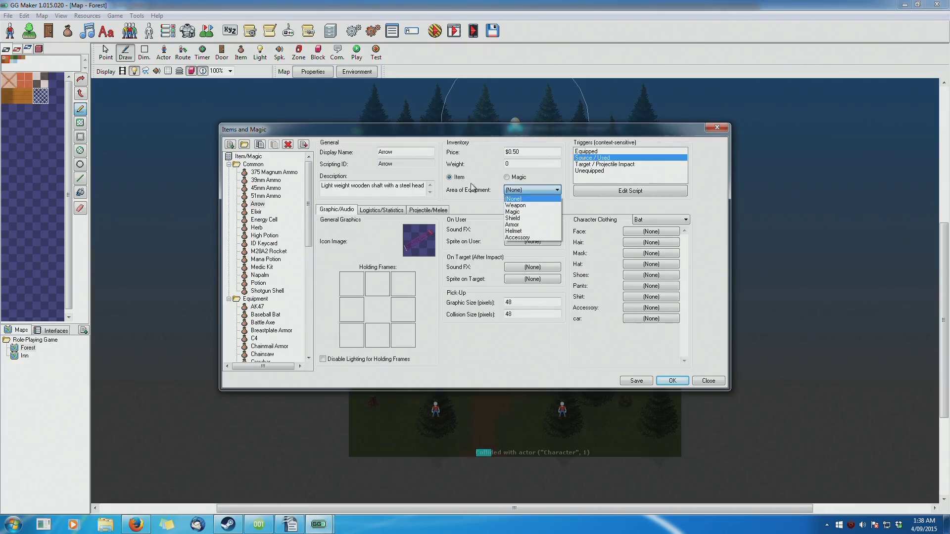
click(527, 198)
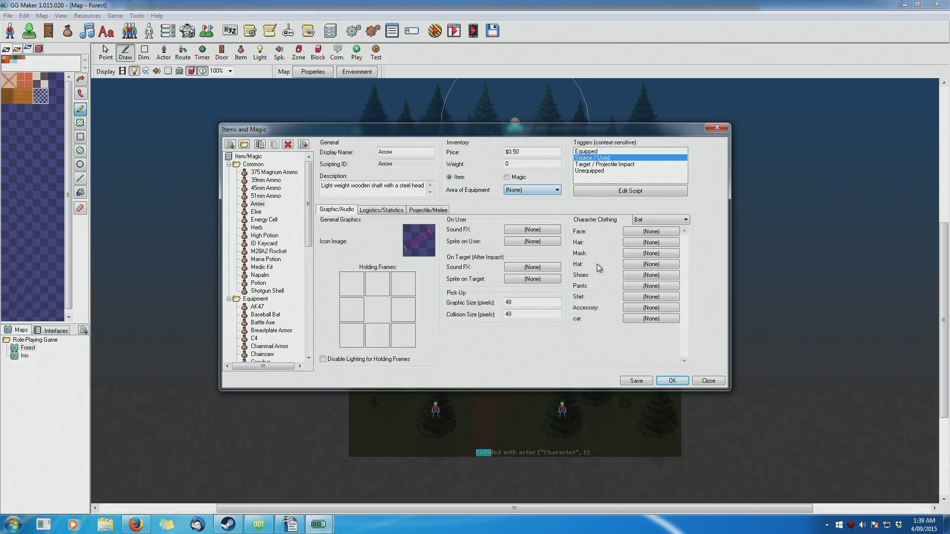
click(715, 382)
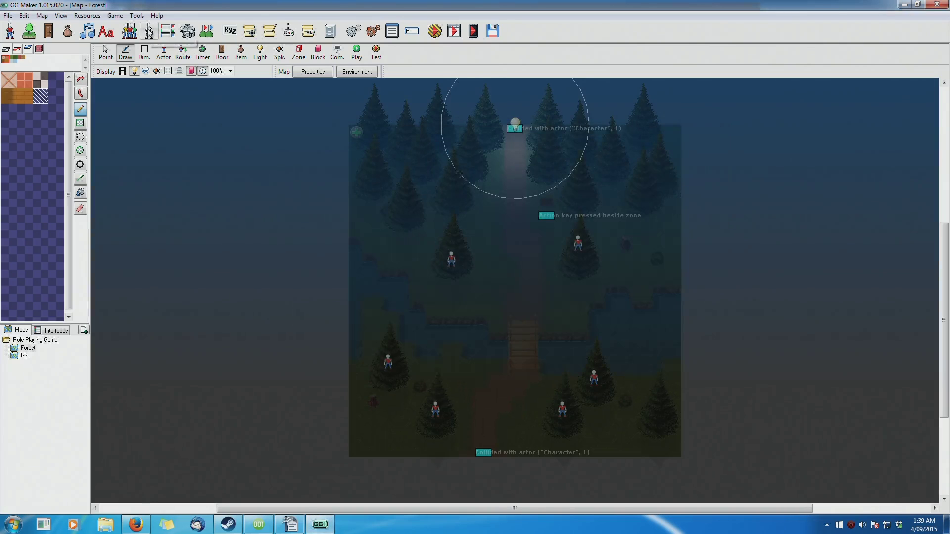
View the NPC template's base actor settings, and close the actor templates editor
click(149, 31)
click(407, 201)
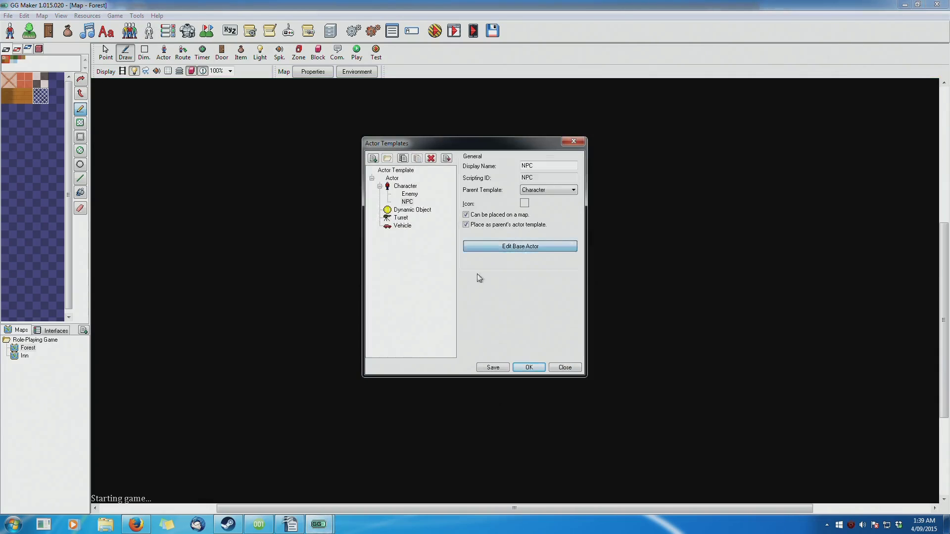
click(639, 378)
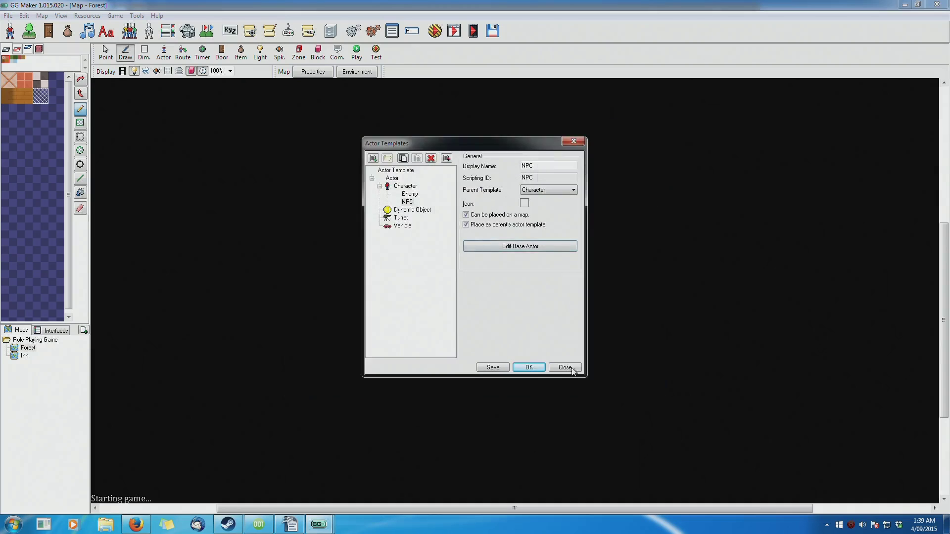
click(566, 367)
Review the Areas of Equipment from Weapon to Accessory and their holding points, and close the list
click(188, 31)
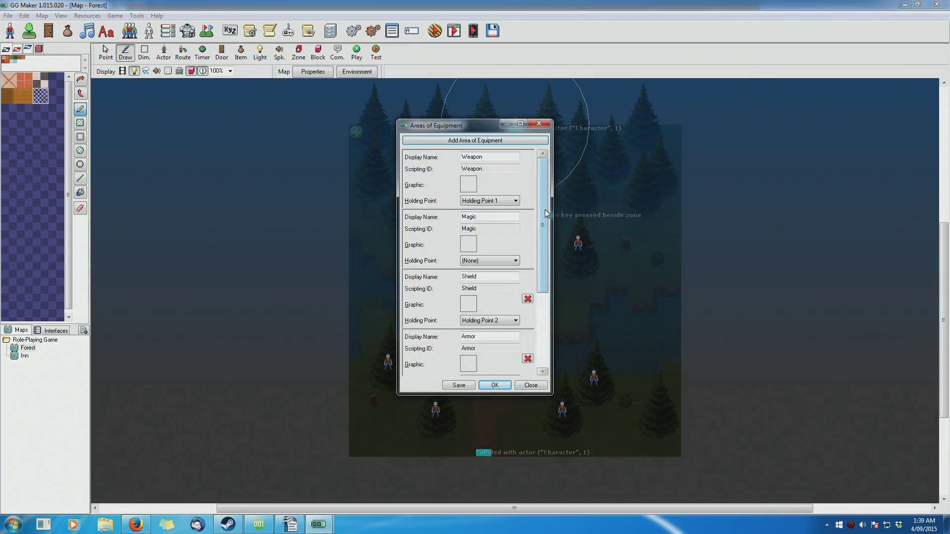
scroll(546, 213, down, 5)
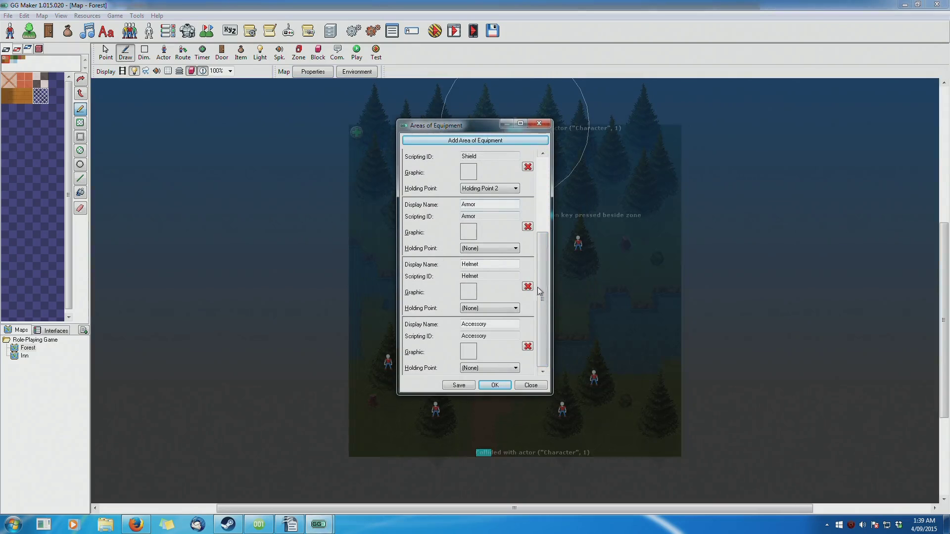
scroll(548, 288, up, 5)
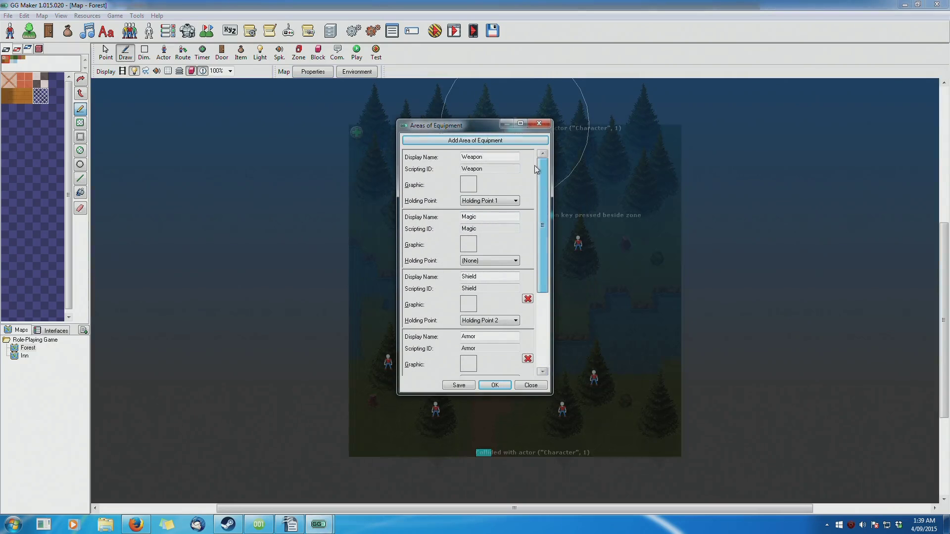
click(538, 384)
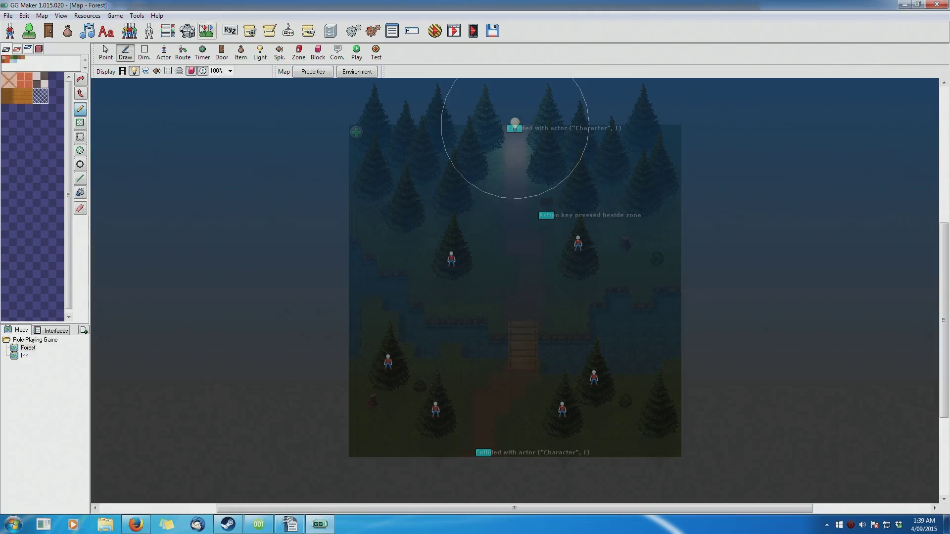
click(187, 31)
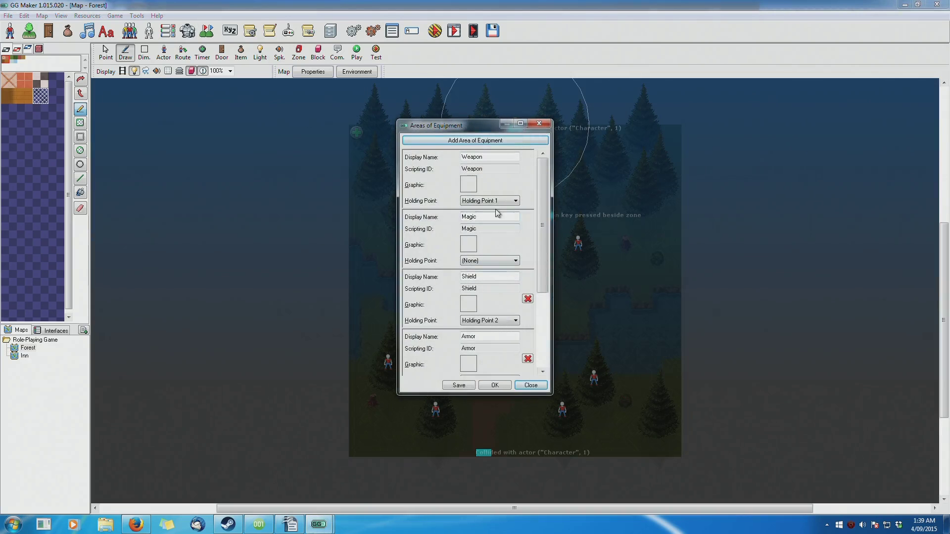
click(537, 386)
Inspect Holding Point 1 and Holding Point 2 of the Male body sprite's Walking pose in the Sequence Editor, and close the sprites editor
click(10, 31)
click(277, 223)
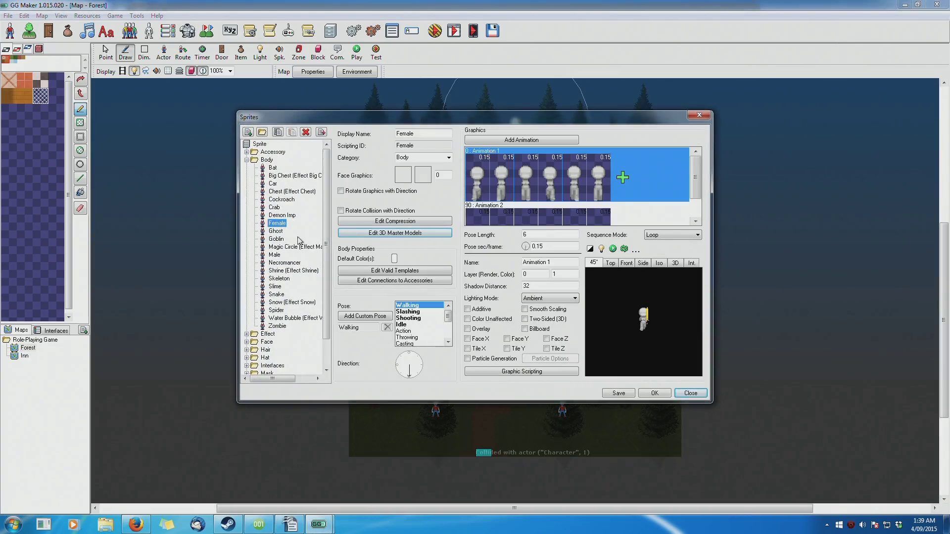
click(276, 255)
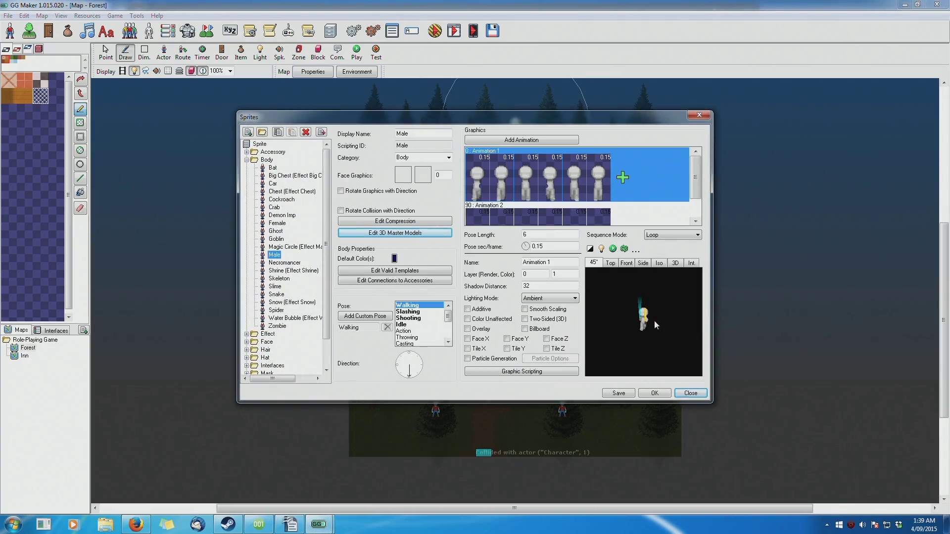
double_click(654, 322)
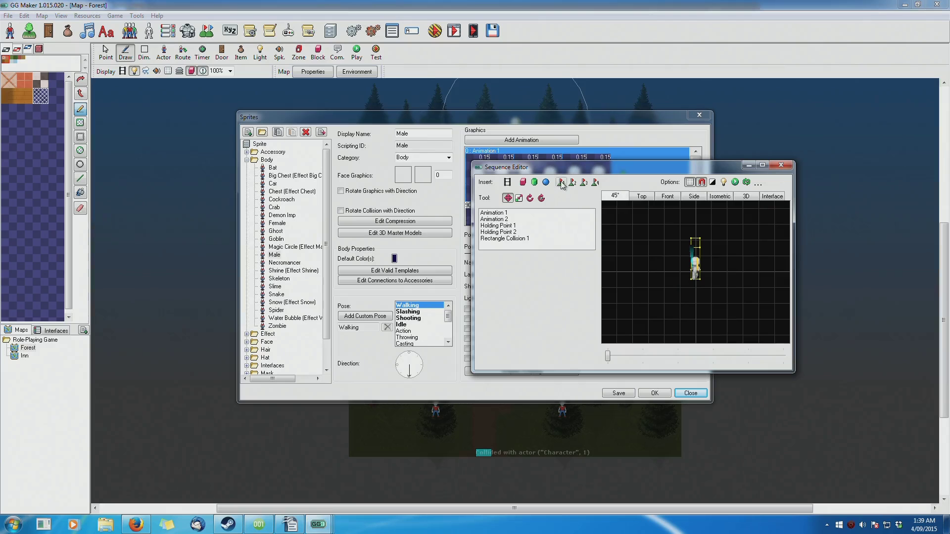
click(504, 225)
click(502, 233)
drag(737, 247, 707, 271)
scroll(773, 278, up, 3)
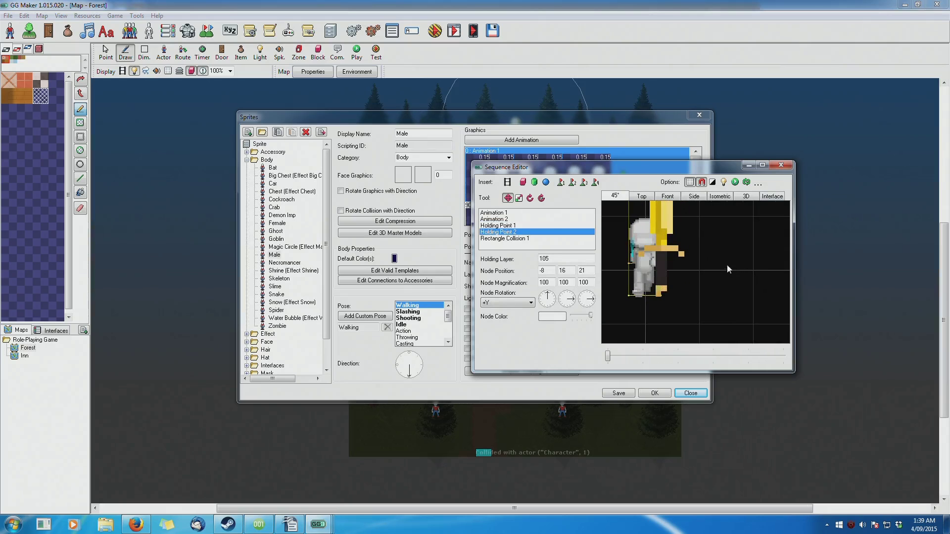
click(780, 165)
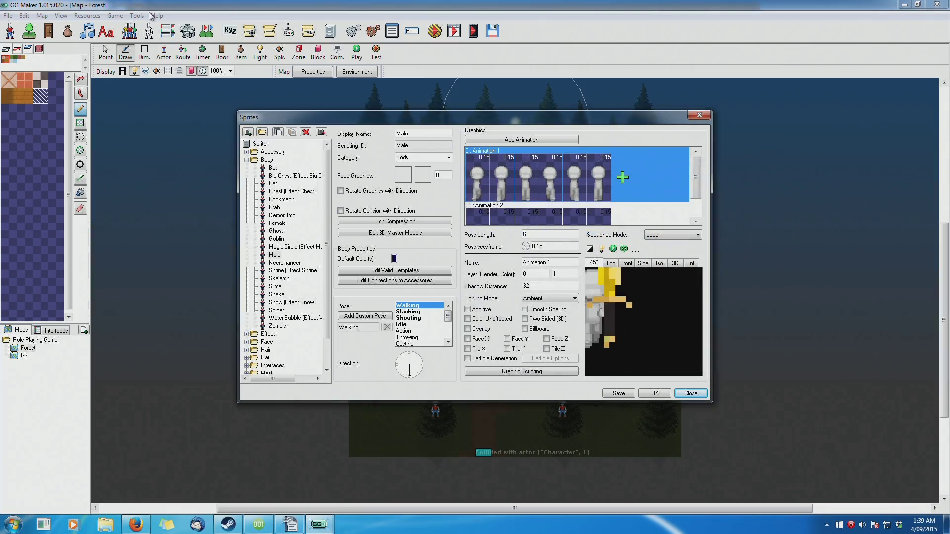
click(698, 116)
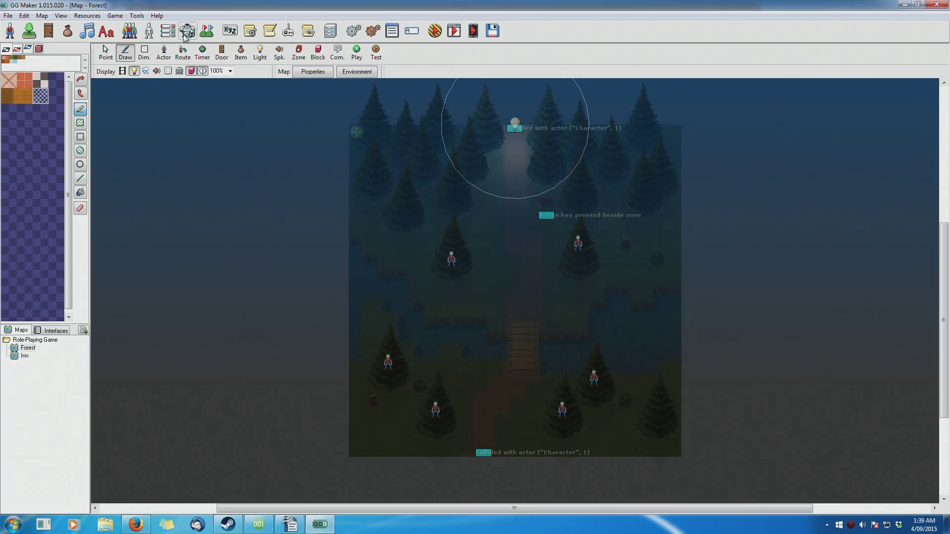
Recheck the Weapon area's holding point, and browse the items to view the AK47's area of equipment
click(186, 32)
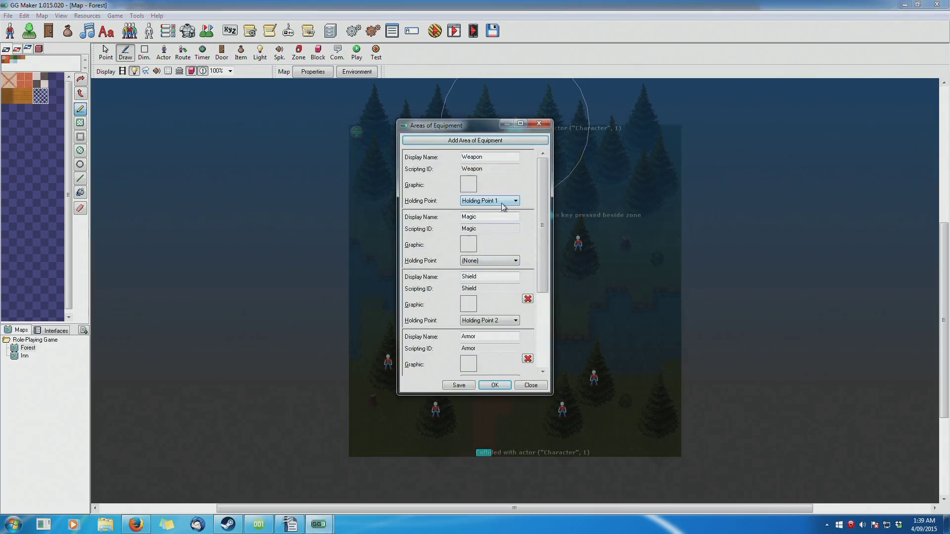
click(538, 123)
click(68, 31)
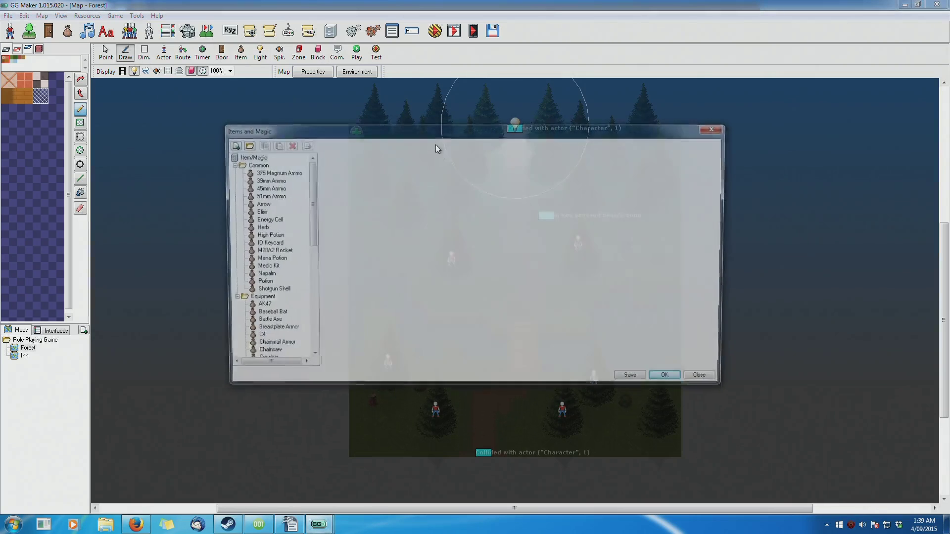
click(265, 196)
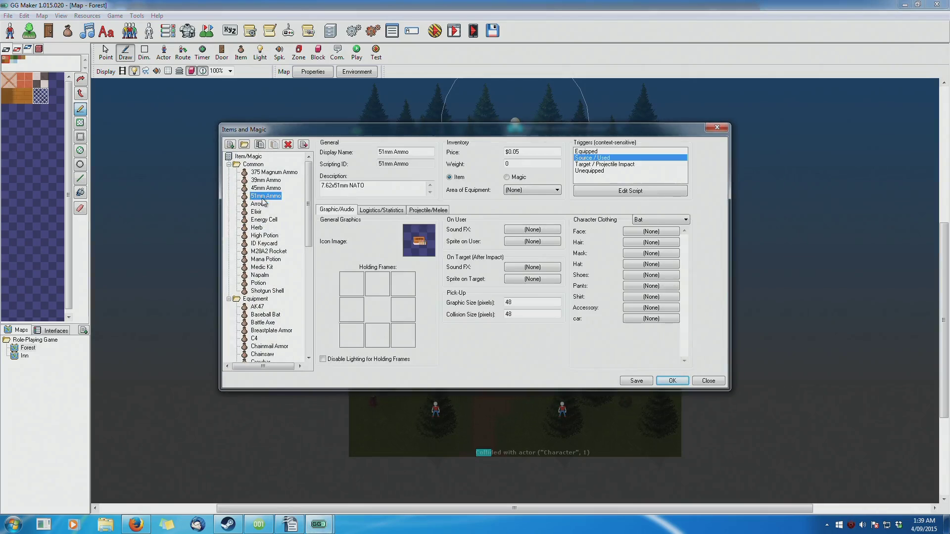
click(256, 228)
click(262, 322)
click(257, 306)
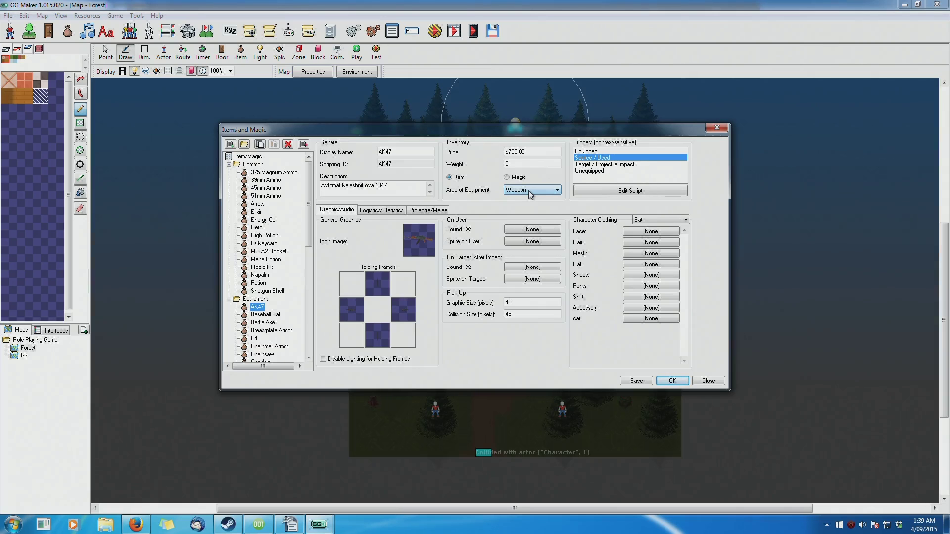
Close the items editor, then review the Team Alliances between the Good, Bad and Neutral teams and close them
click(673, 380)
click(457, 293)
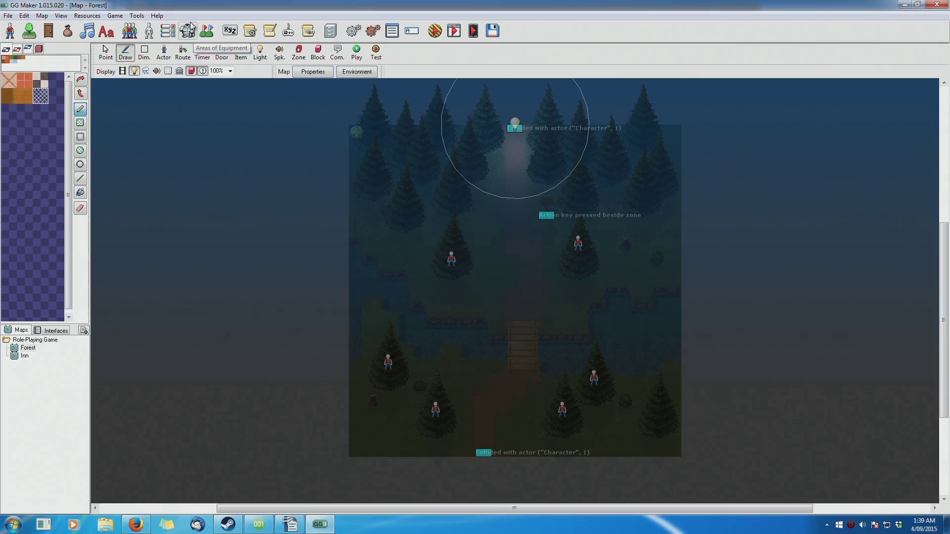
click(207, 30)
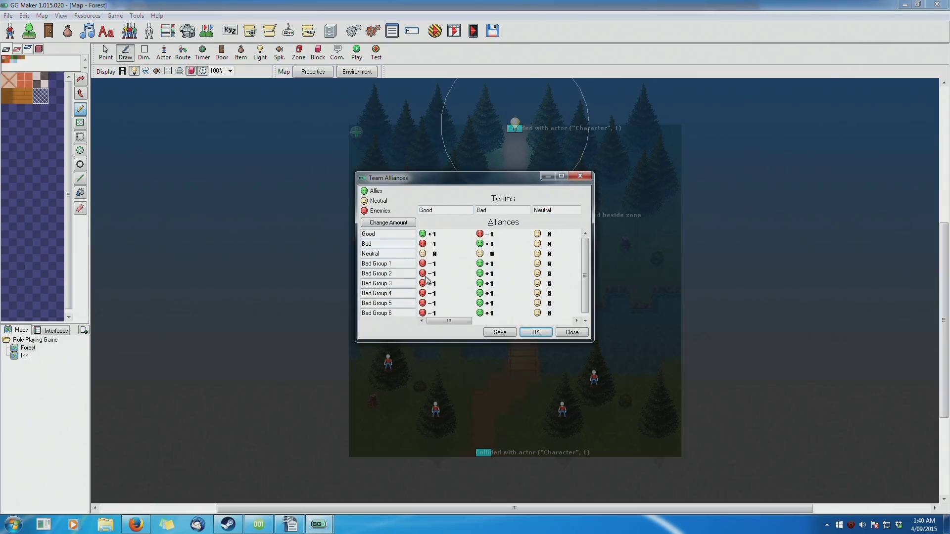
mouse_move(438, 321)
mouse_down()
mouse_move(546, 324)
mouse_move(446, 322)
mouse_up()
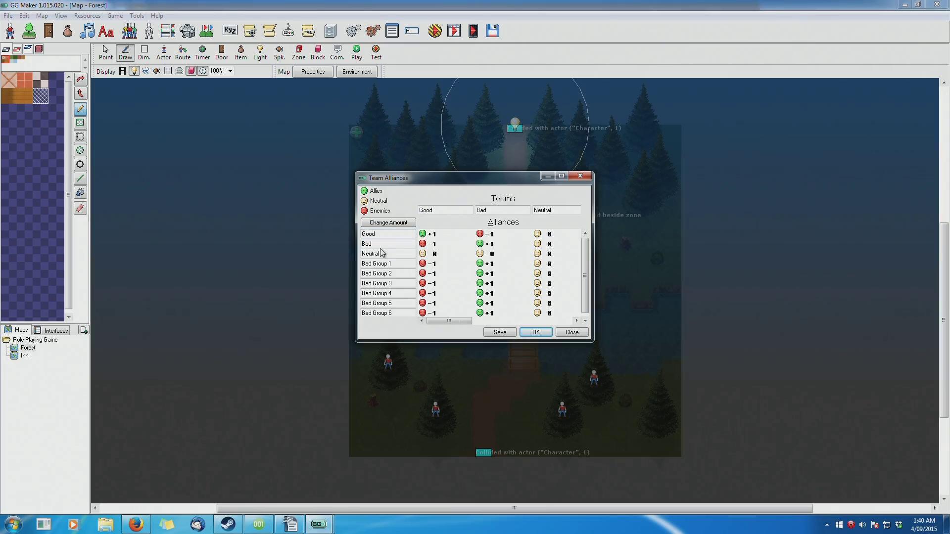
click(571, 333)
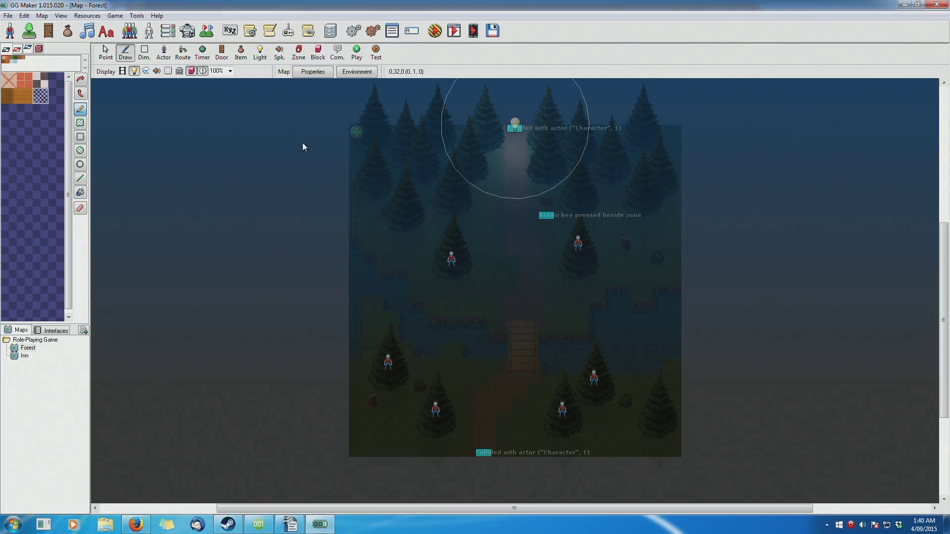
View the global variables list with its default values, and close the Global Variables / Switches / Collections dialog
click(230, 30)
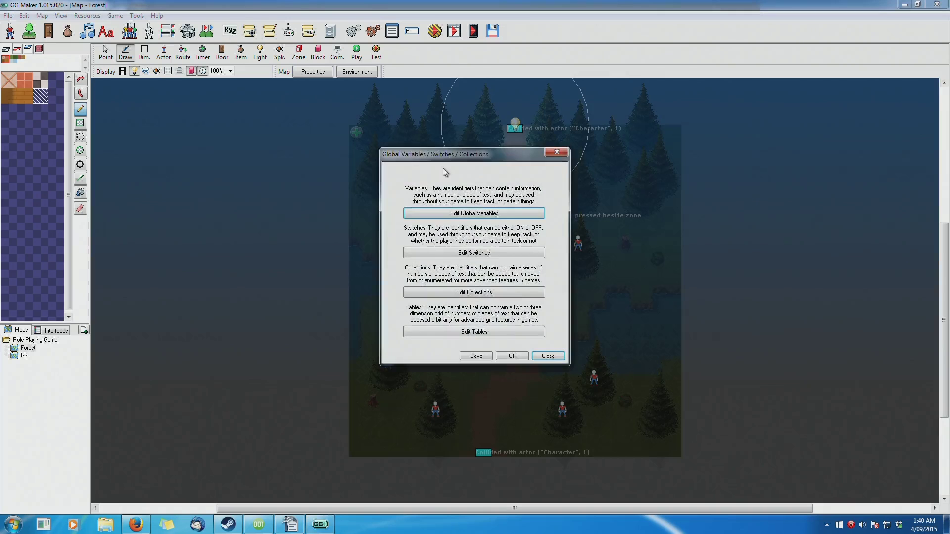
click(470, 213)
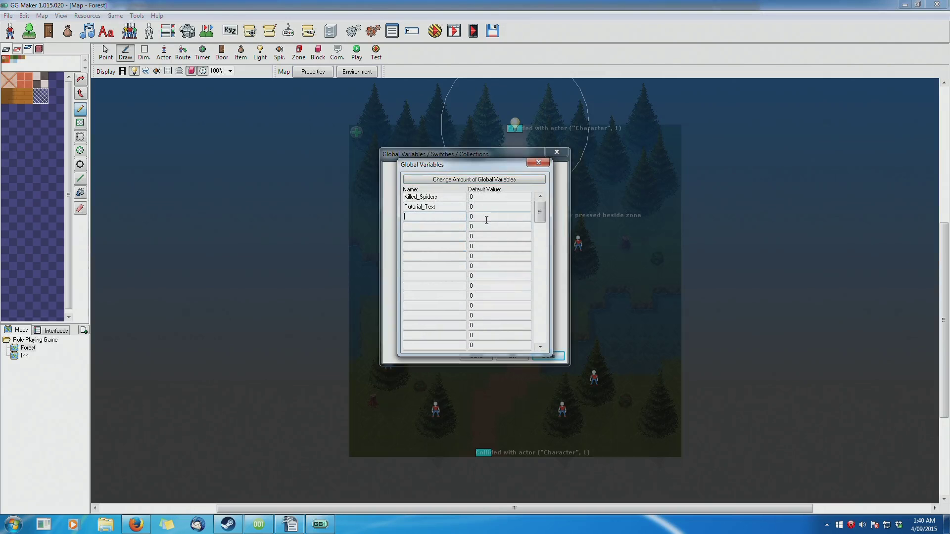
click(538, 162)
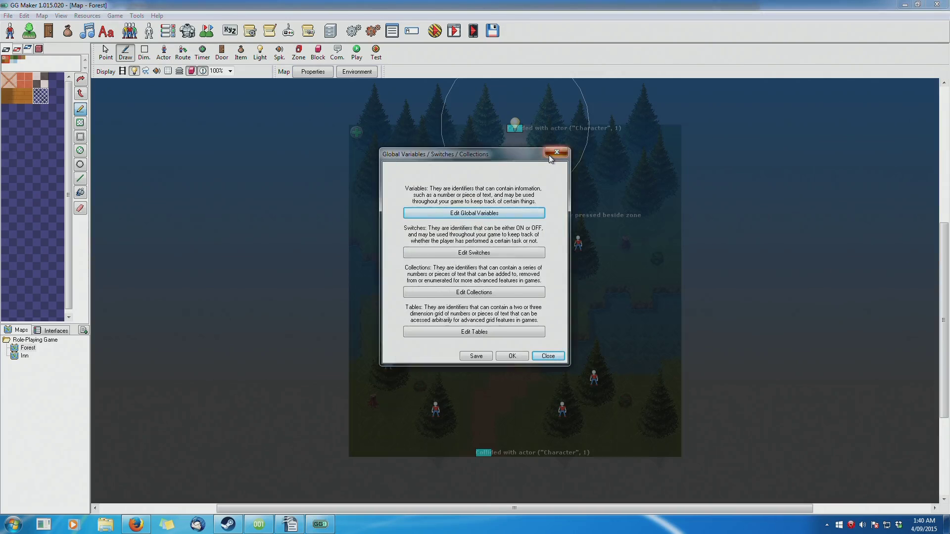
click(550, 156)
click(501, 297)
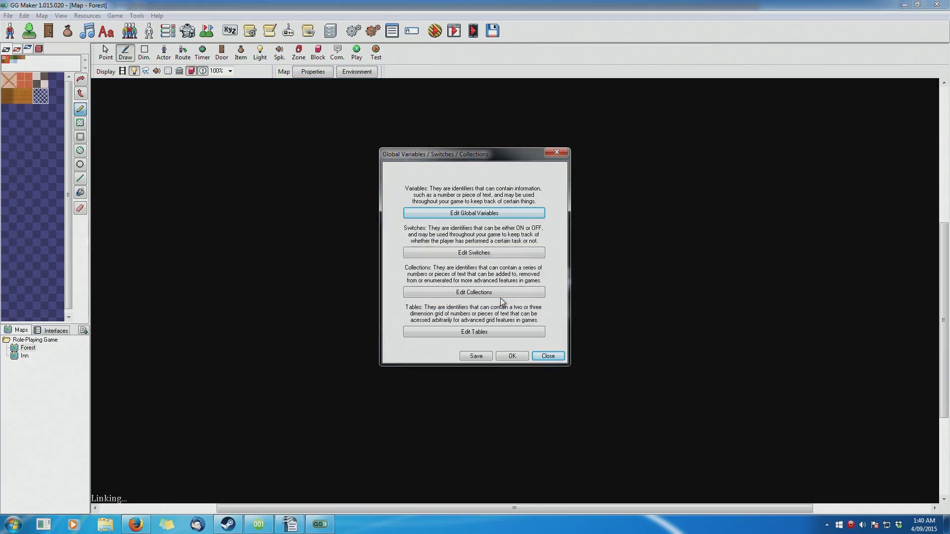
click(548, 356)
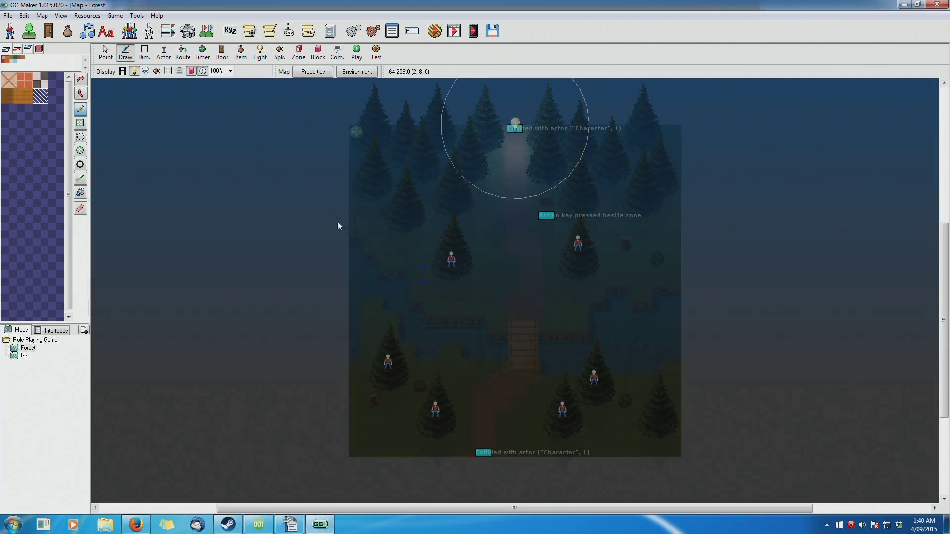
Review the System Triggers, including Introduction, Party Member Level, Loaded Game and Pick-Up/Treasure Chest, and close the list
click(246, 32)
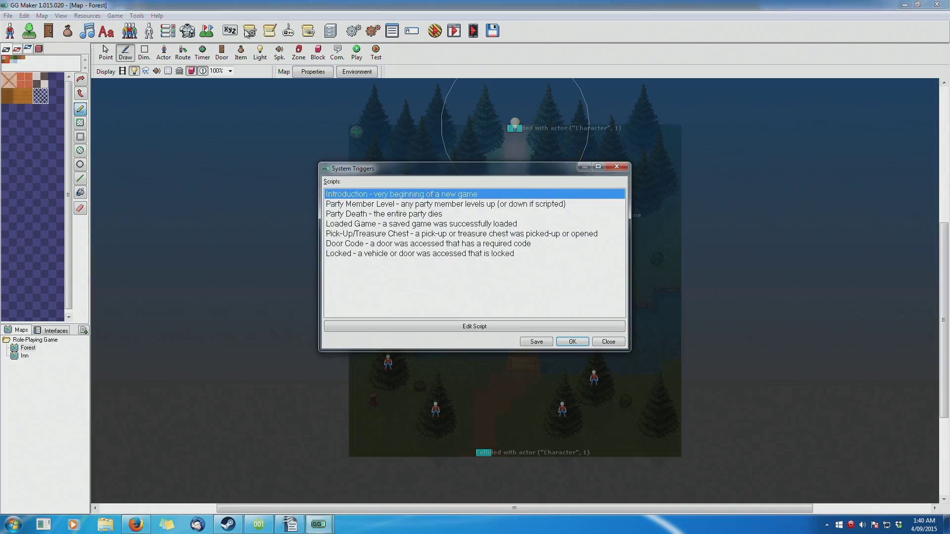
drag(360, 205, 361, 217)
click(429, 225)
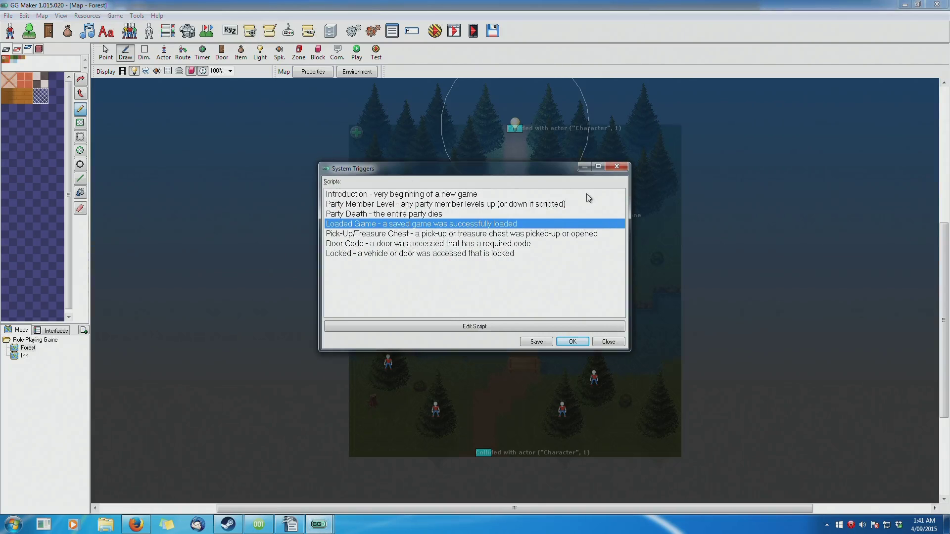
click(370, 235)
click(343, 206)
click(344, 197)
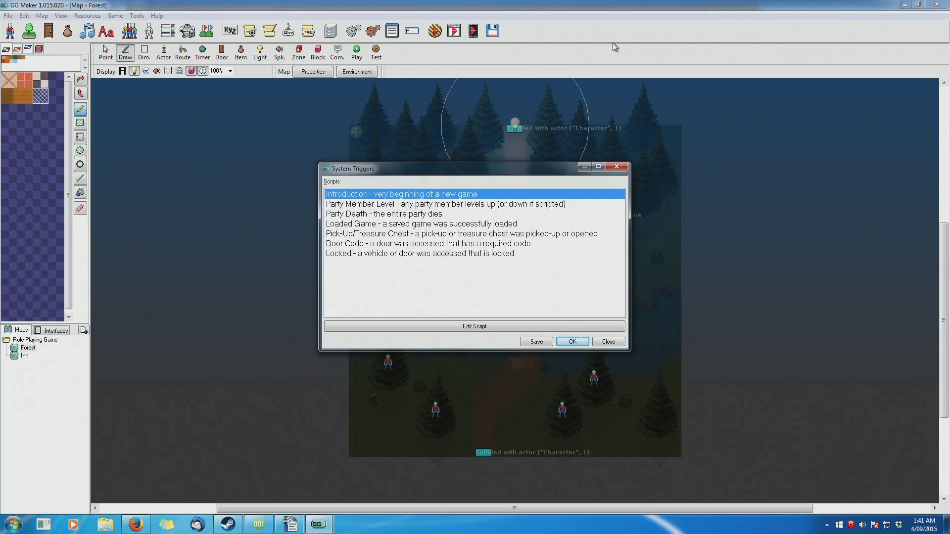
click(359, 223)
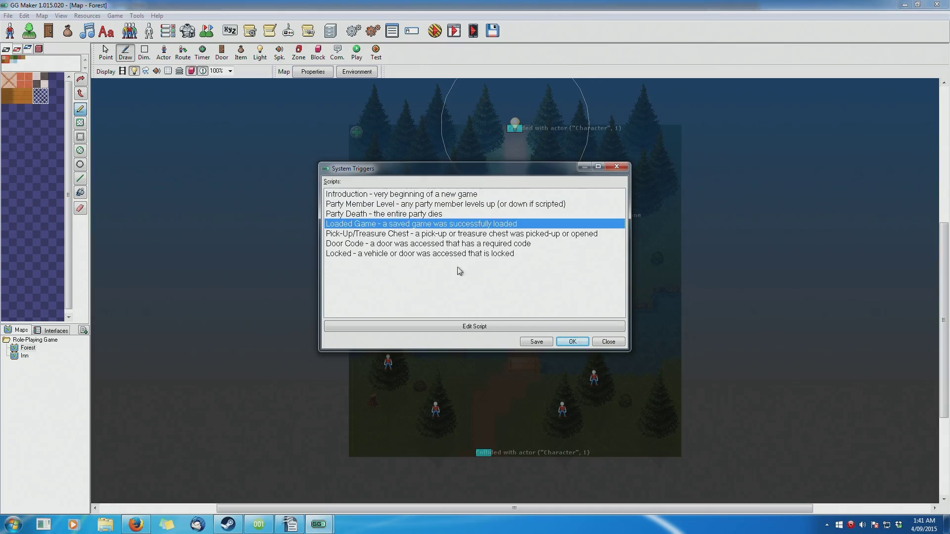
click(599, 342)
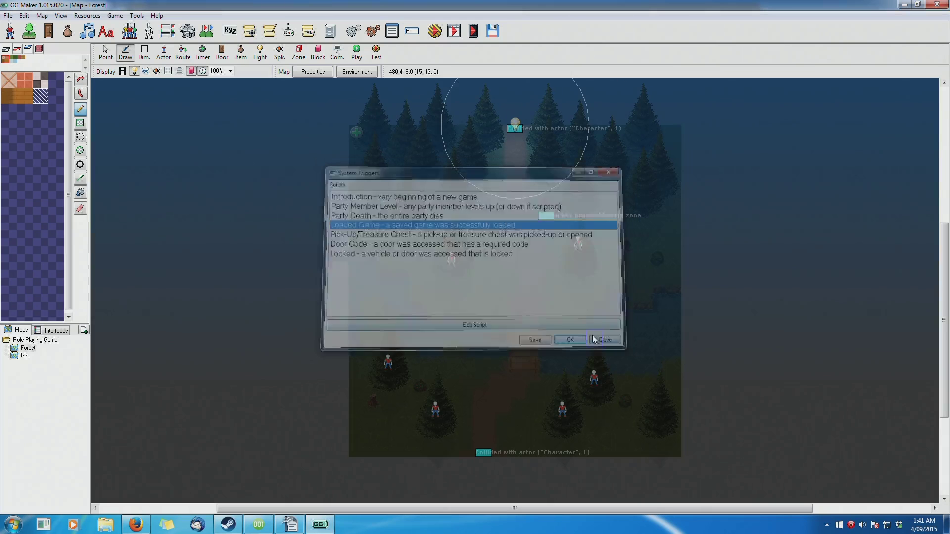
Inspect the script of the Party Death system trigger, and close both the script and the System Triggers
click(258, 31)
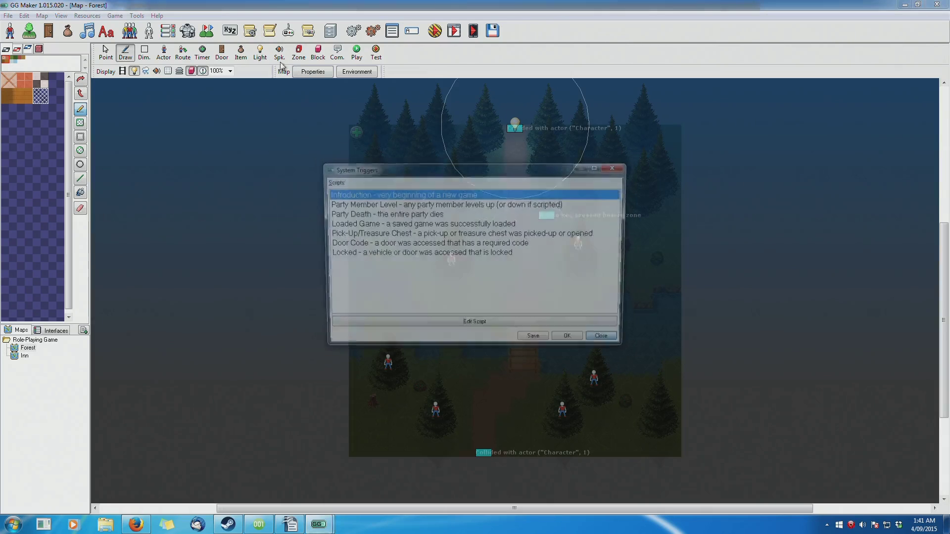
click(388, 214)
click(452, 328)
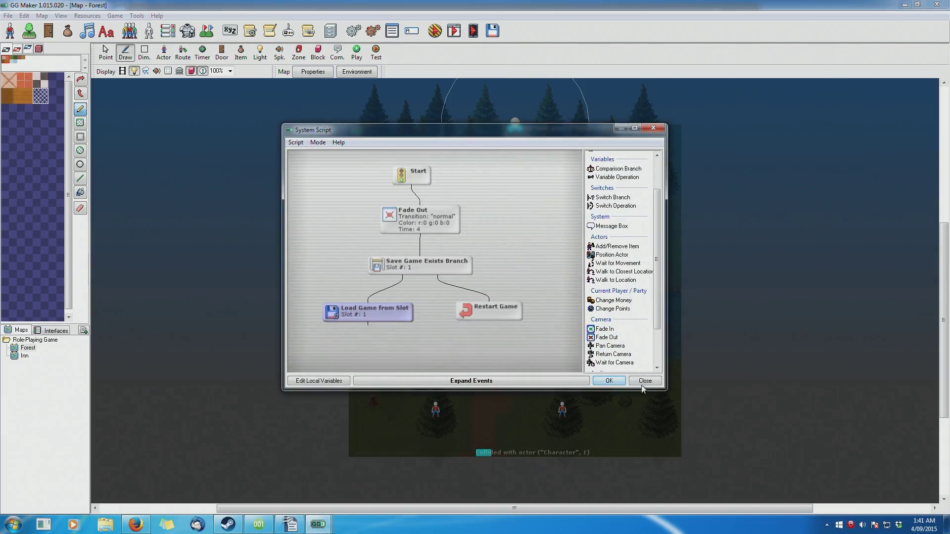
click(645, 380)
click(613, 342)
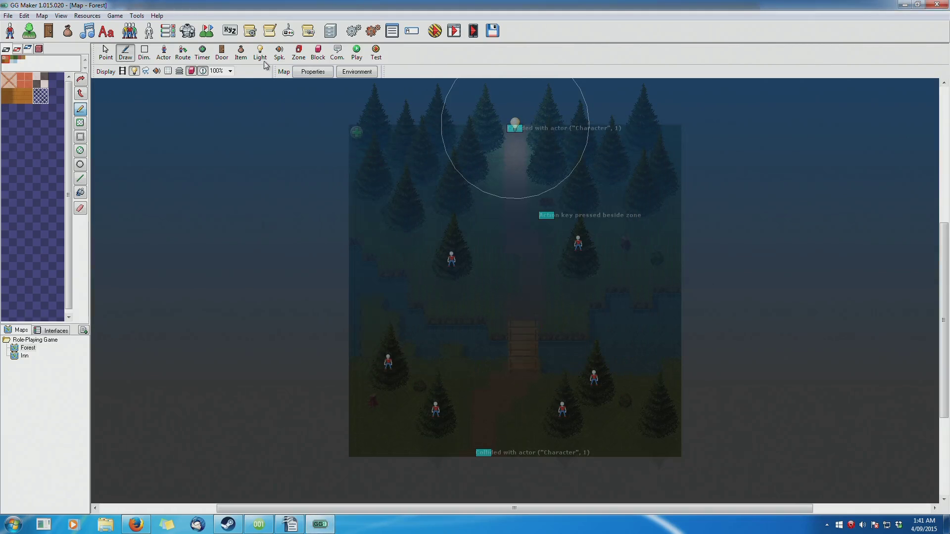
Inspect the Tutorial_Text custom event's settings and script, and close the Custom Events editor
click(269, 33)
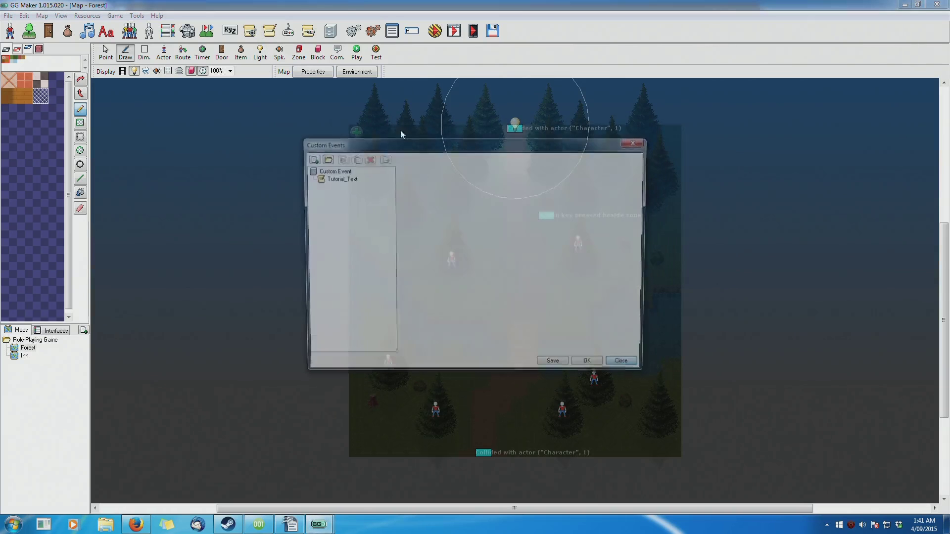
click(338, 178)
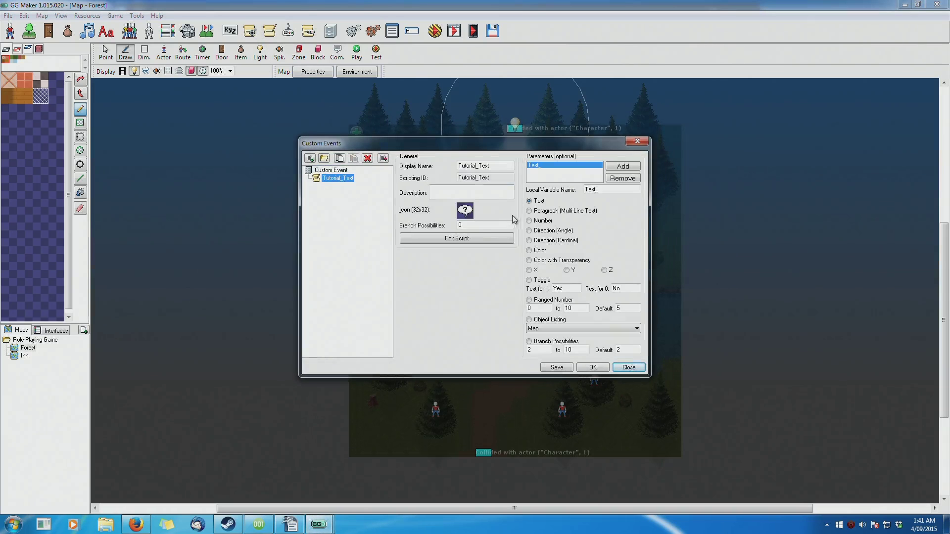
click(474, 238)
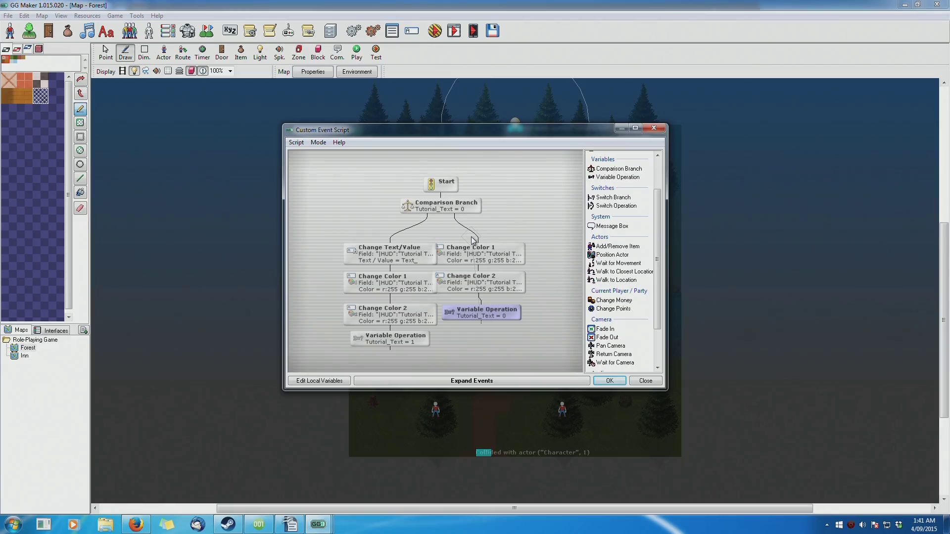
click(646, 382)
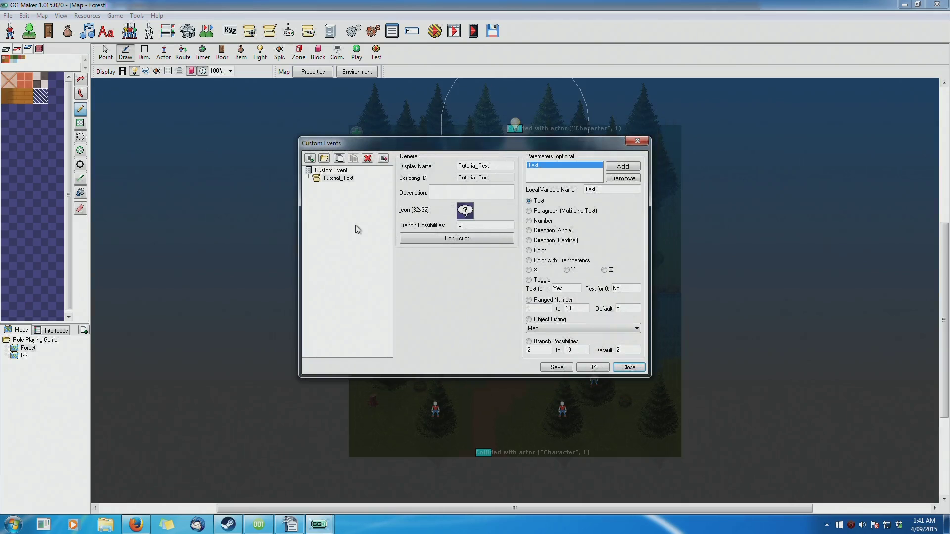
click(624, 368)
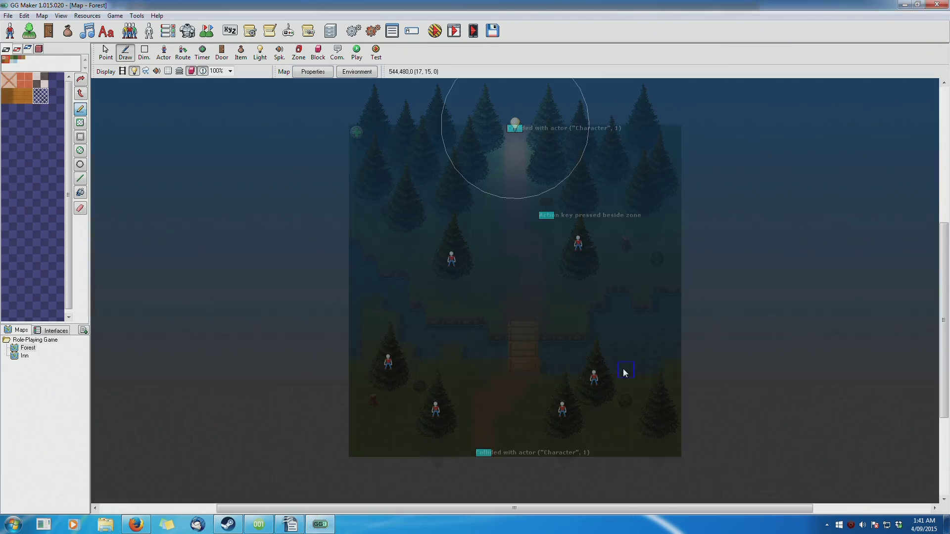
Review the game controls and their default player keys, and close the Controls editor
click(293, 37)
drag(463, 123, 431, 132)
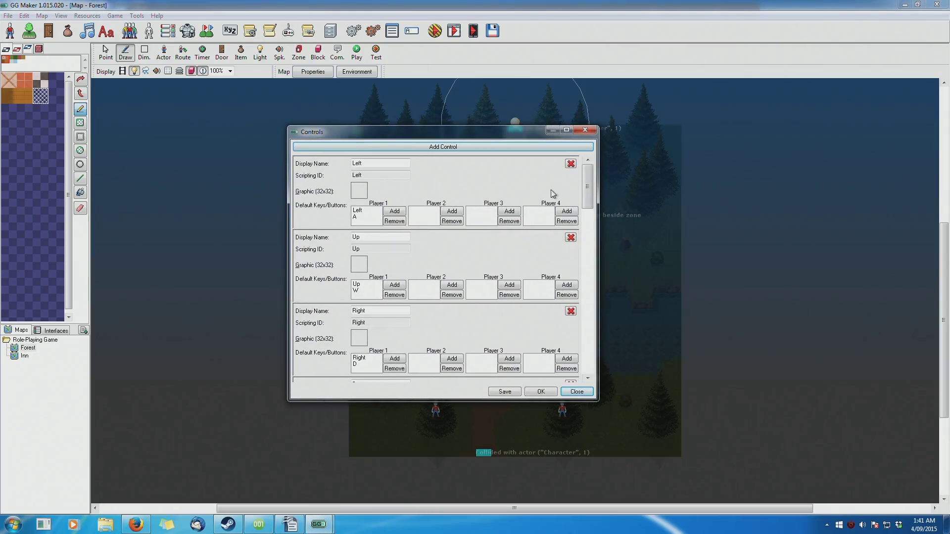
mouse_move(587, 186)
mouse_down()
mouse_move(588, 351)
mouse_move(587, 184)
mouse_up()
click(583, 131)
Inspect the Left control combination and its script in the Regular Game input set, and cancel its editing
click(309, 33)
click(307, 170)
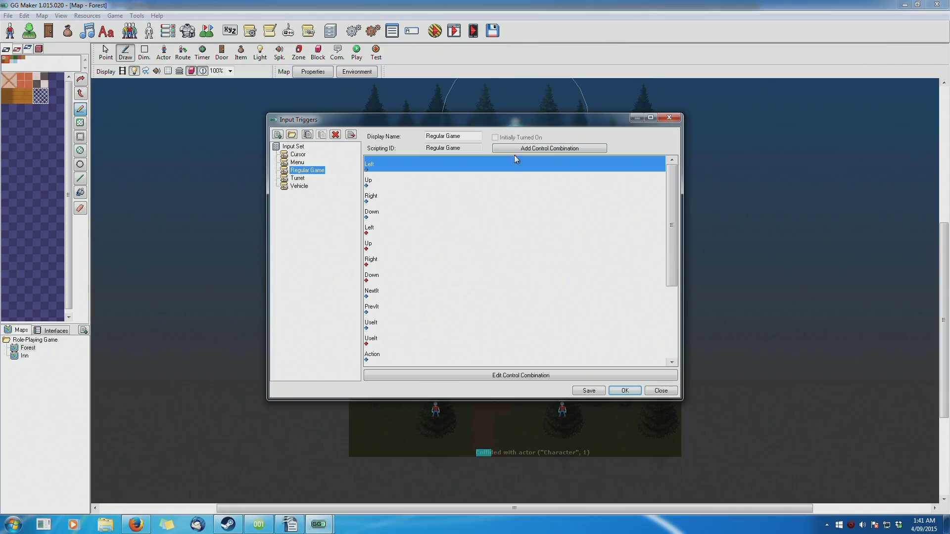
right_click(406, 171)
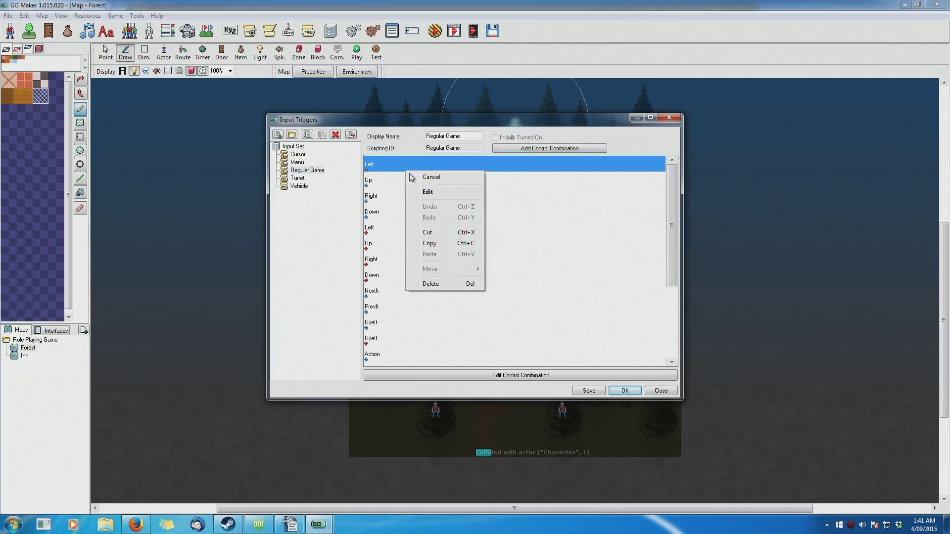
click(428, 192)
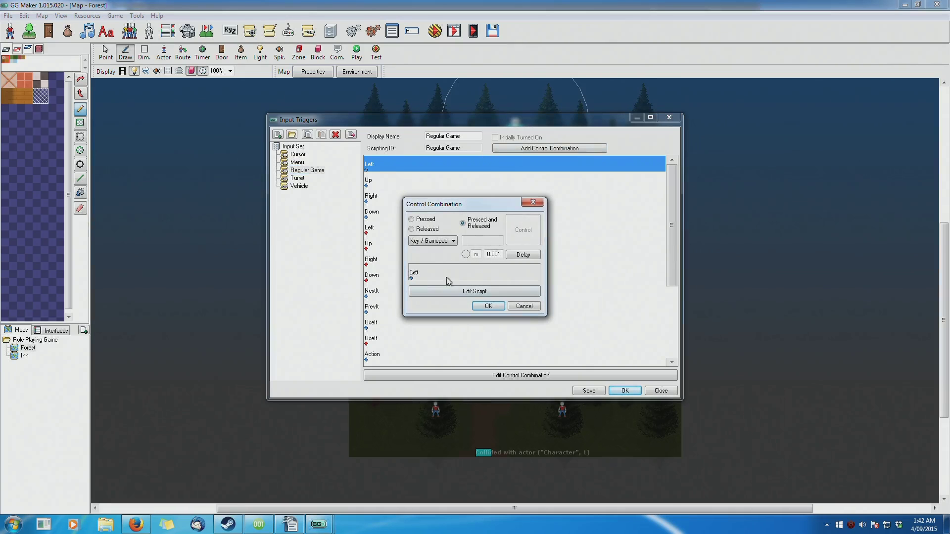
click(434, 289)
click(660, 126)
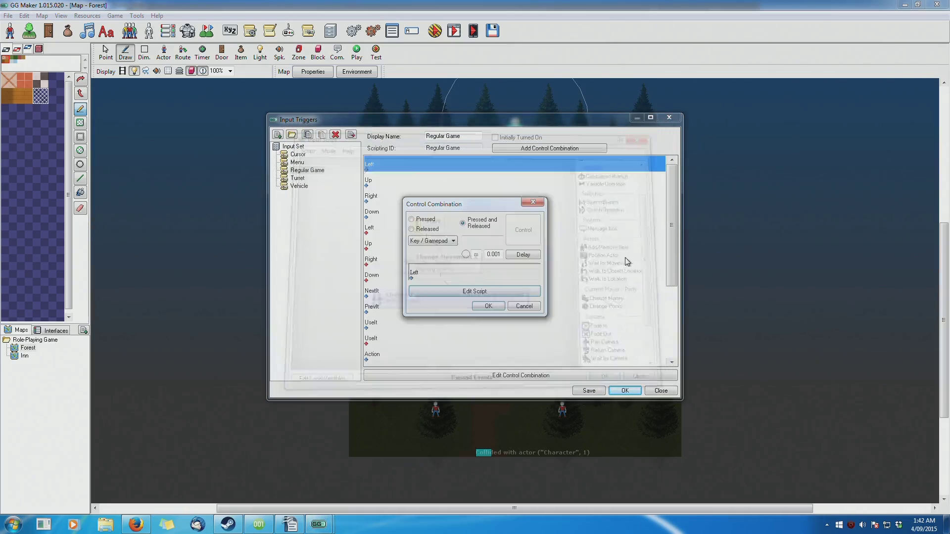
click(524, 305)
Try adding a control combination to the Regular Game input set with the Left control, view its script, and cancel
click(548, 148)
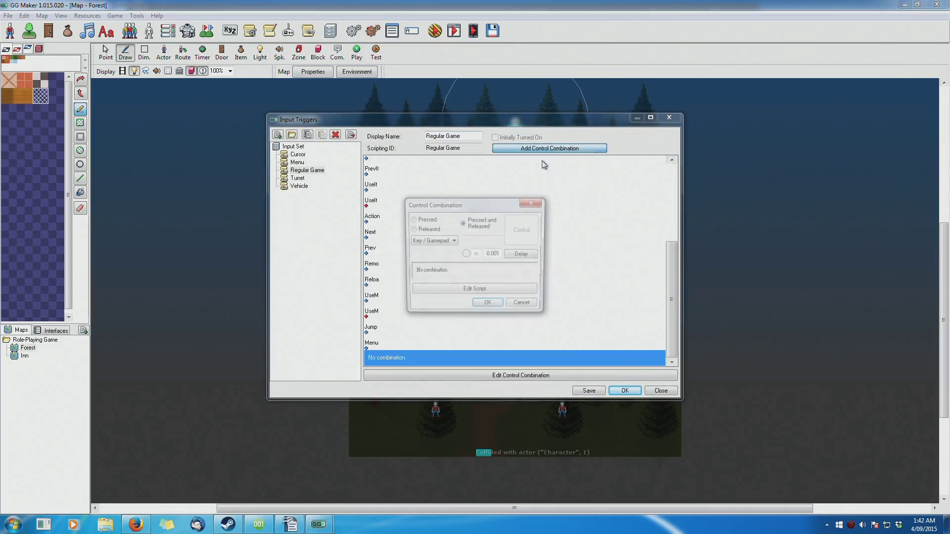
click(453, 240)
scroll(430, 386, down, 3)
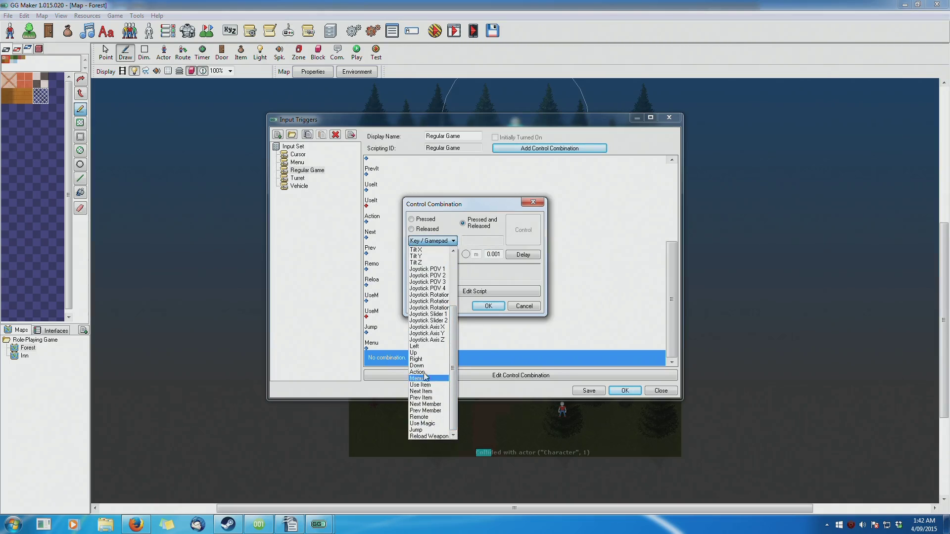
click(430, 348)
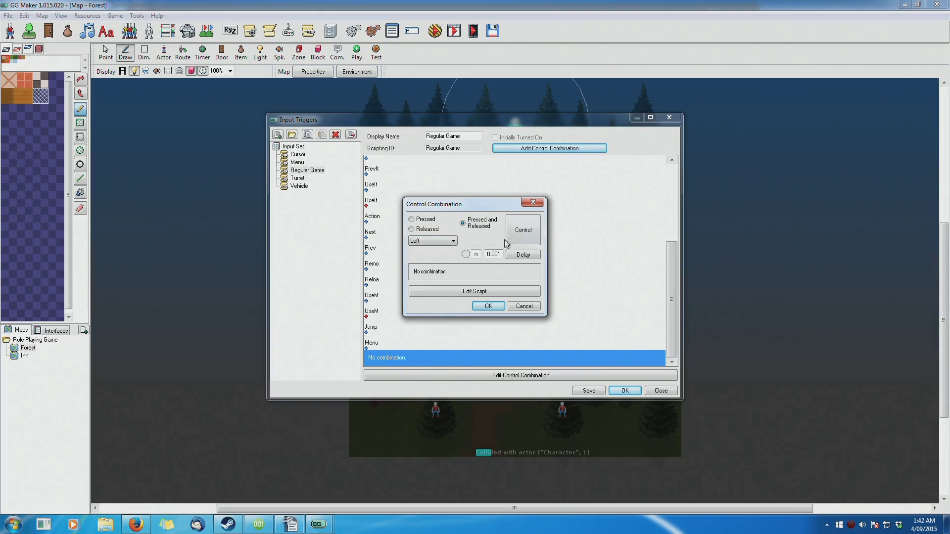
click(475, 291)
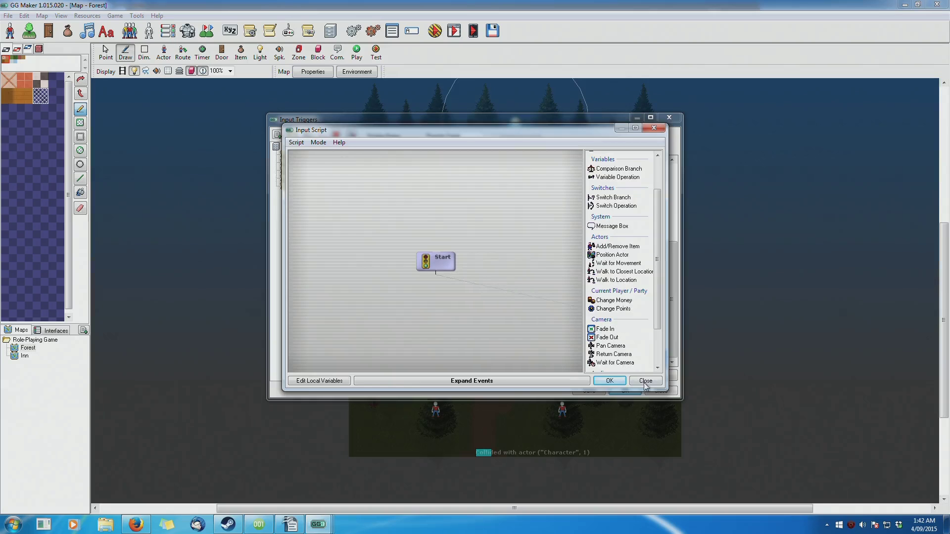
click(646, 381)
click(522, 306)
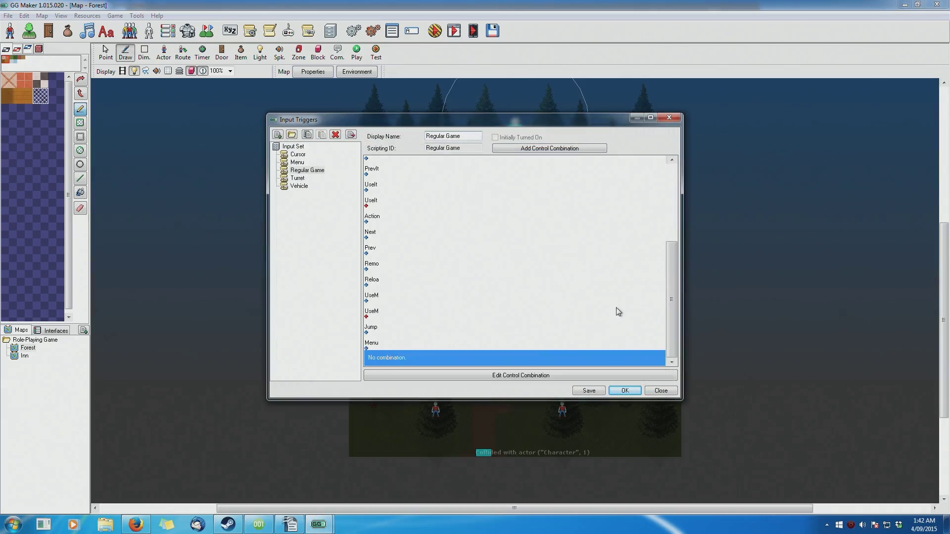
Delete the empty control combination from the Regular Game set, and close the input triggers without saving
right_click(468, 367)
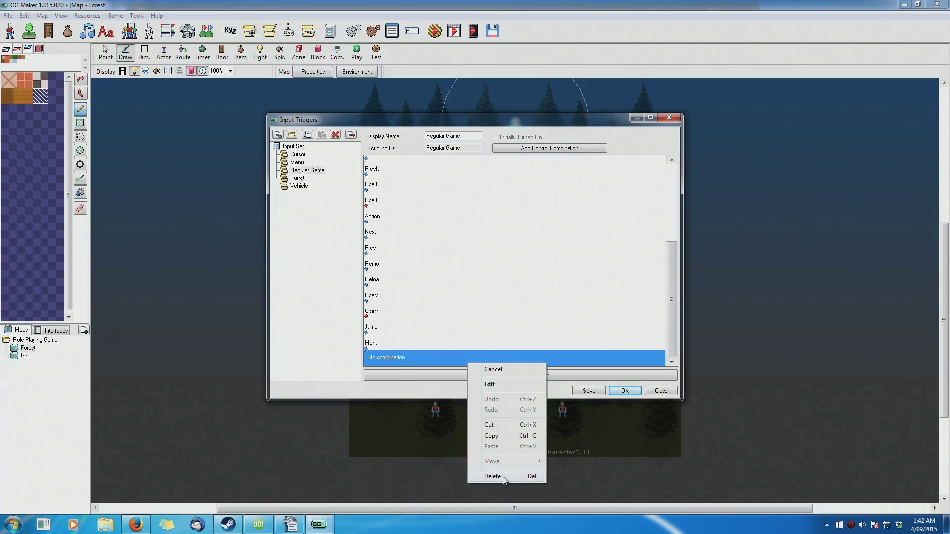
click(633, 408)
click(656, 391)
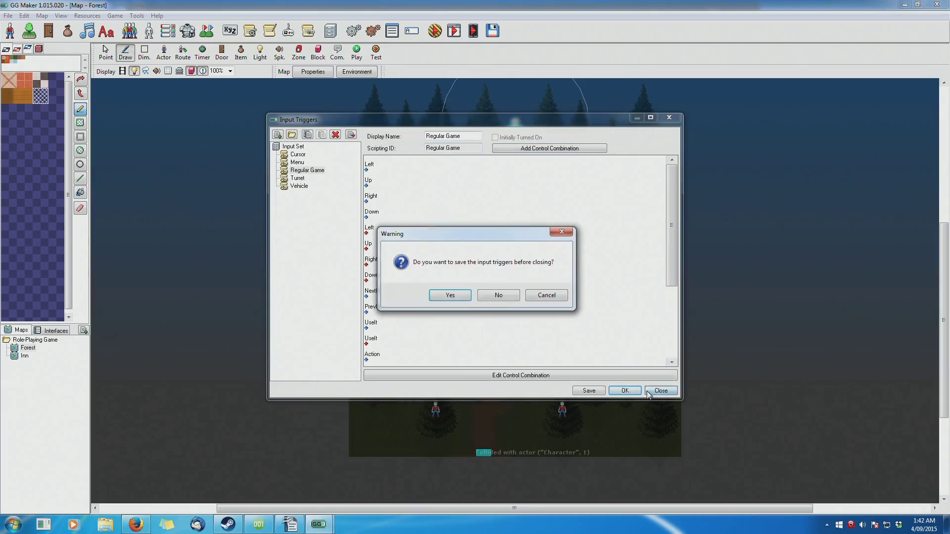
click(496, 297)
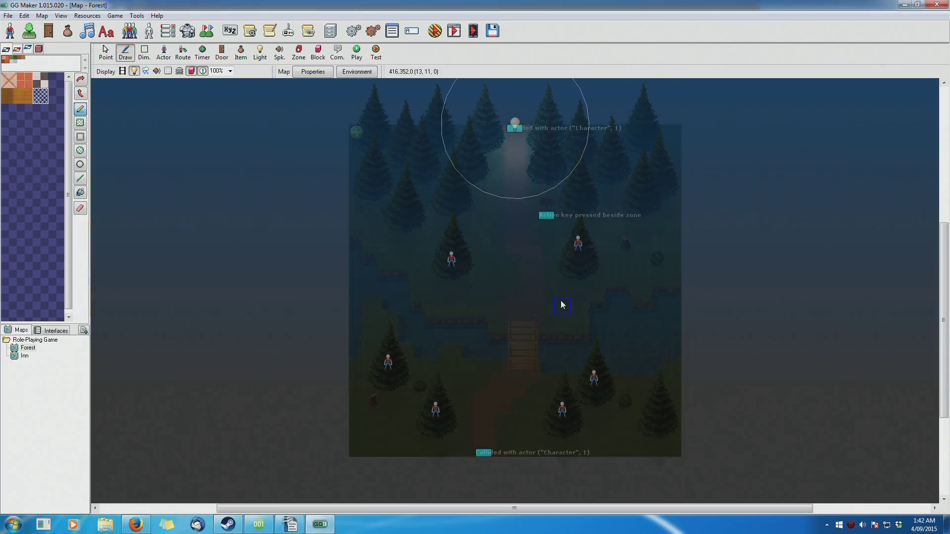
View the Resources import window for music, sound and resource files, and close it without importing
click(330, 31)
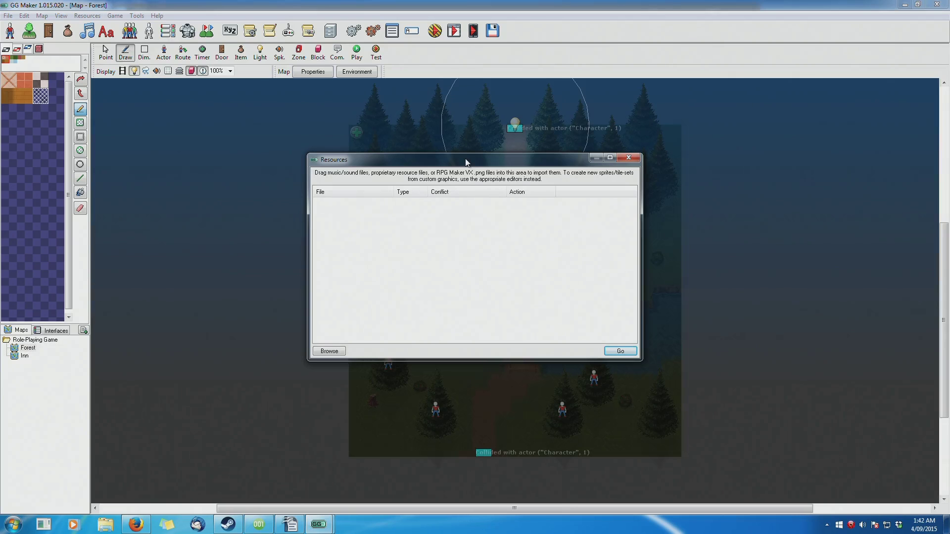
drag(466, 162, 458, 165)
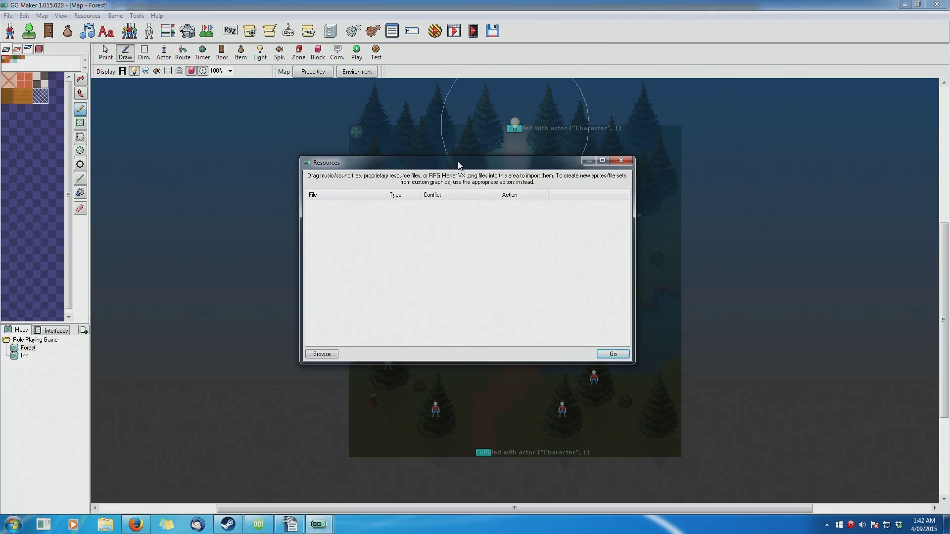
click(620, 160)
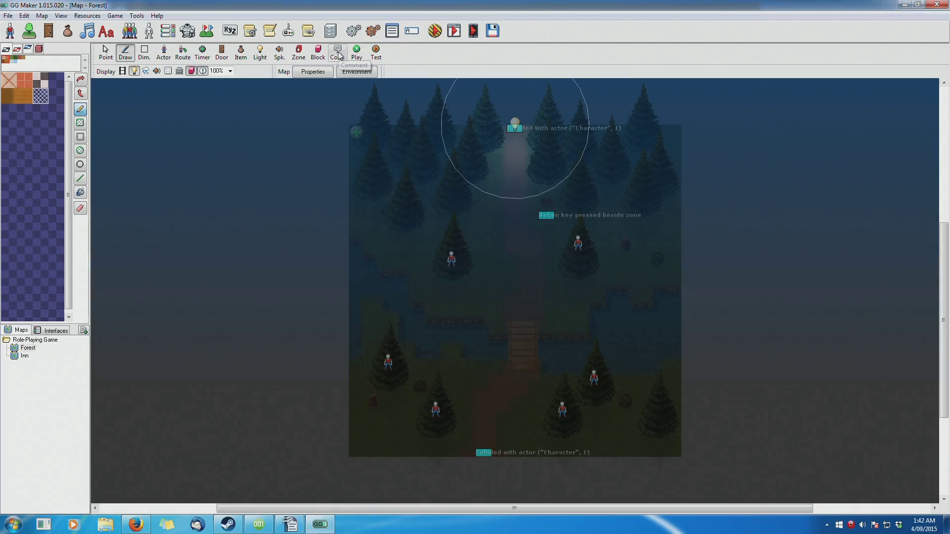
Examine the starting map, standard main menu branding and default resolution in the game settings, and close without saving
click(354, 32)
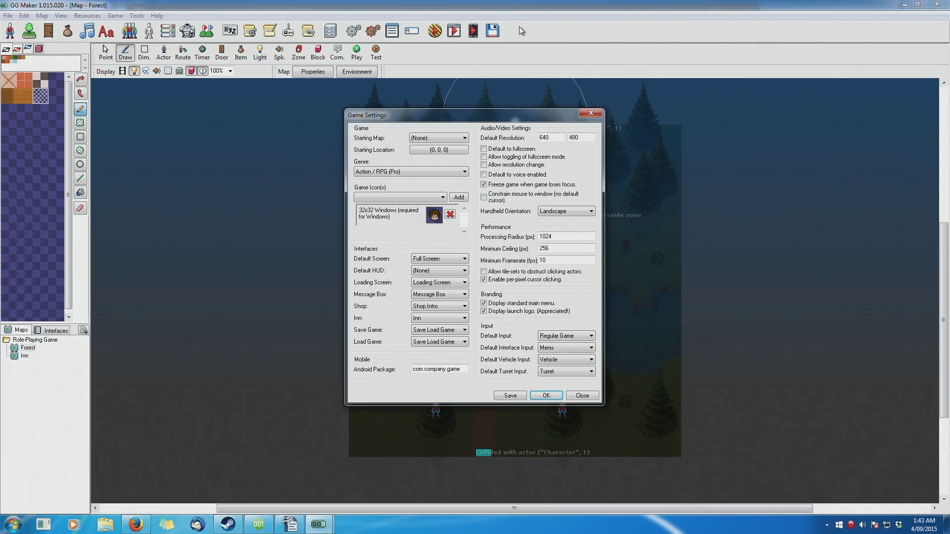
click(431, 142)
click(432, 147)
click(484, 306)
click(484, 304)
click(484, 310)
double_click(551, 137)
double_click(549, 137)
click(583, 396)
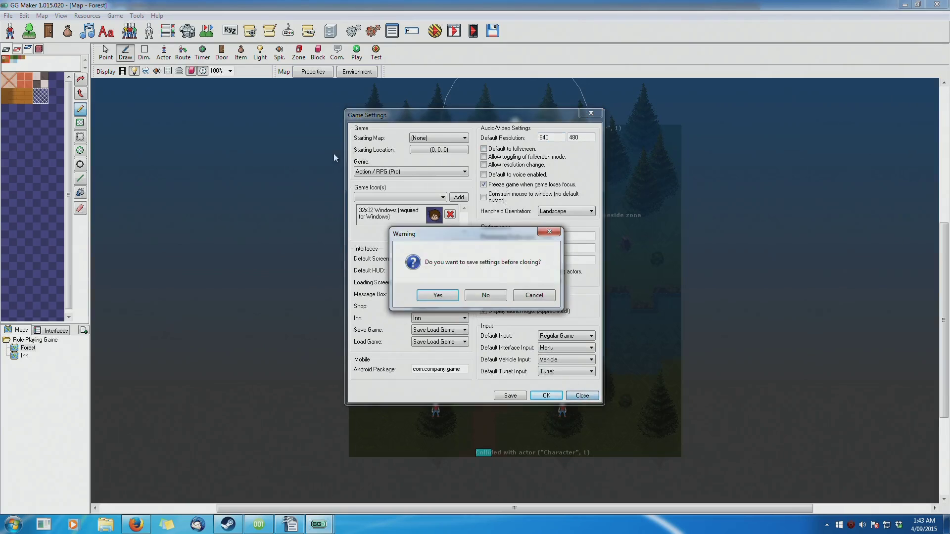
click(493, 293)
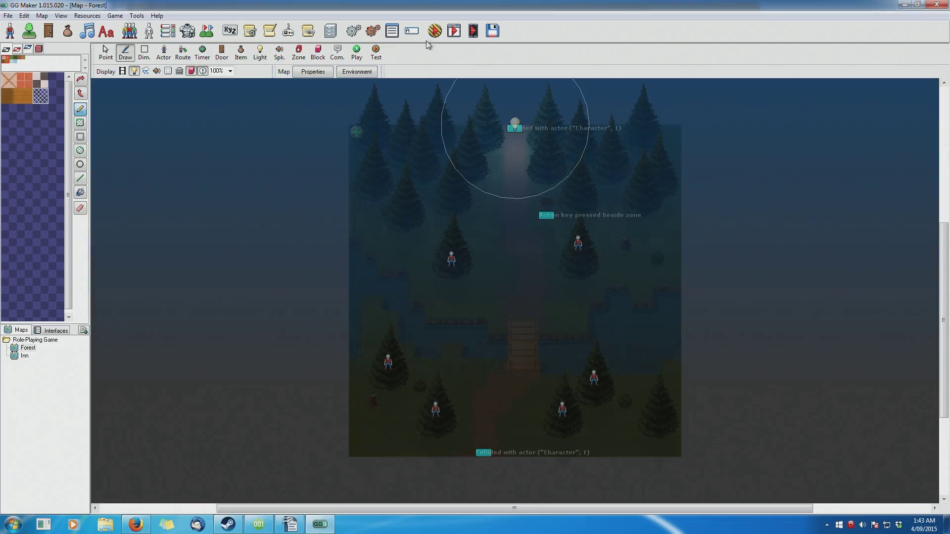
Review the legacy settings and the startup menu settings, closing each dialog without changes
click(392, 30)
drag(384, 158, 427, 107)
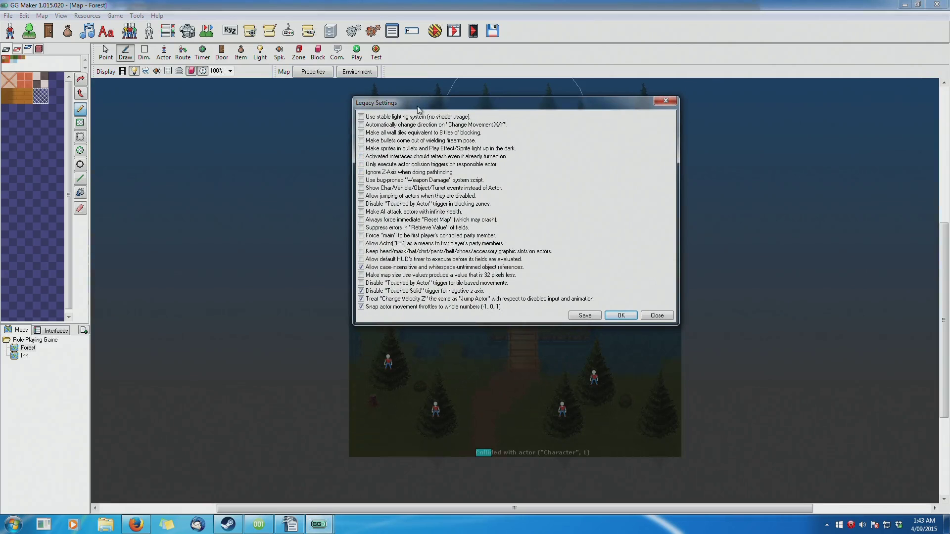
drag(418, 109, 312, 139)
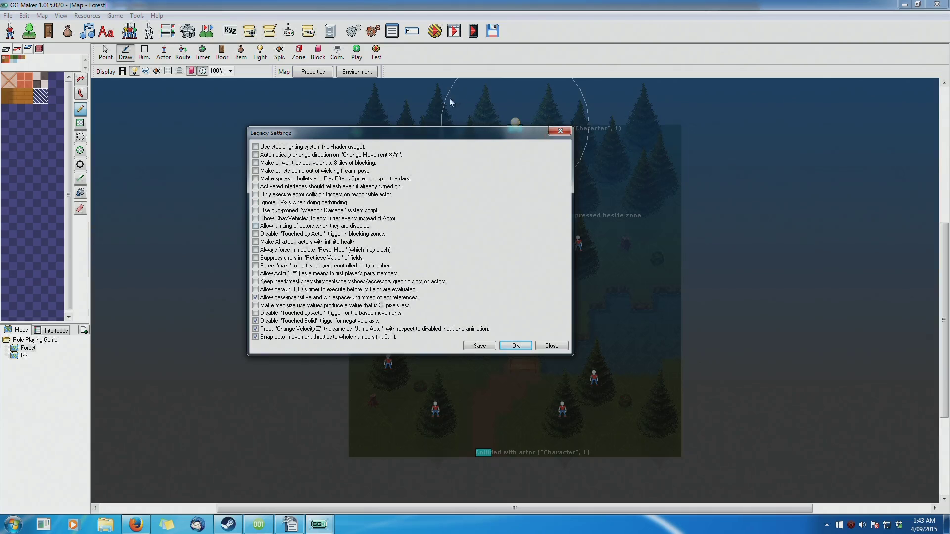
click(563, 132)
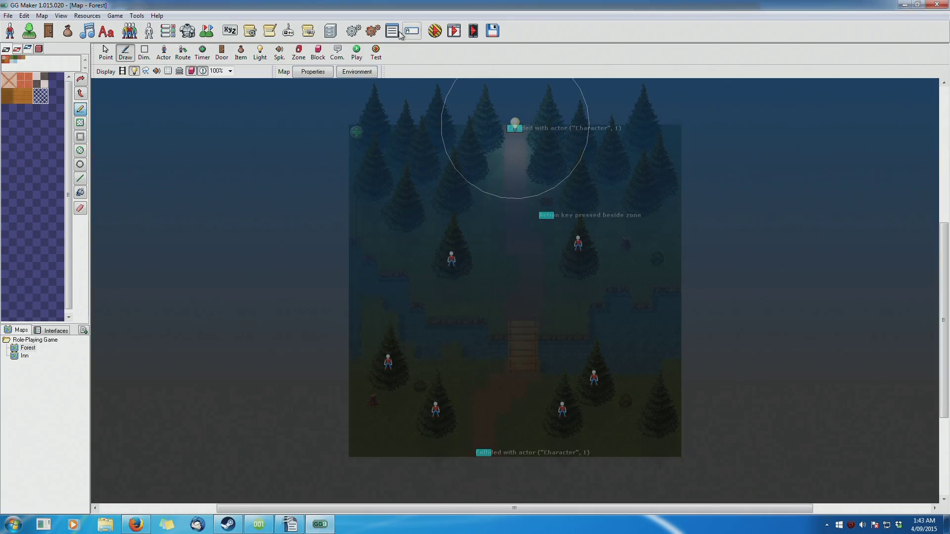
click(392, 33)
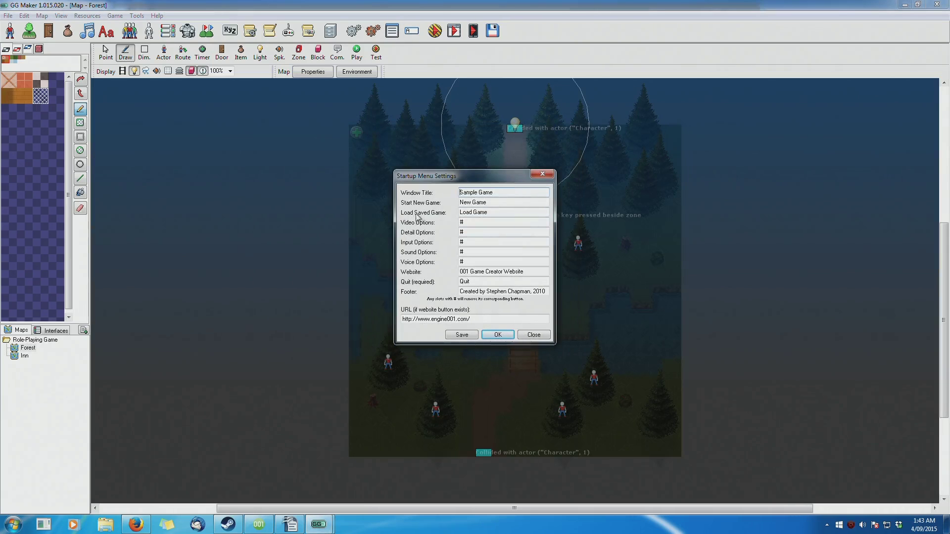
click(540, 174)
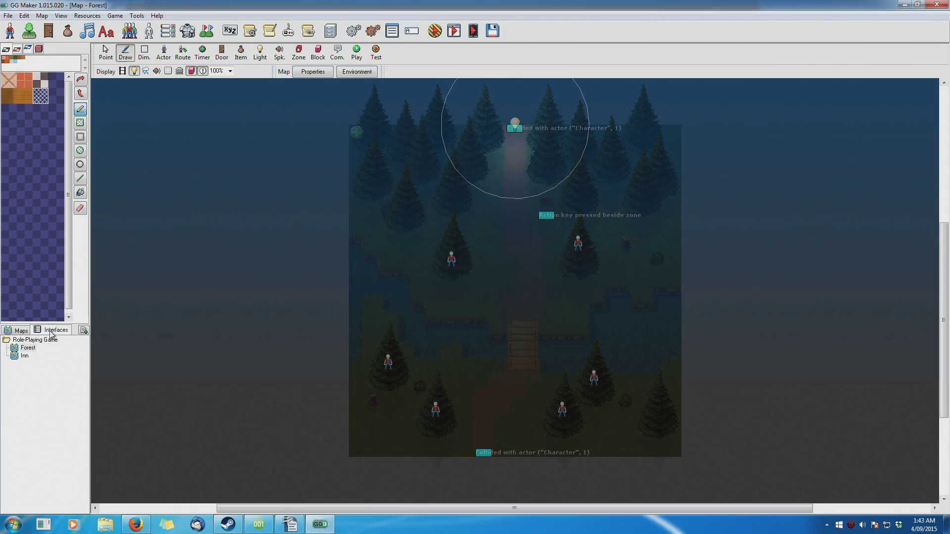
Browse the project's interfaces, and return to the list of maps
click(52, 329)
click(26, 364)
click(39, 354)
click(27, 380)
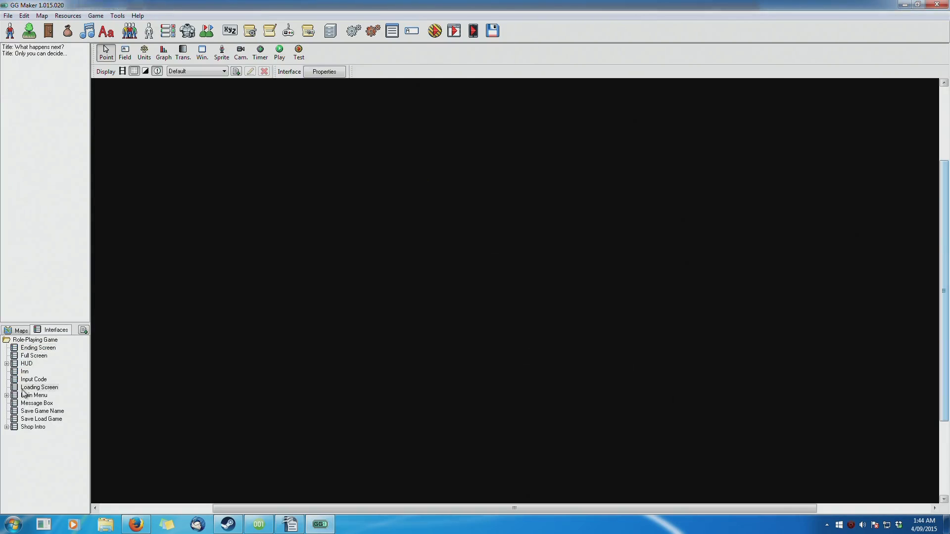
click(22, 330)
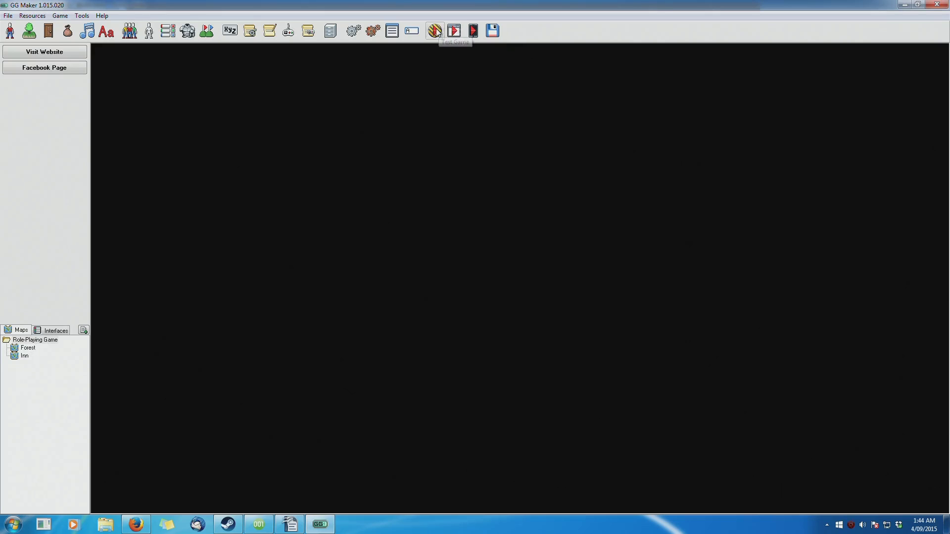
Review the game settings, the startup menu settings and the visual settings, closing each dialog unchanged
click(393, 31)
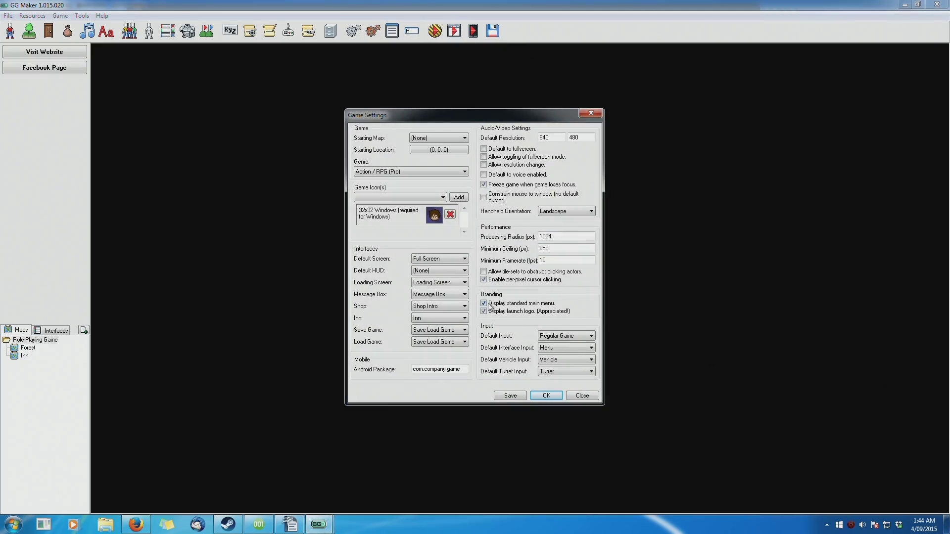
click(581, 395)
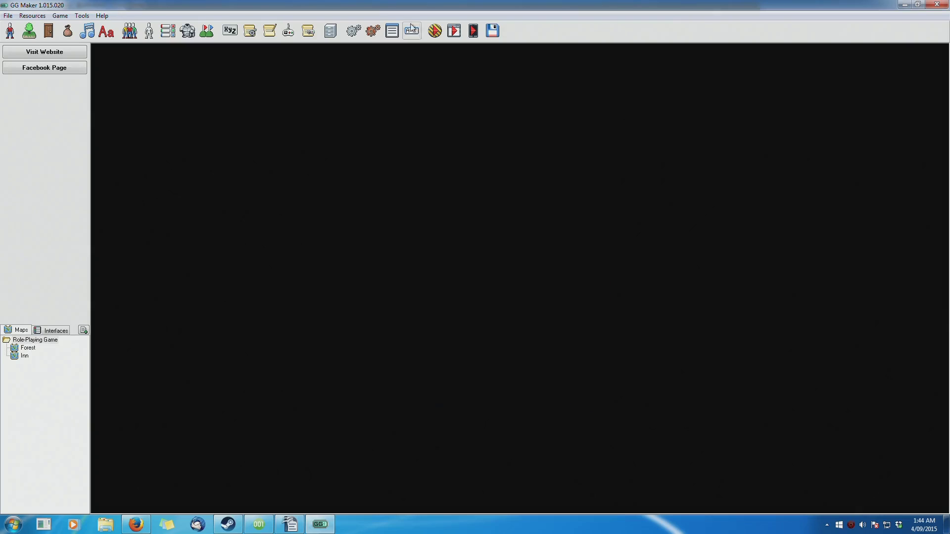
click(394, 32)
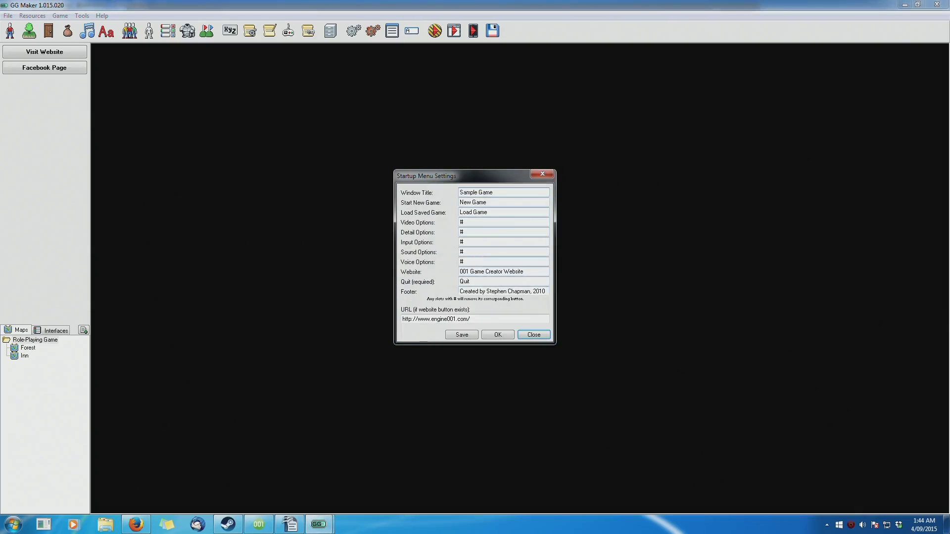
click(533, 335)
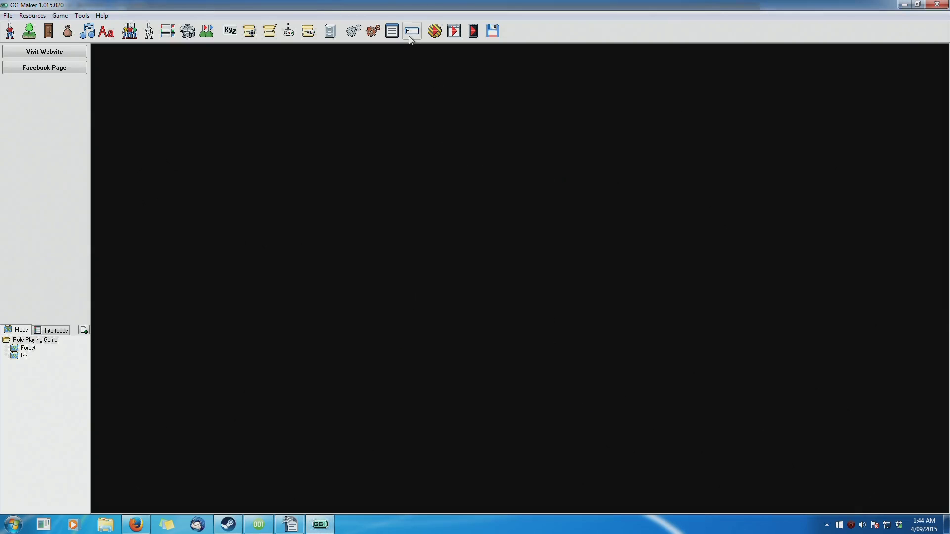
click(411, 32)
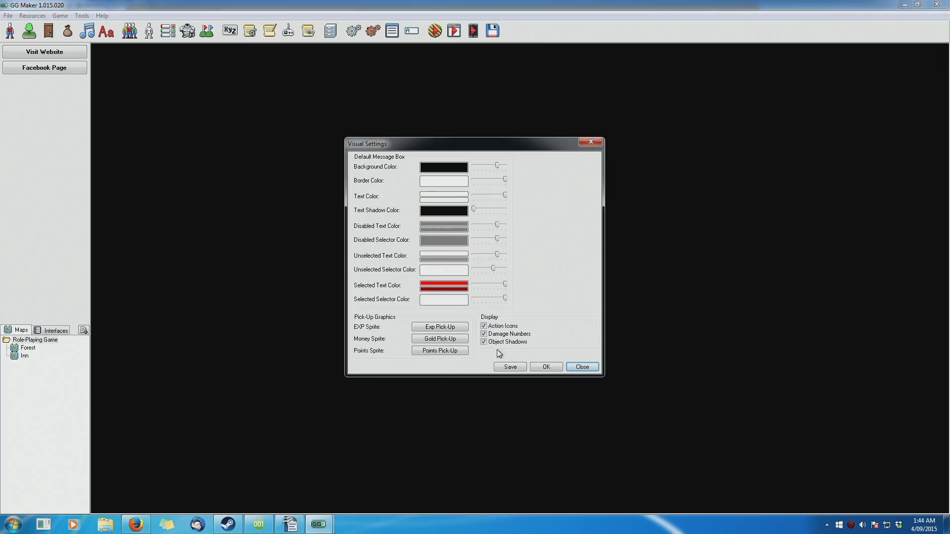
click(582, 366)
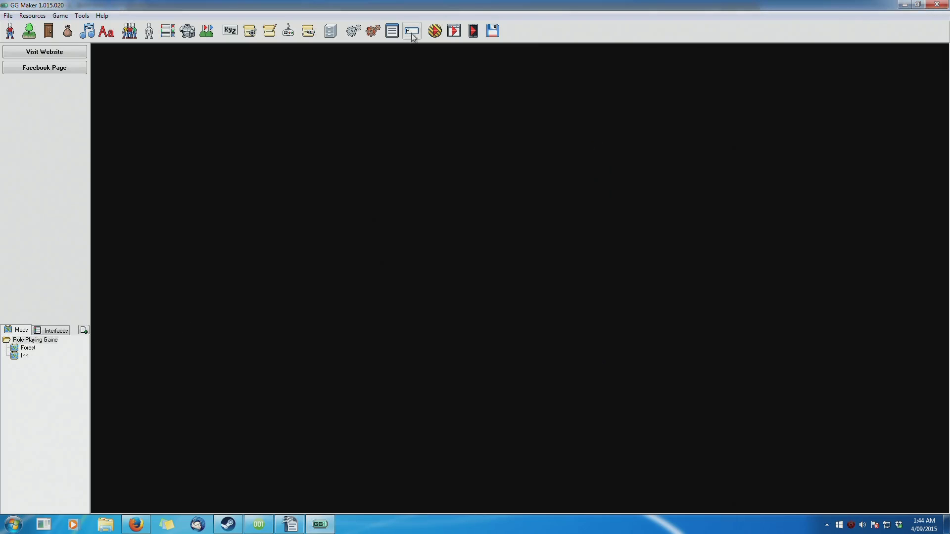
Choose Android as the output type in the Build Game dialog, and close it without building
click(491, 31)
click(375, 232)
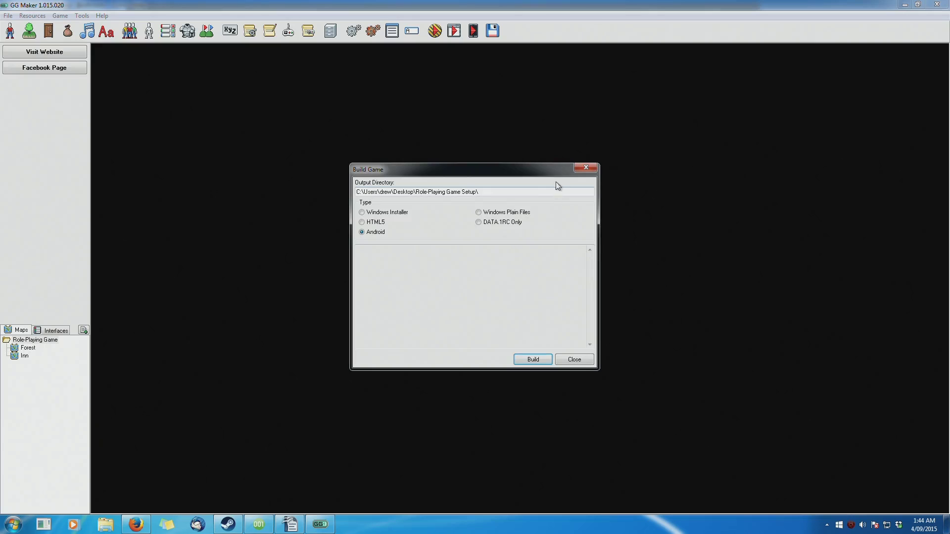
click(573, 358)
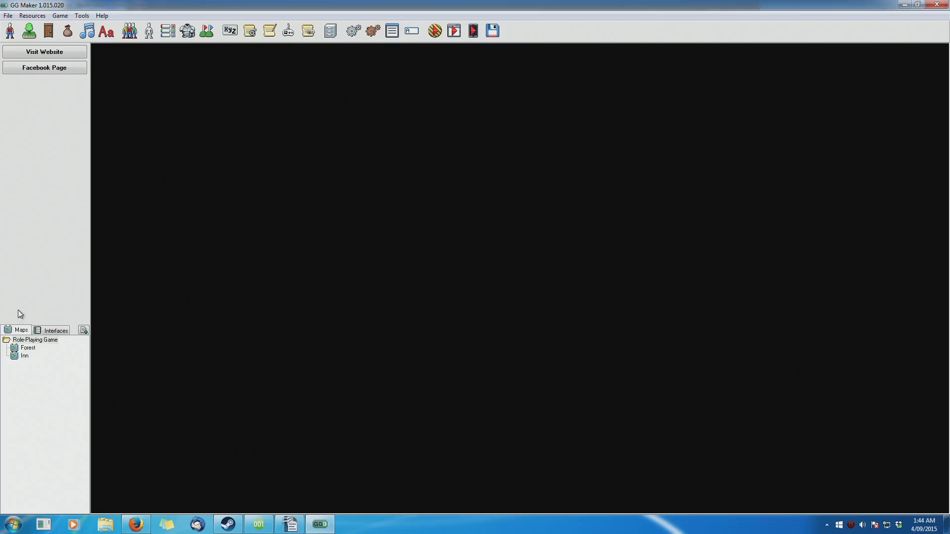
Open the Forest map and pick another tile-set and tile for drawing
double_click(20, 348)
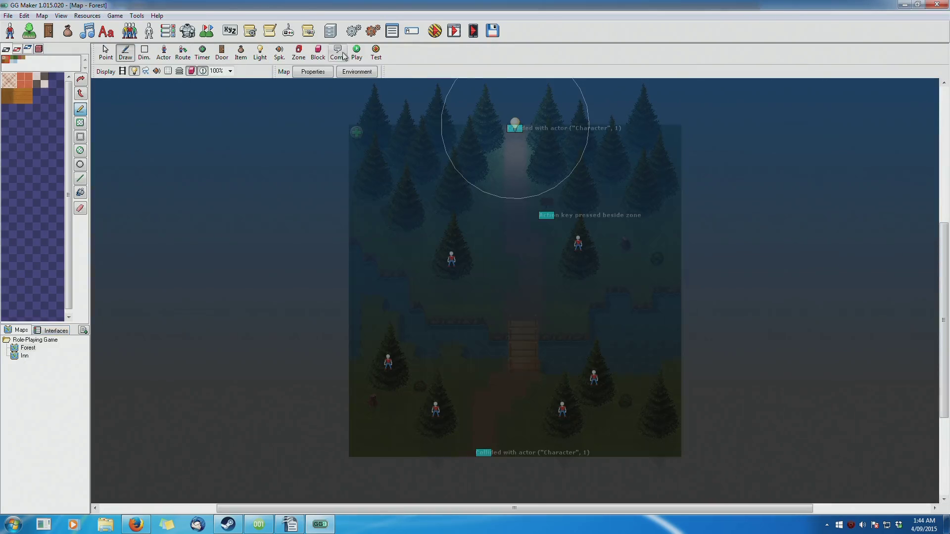
click(13, 58)
click(21, 79)
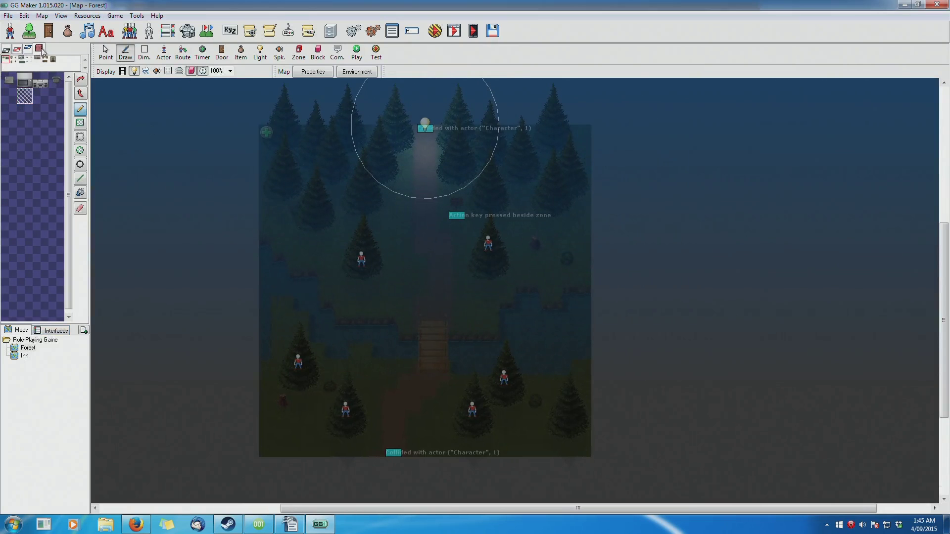
Try inserting a column at the left edge of the Forest map, and undo it
click(145, 52)
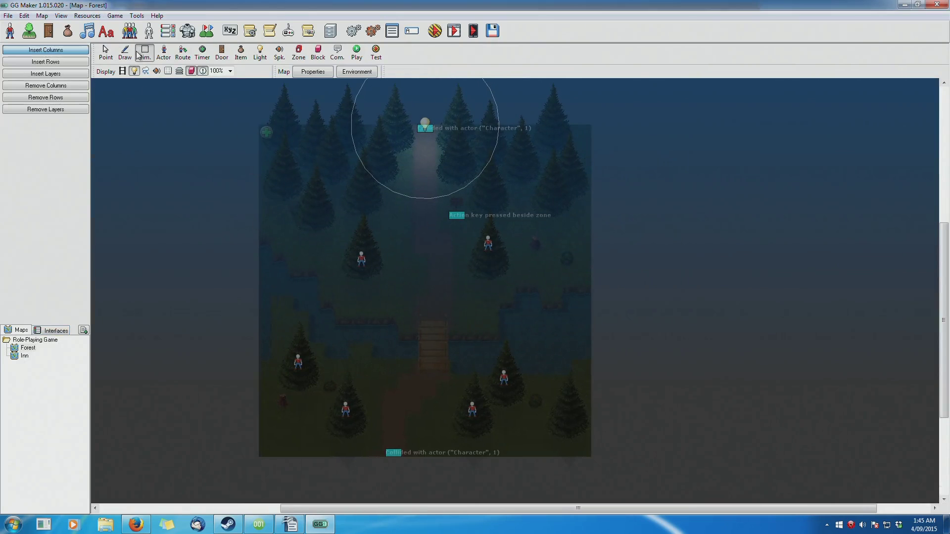
click(48, 52)
click(266, 174)
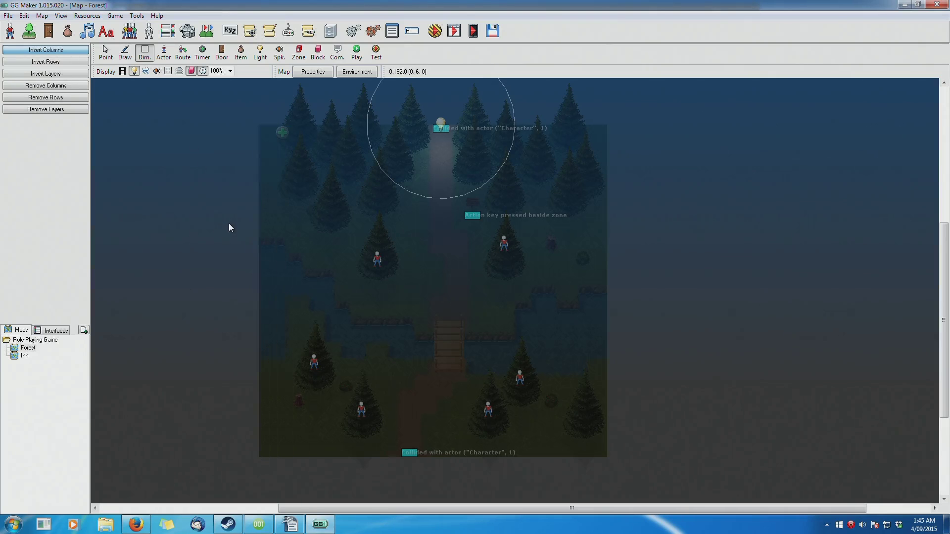
key(ctrl+z)
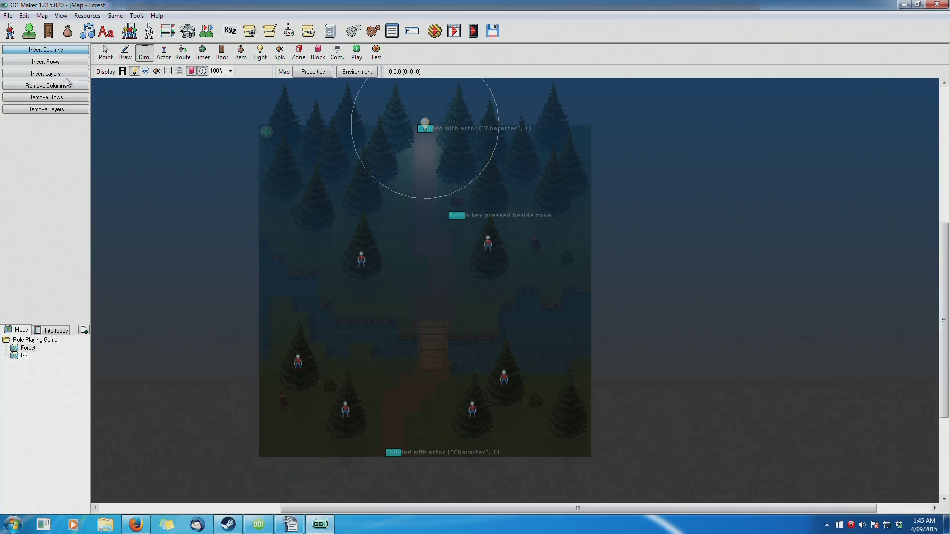
Try inserting a row along the top edge of the Forest map, and undo it
click(60, 63)
click(334, 134)
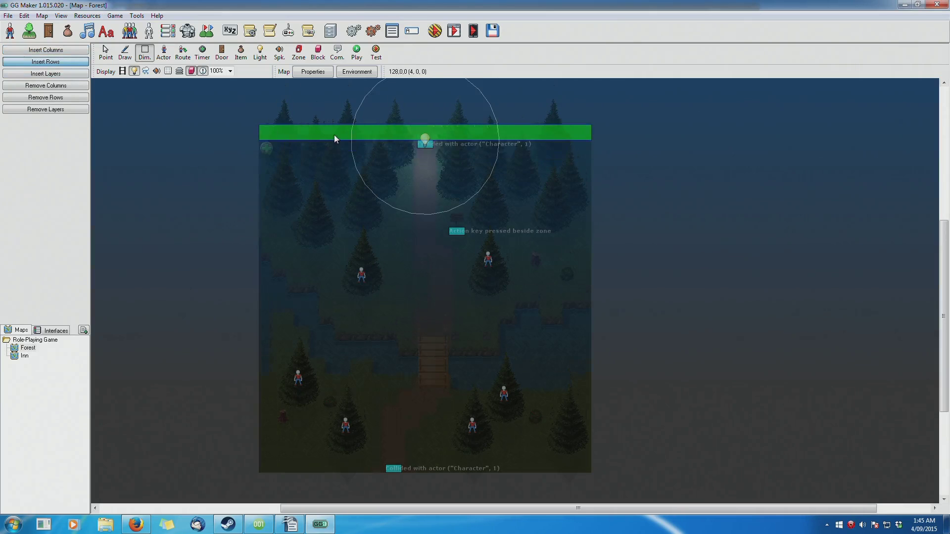
key(ctrl+z)
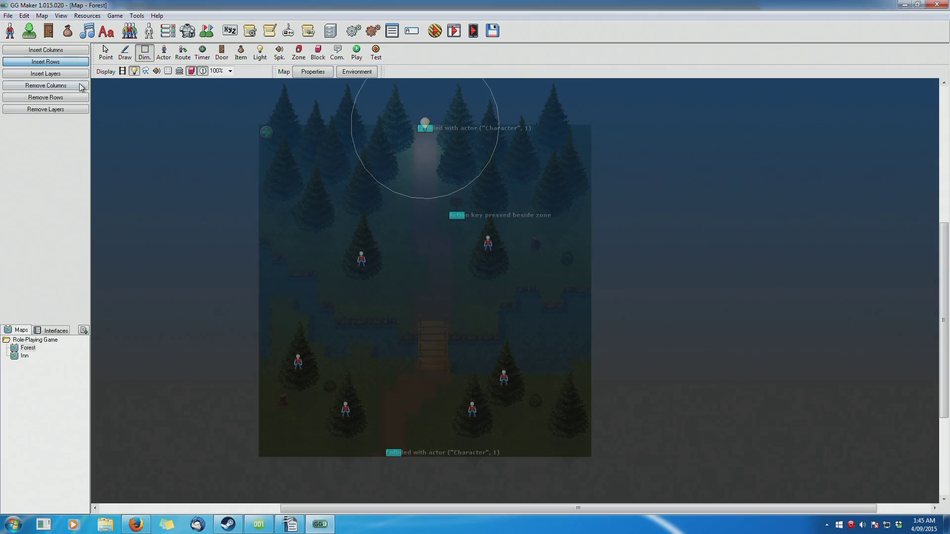
Look at the layer insertion mode, try removing a column near the Forest map's left edge, and undo the removal
click(75, 74)
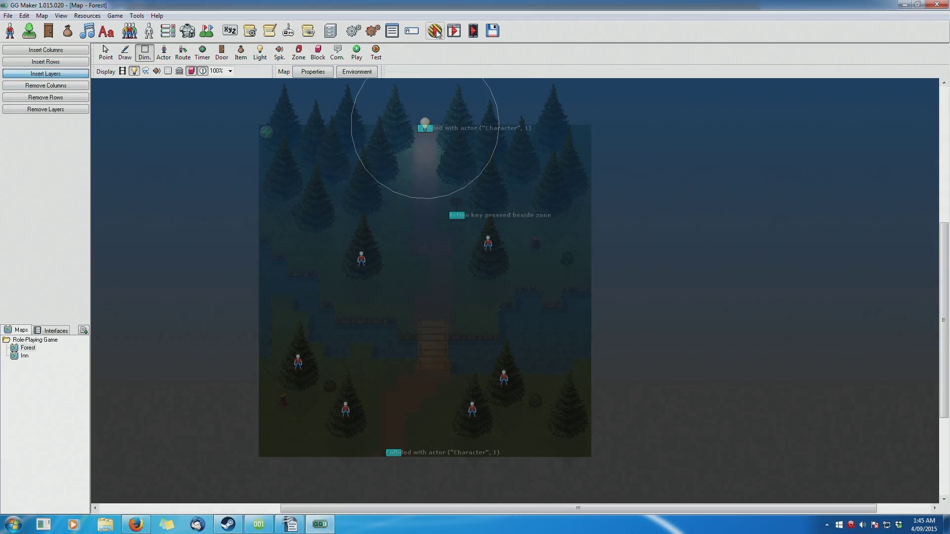
click(70, 87)
click(275, 197)
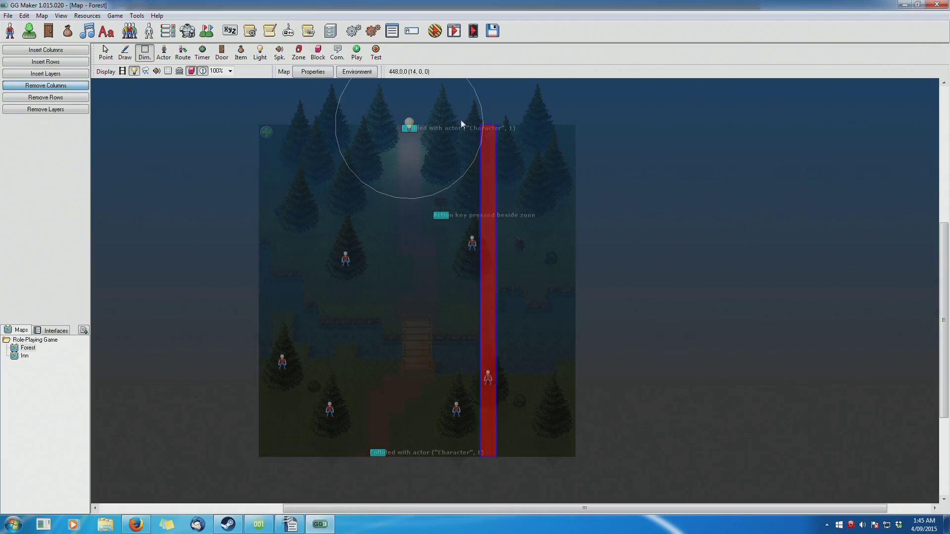
key(ctrl+z)
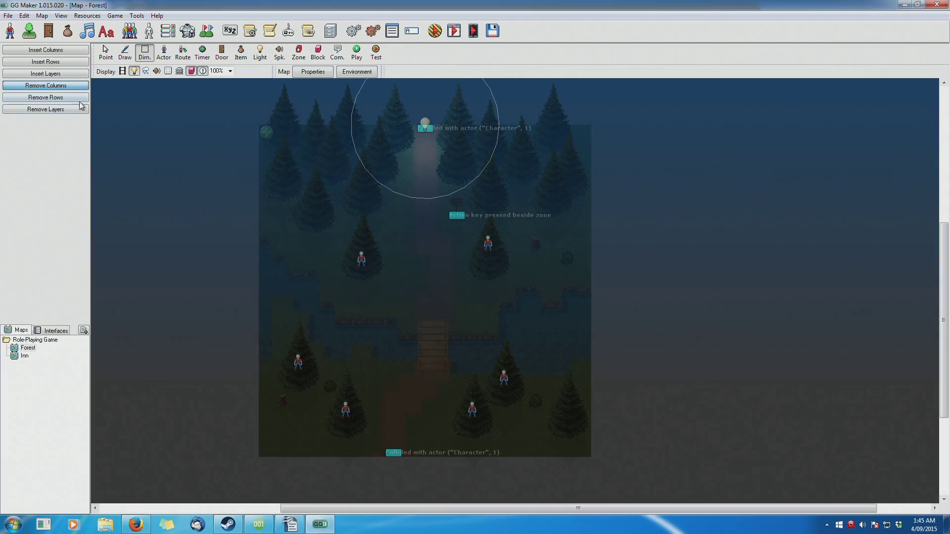
Start placing an actor in the middle of the Forest map, view the actor templates, and cancel
click(163, 52)
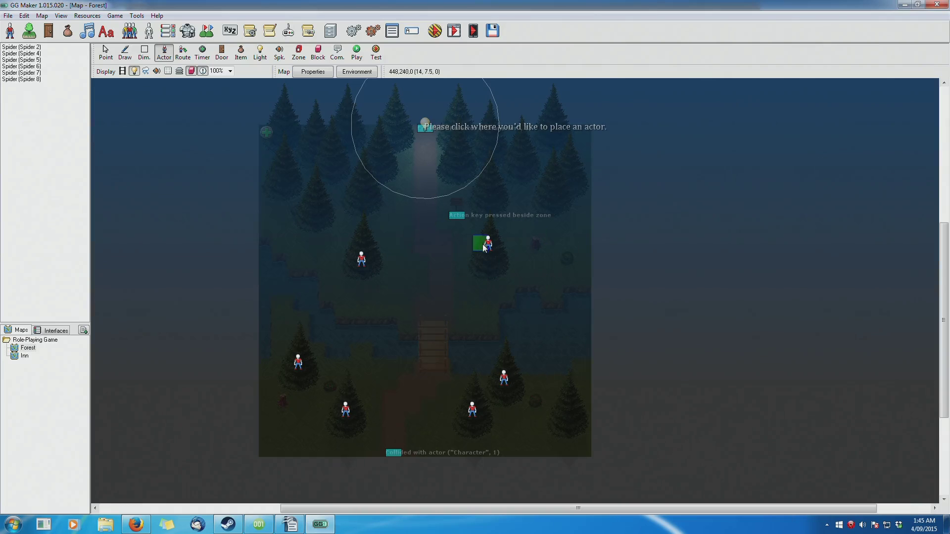
click(425, 248)
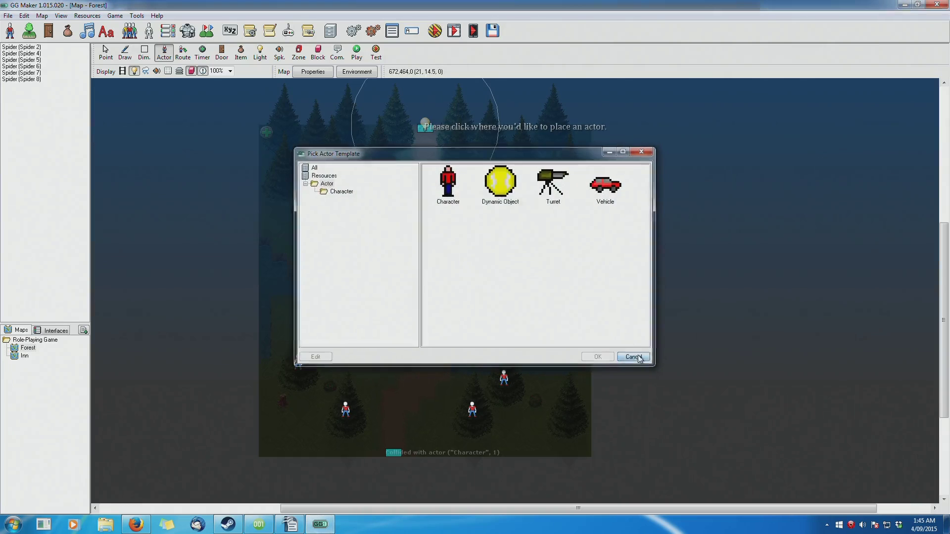
click(633, 357)
Look through the route, timer/spawn, pointer and door tools on the Forest map
click(182, 52)
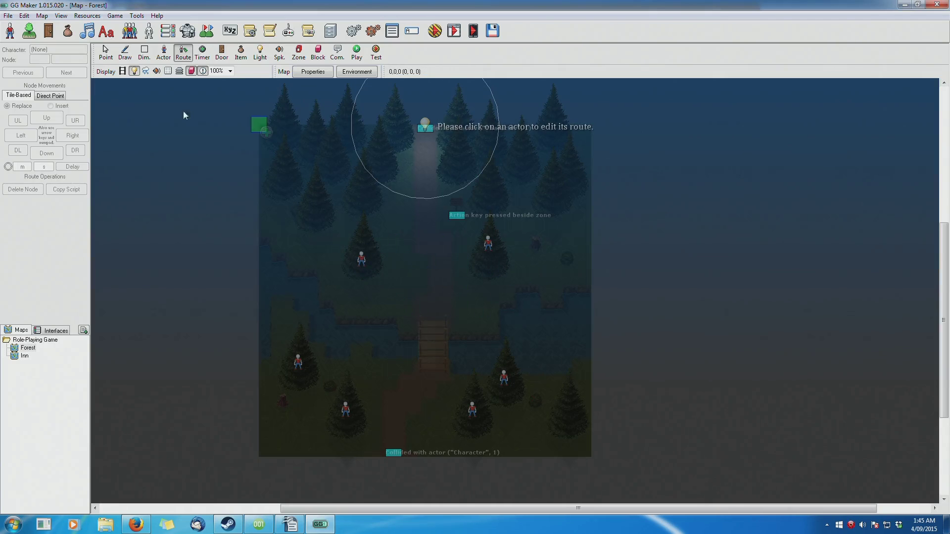
click(196, 57)
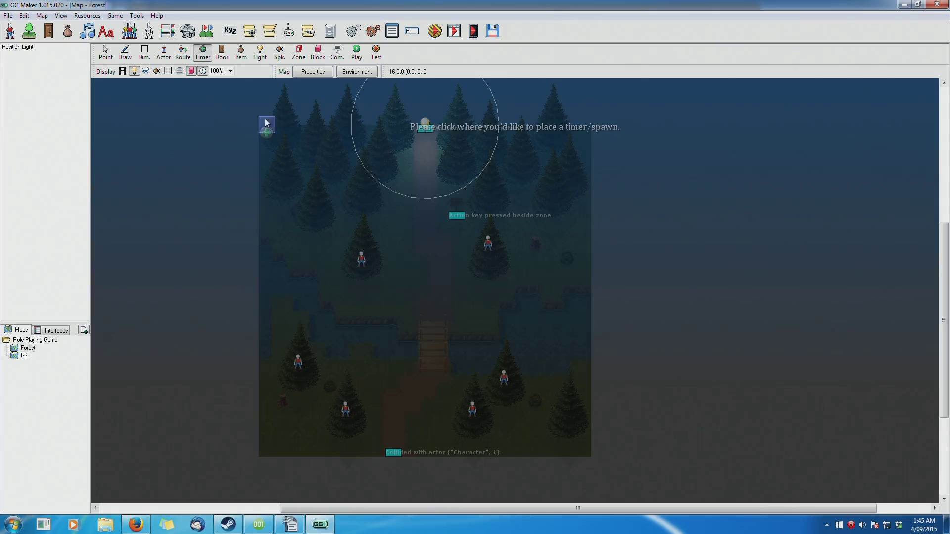
click(119, 60)
click(106, 53)
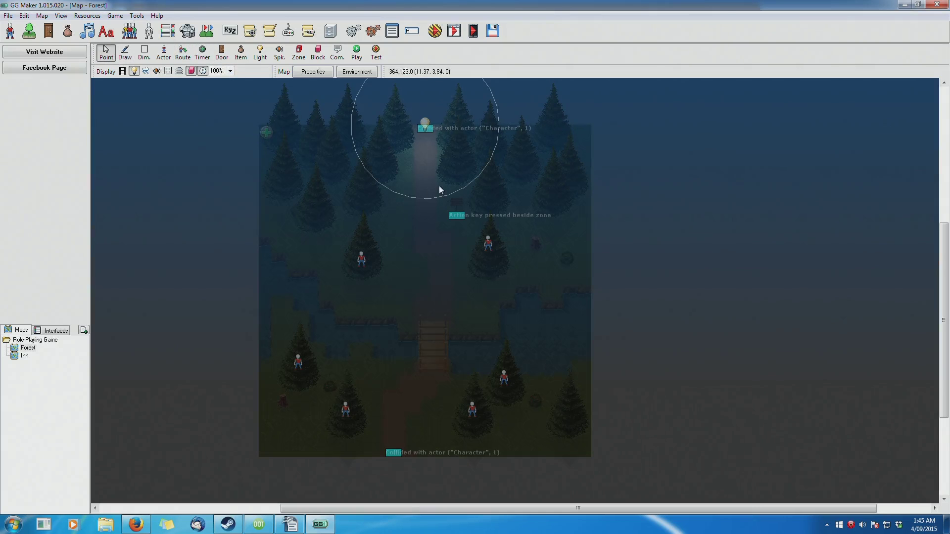
click(222, 52)
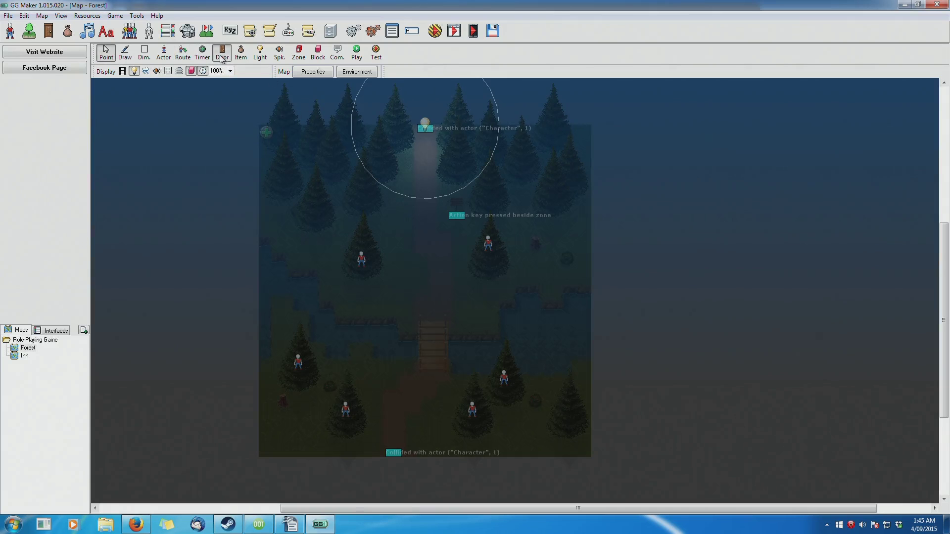
Start placing an item in the upper middle of the Forest map, view the treasure chest sprites and inventory reward items, and cancel
click(241, 52)
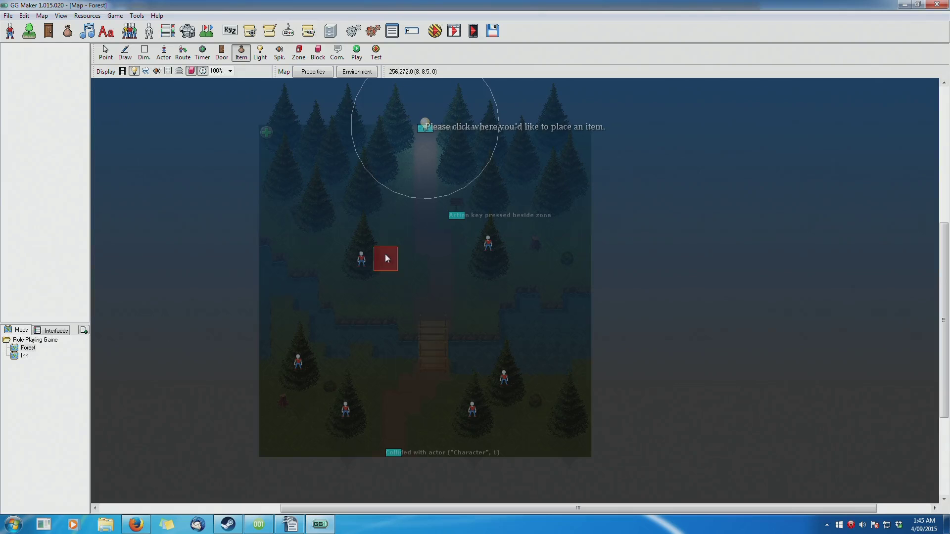
click(443, 228)
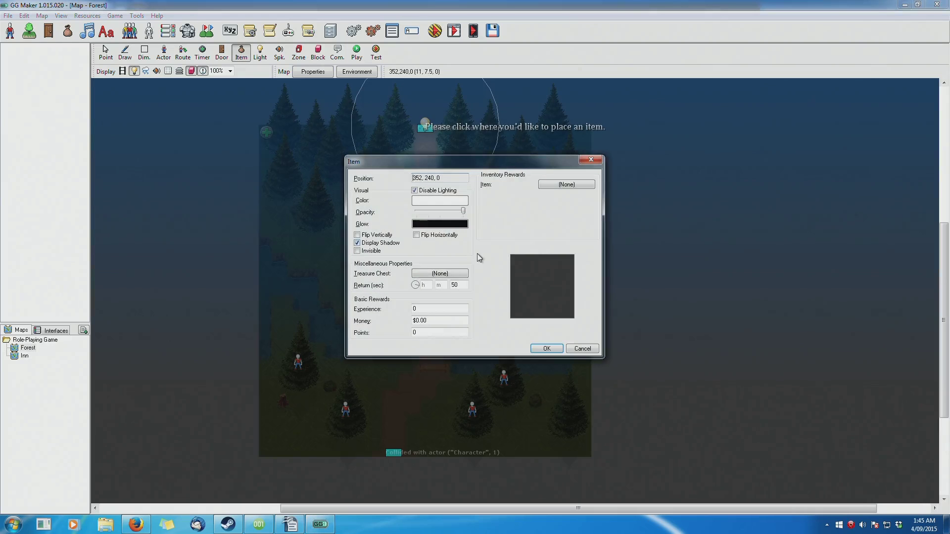
click(465, 273)
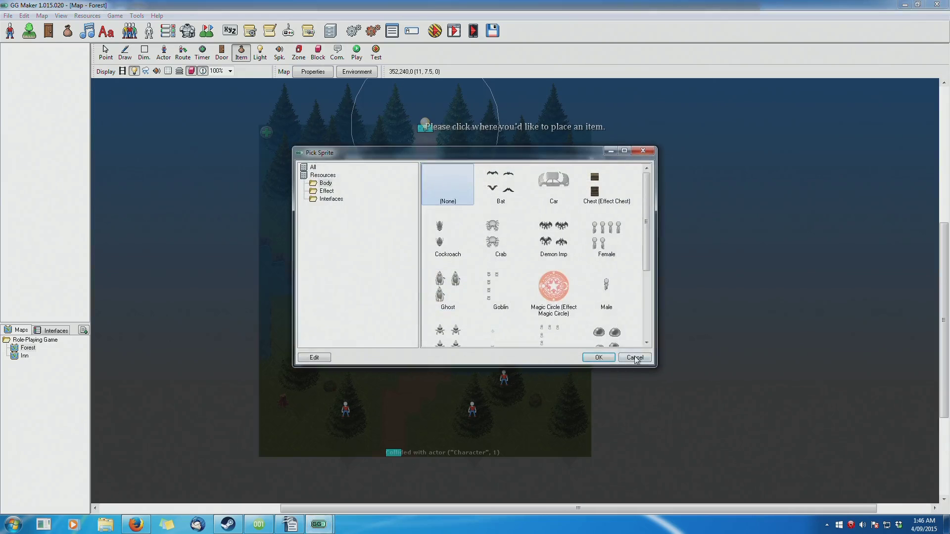
click(634, 417)
click(569, 185)
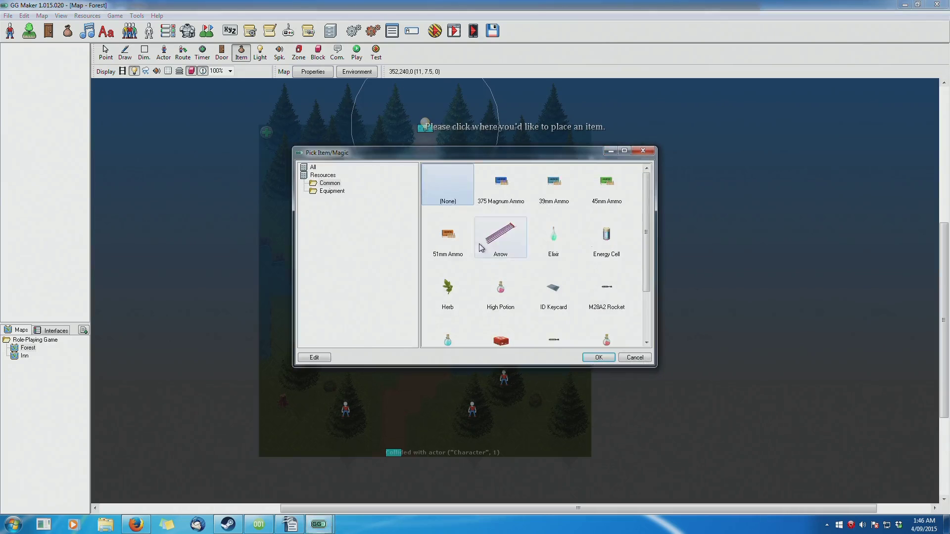
click(638, 356)
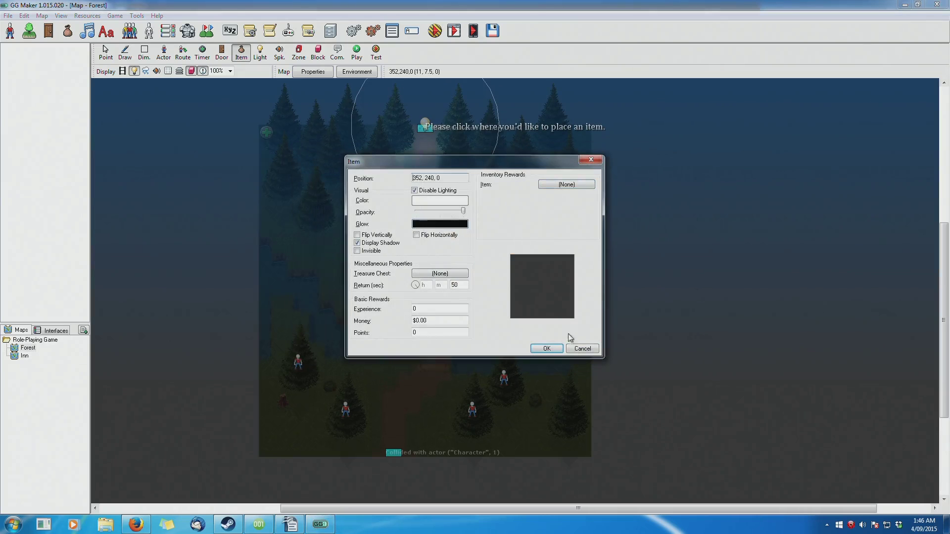
Start placing a light near the bridge on the Forest map, and cancel it
click(260, 52)
click(431, 291)
click(519, 364)
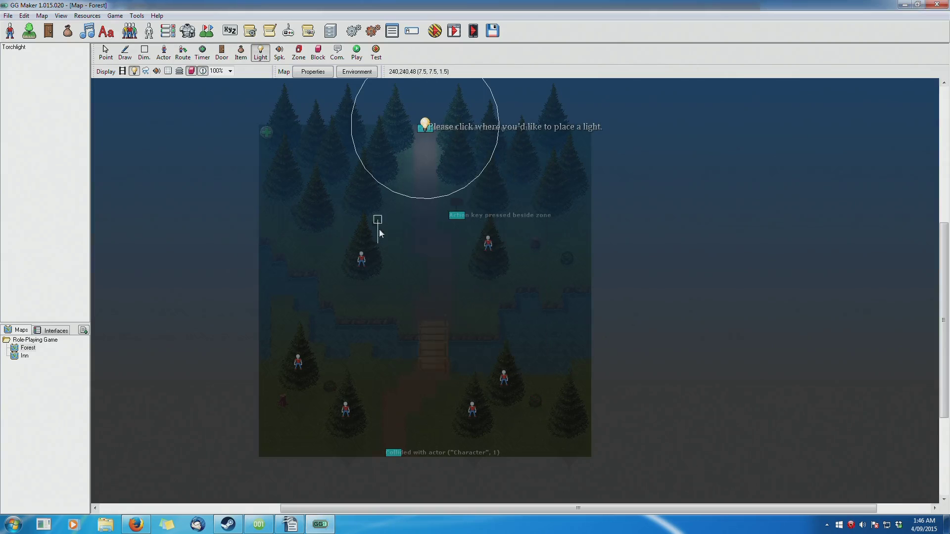
Start placing a speaker near the Forest map's upper right edge, view its settings, and cancel
click(279, 52)
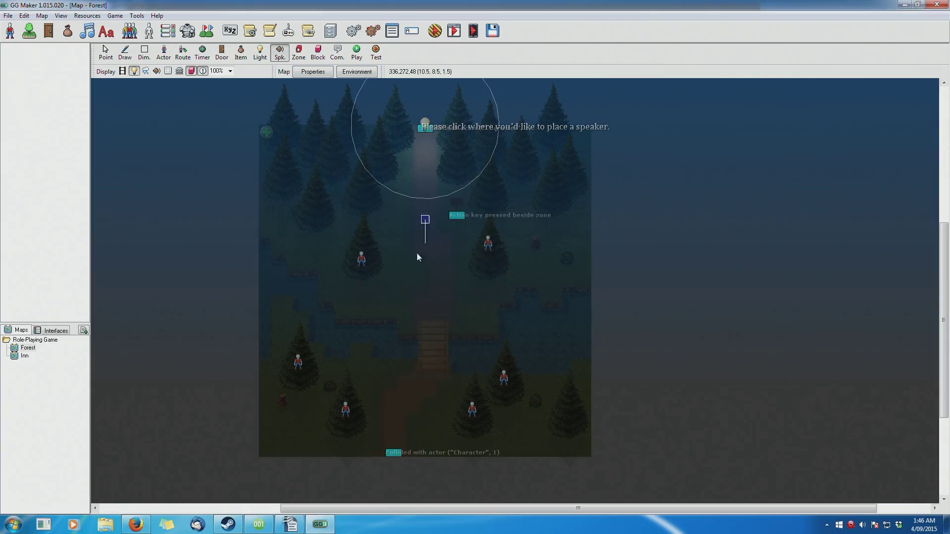
click(567, 203)
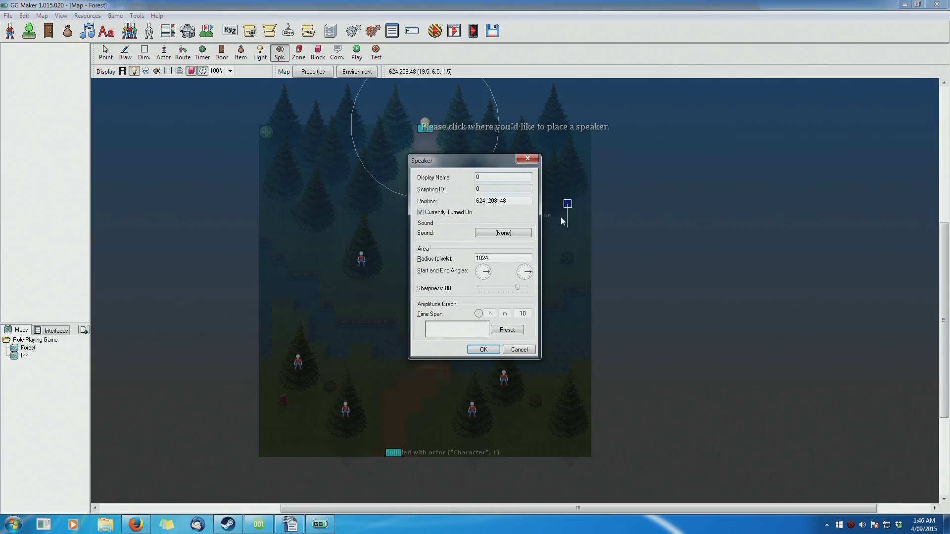
click(519, 349)
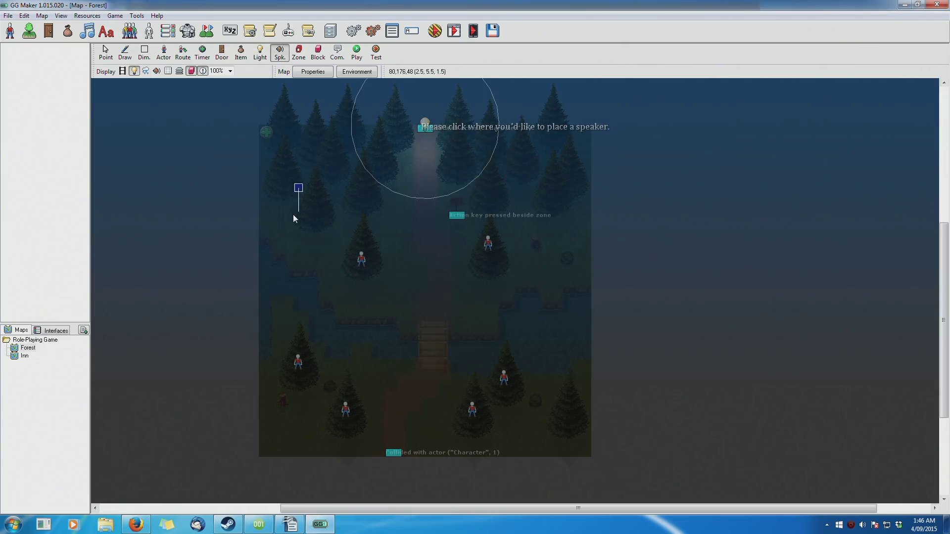
Draw a 400 by 176 zone across the middle of the Forest map, north of the bridge
click(299, 52)
drag(299, 218, 489, 305)
drag(511, 185, 756, 143)
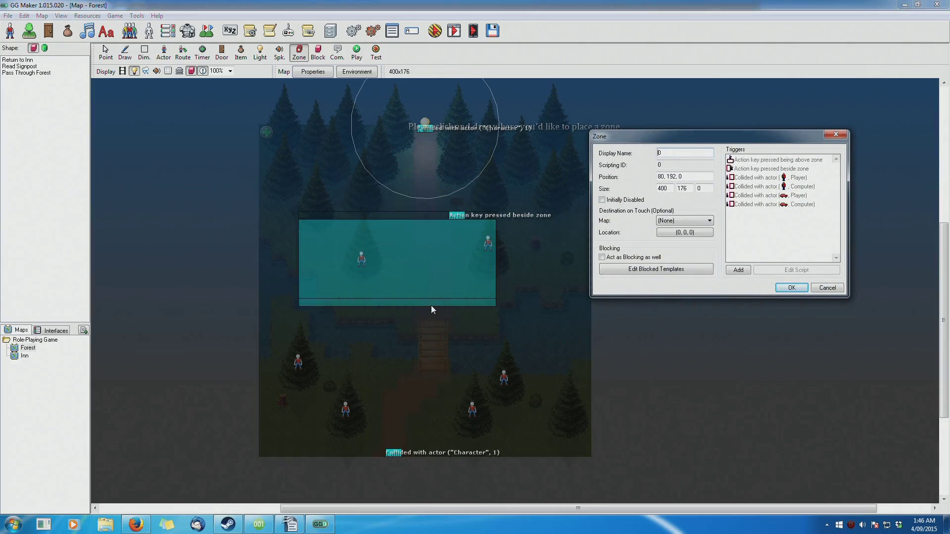
Examine the new zone's trigger script with its expanded event list and the destination options, and cancel the zone
click(741, 271)
click(768, 270)
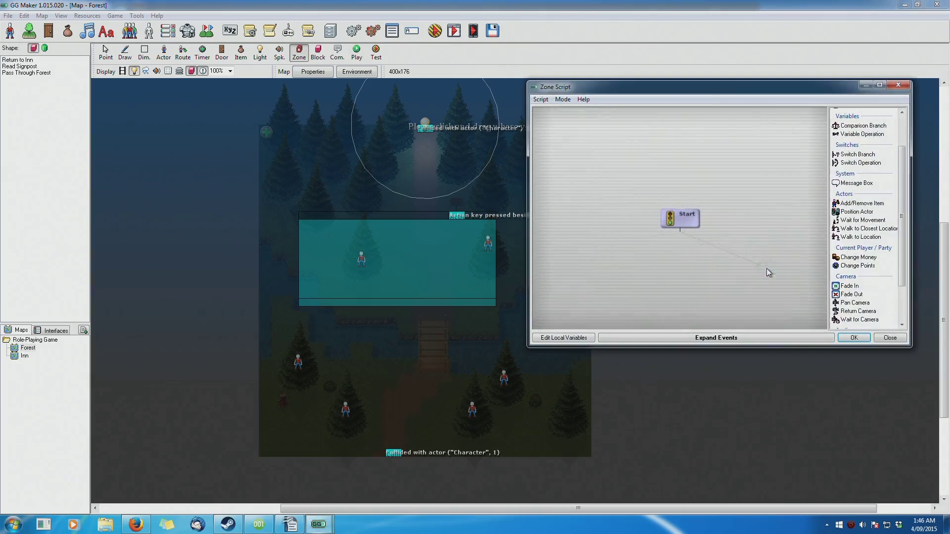
click(680, 274)
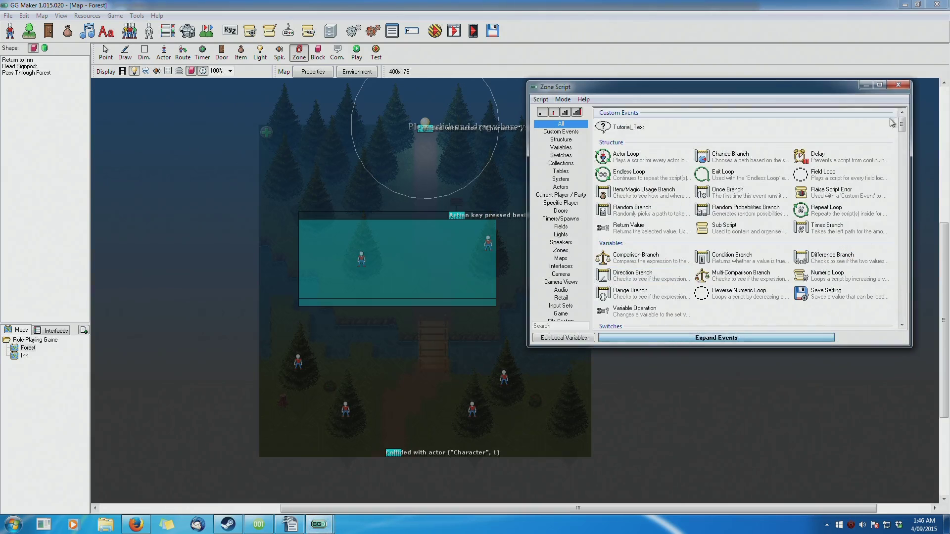
click(898, 84)
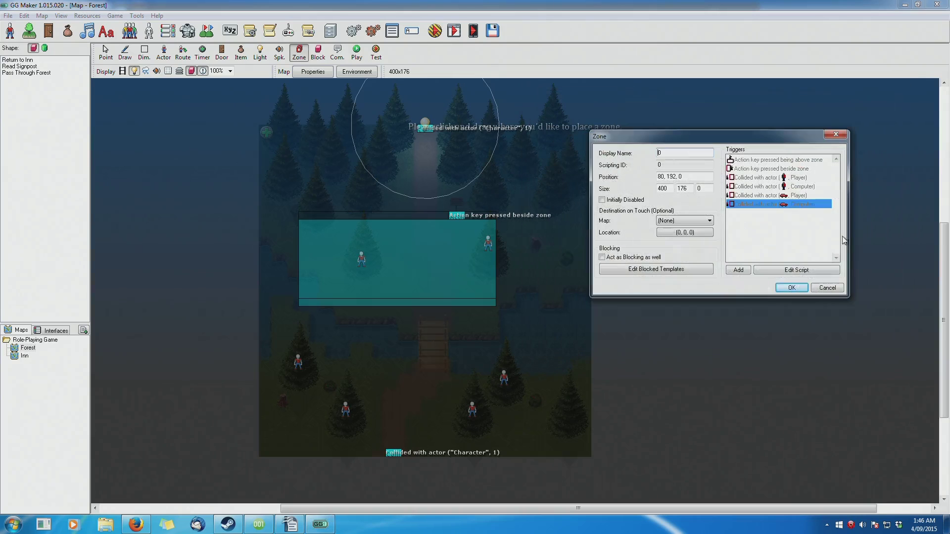
click(686, 222)
click(667, 236)
click(827, 288)
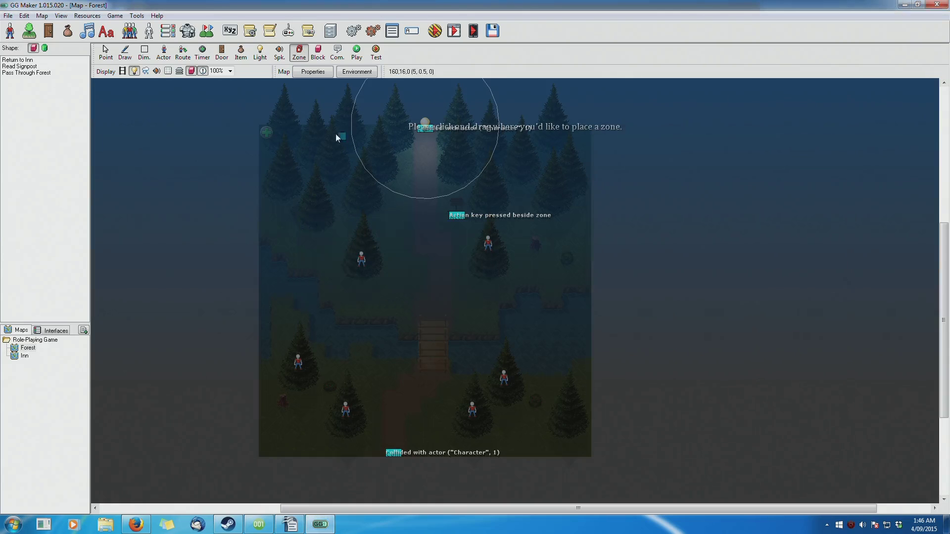
Draw a rectangular blocking area from (256,192) to (576,336) on the Forest map, and delete it
click(318, 52)
drag(391, 229, 544, 292)
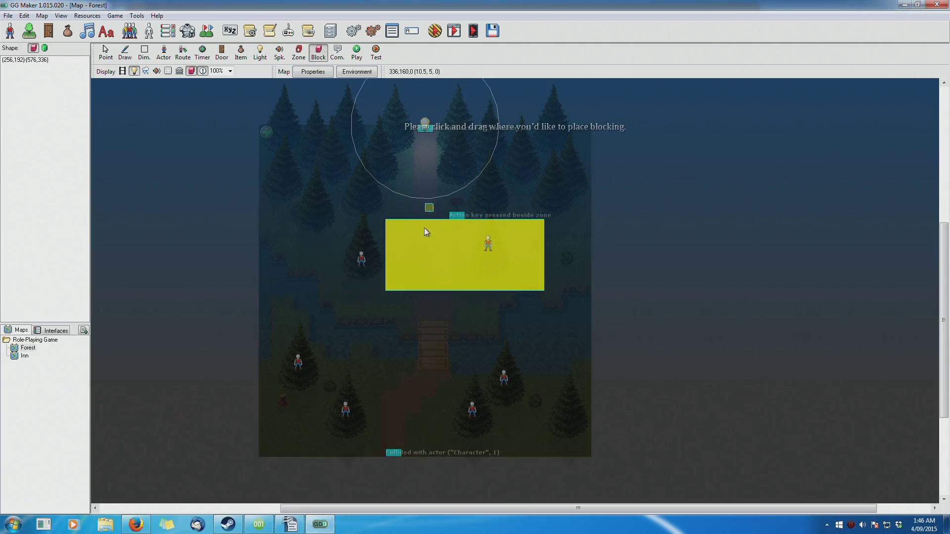
click(428, 242)
right_click(427, 256)
click(451, 369)
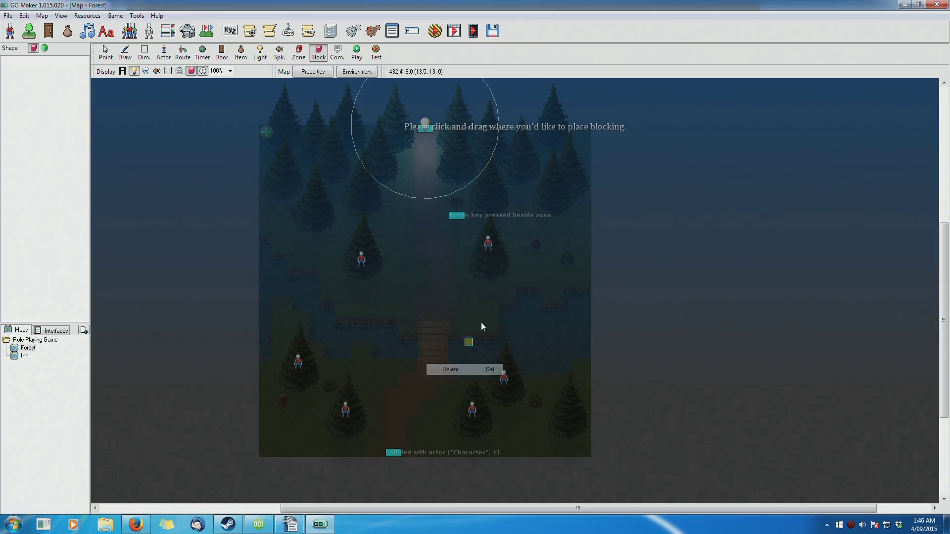
Place a comment reading "fdsdfdsf" on the path north of the Forest map's bridge, and delete it
click(336, 54)
click(418, 218)
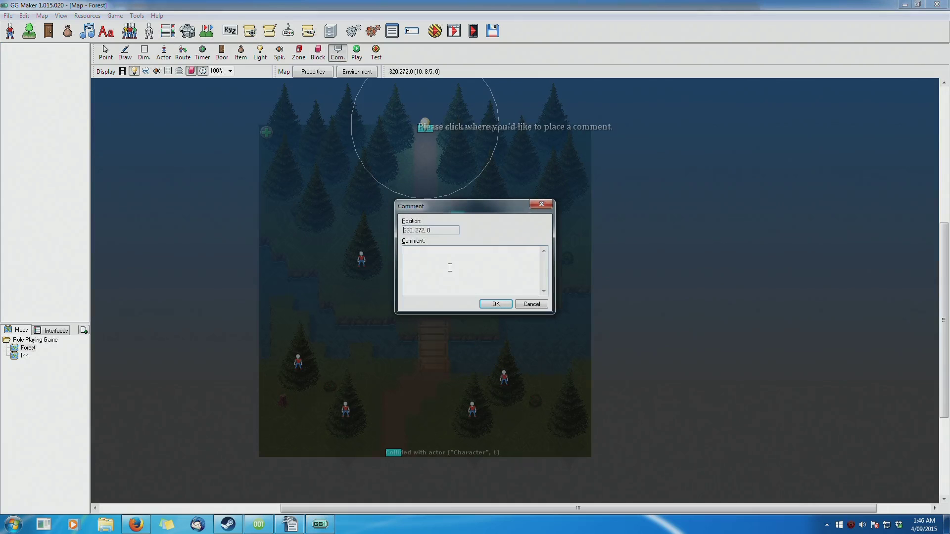
text(fdsdfdsf)
click(495, 304)
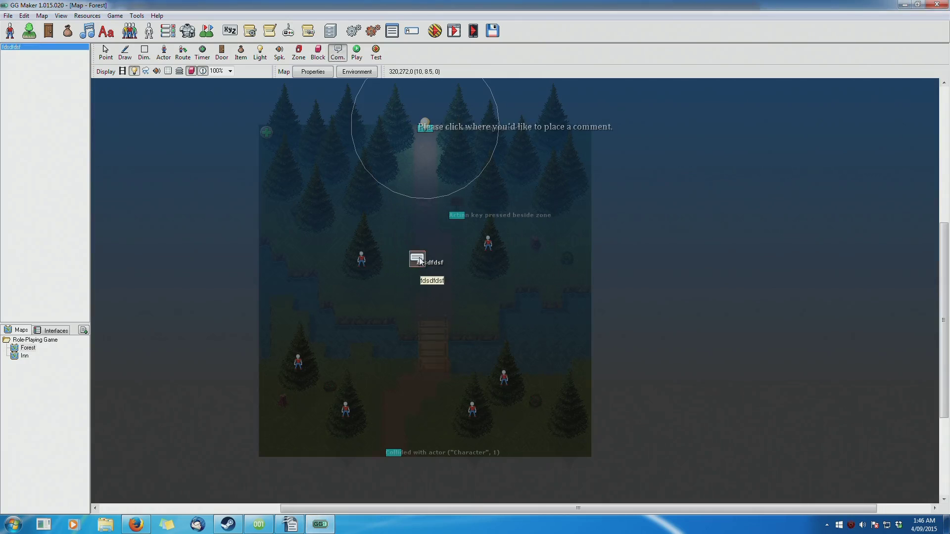
drag(419, 261, 421, 263)
right_click(420, 263)
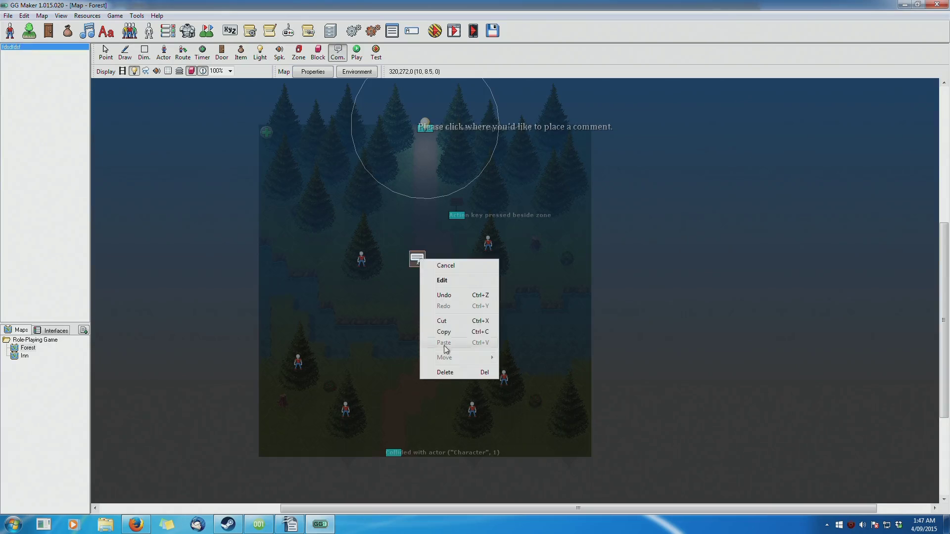
click(447, 372)
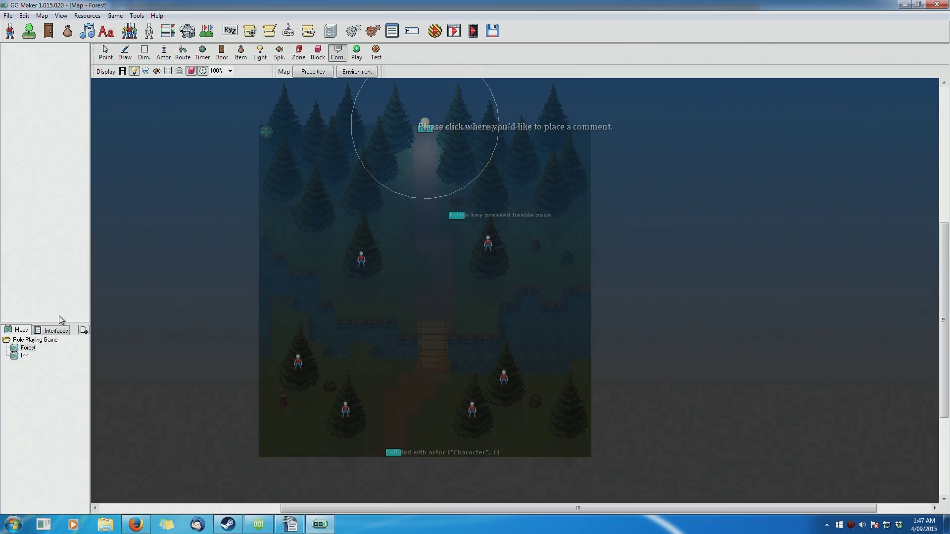
Close the Forest map without saving and open the Ending Screen interface
click(52, 330)
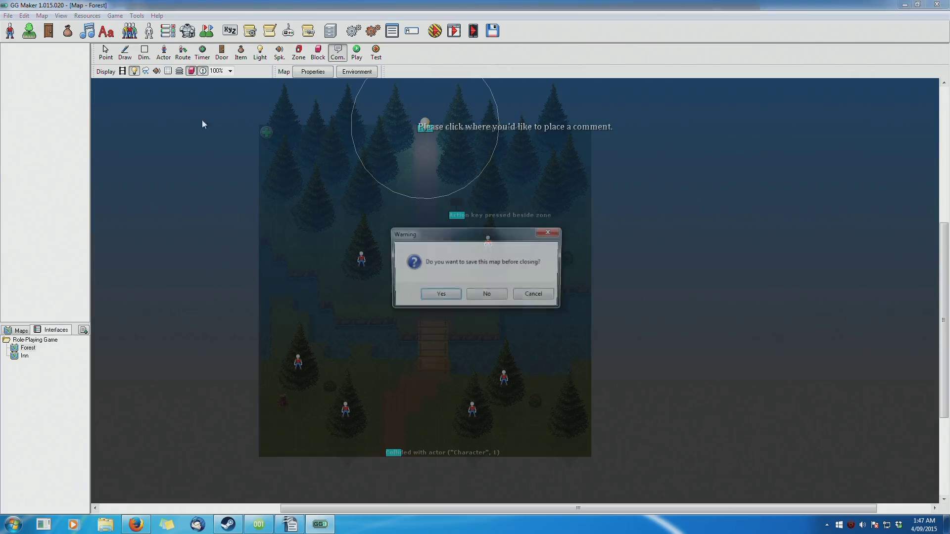
click(478, 298)
double_click(39, 348)
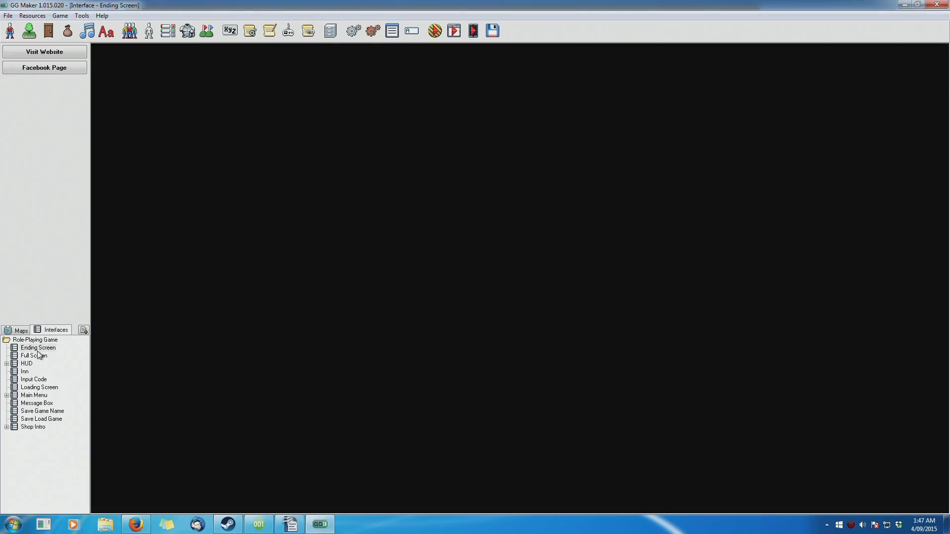
View the properties and the accept and navigation triggers offered for a new interface, and cancel its creation
click(84, 329)
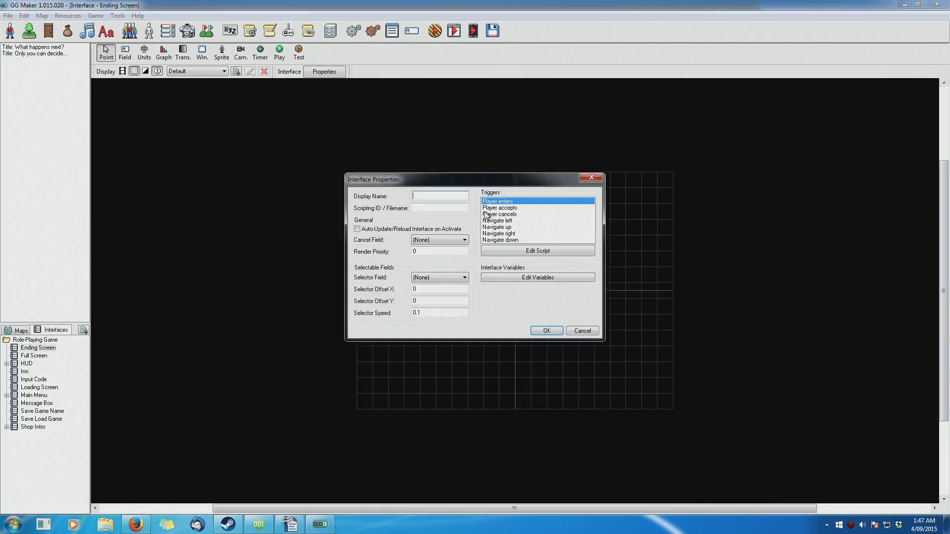
click(505, 208)
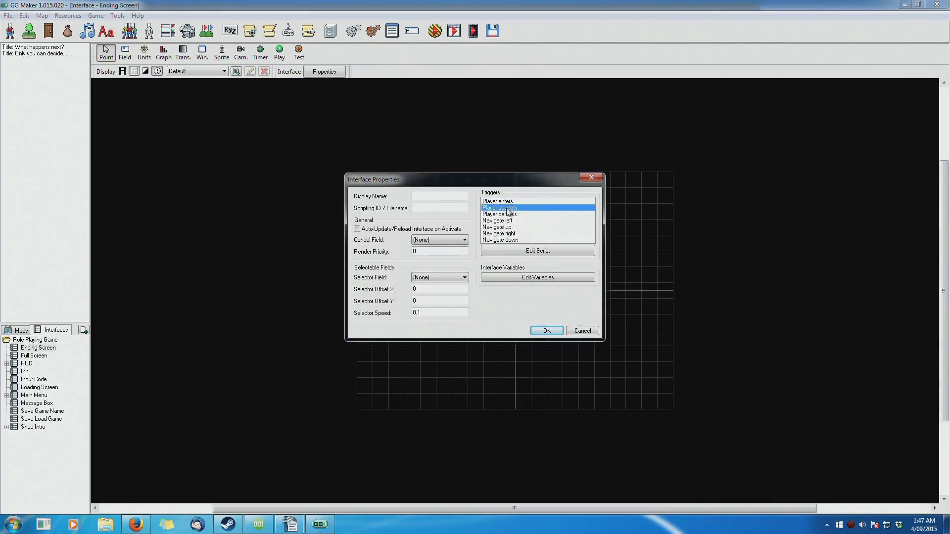
click(511, 228)
click(585, 330)
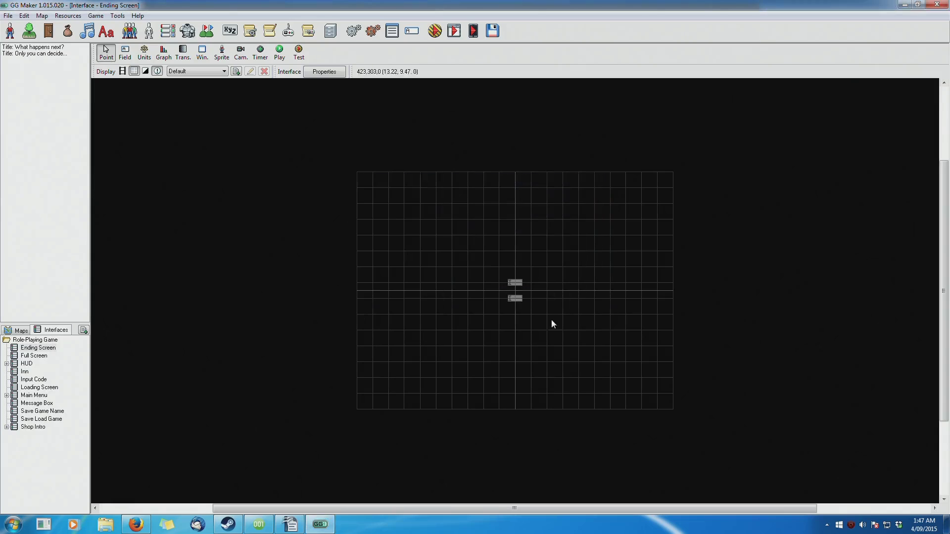
Look through the project's existing interfaces, including Input Code, HUD and Full Screen
click(27, 364)
click(34, 379)
click(39, 365)
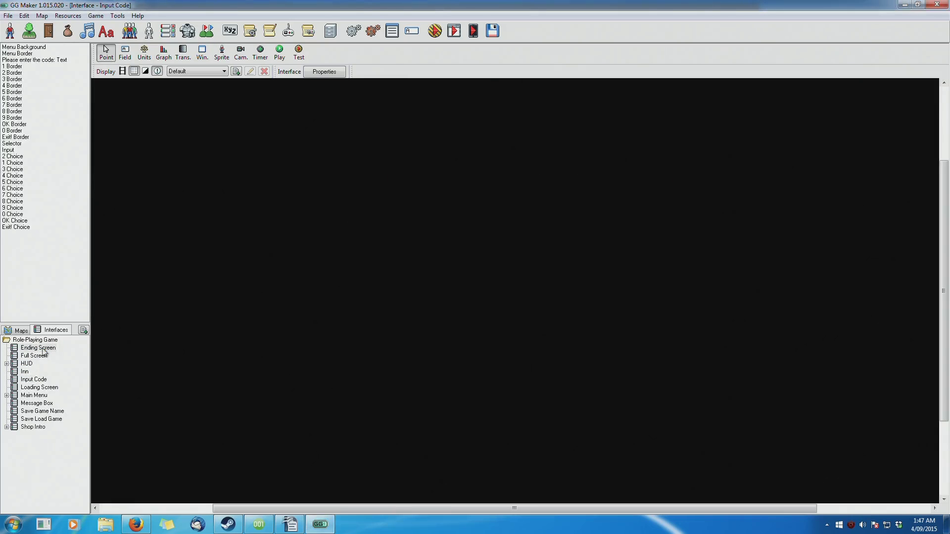
click(36, 371)
click(34, 356)
click(28, 365)
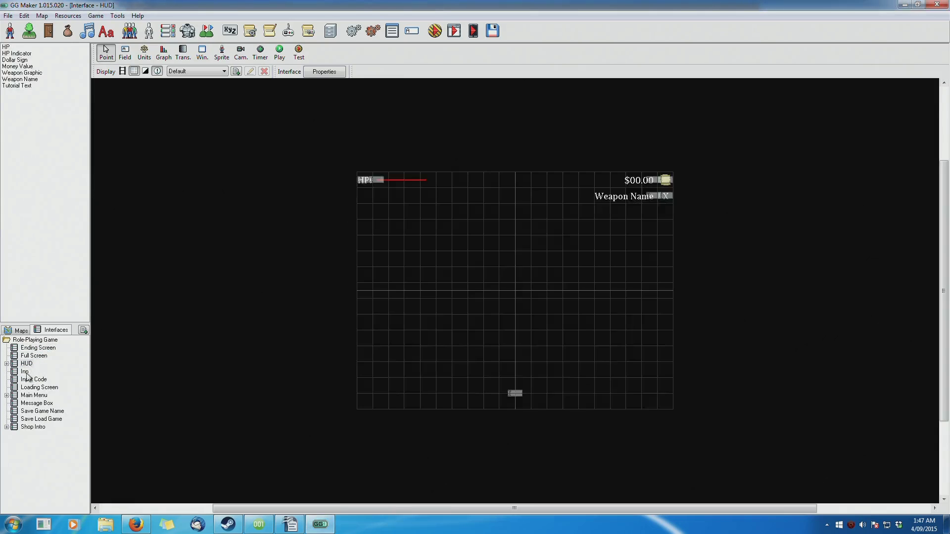
click(49, 372)
click(26, 364)
click(34, 356)
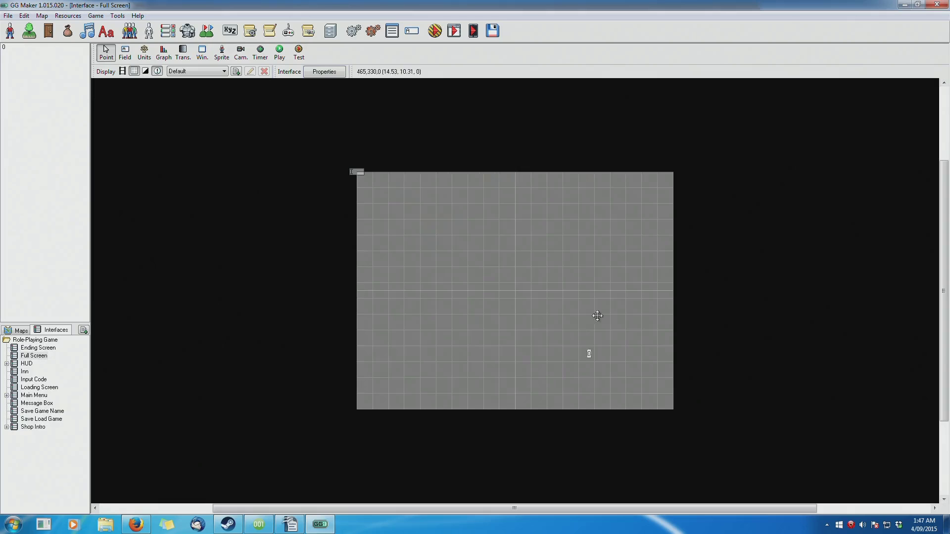
Narrow the Full Screen interface's field to about three quarters of the screen width
click(675, 217)
drag(675, 297, 599, 291)
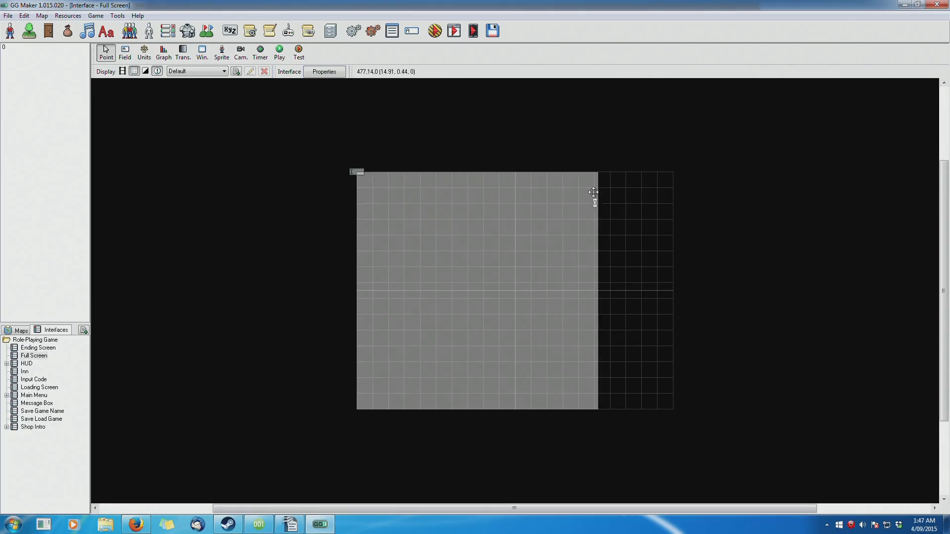
Close the Full Screen interface without saving and reopen the Forest map
click(19, 330)
click(488, 296)
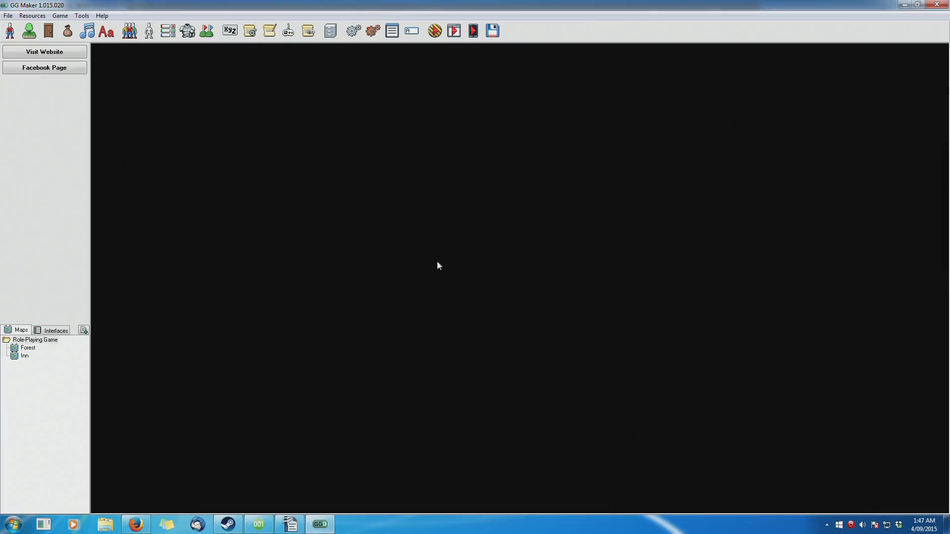
double_click(30, 347)
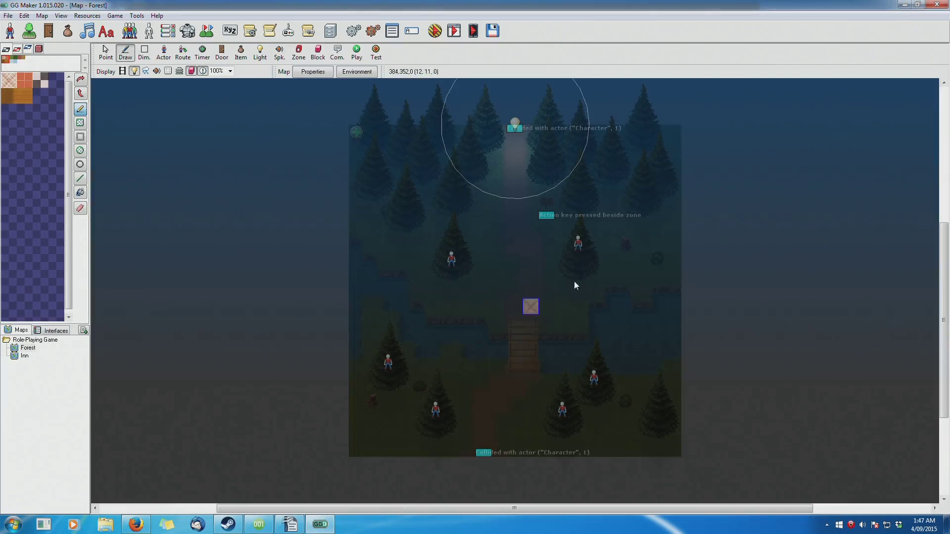
Open the Full Screen and Inn interfaces and view the properties of Inn's Greeting Text field
click(52, 330)
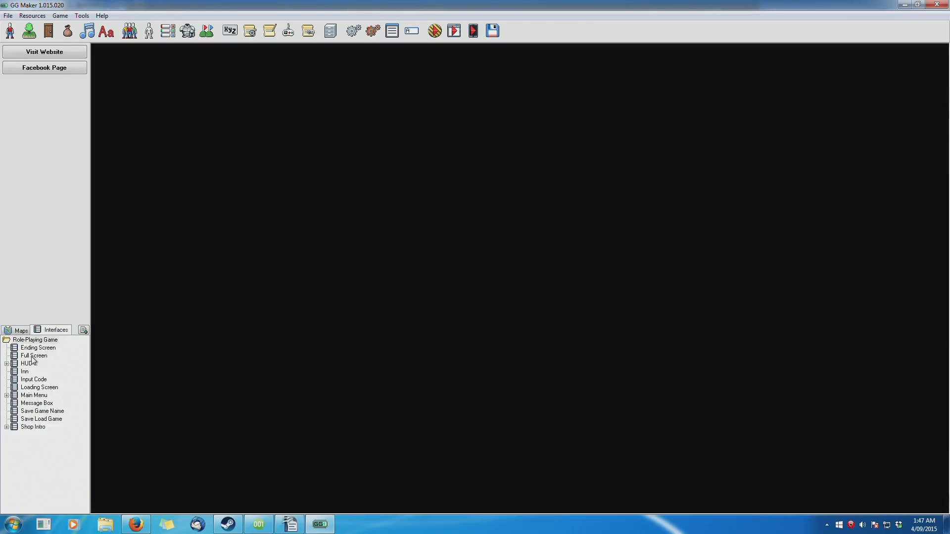
double_click(32, 356)
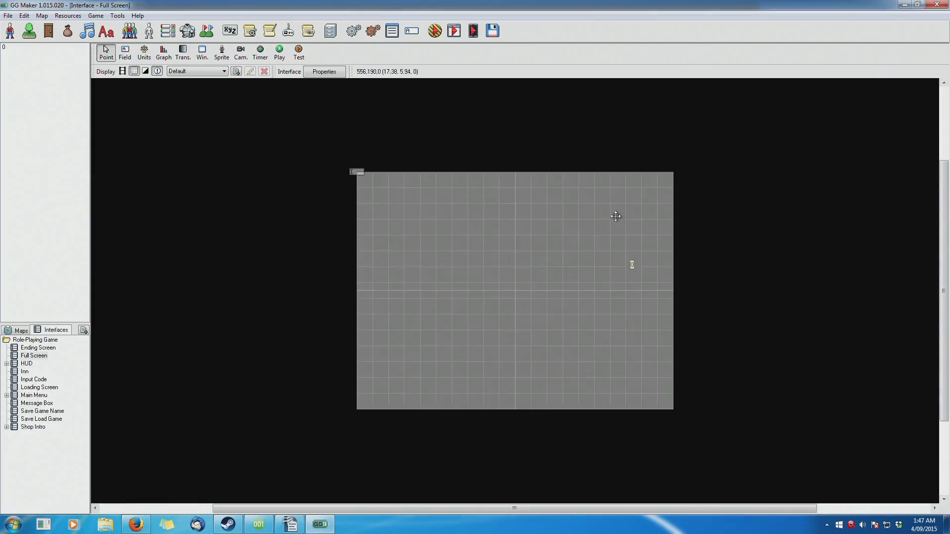
double_click(25, 372)
right_click(410, 358)
click(452, 382)
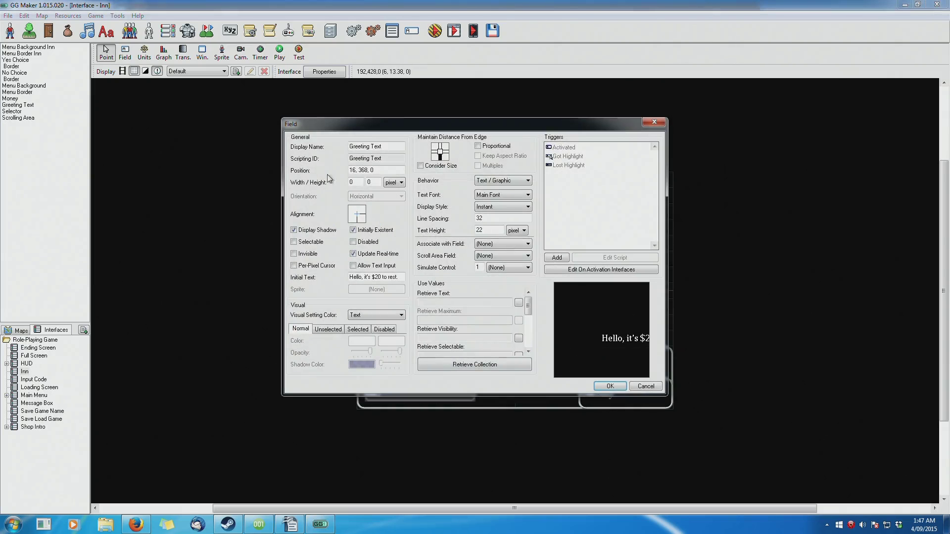
click(654, 122)
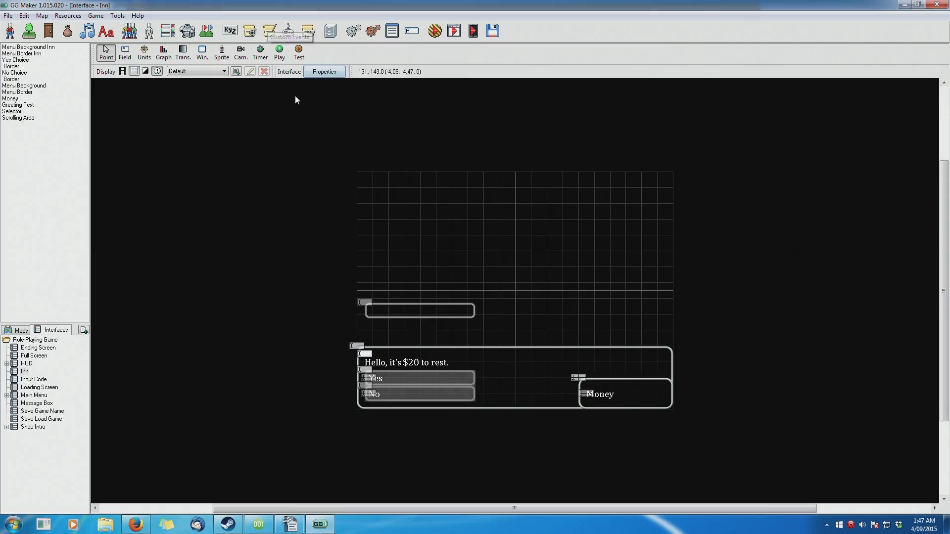
Preview the Inn interface at 960x640 3.5" and 480x320 3.5", and return to the Default display
click(212, 72)
click(201, 92)
click(200, 72)
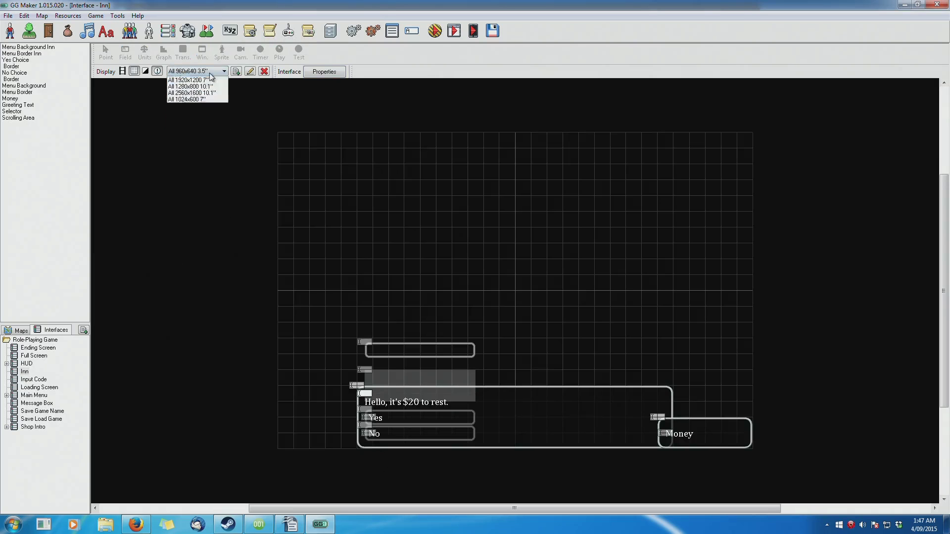
click(200, 86)
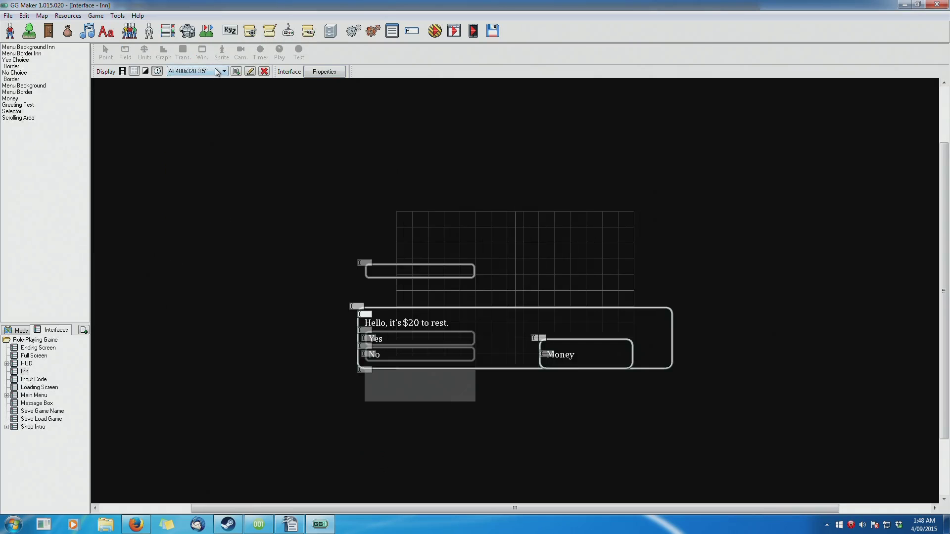
click(216, 72)
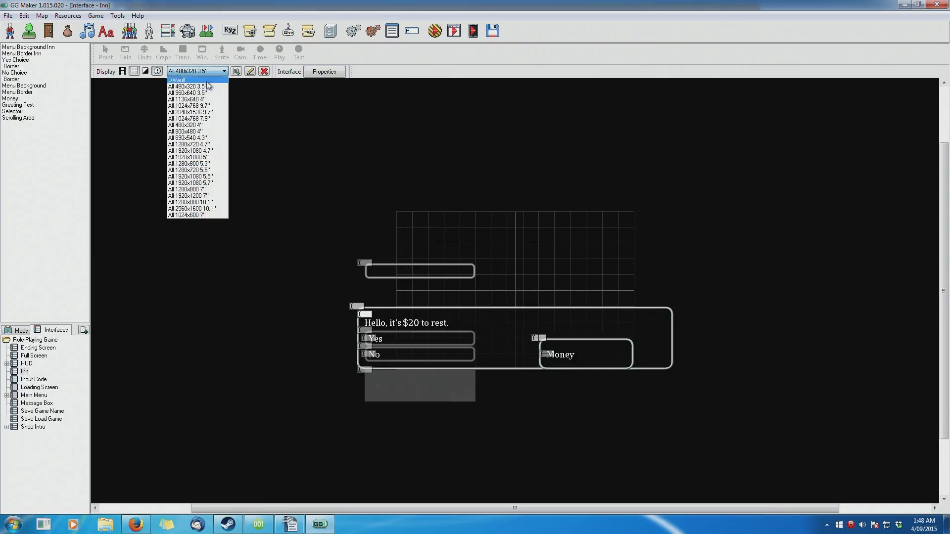
click(207, 80)
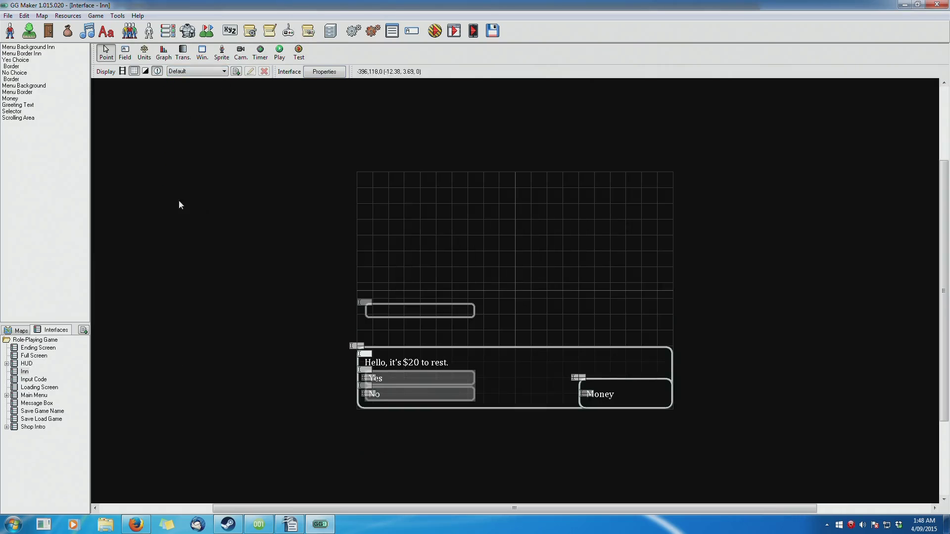
Look over the available display sizes and check the default resolution in the game settings
click(185, 73)
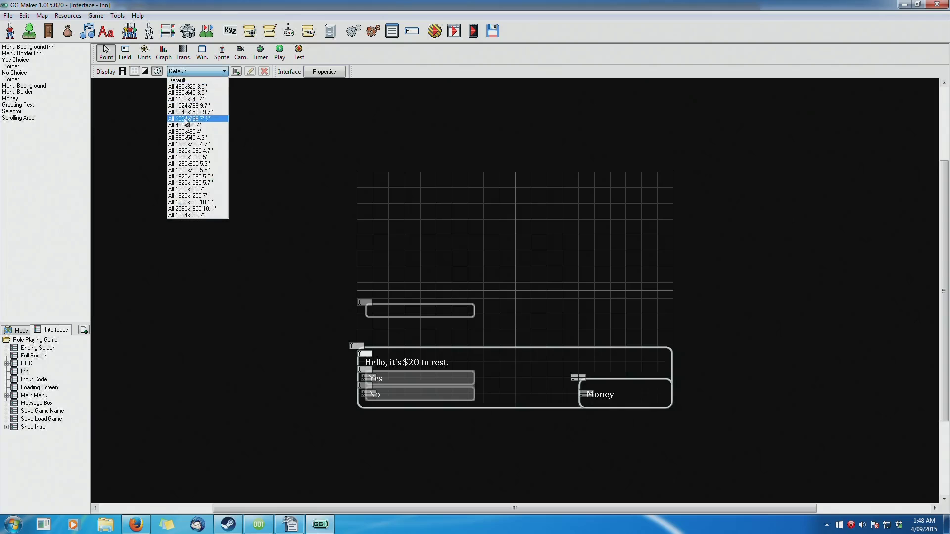
click(345, 33)
click(351, 32)
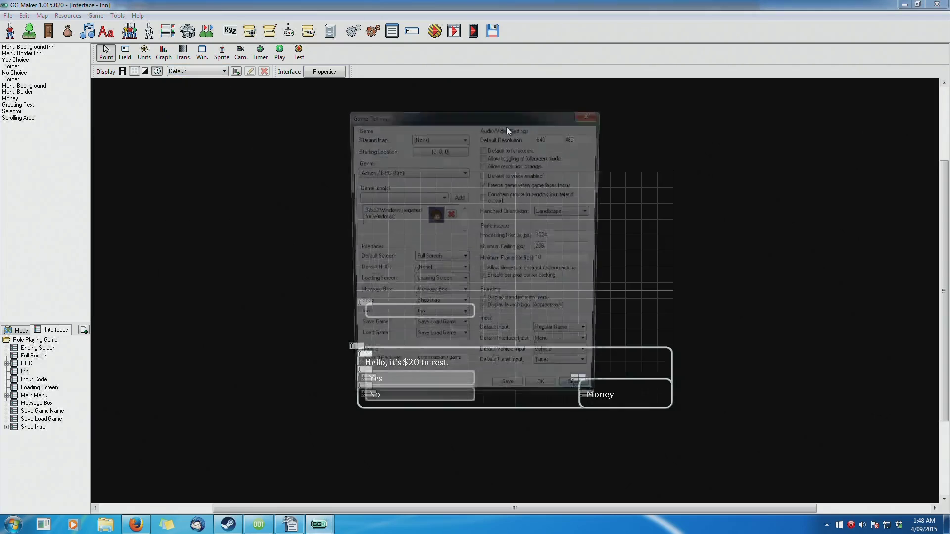
click(590, 112)
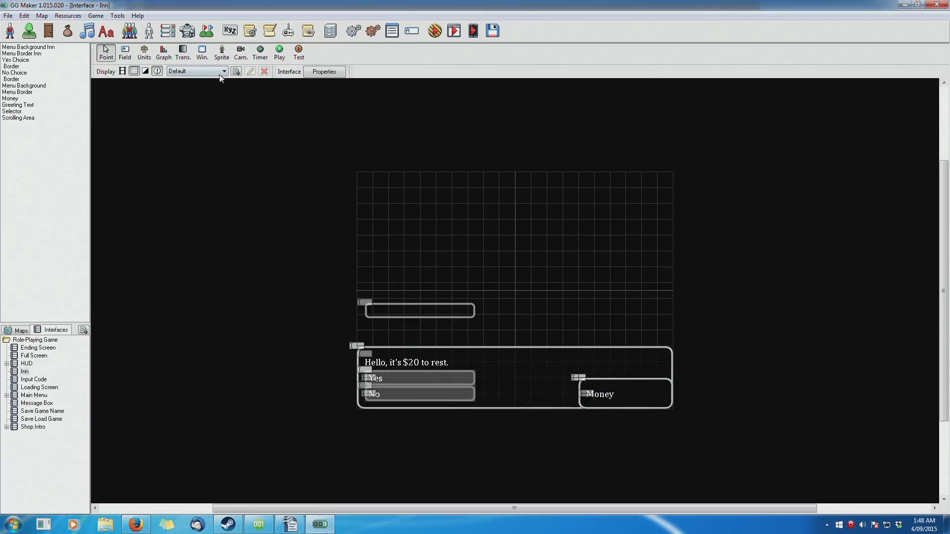
Compare the Inn interface's layout at 1920x1080 5" and 480x320 3.5"
click(223, 72)
click(190, 157)
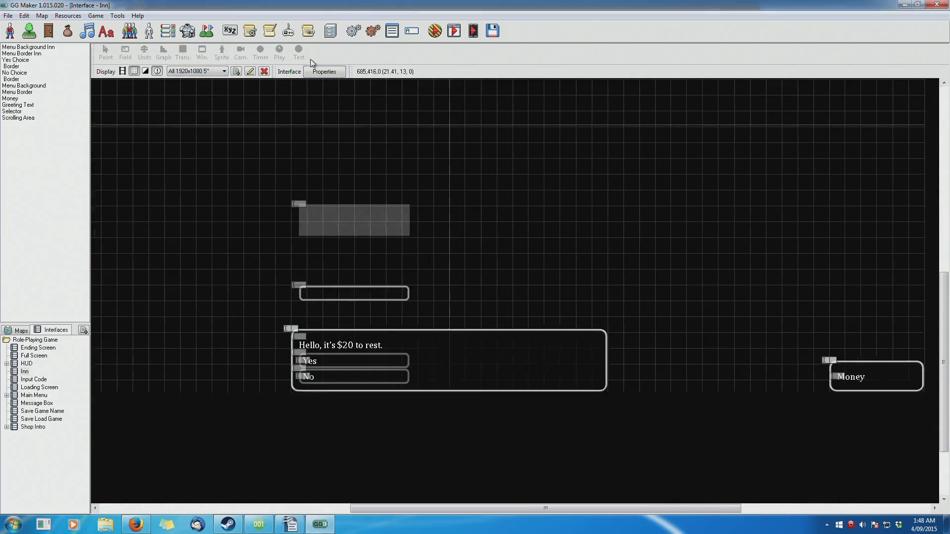
click(196, 72)
click(188, 79)
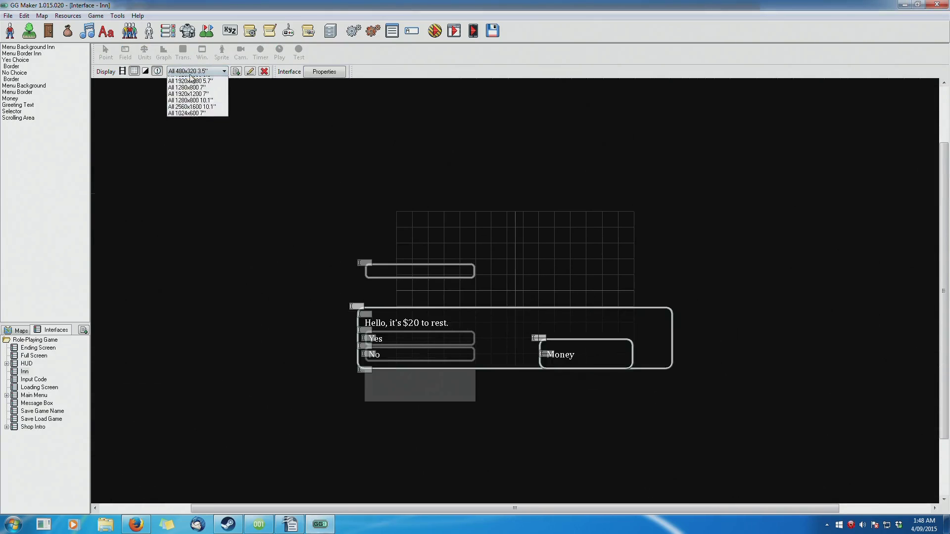
View the Ending Screen interface, preview Input Code at several sizes including 960x640 3.5" and 480x320 3.5", and restore the Default display
click(53, 347)
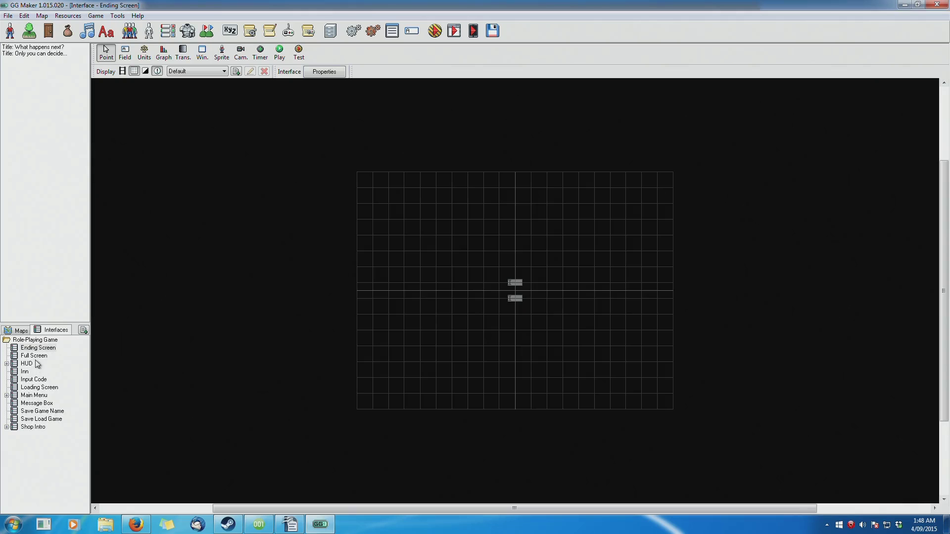
click(37, 388)
click(33, 379)
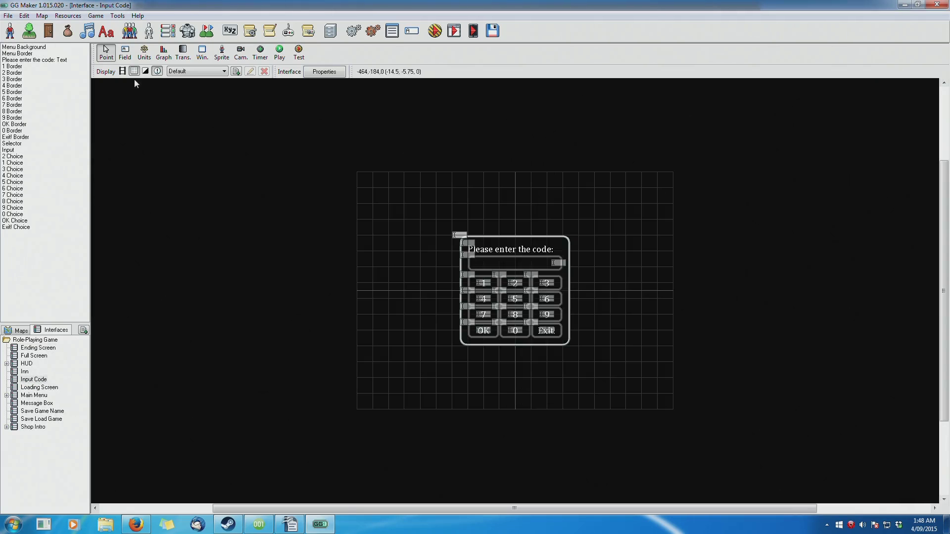
click(193, 73)
click(188, 93)
click(196, 72)
click(196, 87)
click(213, 72)
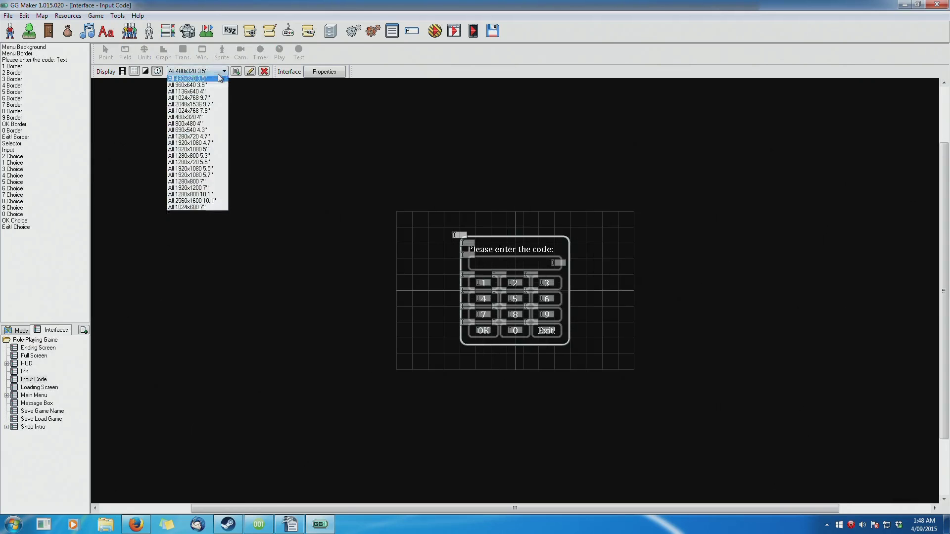
click(191, 144)
click(197, 72)
click(190, 78)
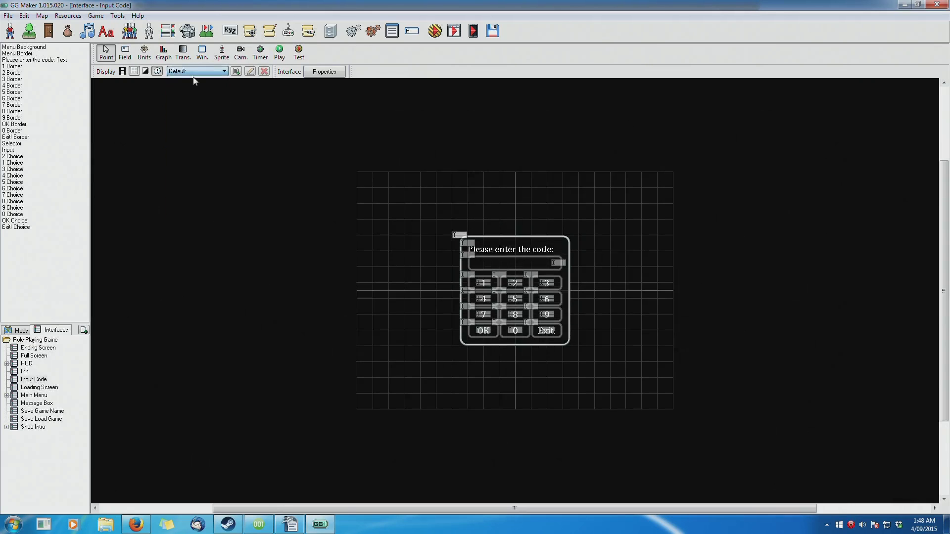
View the Full Screen interface and preview the HUD interface at 960x640 3.5" and 1024x768 7.9"
double_click(35, 356)
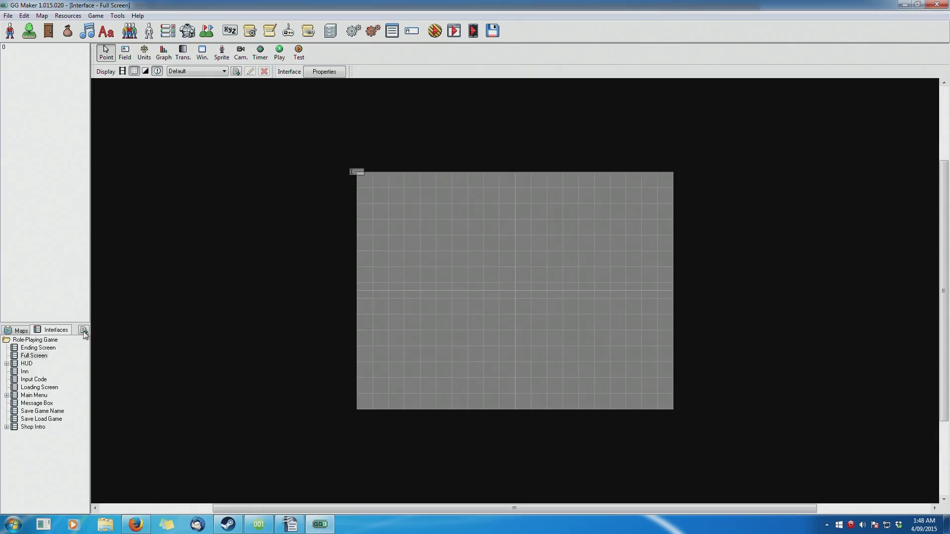
double_click(28, 364)
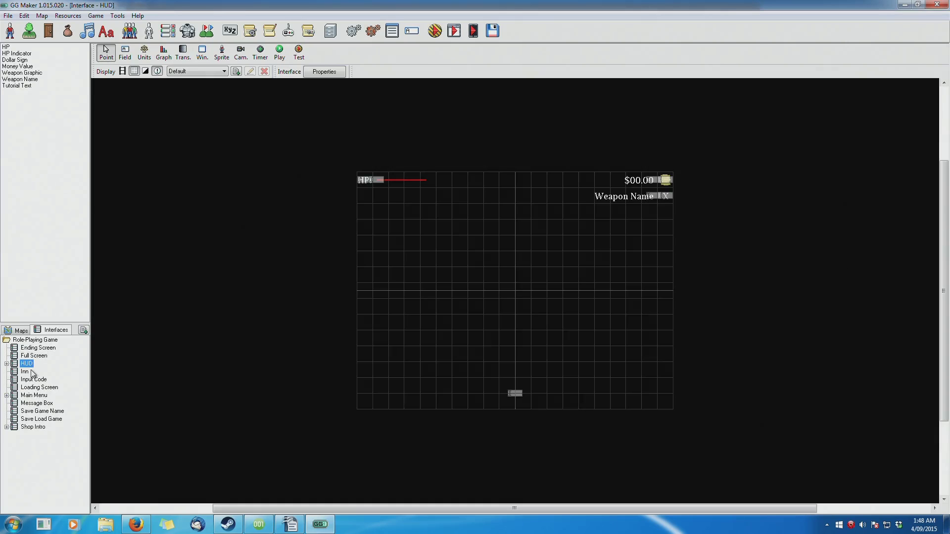
click(208, 71)
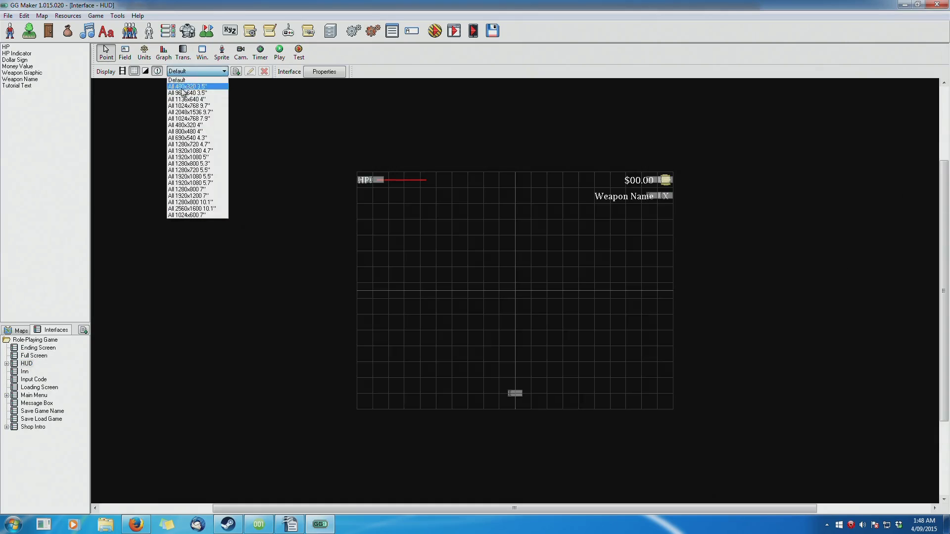
click(181, 92)
click(210, 72)
click(194, 118)
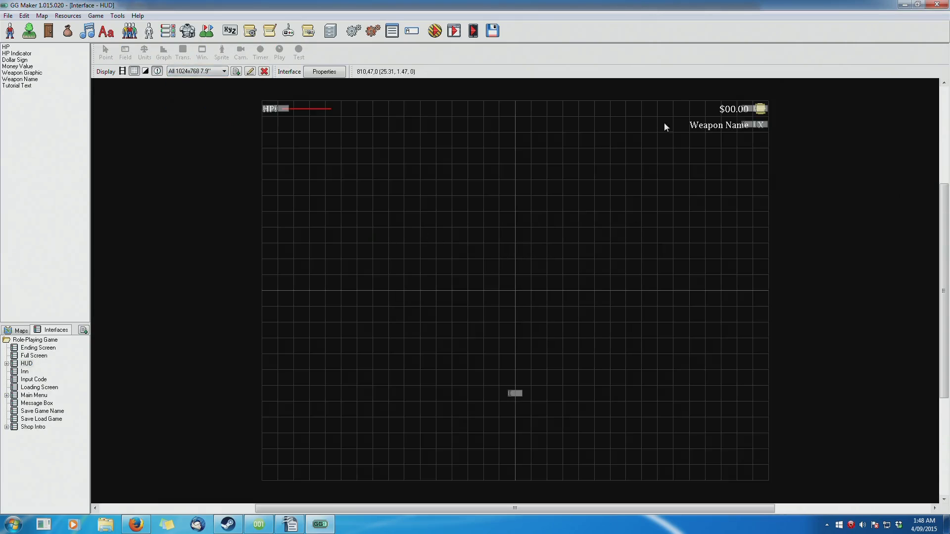
click(220, 72)
click(188, 93)
Revisit the HUD and Input Code interfaces, preview Inn at 480x320 3.5", and return it to the Default display
double_click(33, 364)
double_click(31, 379)
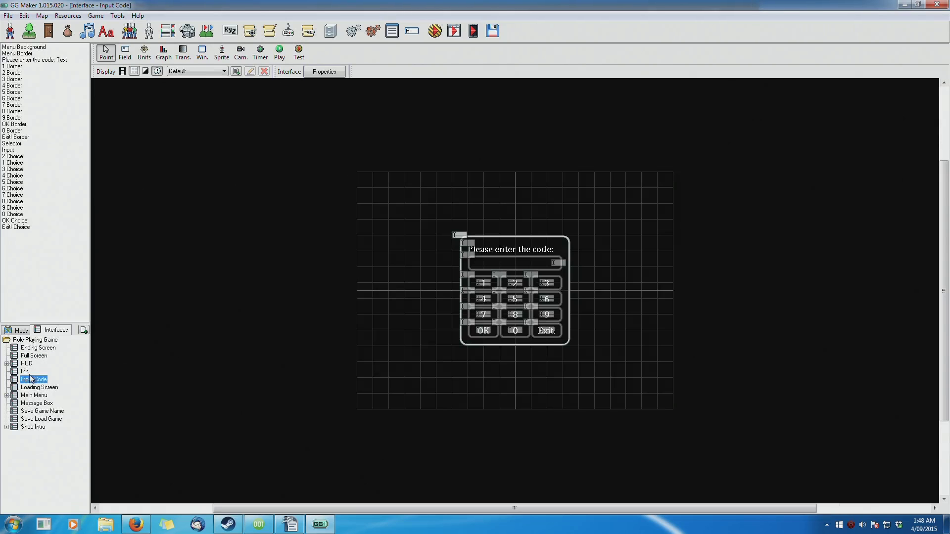
double_click(25, 372)
click(224, 72)
click(207, 95)
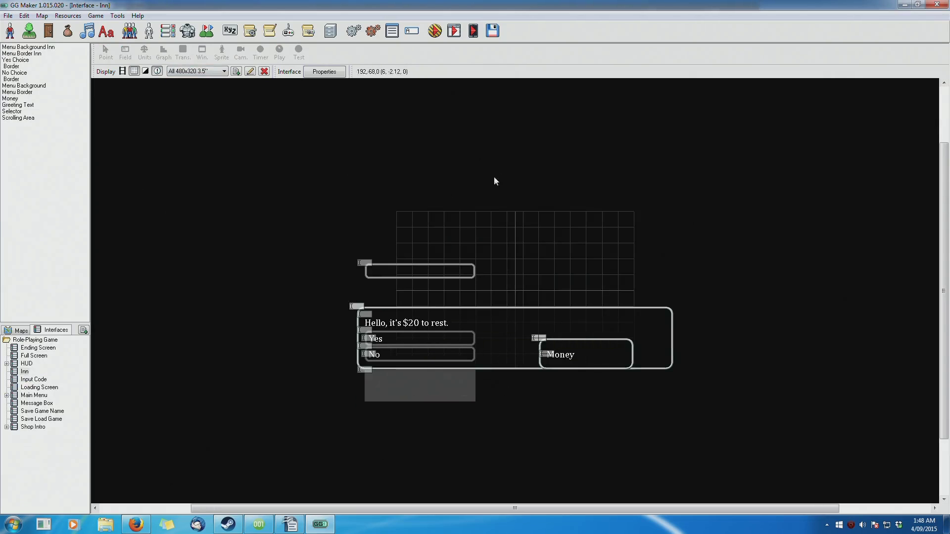
click(223, 71)
click(198, 80)
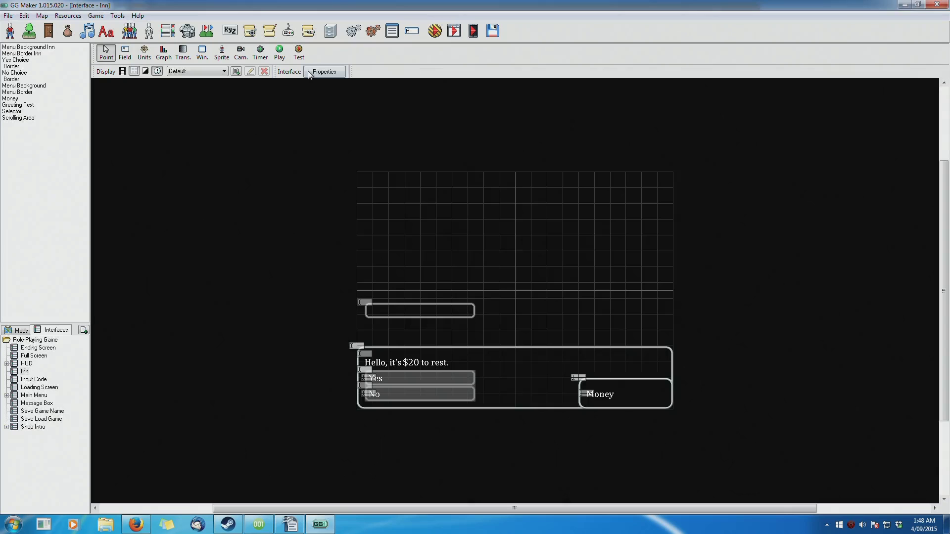
View the Inn interface's properties and its Selector field's settings, including Update Real-time, and cancel without saving
click(324, 72)
click(585, 329)
right_click(366, 298)
click(393, 320)
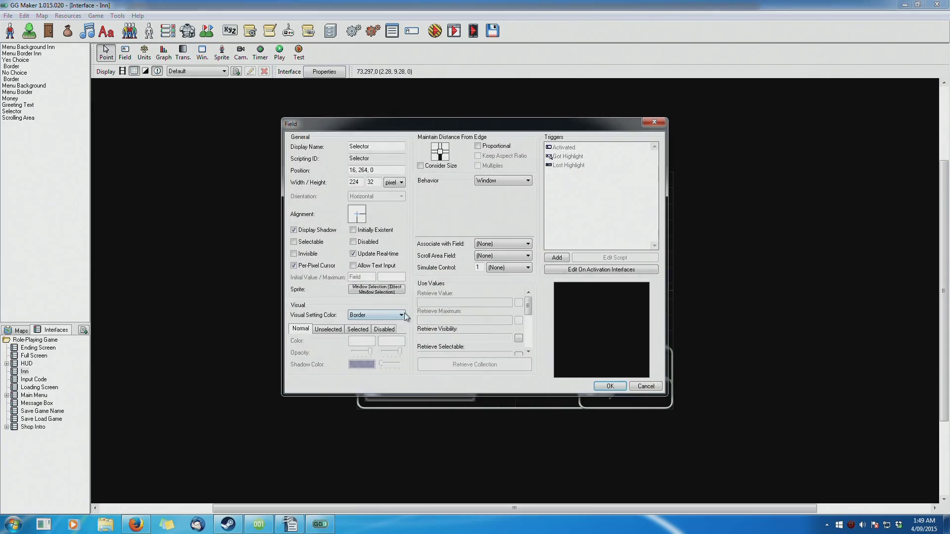
click(353, 254)
click(645, 386)
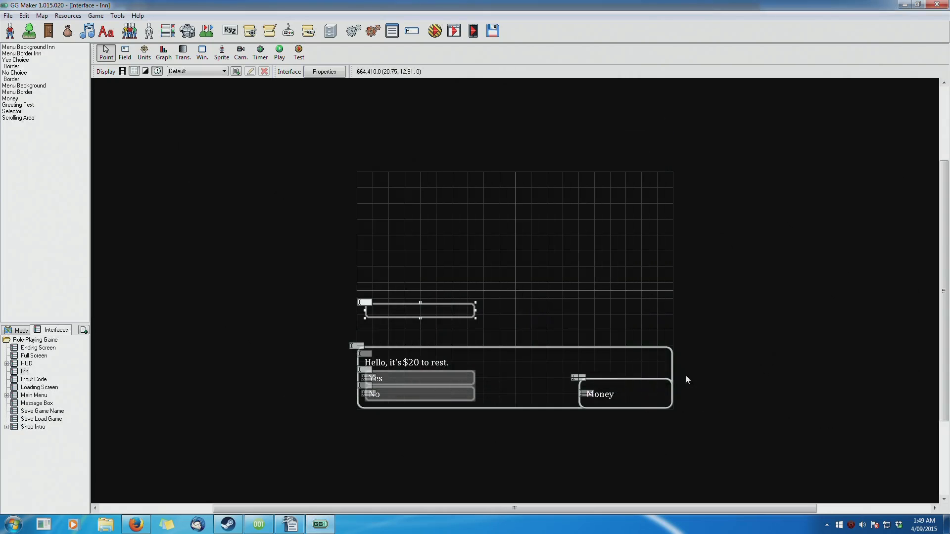